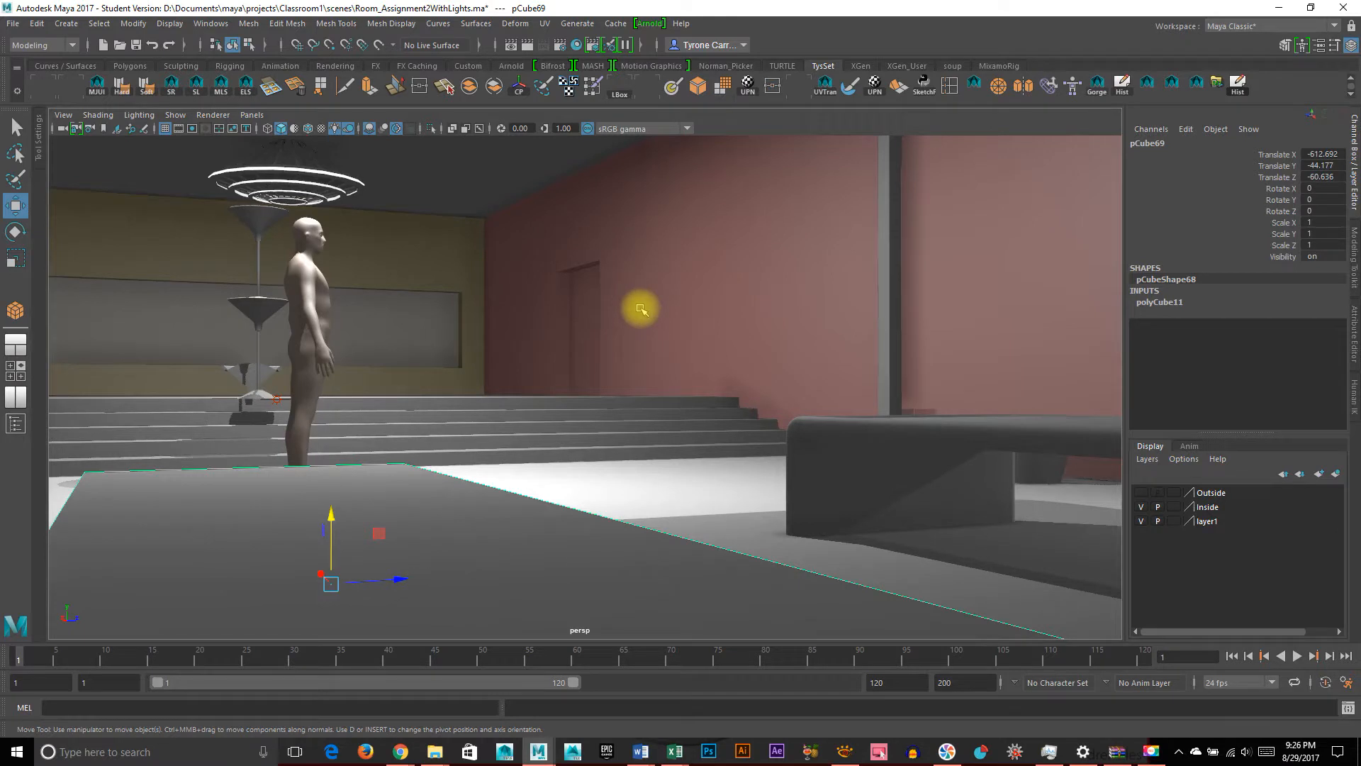
# Examine the game consoles on the TV stand's shelves and the other furniture models around the room
pyautogui.keyDown('alt'); pyautogui.moveTo(486, 508); pyautogui.dragTo(695, 433); pyautogui.keyUp('alt')
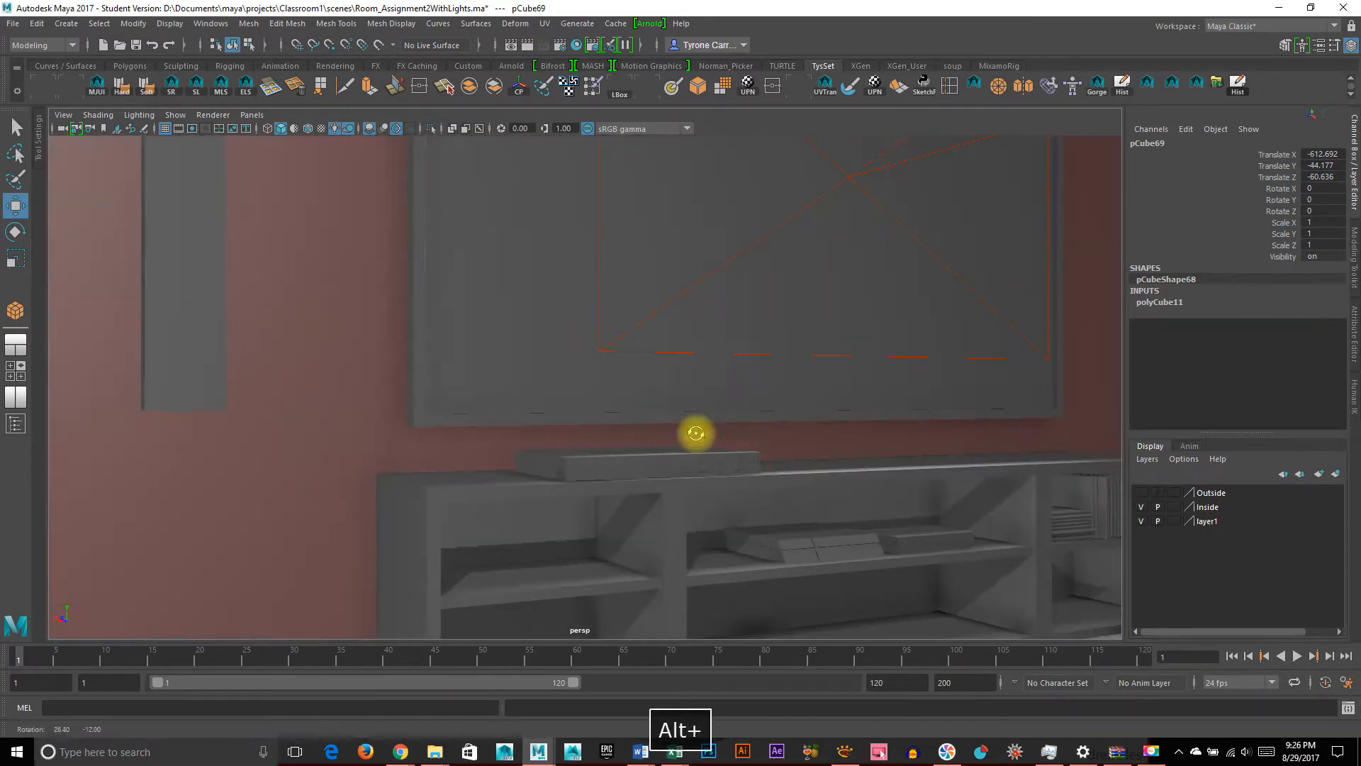
pyautogui.click(814, 541)
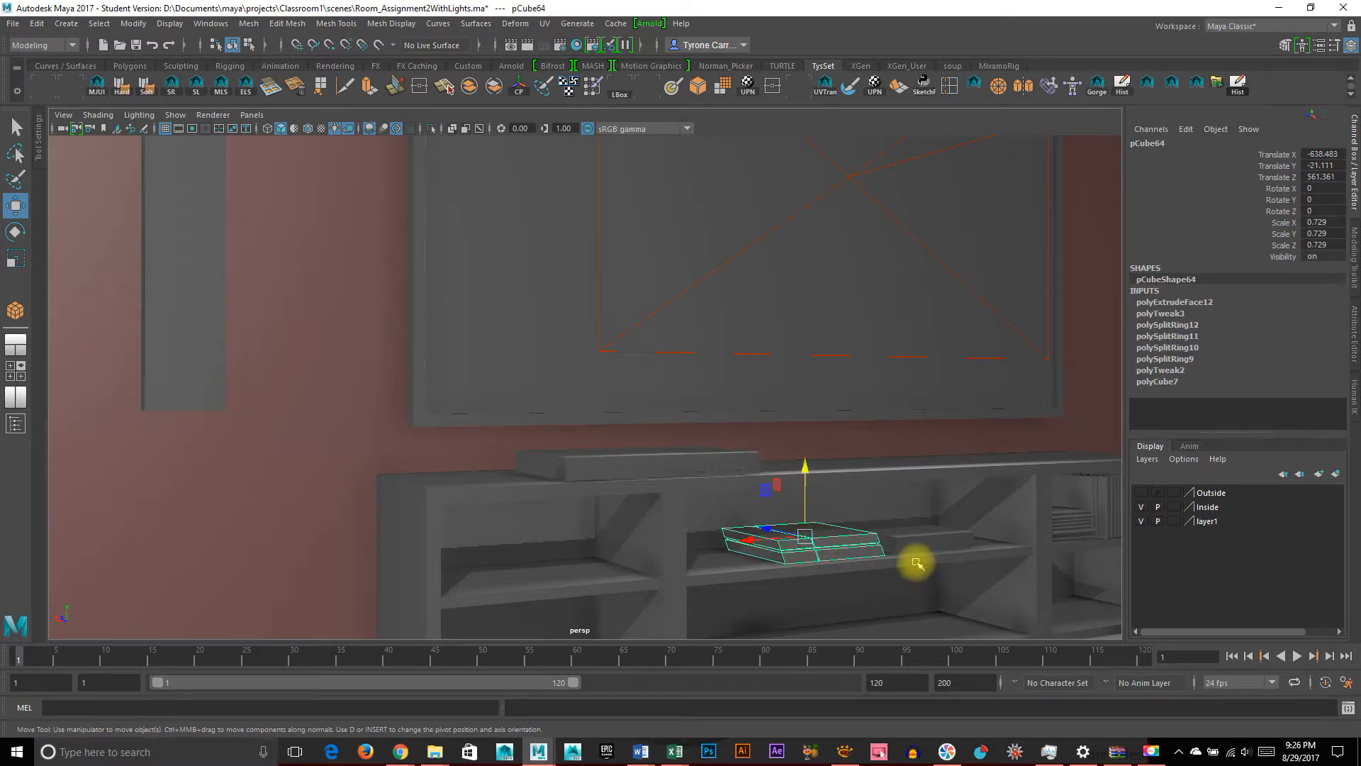
pyautogui.press('f')
pyautogui.keyDown('alt'); pyautogui.moveTo(847, 495); pyautogui.dragTo(583, 470); pyautogui.keyUp('alt')
pyautogui.keyDown('alt'); pyautogui.moveTo(583, 470); pyautogui.dragTo(547, 461, button='middle'); pyautogui.keyUp('alt')
pyautogui.click(640, 433)
pyautogui.keyDown('alt'); pyautogui.moveTo(892, 443); pyautogui.dragTo(584, 370, button='right'); pyautogui.keyUp('alt')
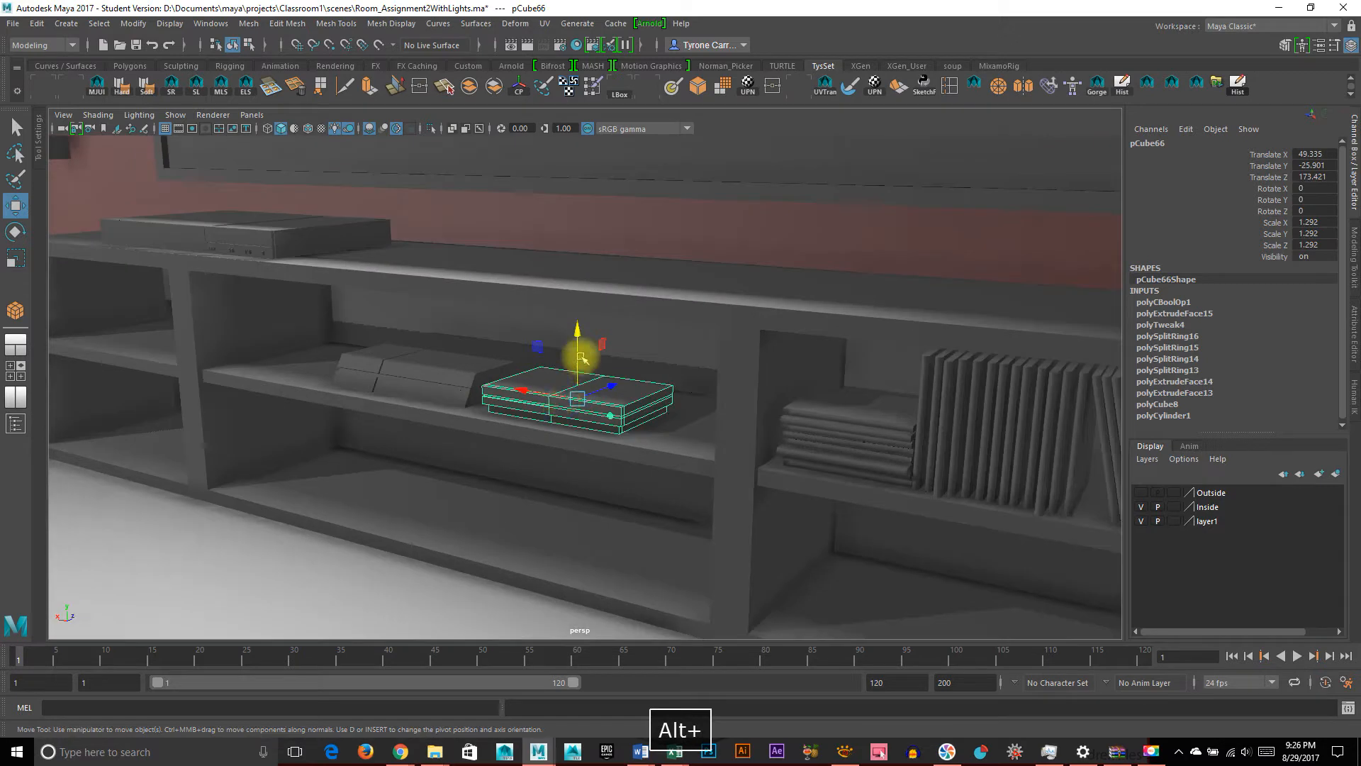
pyautogui.keyDown('alt'); pyautogui.moveTo(583, 371); pyautogui.dragTo(605, 456, button='middle'); pyautogui.keyUp('alt')
pyautogui.click(457, 355)
pyautogui.keyDown('alt'); pyautogui.moveTo(801, 461); pyautogui.dragTo(759, 453); pyautogui.keyUp('alt')
pyautogui.keyDown('alt'); pyautogui.moveTo(851, 432); pyautogui.dragTo(659, 321, button='middle'); pyautogui.keyUp('alt')
pyautogui.keyDown('alt'); pyautogui.moveTo(495, 480); pyautogui.dragTo(744, 418, button='middle'); pyautogui.keyUp('alt')
pyautogui.keyDown('alt'); pyautogui.moveTo(450, 343); pyautogui.dragTo(886, 425, button='middle'); pyautogui.keyUp('alt')
pyautogui.keyDown('alt'); pyautogui.moveTo(425, 340); pyautogui.dragTo(347, 341); pyautogui.keyUp('alt')
pyautogui.keyDown('alt'); pyautogui.moveTo(215, 349); pyautogui.dragTo(588, 404, button='middle'); pyautogui.keyUp('alt')
pyautogui.keyDown('alt'); pyautogui.moveTo(477, 433); pyautogui.dragTo(250, 575, button='middle'); pyautogui.keyUp('alt')
pyautogui.keyDown('alt'); pyautogui.moveTo(525, 454); pyautogui.dragTo(326, 410, button='right'); pyautogui.keyUp('alt')
pyautogui.keyDown('alt'); pyautogui.moveTo(536, 387); pyautogui.dragTo(708, 357); pyautogui.keyUp('alt')
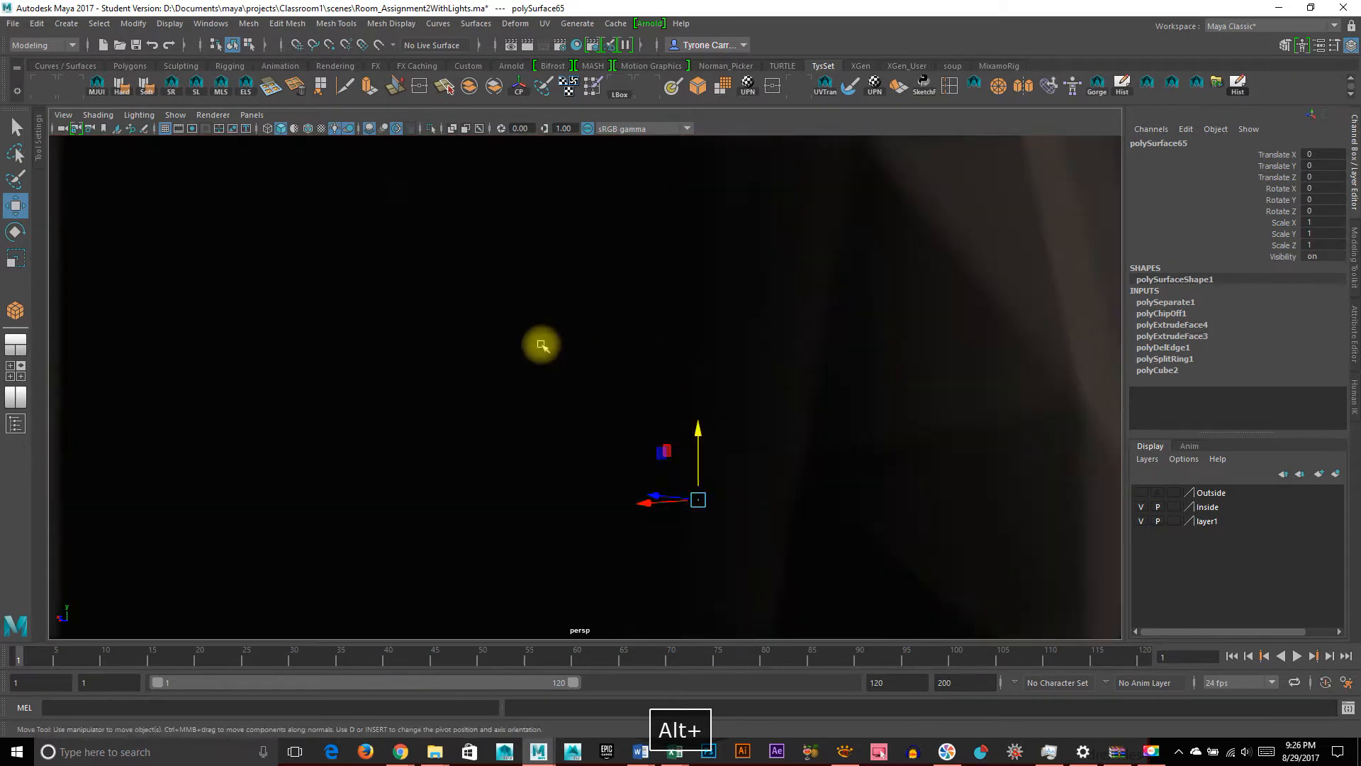
pyautogui.keyDown('alt'); pyautogui.moveTo(432, 344); pyautogui.dragTo(359, 376); pyautogui.keyUp('alt')
pyautogui.keyDown('alt'); pyautogui.moveTo(359, 377); pyautogui.dragTo(553, 370, button='right'); pyautogui.keyUp('alt')
pyautogui.keyDown('alt'); pyautogui.moveTo(629, 358); pyautogui.dragTo(322, 266, button='middle'); pyautogui.keyUp('alt')
pyautogui.keyDown('alt'); pyautogui.moveTo(321, 266); pyautogui.dragTo(616, 353); pyautogui.keyUp('alt')
pyautogui.keyDown('alt'); pyautogui.moveTo(688, 305); pyautogui.dragTo(355, 219, button='middle'); pyautogui.keyUp('alt')
pyautogui.moveTo(777, 414)
pyautogui.keyDown('alt'); pyautogui.mouseDown()
pyautogui.moveTo(918, 395)
pyautogui.moveTo(744, 380)
pyautogui.moveTo(795, 419)
pyautogui.mouseUp(); pyautogui.keyUp('alt')
# Scale the flat block beside the coffee table to about 1.051 in X and move it to about -640.5 in X
pyautogui.click(869, 343)
pyautogui.keyDown('alt'); pyautogui.moveTo(867, 367); pyautogui.dragTo(726, 365, button='middle'); pyautogui.keyUp('alt')
pyautogui.keyDown('alt'); pyautogui.moveTo(568, 349); pyautogui.dragTo(775, 443); pyautogui.keyUp('alt')
pyautogui.keyDown('alt'); pyautogui.moveTo(626, 431); pyautogui.dragTo(633, 427); pyautogui.keyUp('alt')
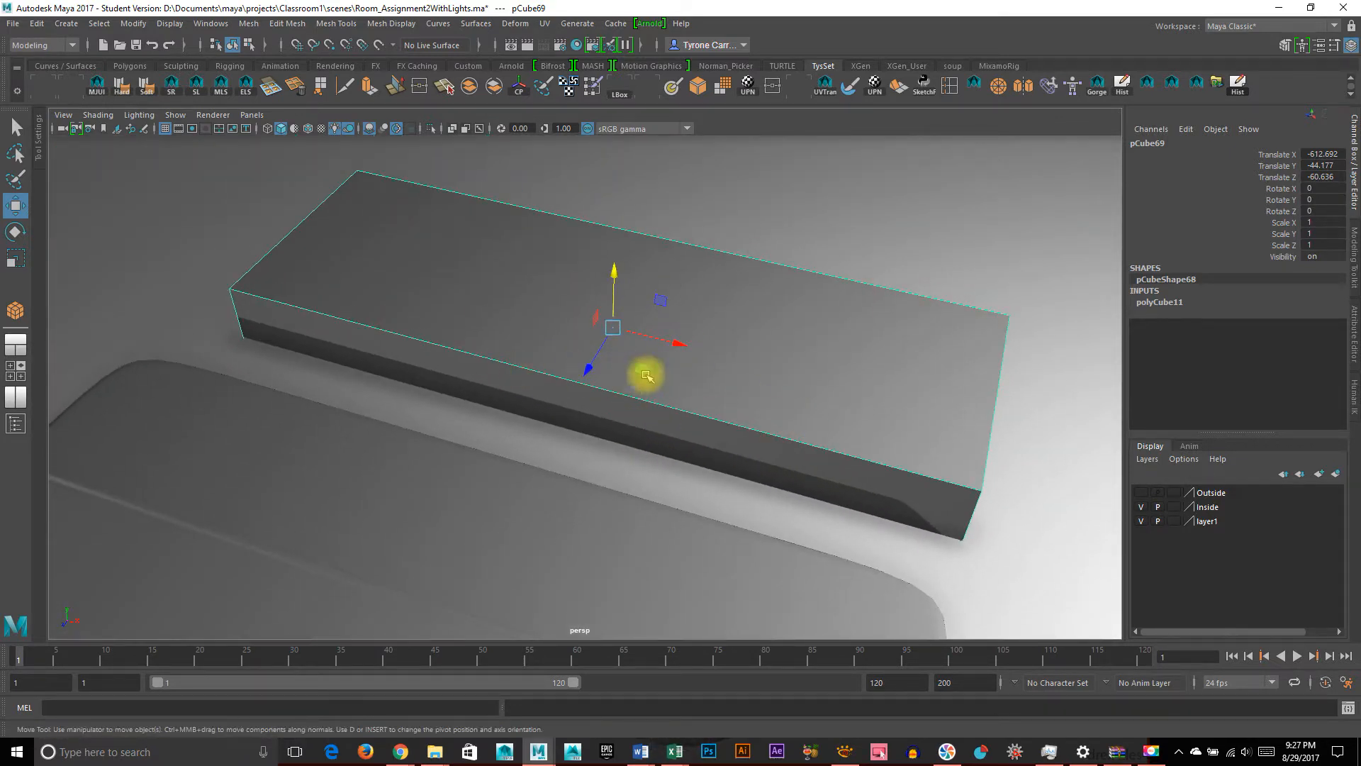
pyautogui.keyDown('alt'); pyautogui.moveTo(593, 343); pyautogui.dragTo(641, 365); pyautogui.keyUp('alt')
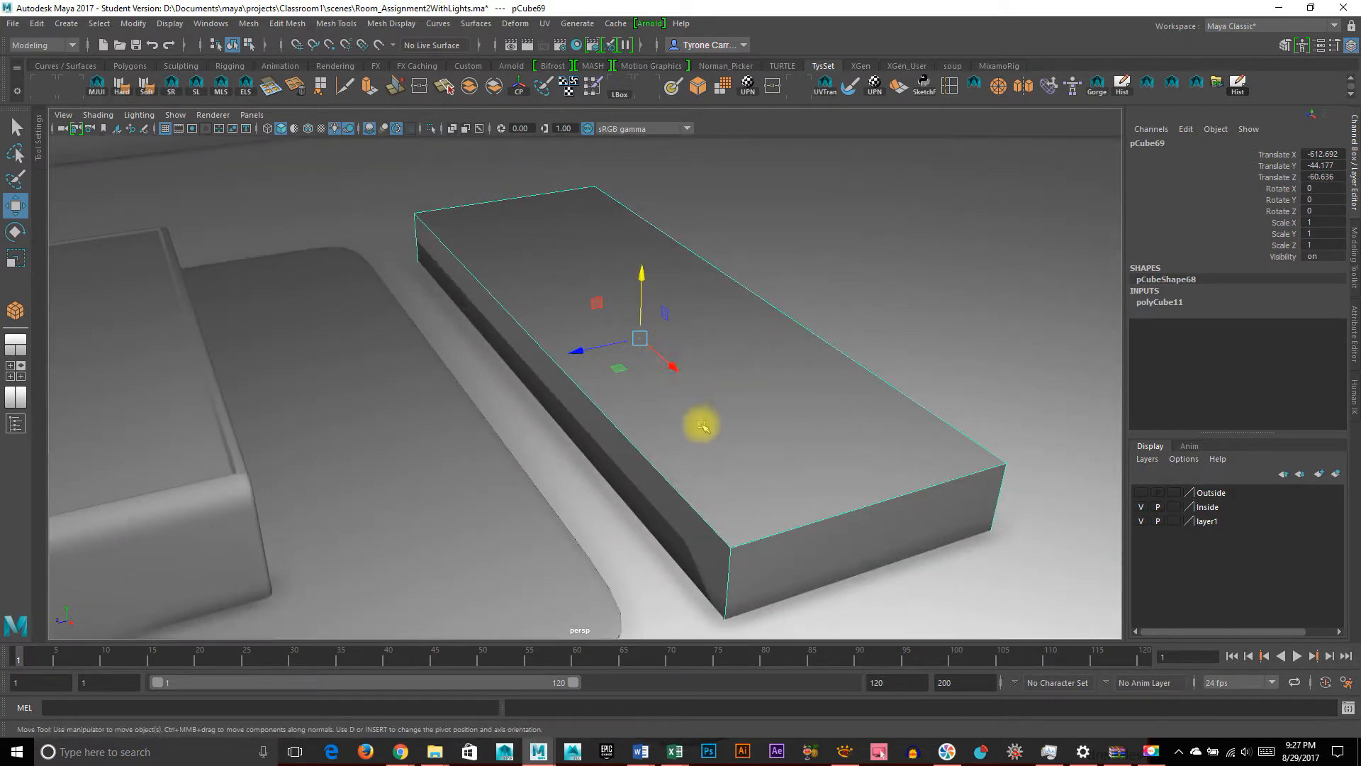
pyautogui.press('r')
pyautogui.moveTo(672, 366); pyautogui.dragTo(656, 411)
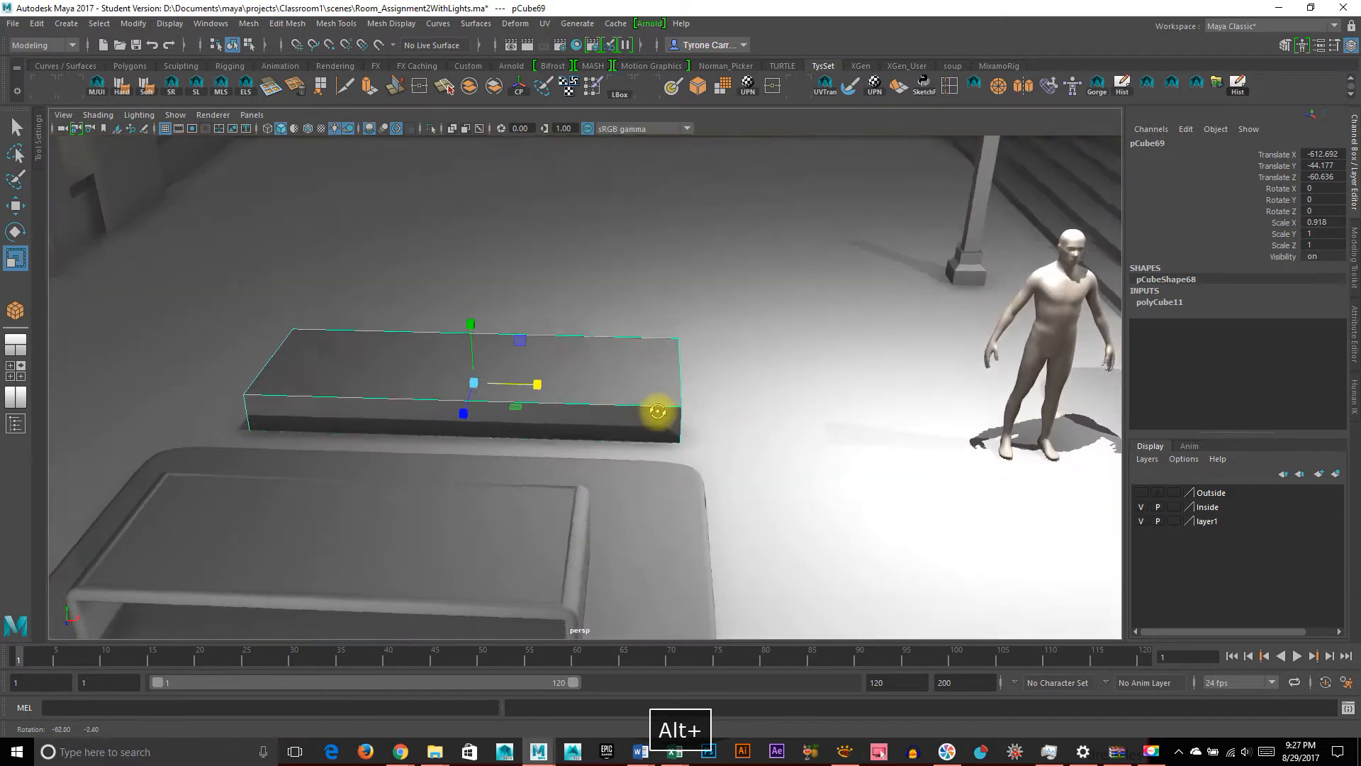
pyautogui.moveTo(530, 392); pyautogui.dragTo(759, 435)
pyautogui.press('w')
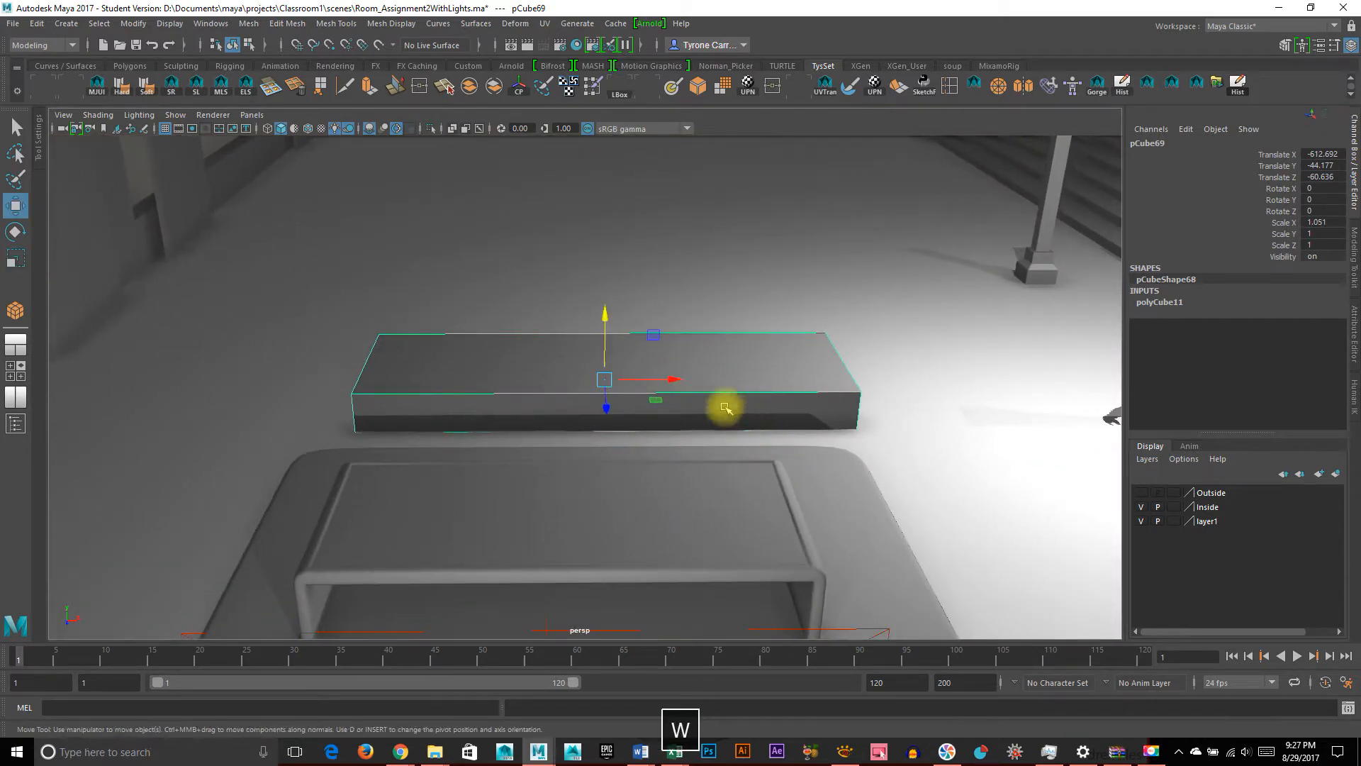
pyautogui.moveTo(677, 383); pyautogui.dragTo(653, 378)
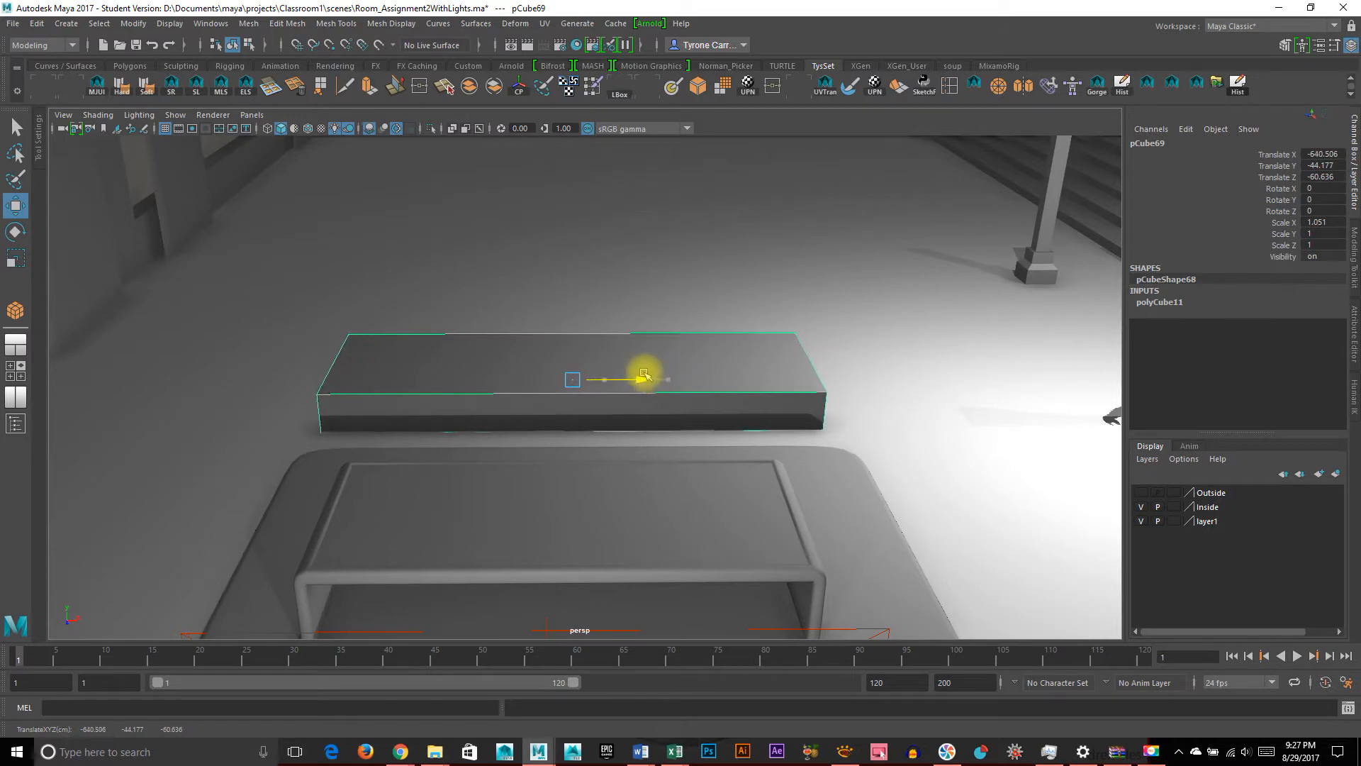
# Lengthen the flat block beside the rug to an X scale of about 1.141
pyautogui.keyDown('alt'); pyautogui.moveTo(929, 403); pyautogui.dragTo(808, 402, button='right'); pyautogui.keyUp('alt')
pyautogui.keyDown('alt'); pyautogui.moveTo(604, 389); pyautogui.dragTo(568, 401); pyautogui.keyUp('alt')
pyautogui.keyDown('alt'); pyautogui.moveTo(567, 401); pyautogui.dragTo(578, 409, button='right'); pyautogui.keyUp('alt')
pyautogui.keyDown('alt'); pyautogui.moveTo(578, 409); pyautogui.dragTo(617, 434); pyautogui.keyUp('alt')
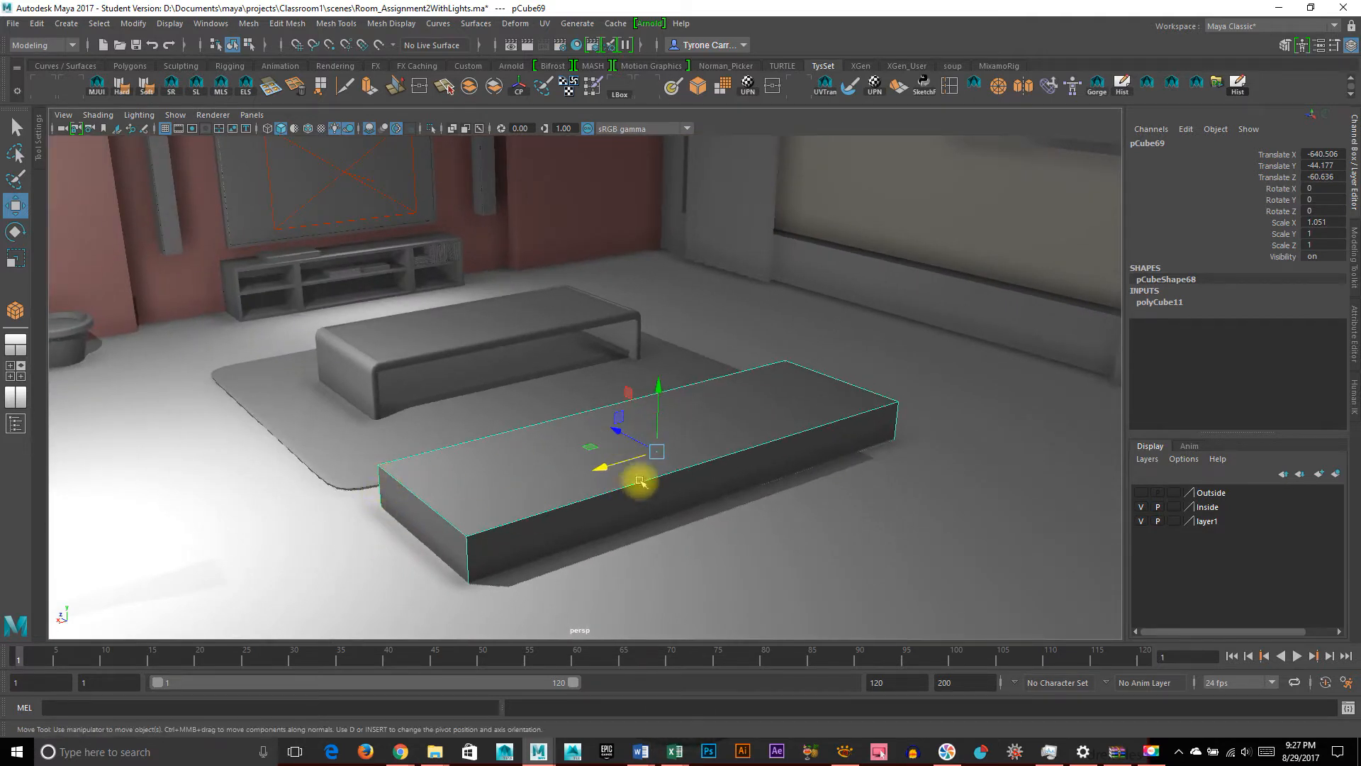
pyautogui.press('r')
pyautogui.moveTo(606, 467); pyautogui.dragTo(601, 467)
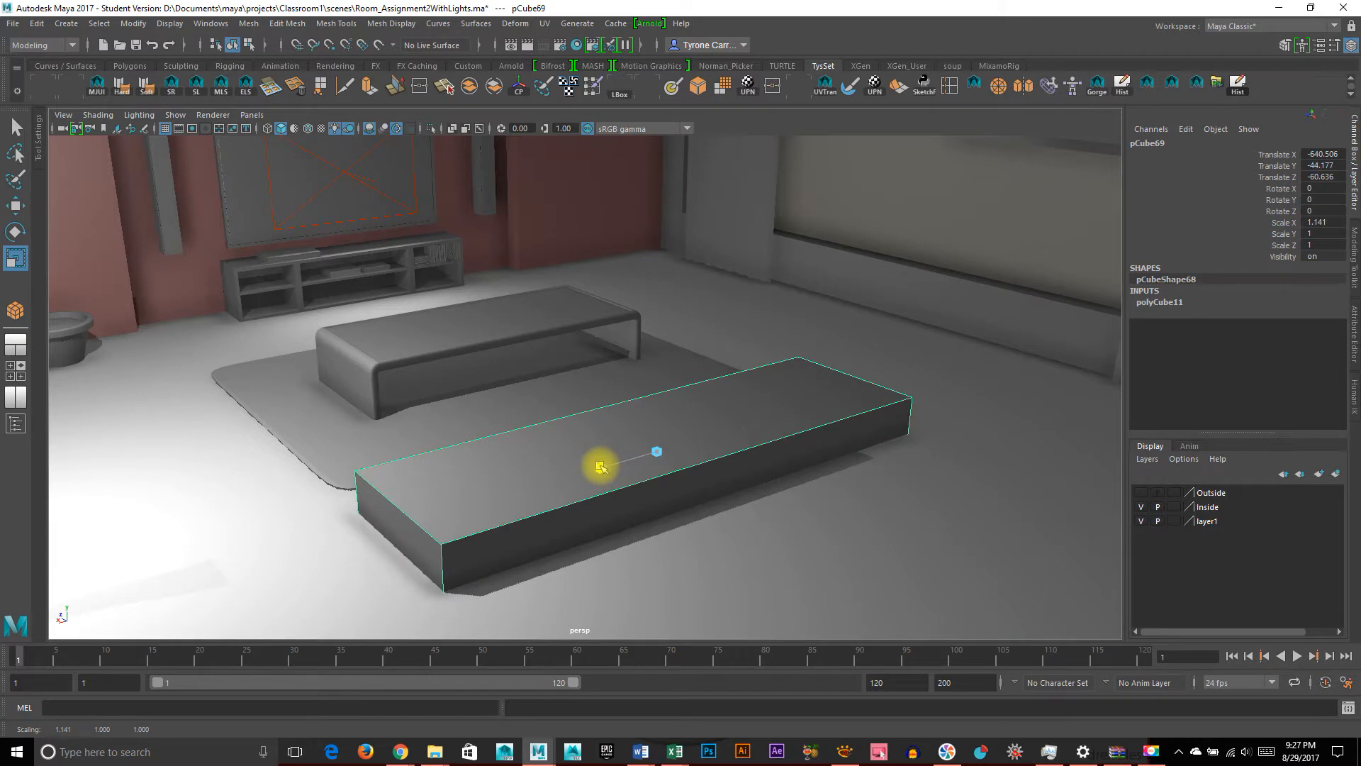
# Narrow the block's depth to a Z scale of about 0.809, judging it against the human figure
pyautogui.keyDown('alt'); pyautogui.moveTo(419, 517); pyautogui.dragTo(598, 596); pyautogui.keyUp('alt')
pyautogui.keyDown('alt'); pyautogui.moveTo(623, 532); pyautogui.dragTo(619, 546); pyautogui.keyUp('alt')
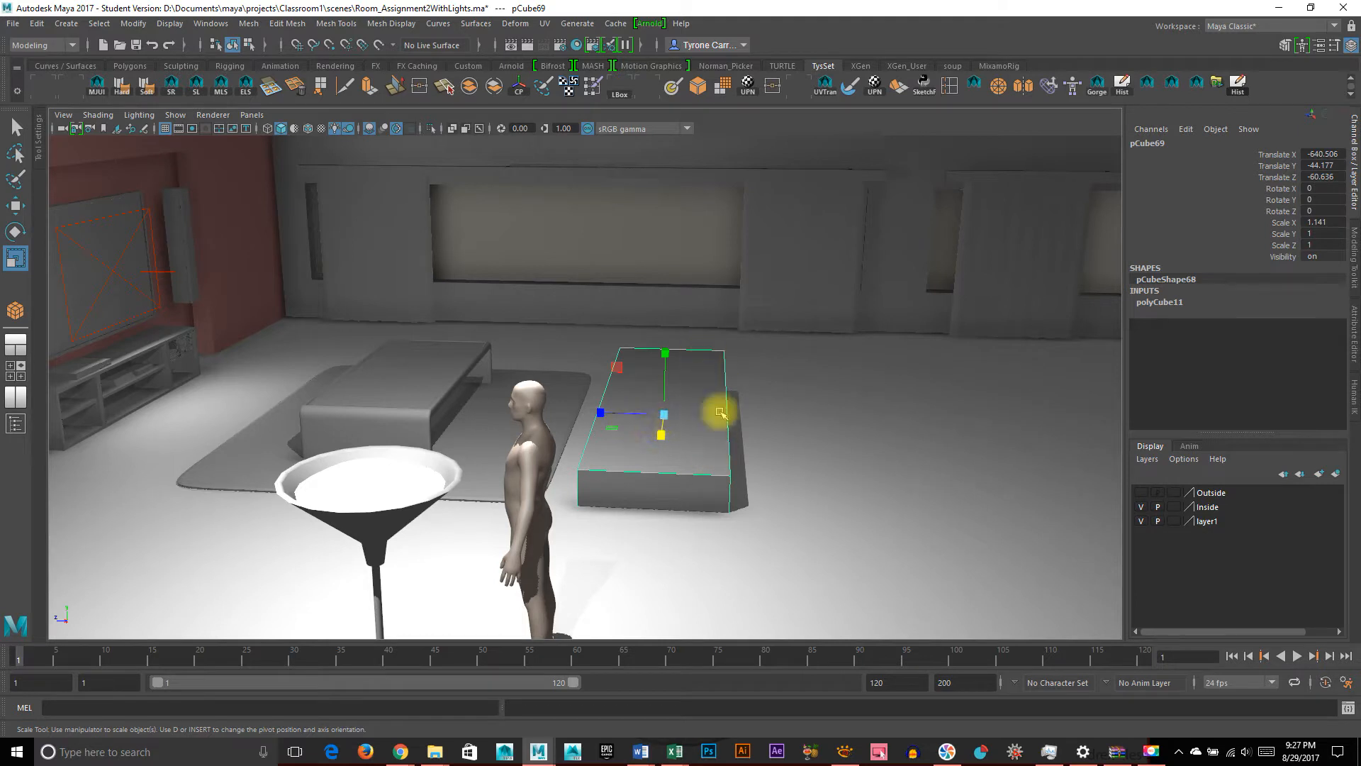
pyautogui.moveTo(599, 412); pyautogui.dragTo(611, 415)
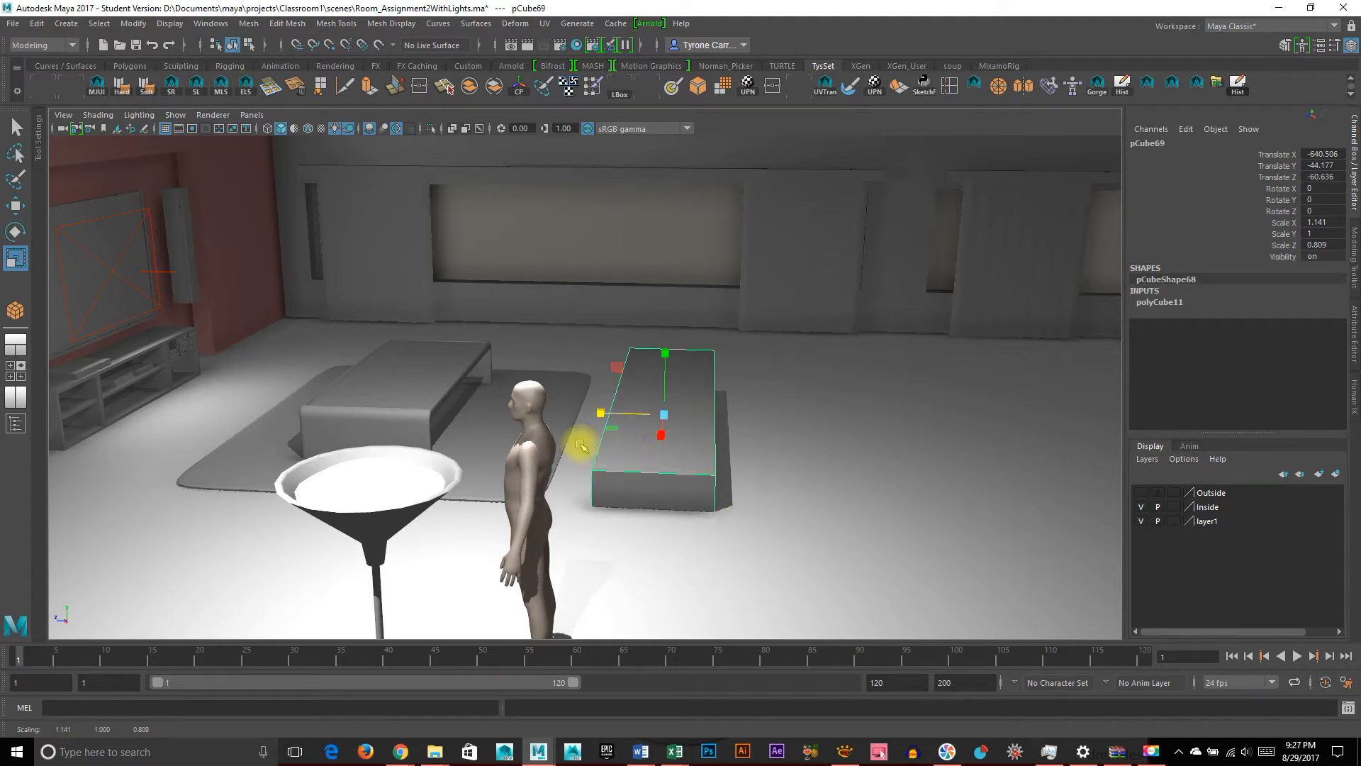
# Reduce the block's height to a Y scale of about 0.934 and lower it to about -44.93 in Y
pyautogui.keyDown('alt'); pyautogui.moveTo(676, 486); pyautogui.dragTo(597, 414); pyautogui.keyUp('alt')
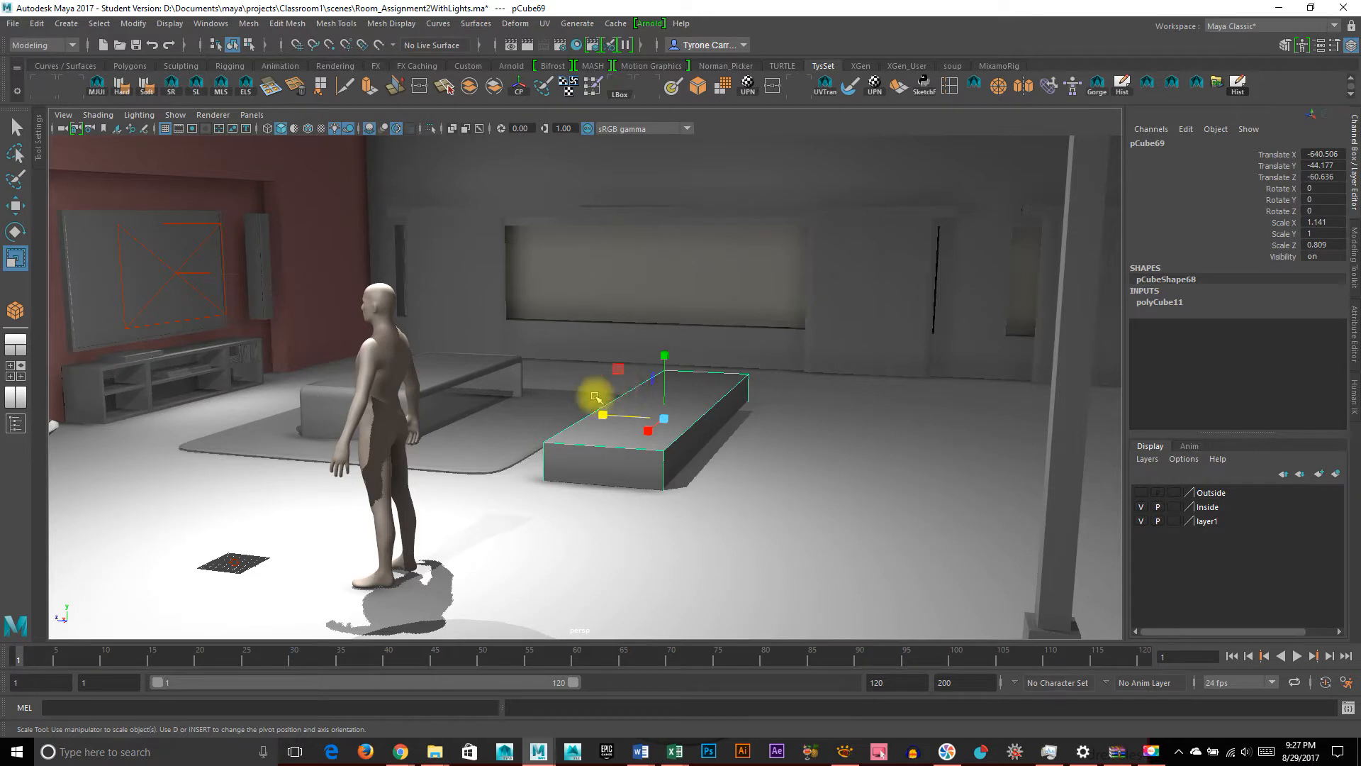
pyautogui.keyDown('alt'); pyautogui.moveTo(627, 403); pyautogui.dragTo(493, 409); pyautogui.keyUp('alt')
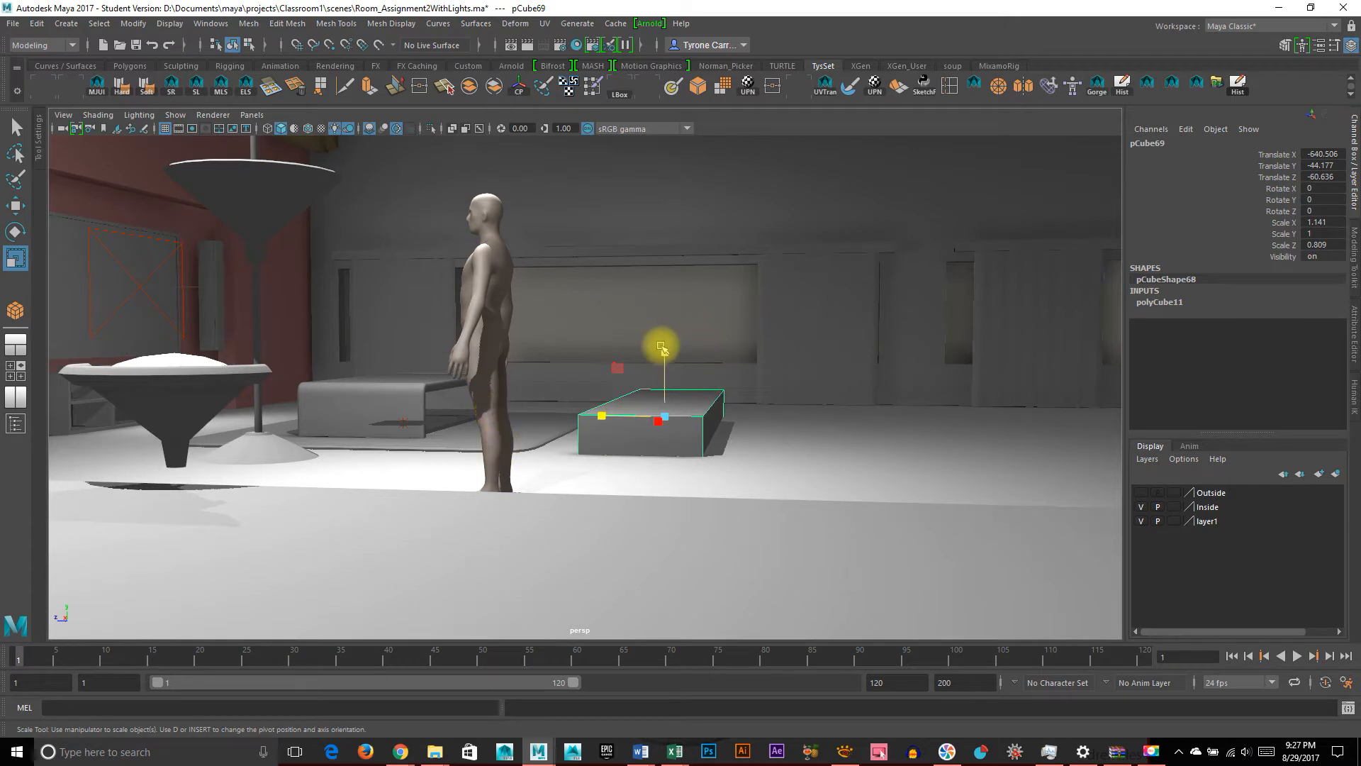
pyautogui.moveTo(665, 351); pyautogui.dragTo(691, 383)
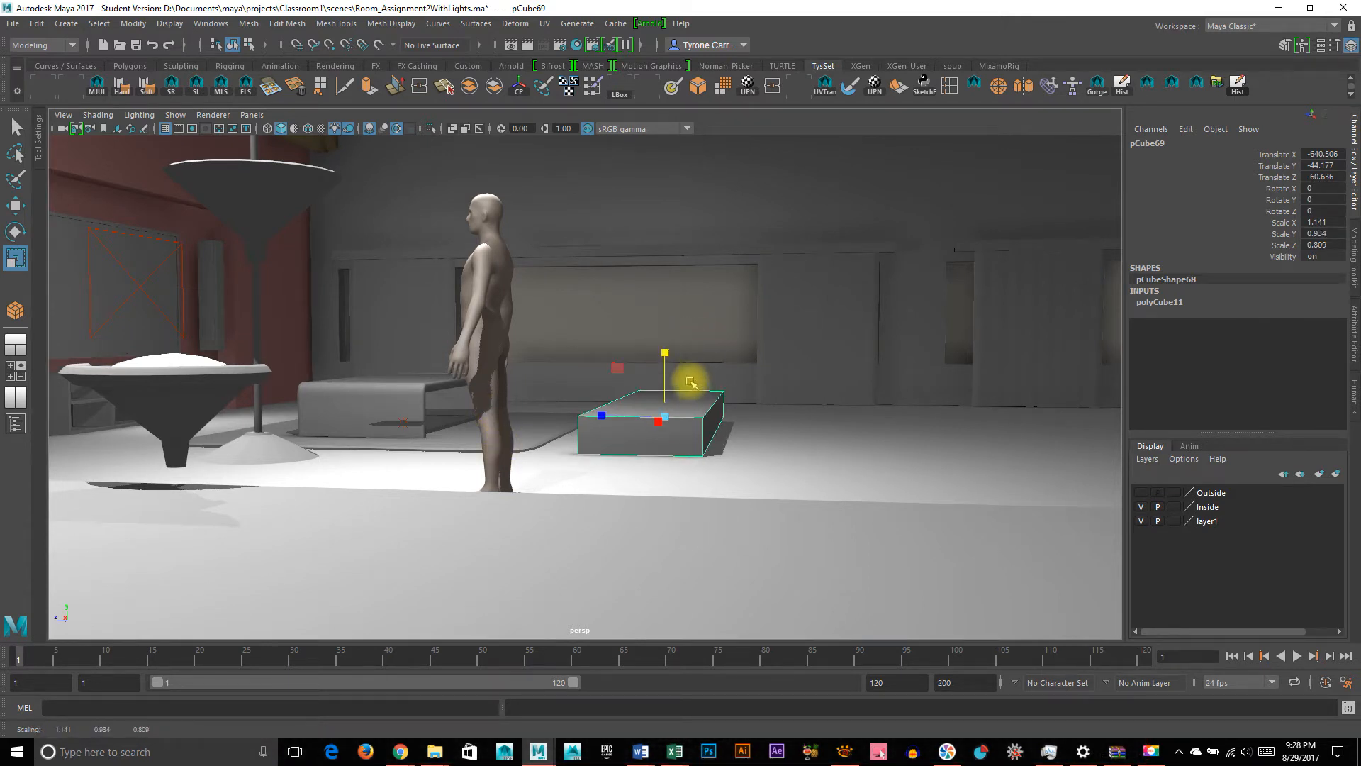
pyautogui.press('w')
pyautogui.click(666, 347)
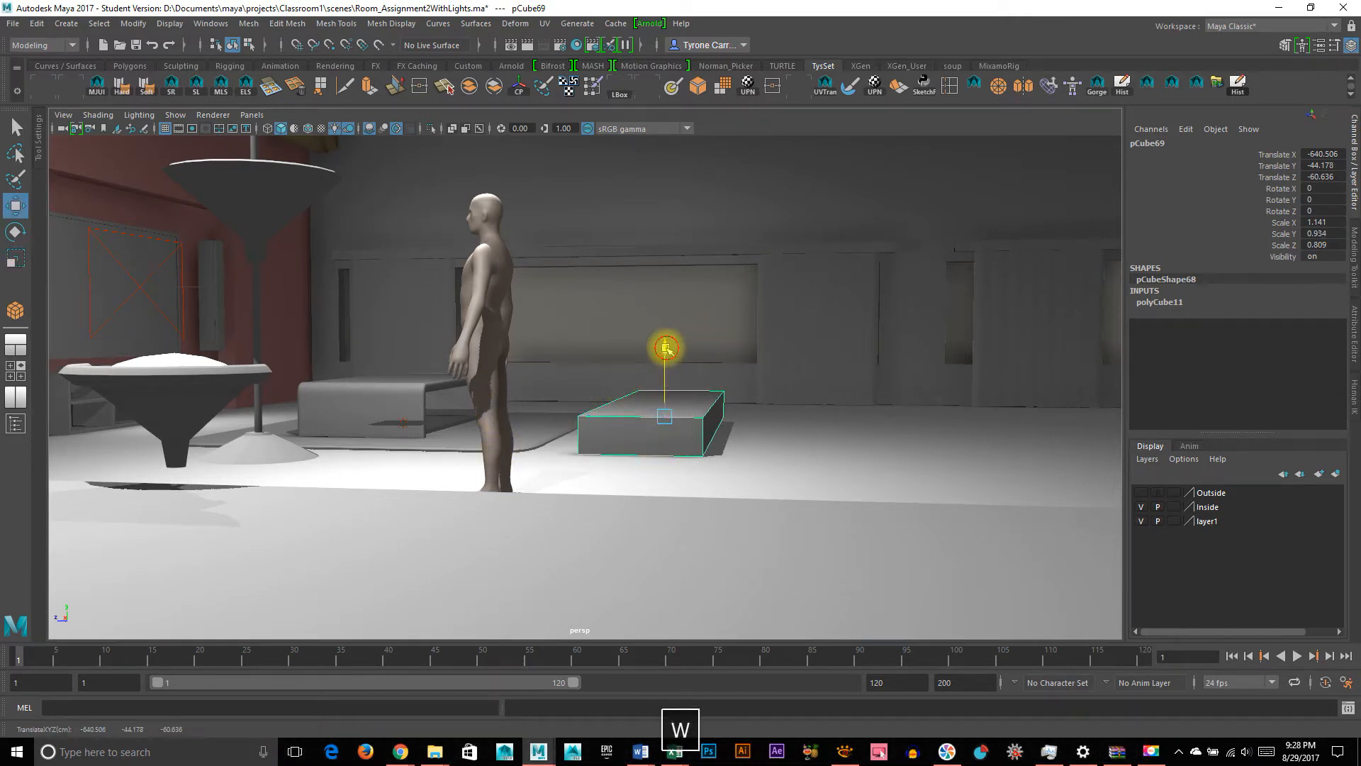
# Select the faces at both short ends of the block and extrude them outward with a thickness of 26.5
pyautogui.keyDown('alt'); pyautogui.moveTo(781, 392); pyautogui.dragTo(822, 419); pyautogui.keyUp('alt')
pyautogui.scroll(5, 821, 419)
pyautogui.keyDown('alt'); pyautogui.moveTo(777, 416); pyautogui.dragTo(636, 351, button='middle'); pyautogui.keyUp('alt')
pyautogui.keyDown('alt'); pyautogui.moveTo(643, 402); pyautogui.dragTo(617, 419); pyautogui.keyUp('alt')
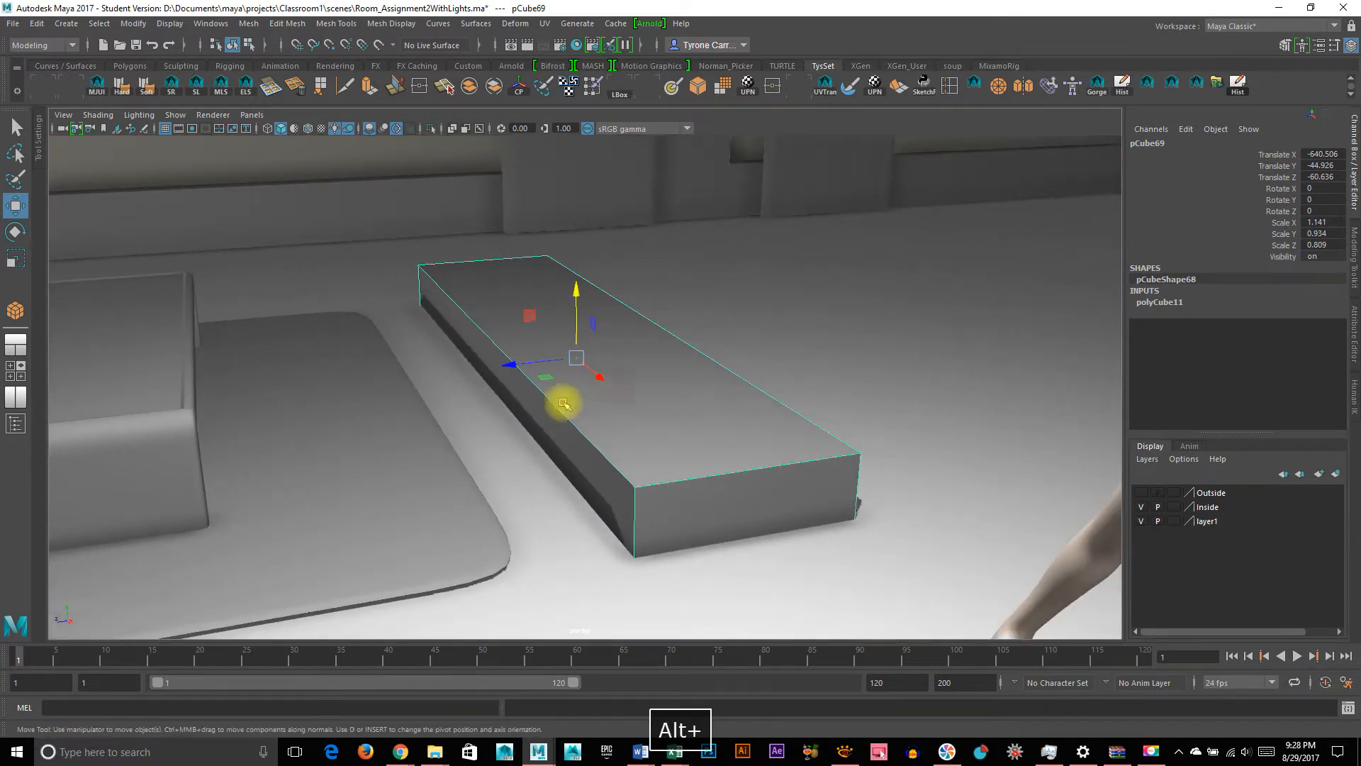
pyautogui.rightClick(654, 416)
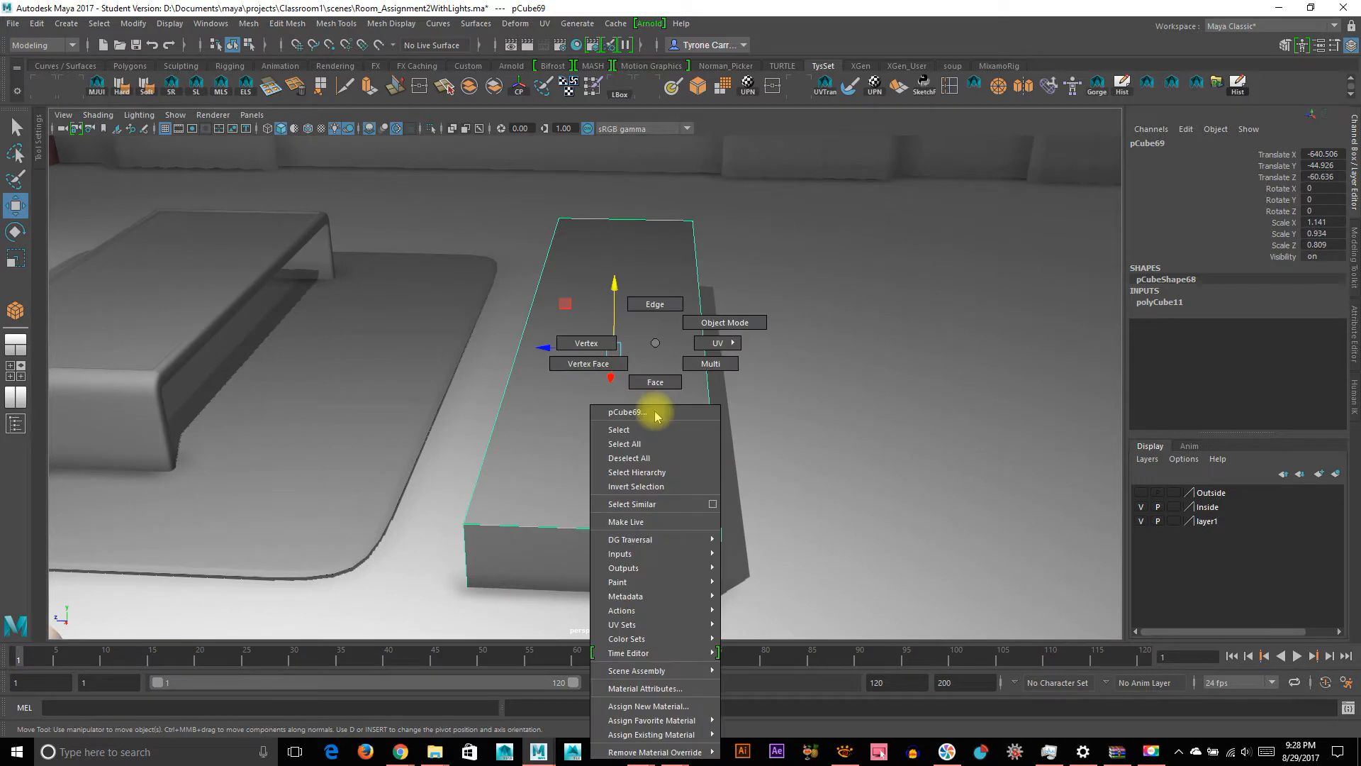
pyautogui.click(658, 381)
pyautogui.keyDown('alt'); pyautogui.moveTo(601, 385); pyautogui.dragTo(674, 434); pyautogui.keyUp('alt')
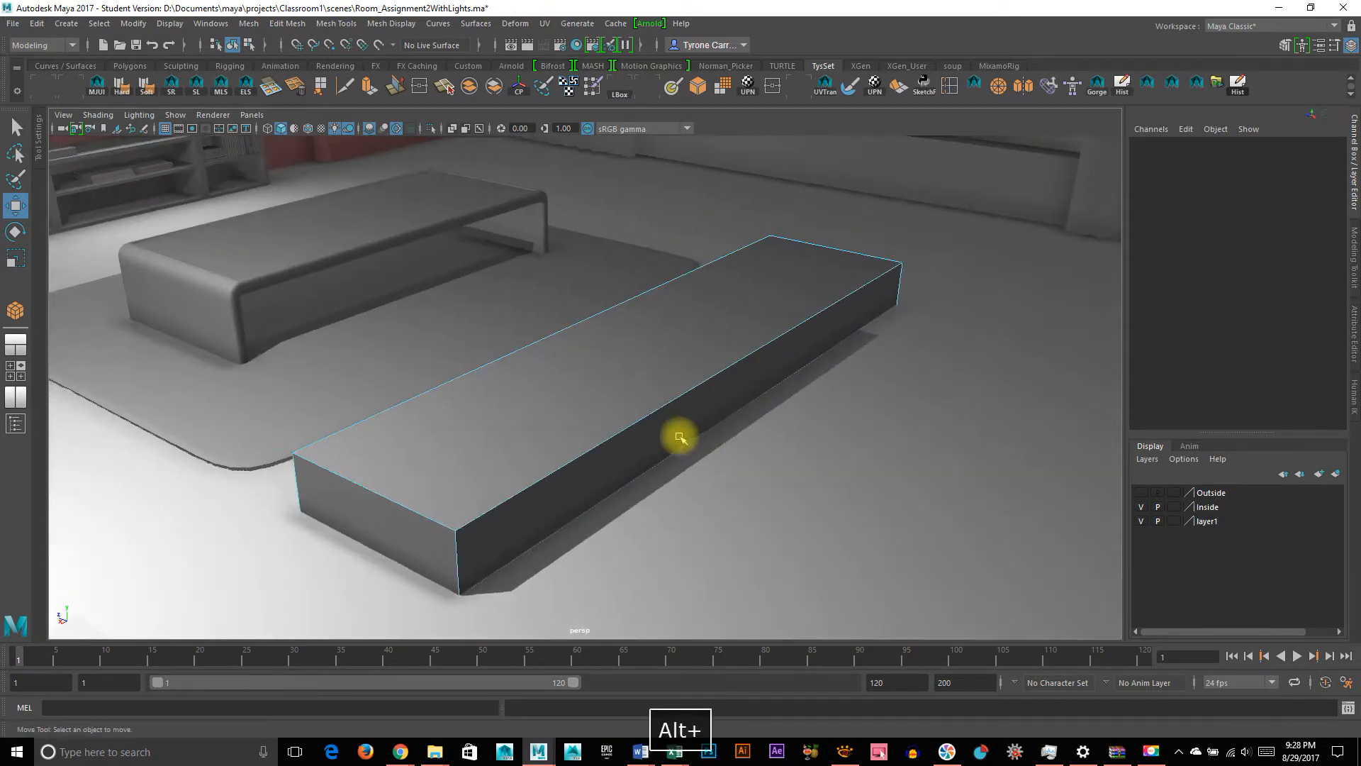
pyautogui.click(417, 547)
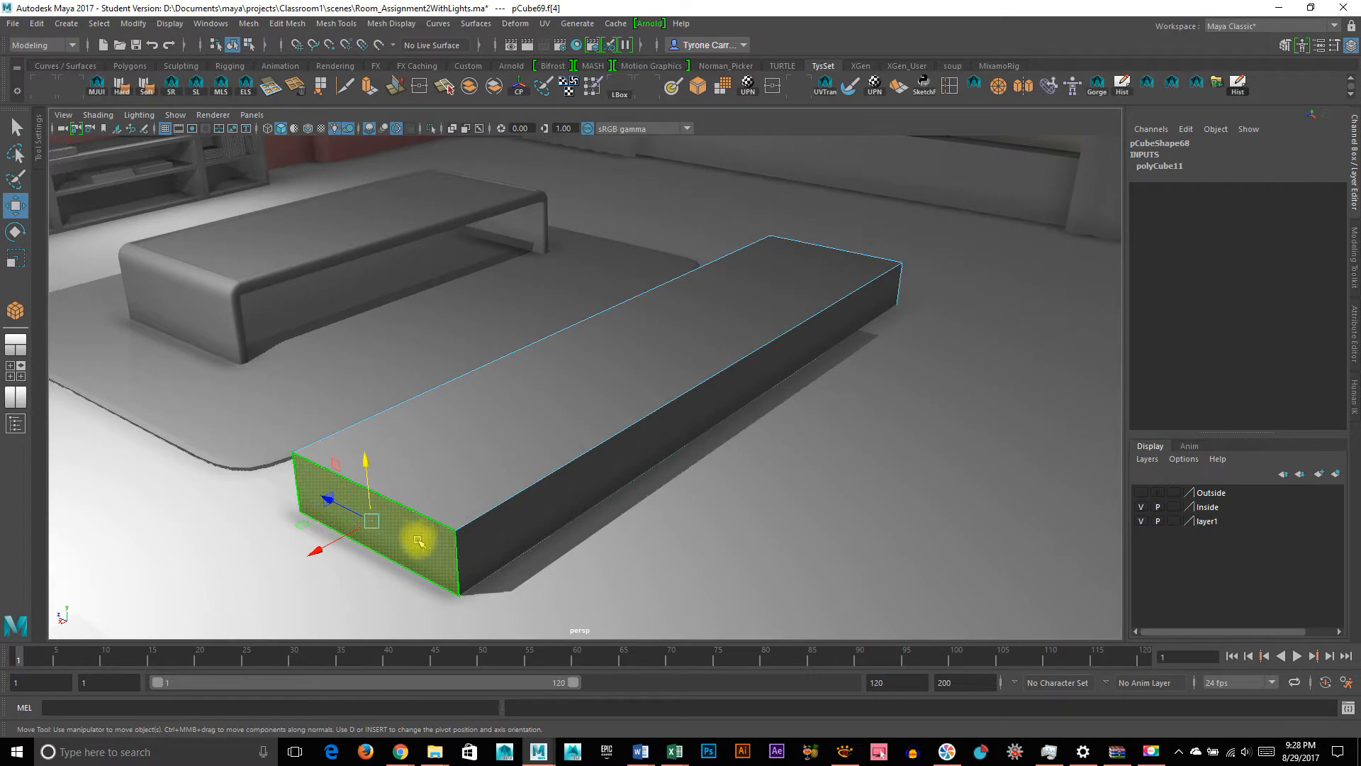
pyautogui.keyDown('alt'); pyautogui.moveTo(912, 350); pyautogui.dragTo(837, 458); pyautogui.keyUp('alt')
pyautogui.keyDown('shift'); pyautogui.click(779, 509); pyautogui.keyUp('shift')
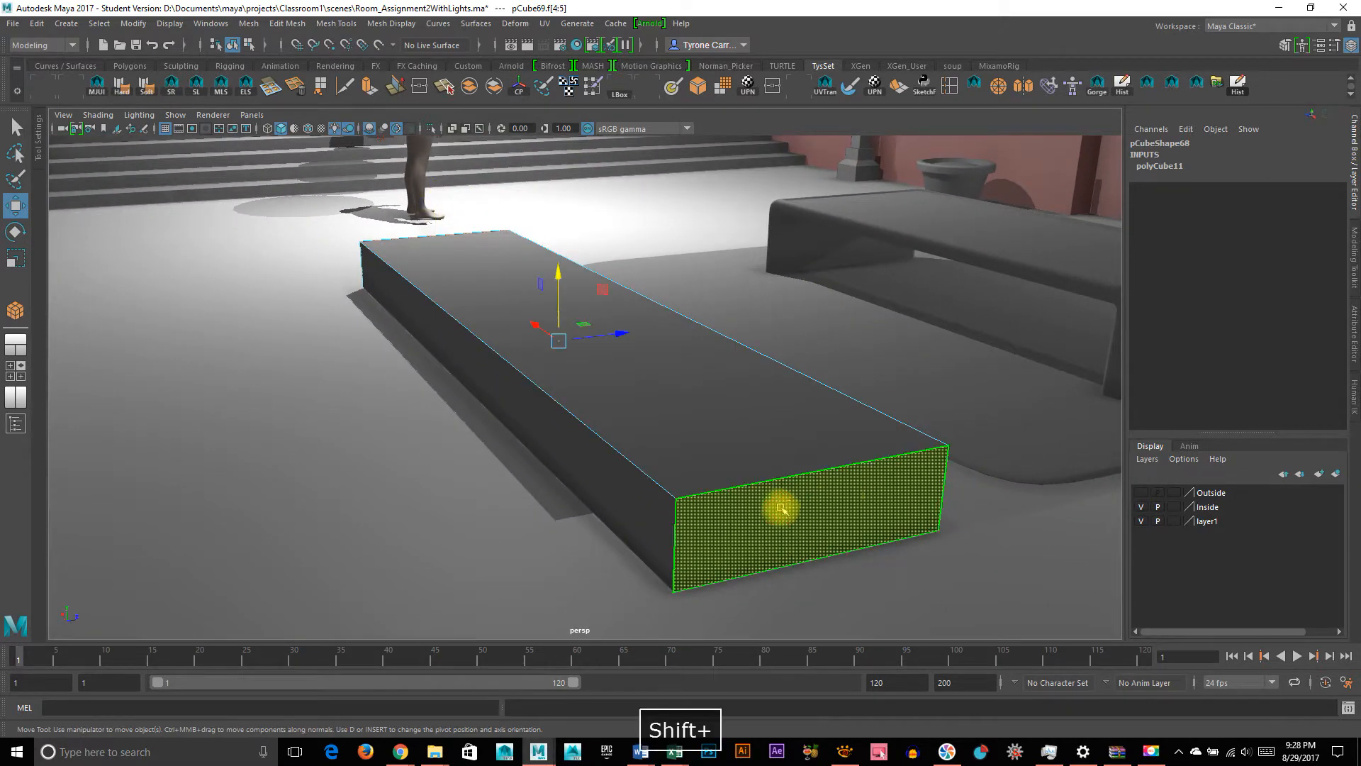
pyautogui.keyDown('alt'); pyautogui.moveTo(480, 471); pyautogui.dragTo(906, 477); pyautogui.keyUp('alt')
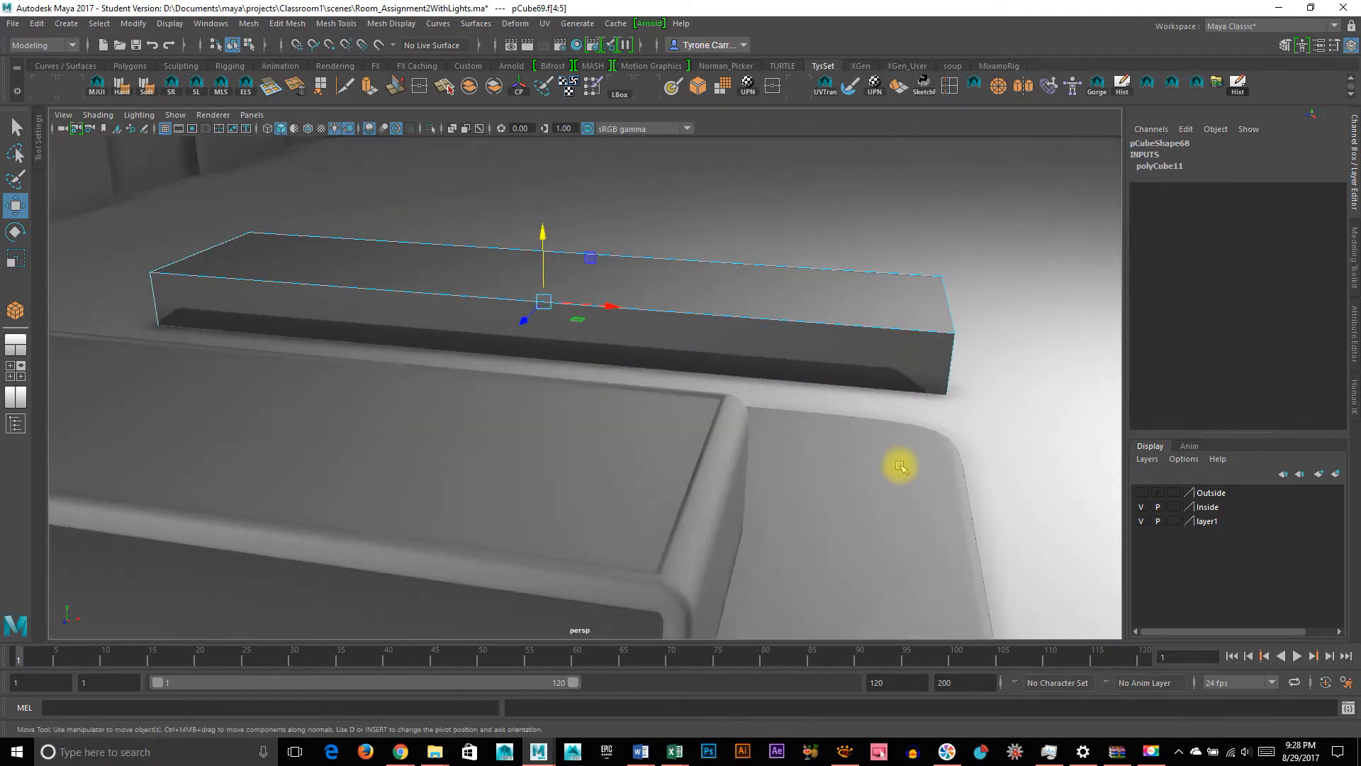
pyautogui.click(368, 87)
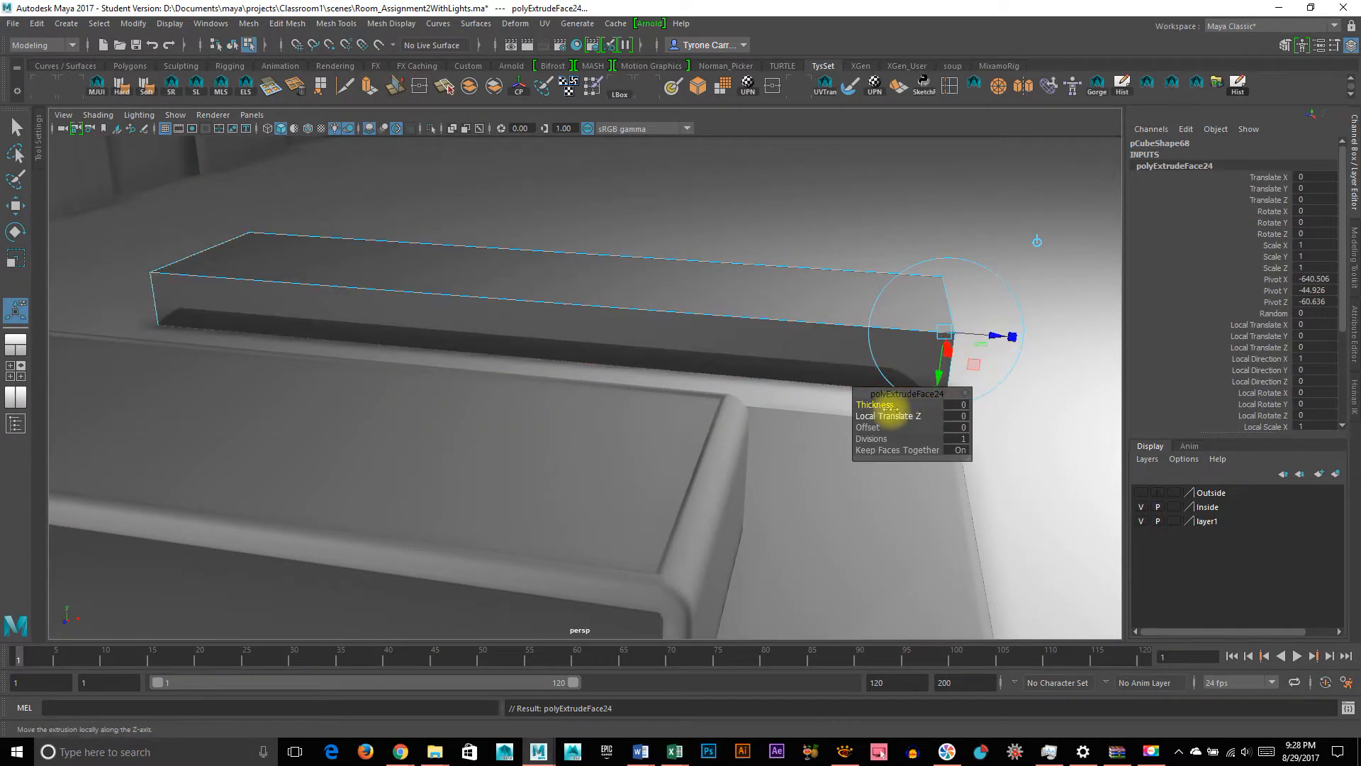
pyautogui.moveTo(874, 404); pyautogui.dragTo(692, 426)
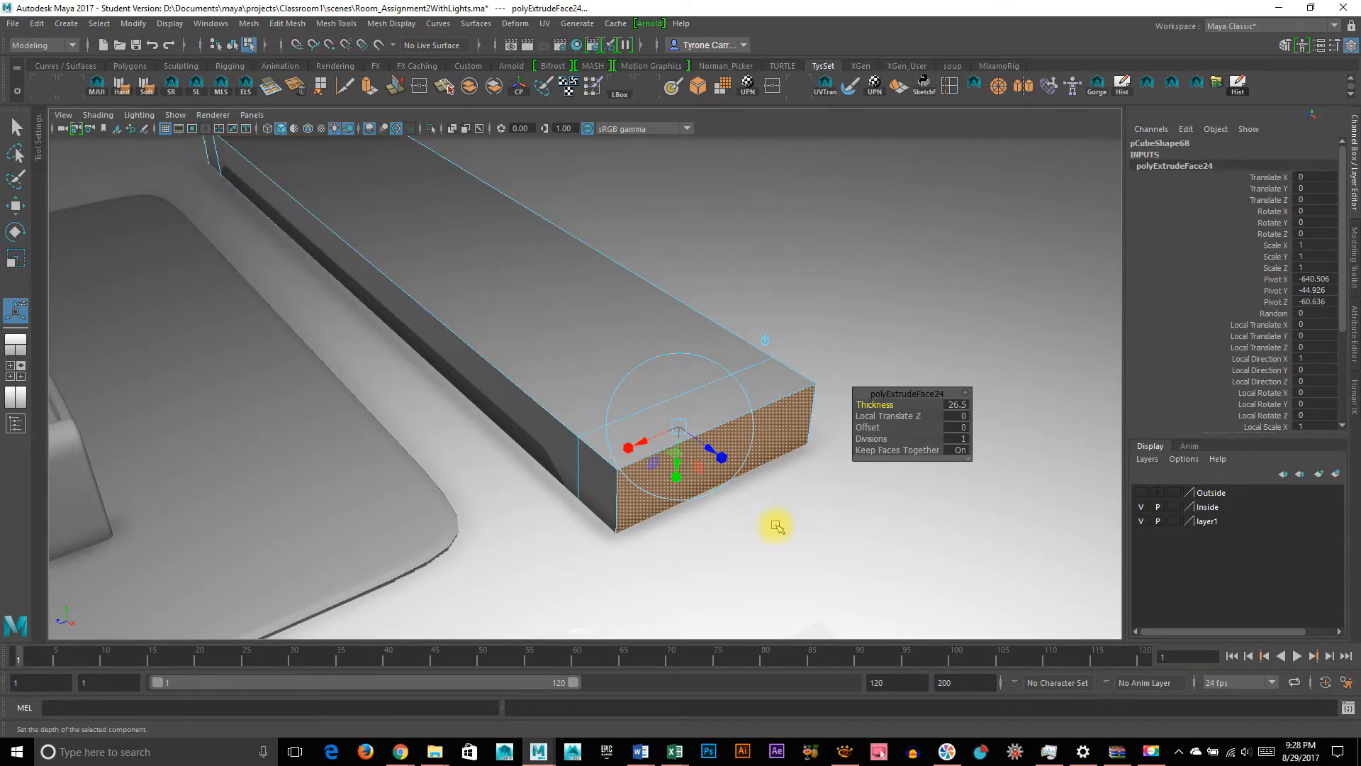
# Extrude the three faces along the long side facing away from the coffee table by a Local Translate Z of about 27.258
pyautogui.keyDown('alt'); pyautogui.moveTo(763, 492); pyautogui.dragTo(584, 465); pyautogui.keyUp('alt')
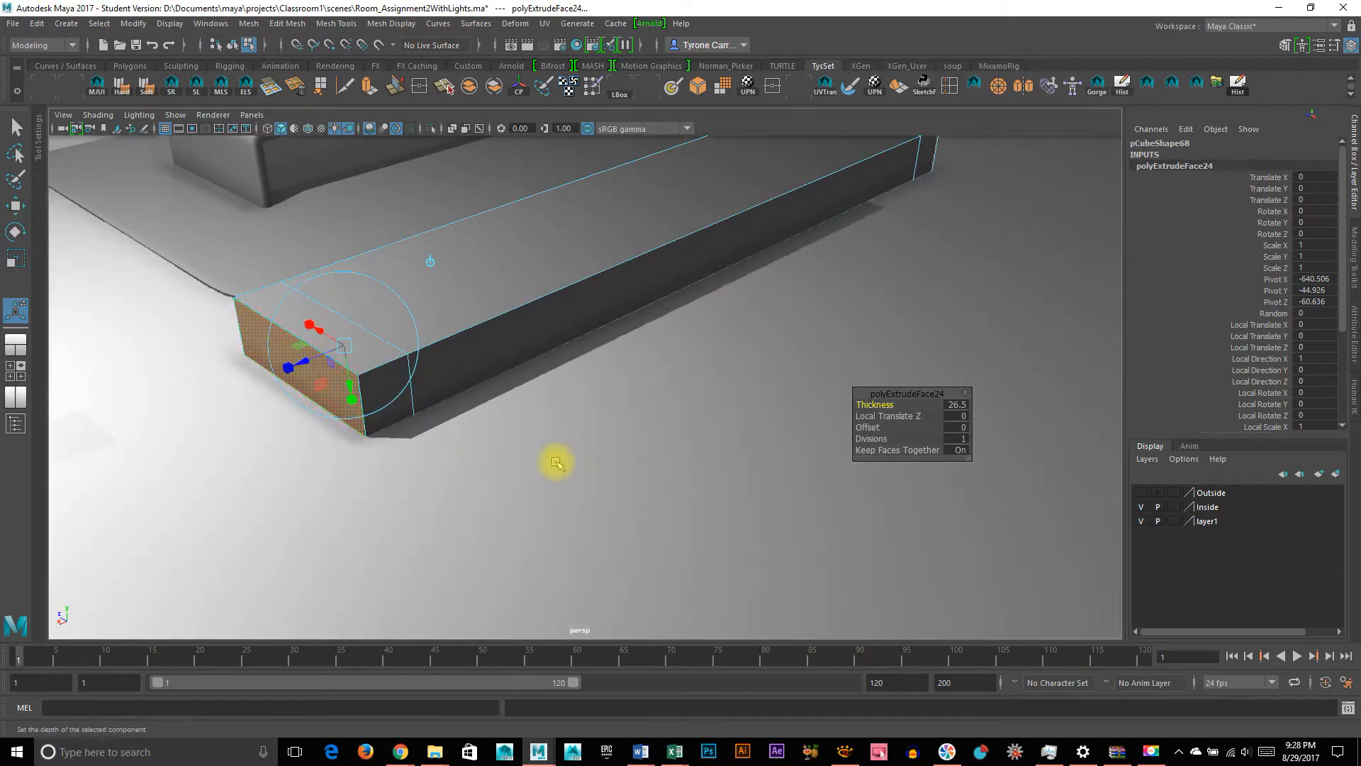
pyautogui.click(410, 412)
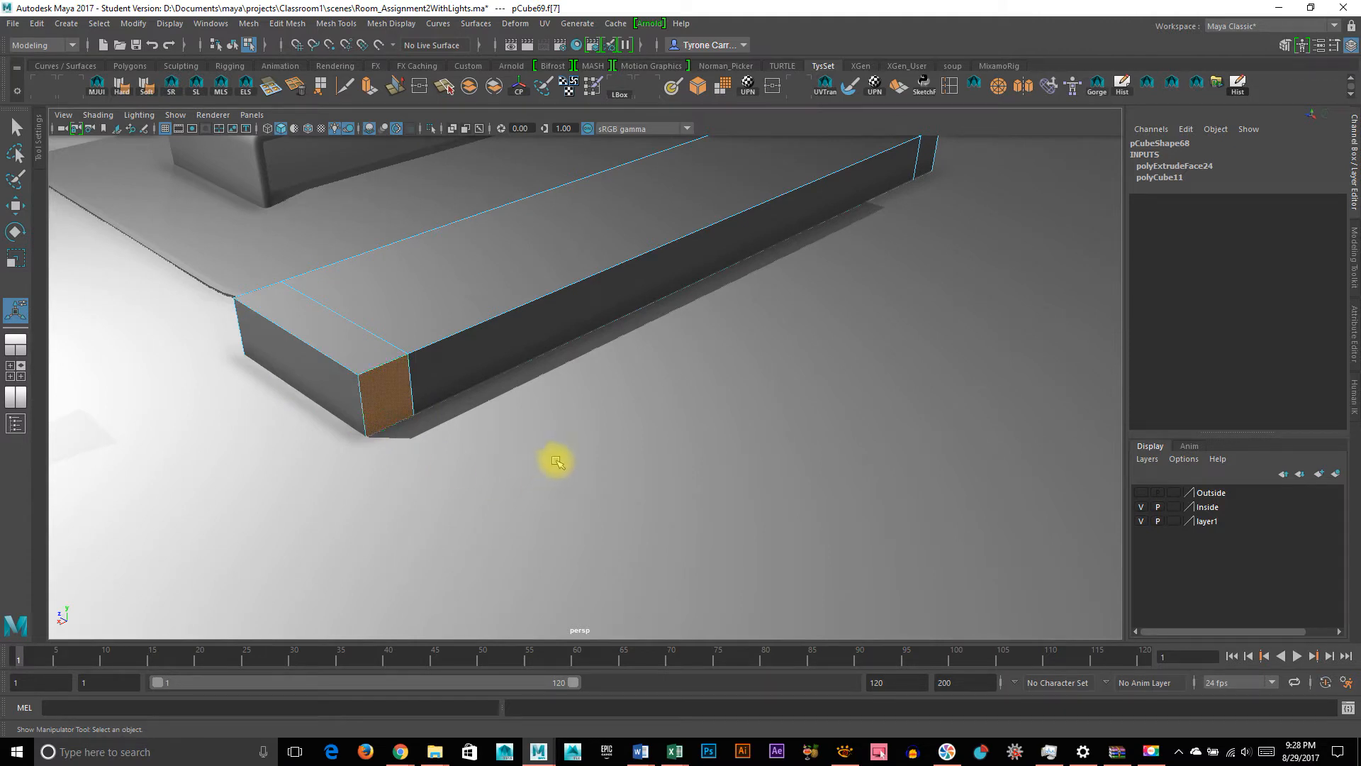
pyautogui.keyDown('alt'); pyautogui.moveTo(658, 267); pyautogui.dragTo(551, 417, button='middle'); pyautogui.keyUp('alt')
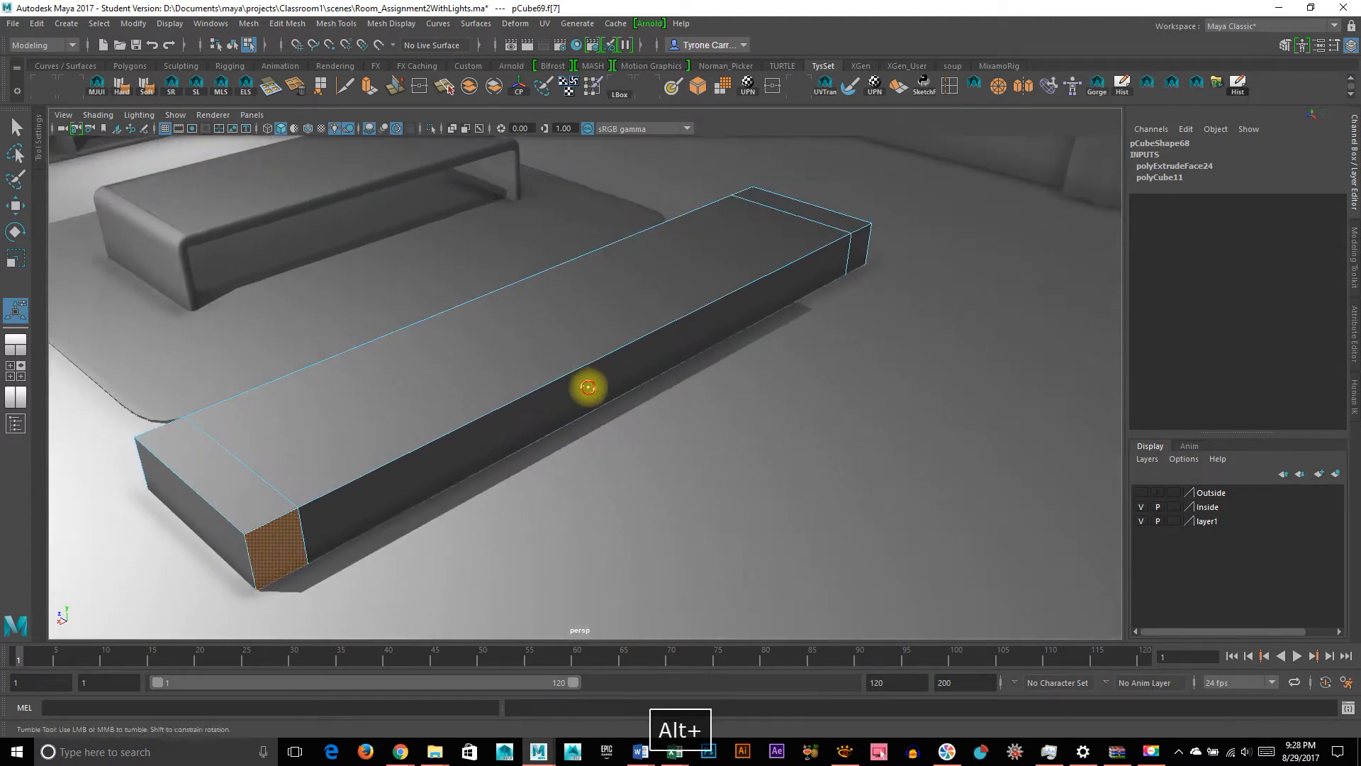
pyautogui.keyDown('alt'); pyautogui.moveTo(589, 389); pyautogui.dragTo(543, 365); pyautogui.keyUp('alt')
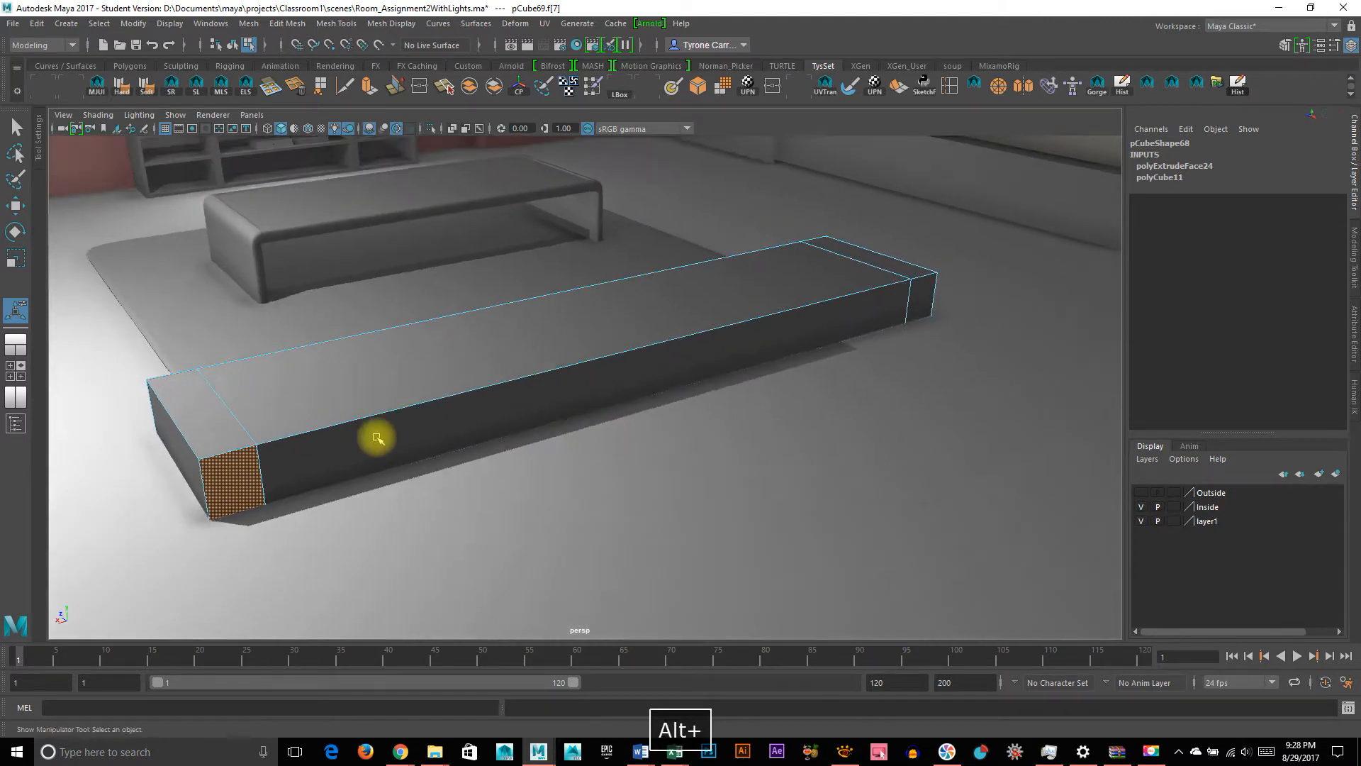
pyautogui.keyDown('shift'); pyautogui.click(553, 412); pyautogui.keyUp('shift')
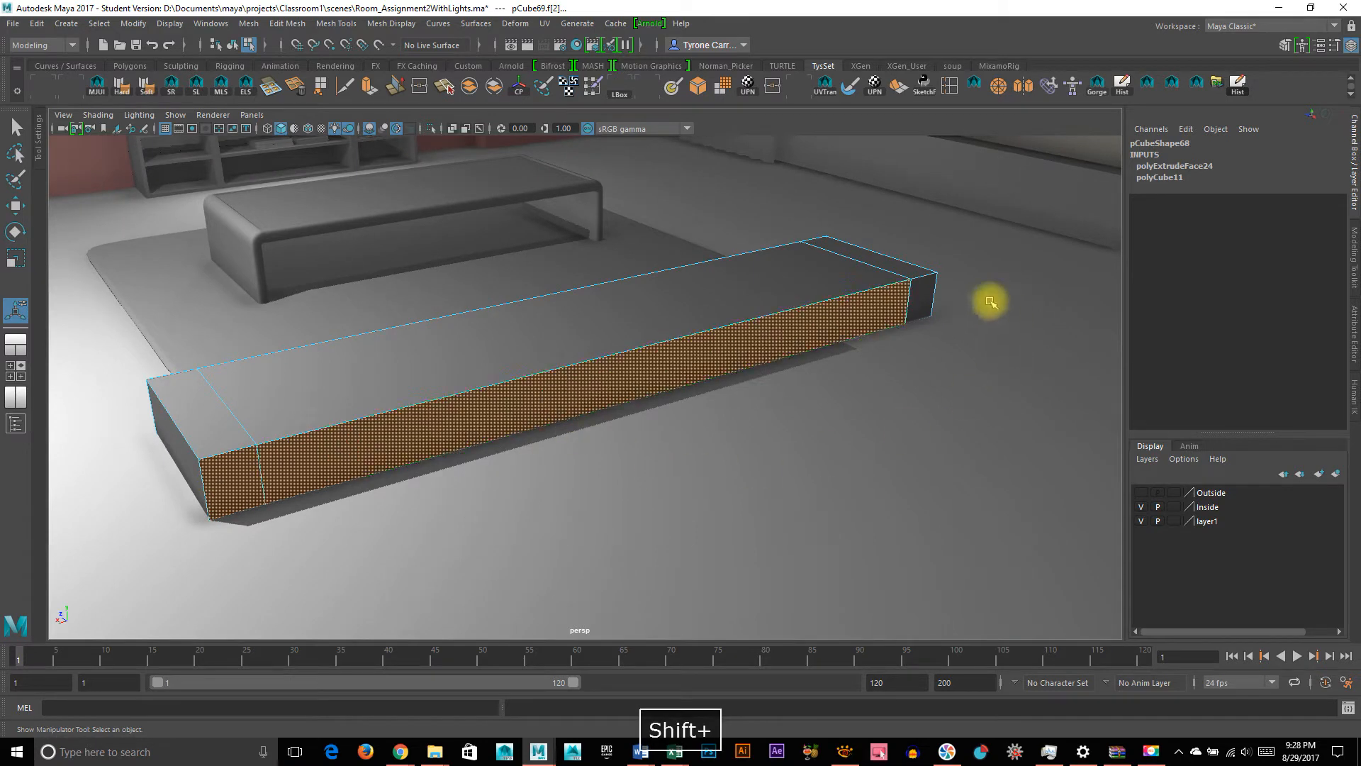
pyautogui.keyDown('shift'); pyautogui.click(925, 300); pyautogui.keyUp('shift')
pyautogui.keyDown('alt'); pyautogui.moveTo(425, 430); pyautogui.dragTo(628, 352); pyautogui.keyUp('alt')
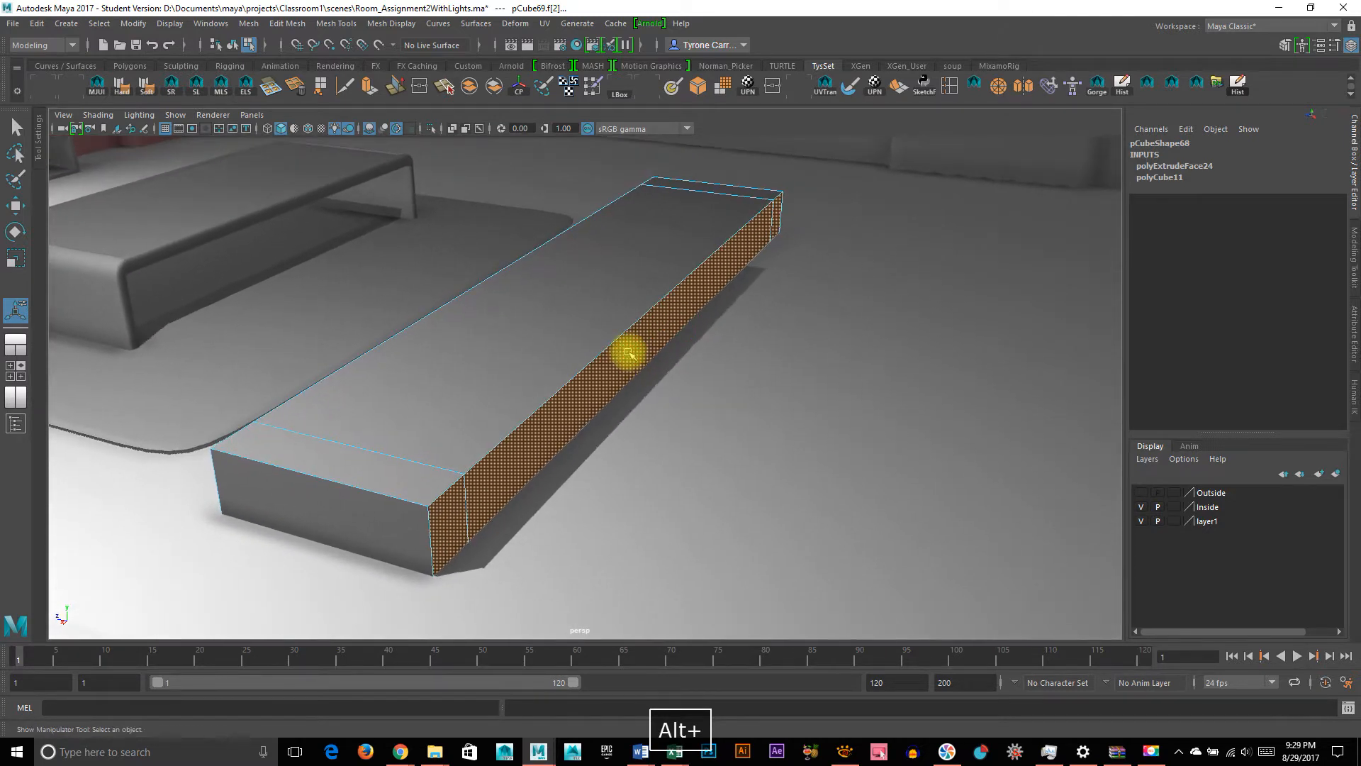
pyautogui.click(368, 86)
pyautogui.click(694, 366)
pyautogui.moveTo(714, 329); pyautogui.dragTo(747, 343)
# Return the block to object mode and duplicate it in place
pyautogui.keyDown('alt'); pyautogui.moveTo(610, 410); pyautogui.dragTo(535, 234); pyautogui.keyUp('alt')
pyautogui.keyDown('alt'); pyautogui.moveTo(567, 480); pyautogui.dragTo(681, 453); pyautogui.keyUp('alt')
pyautogui.keyDown('alt'); pyautogui.moveTo(511, 343); pyautogui.dragTo(519, 443); pyautogui.keyUp('alt')
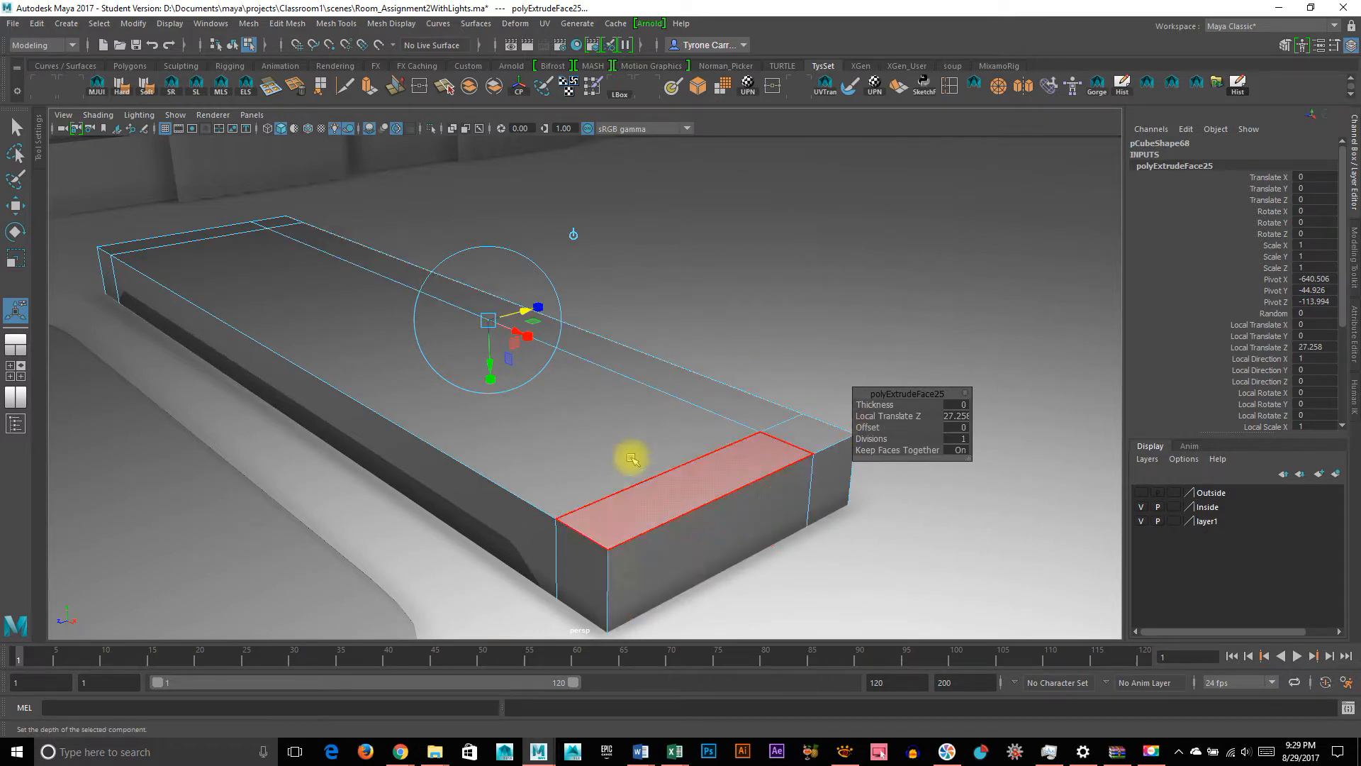
pyautogui.moveTo(631, 454); pyautogui.dragTo(721, 323, button='right')
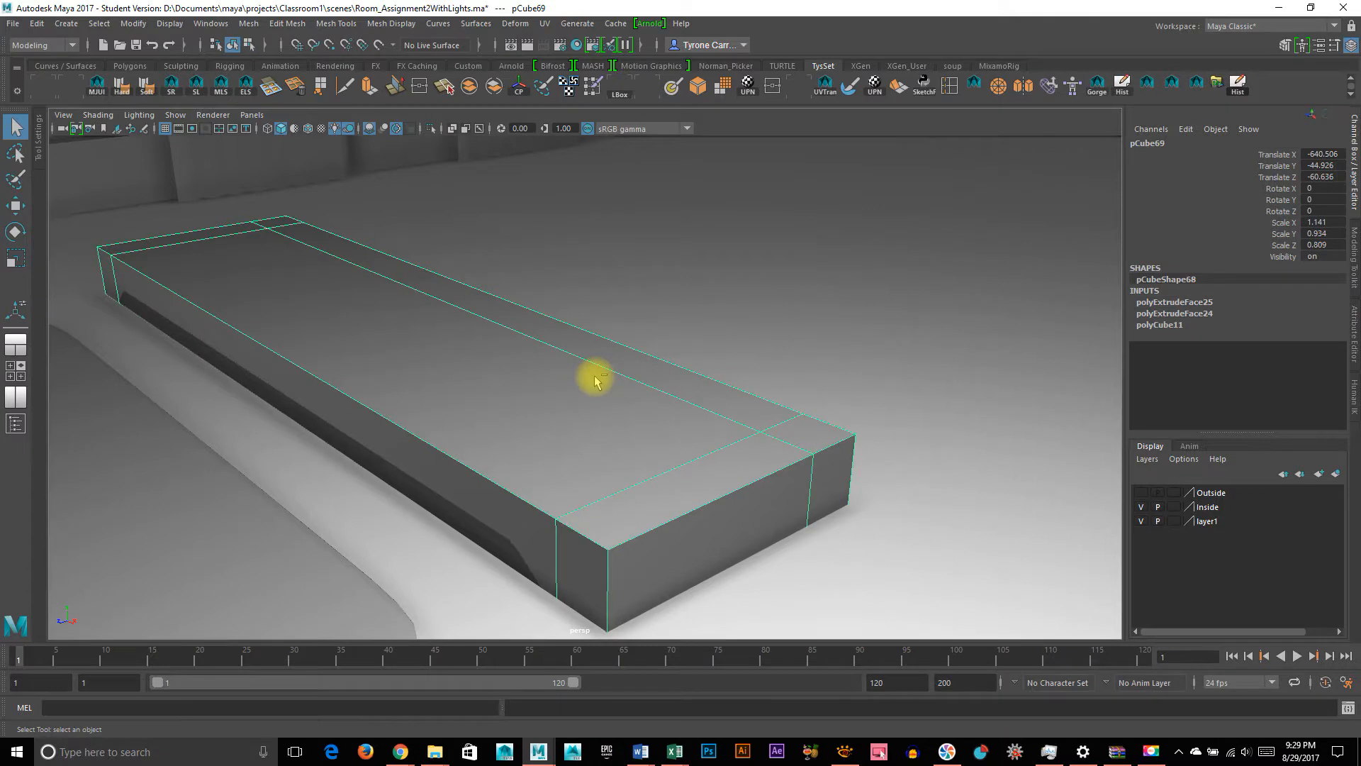
pyautogui.moveTo(663, 342); pyautogui.dragTo(718, 330, button='right')
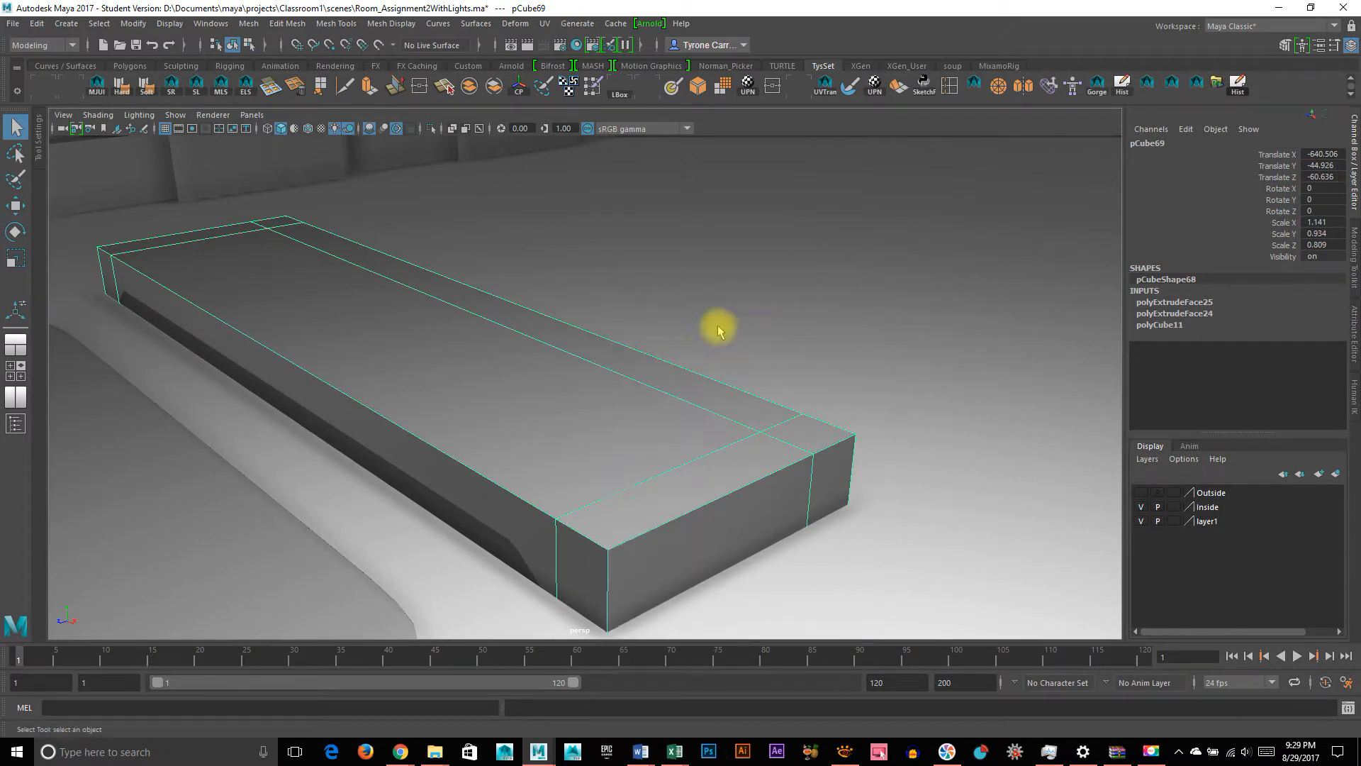
pyautogui.hotkey('ctrl', 'd')
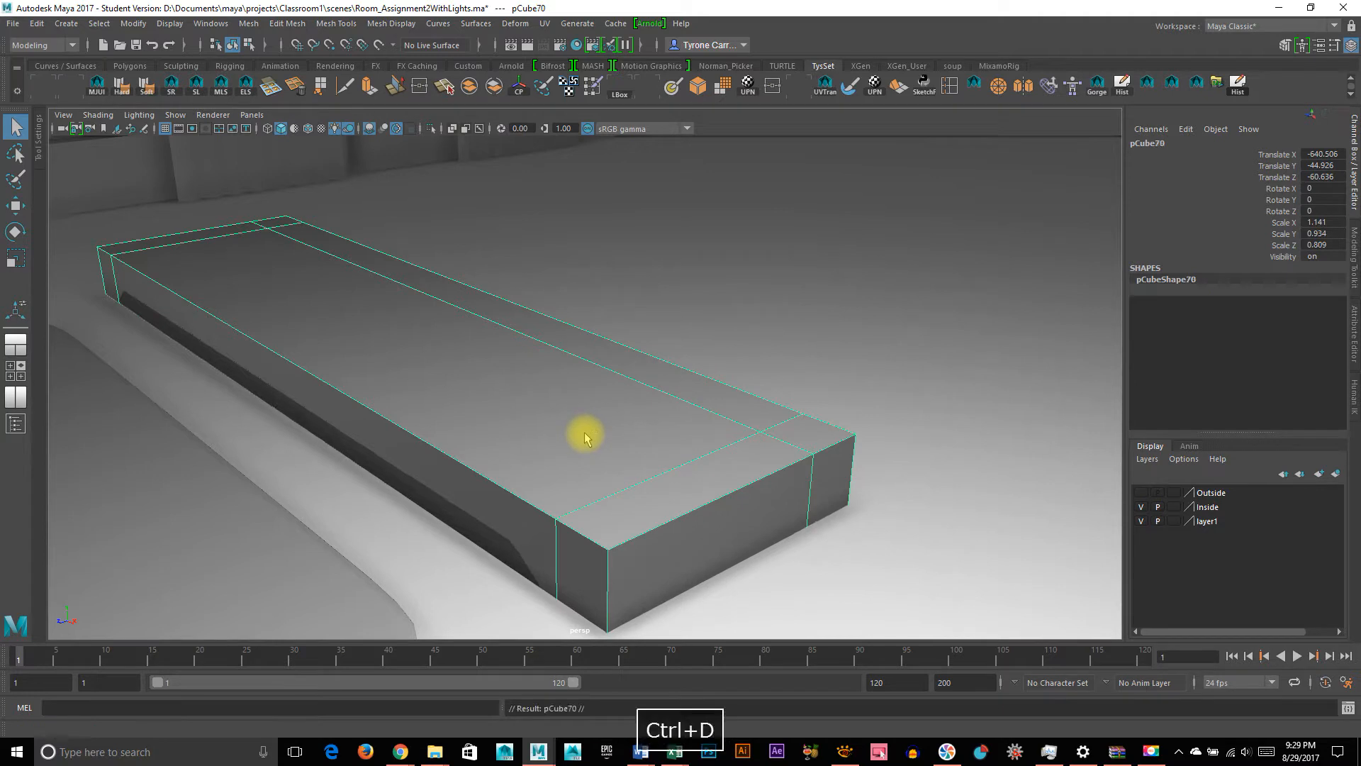
# Move the duplicate block clear of the original to about -514.378 in Z, and show wireframe on the shaded objects
pyautogui.press('w')
pyautogui.moveTo(296, 366); pyautogui.dragTo(816, 228)
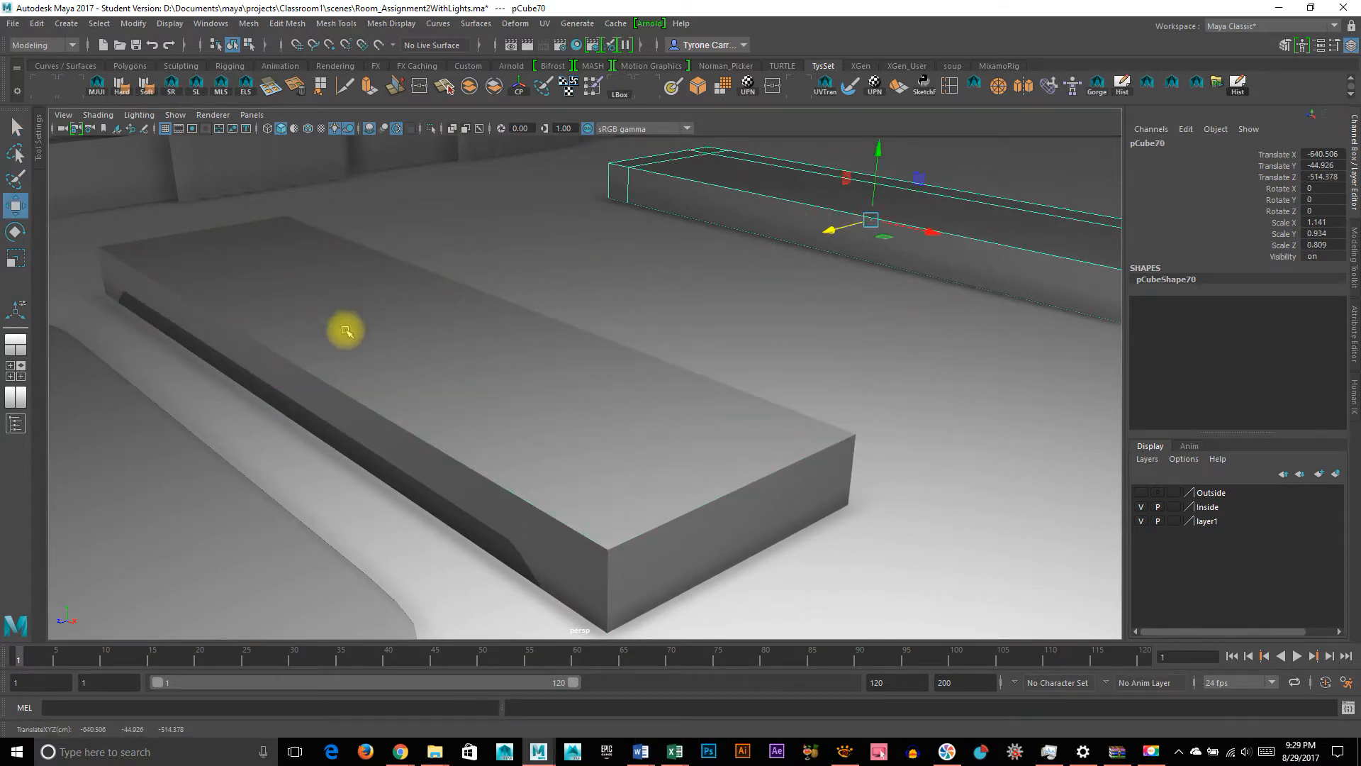
pyautogui.click(714, 501)
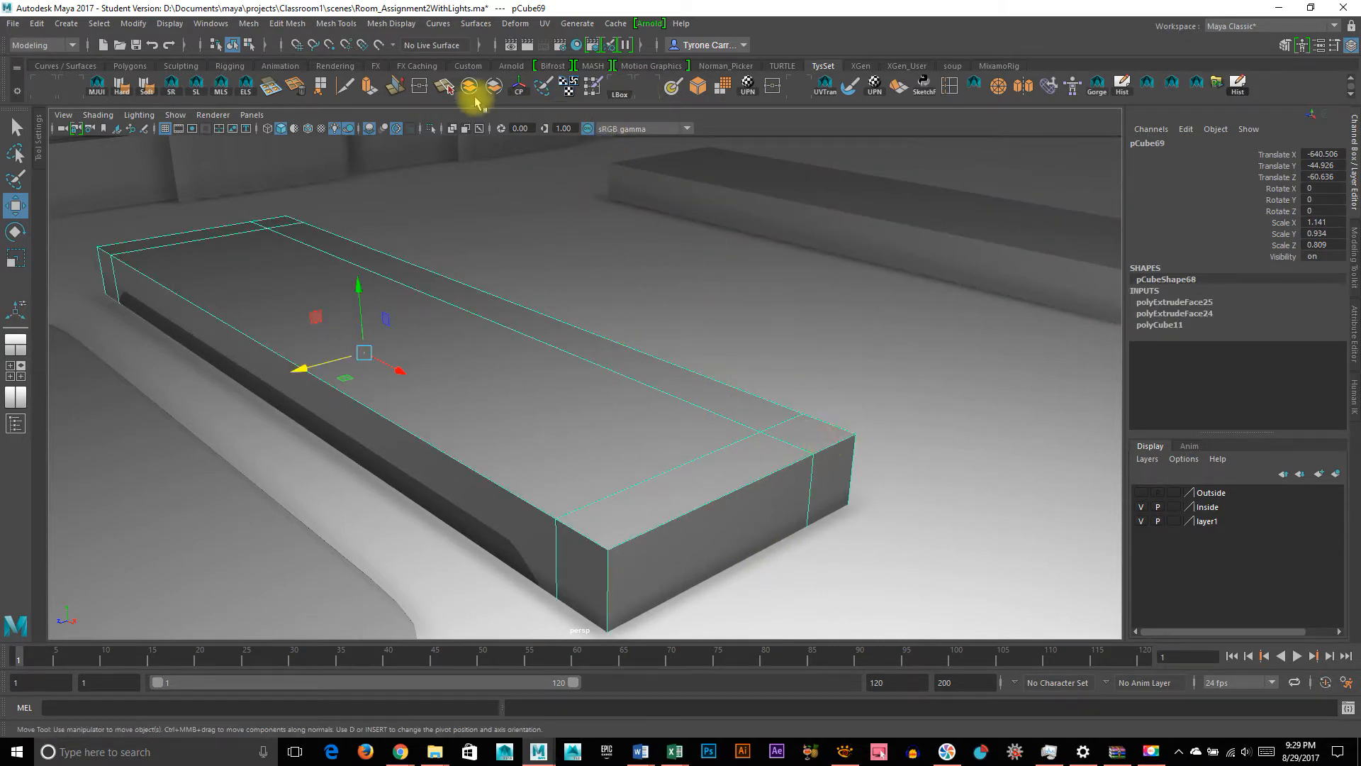
pyautogui.click(306, 130)
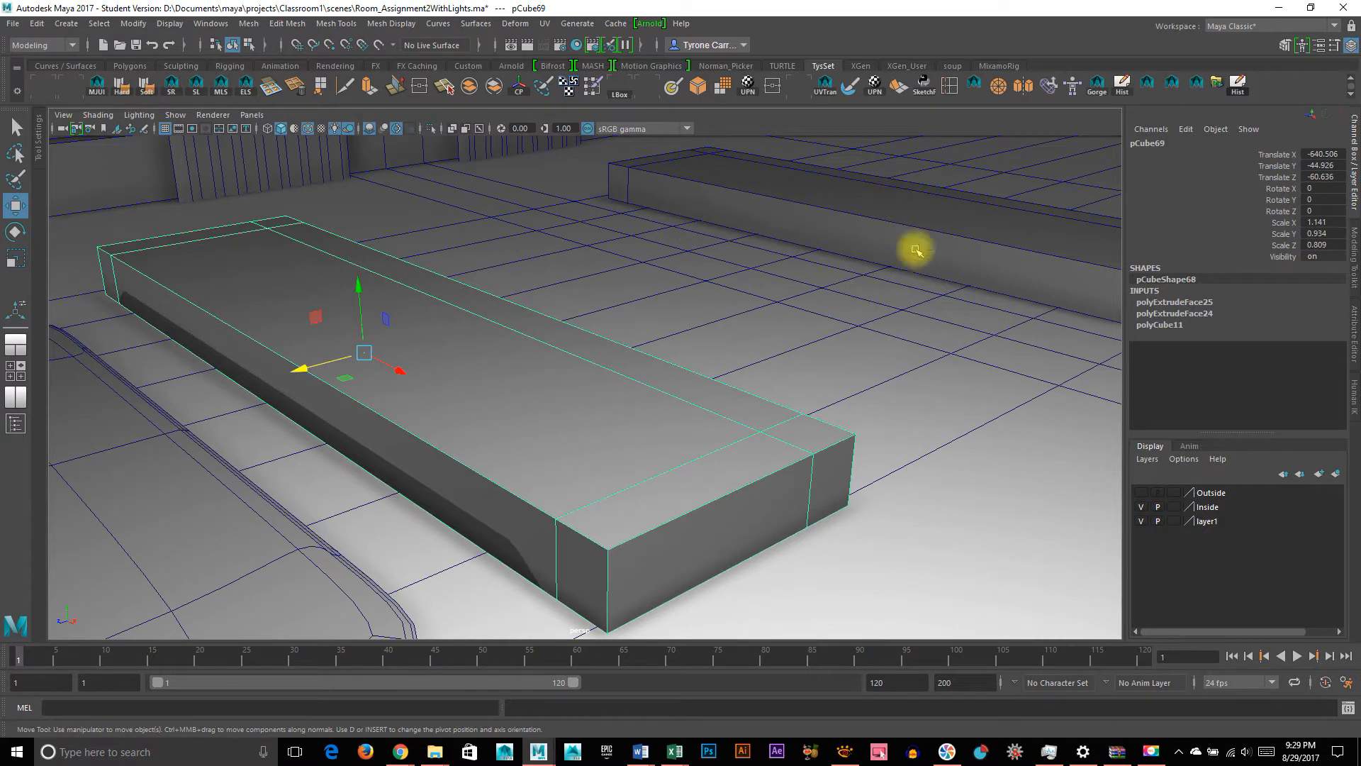
# Extrude the original block's top faces along both ends and the back edge upward by a Local Translate Z of about 47.65
pyautogui.rightClick(582, 391)
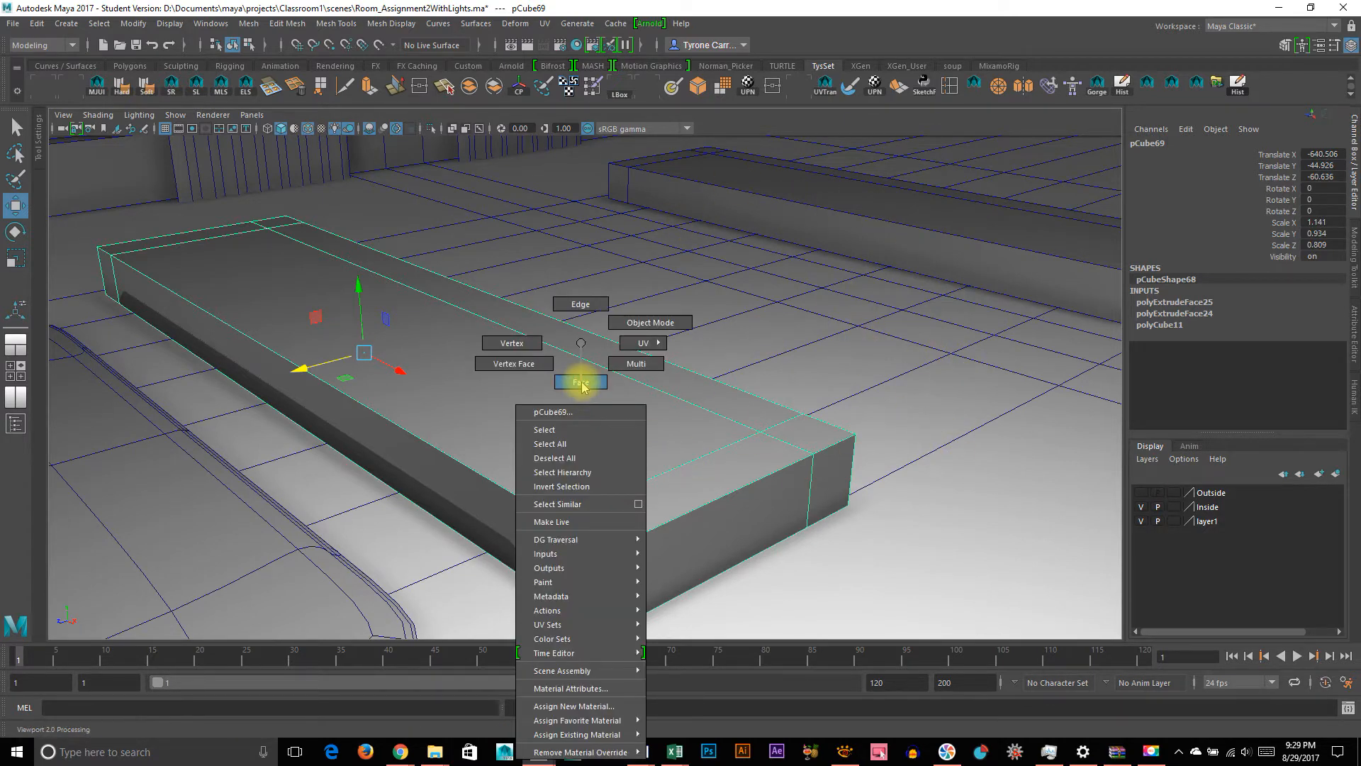
pyautogui.moveTo(592, 385); pyautogui.dragTo(578, 345, button='right')
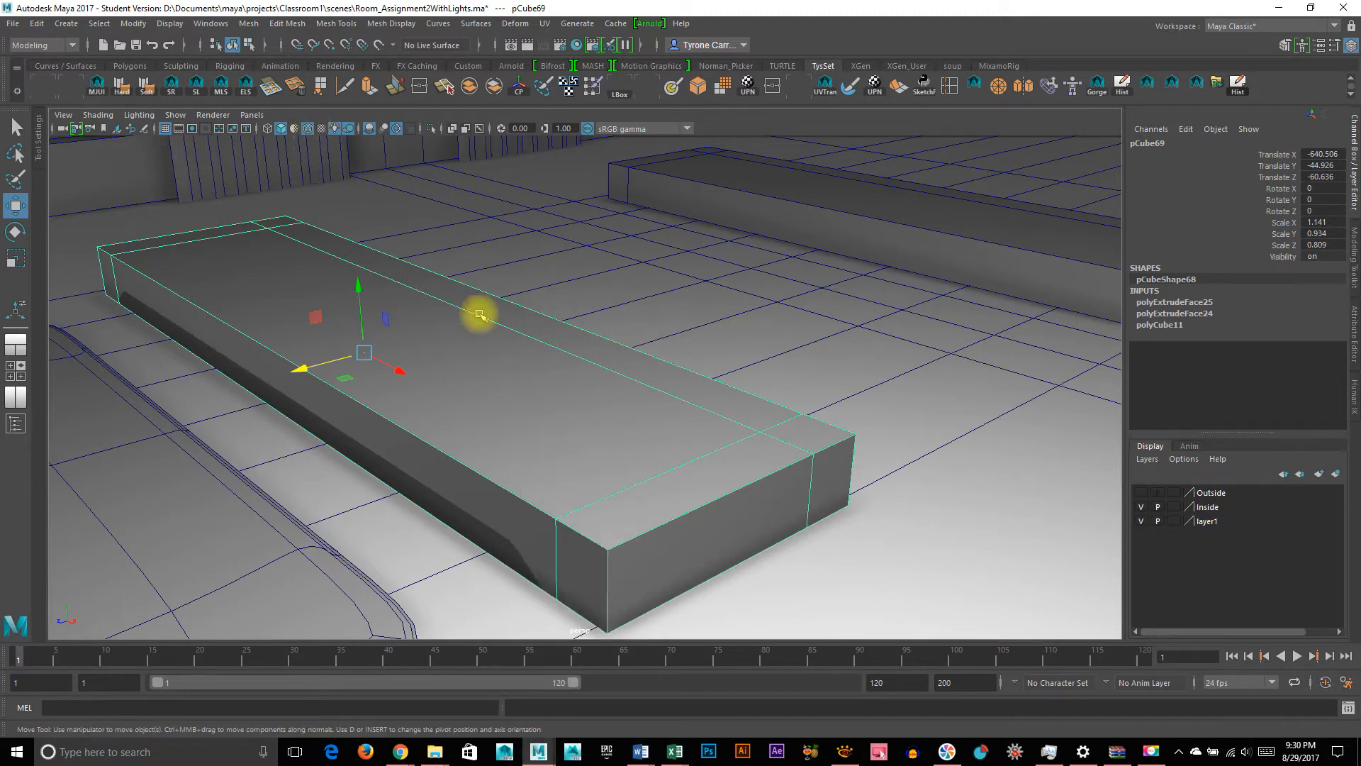
pyautogui.moveTo(522, 343); pyautogui.dragTo(522, 383, button='right')
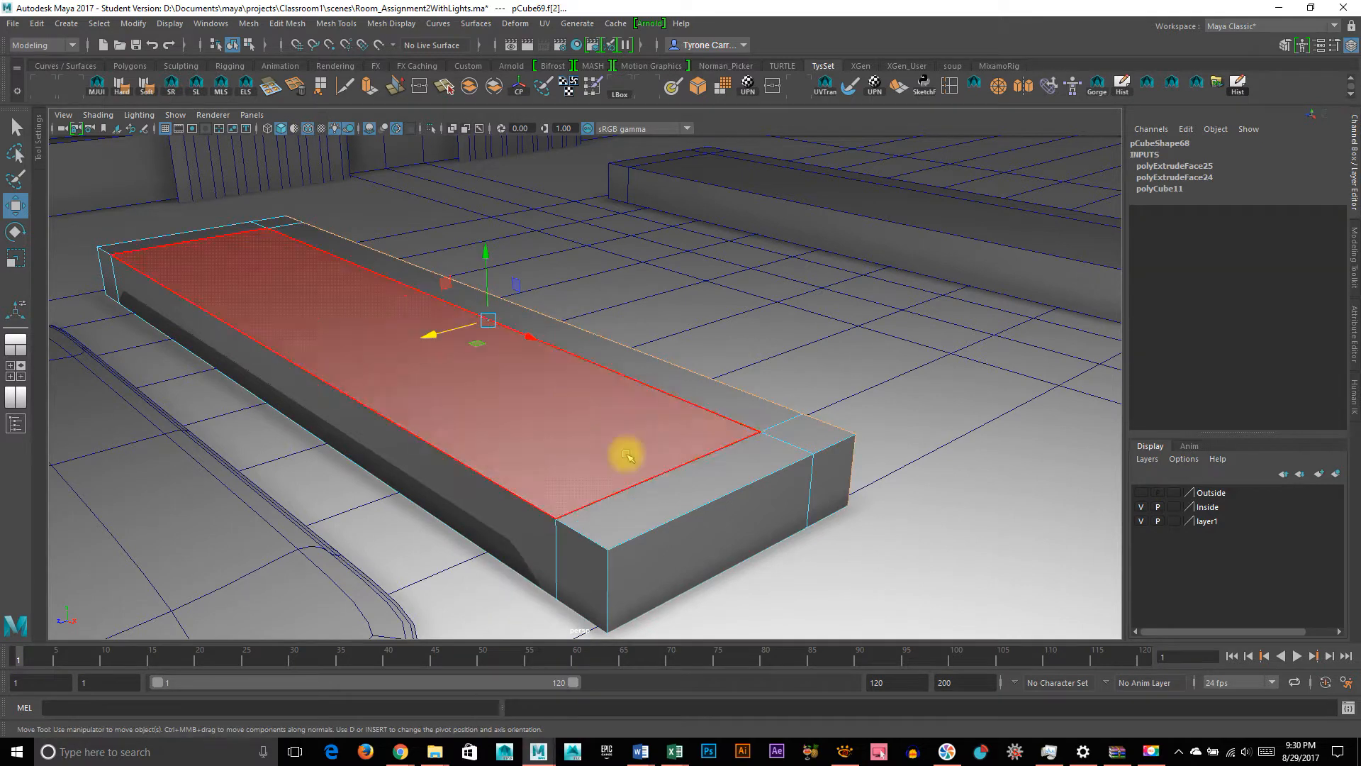
pyautogui.click(694, 482)
pyautogui.keyDown('shift'); pyautogui.click(808, 434); pyautogui.keyUp('shift')
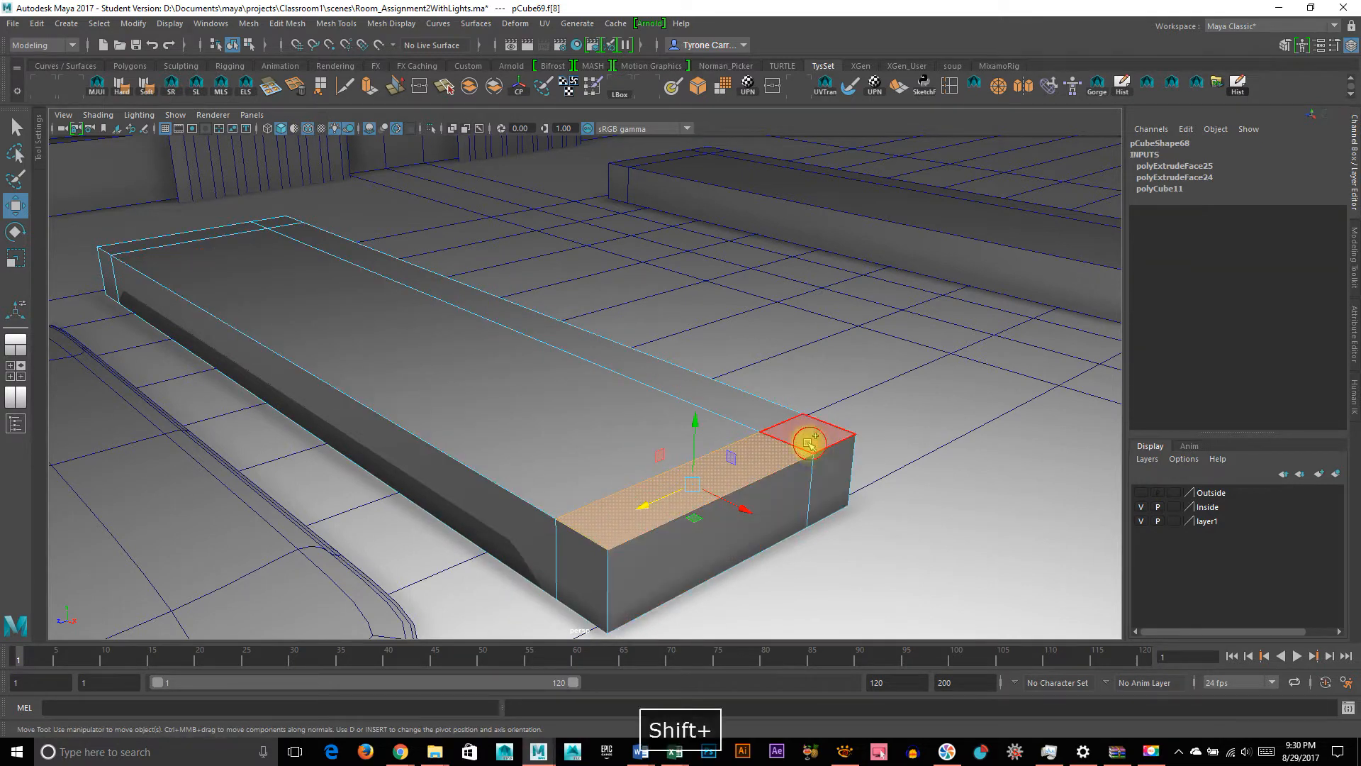
pyautogui.keyDown('shift'); pyautogui.click(738, 407); pyautogui.keyUp('shift')
pyautogui.keyDown('shift'); pyautogui.click(764, 455); pyautogui.keyUp('shift')
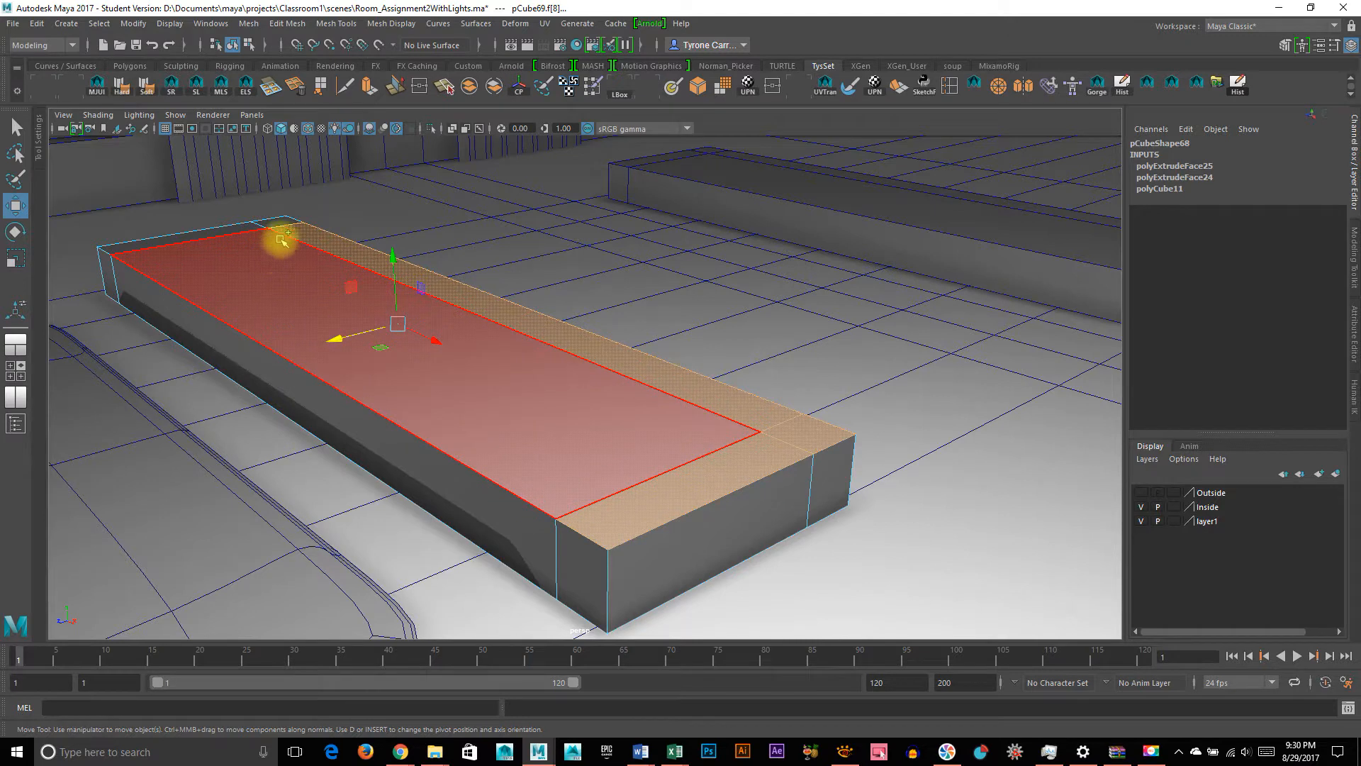
pyautogui.keyDown('shift'); pyautogui.click(222, 228); pyautogui.keyUp('shift')
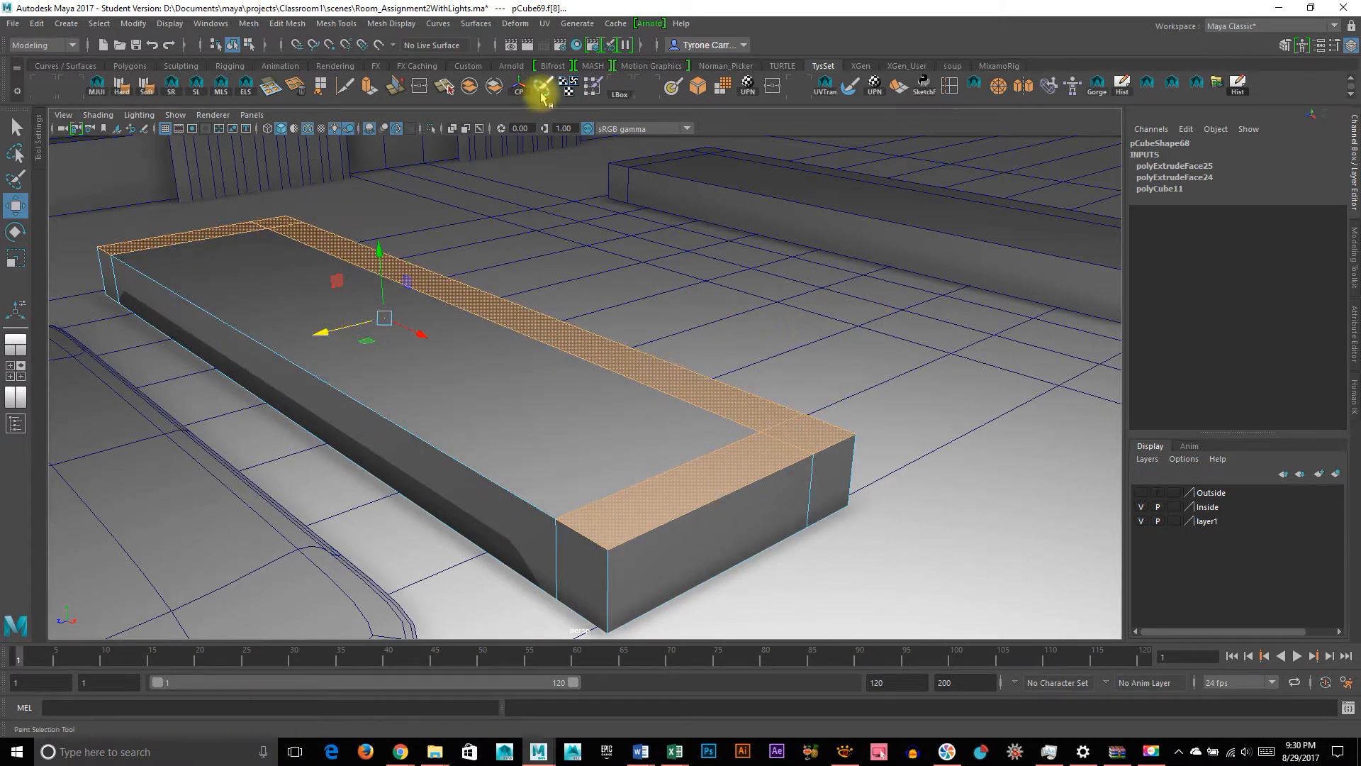
pyautogui.click(368, 86)
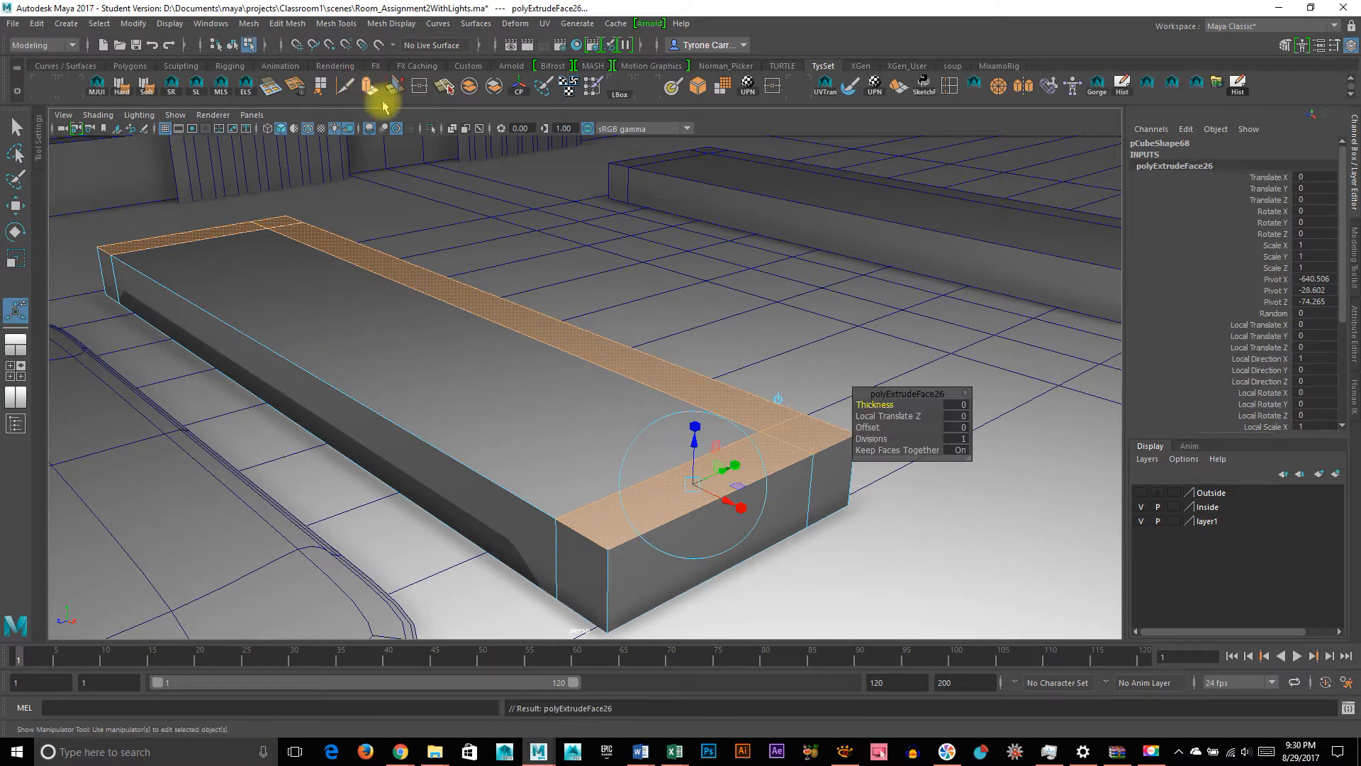
pyautogui.moveTo(688, 443); pyautogui.dragTo(713, 340)
pyautogui.keyDown('alt'); pyautogui.moveTo(838, 372); pyautogui.dragTo(665, 410, button='right'); pyautogui.keyUp('alt')
pyautogui.keyDown('alt'); pyautogui.moveTo(665, 410); pyautogui.dragTo(603, 397); pyautogui.keyUp('alt')
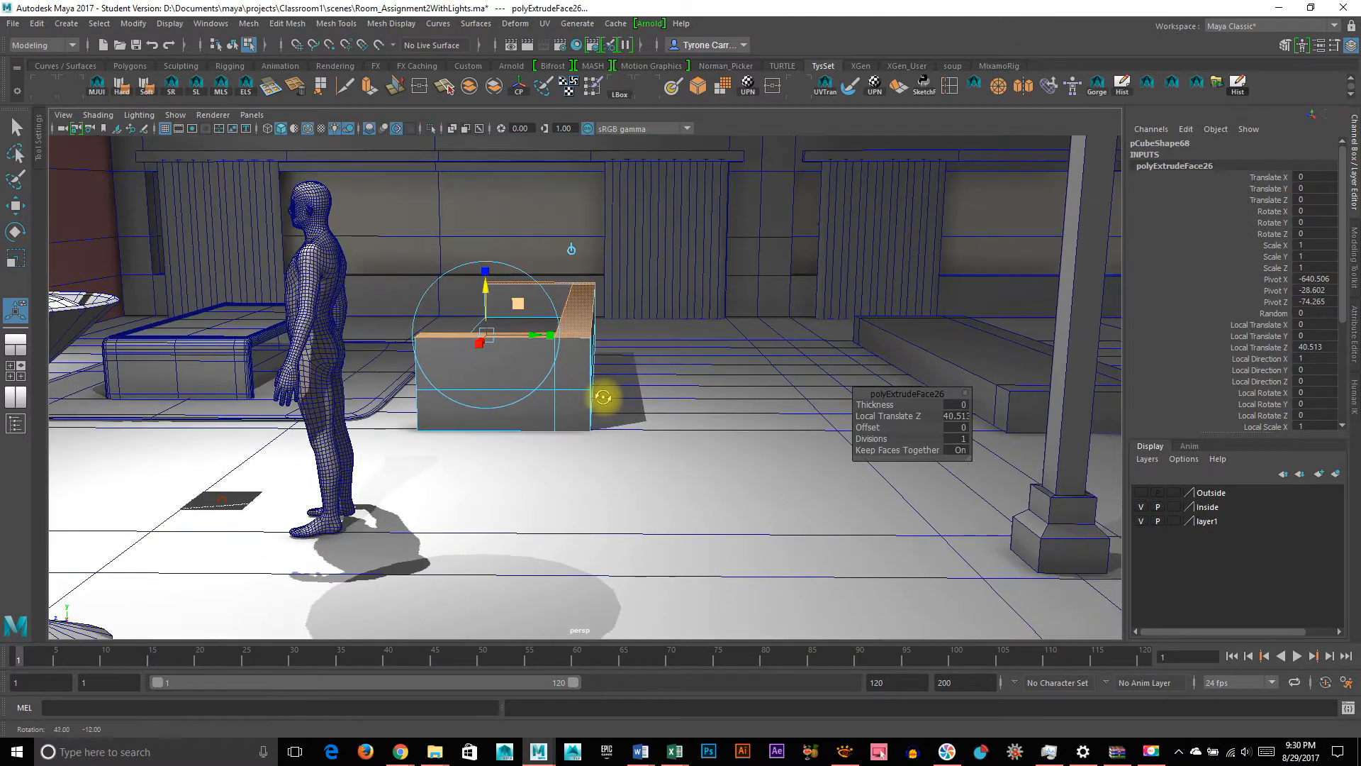
pyautogui.moveTo(708, 352); pyautogui.dragTo(705, 345, button='middle')
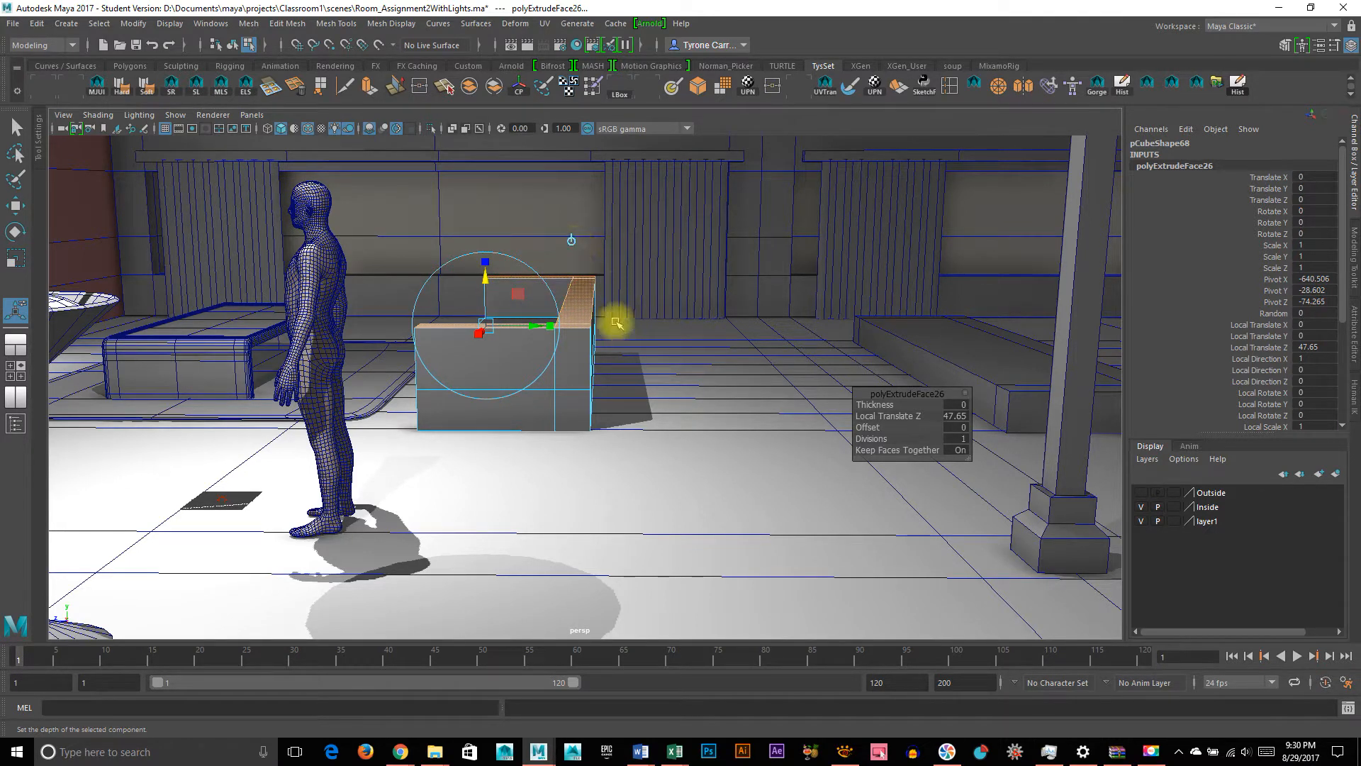
pyautogui.keyDown('alt'); pyautogui.moveTo(593, 272); pyautogui.dragTo(475, 274); pyautogui.keyUp('alt')
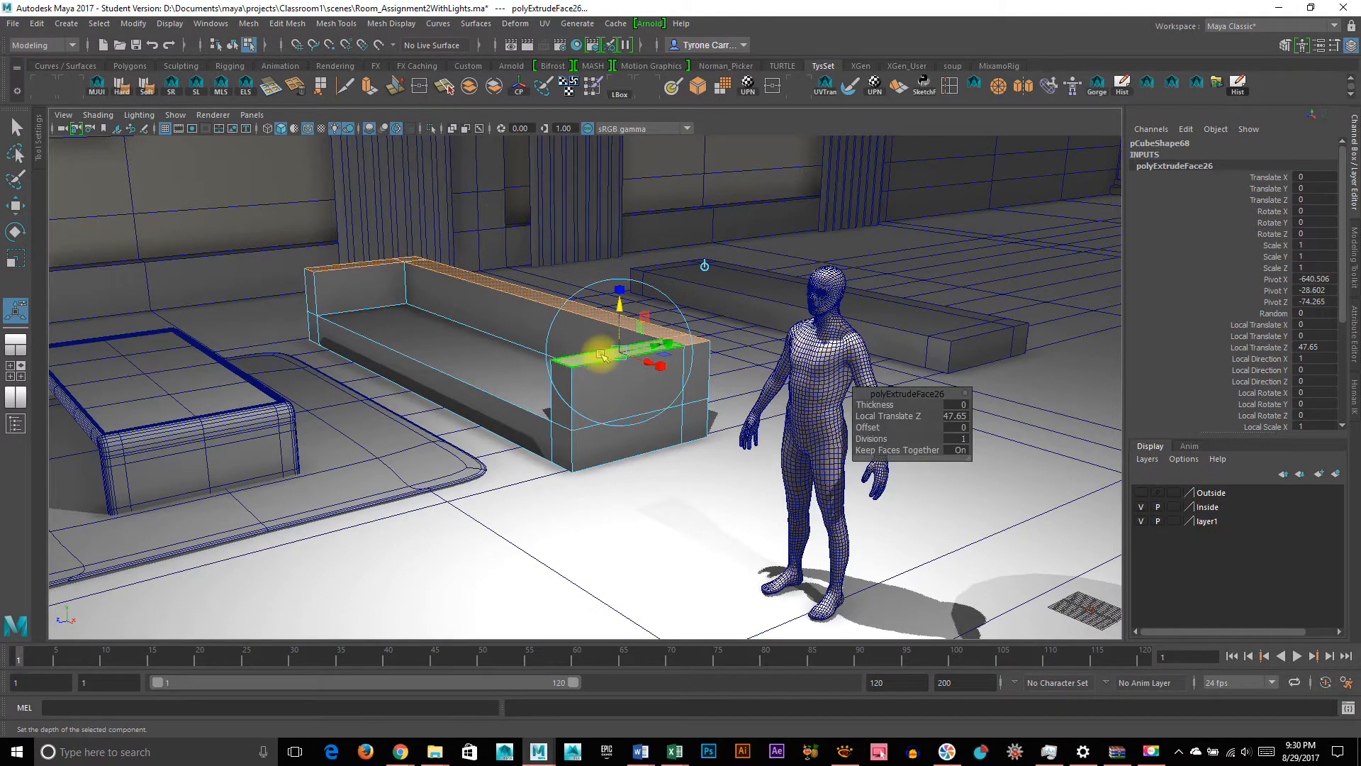
# Select the three top faces of the couch back and move them outward, away from the seat, to about -142.14 in Z
pyautogui.keyDown('alt'); pyautogui.moveTo(440, 383); pyautogui.dragTo(385, 191); pyautogui.keyUp('alt')
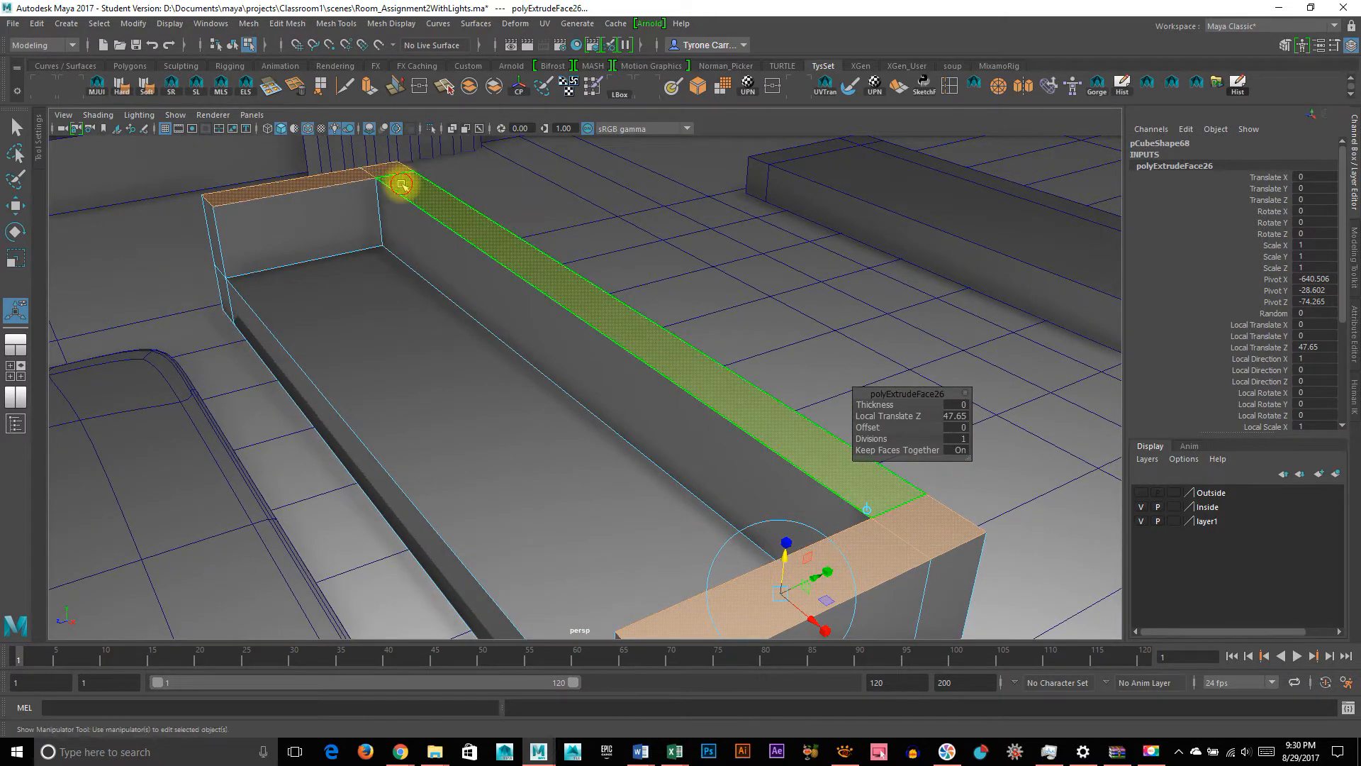
pyautogui.click(401, 185)
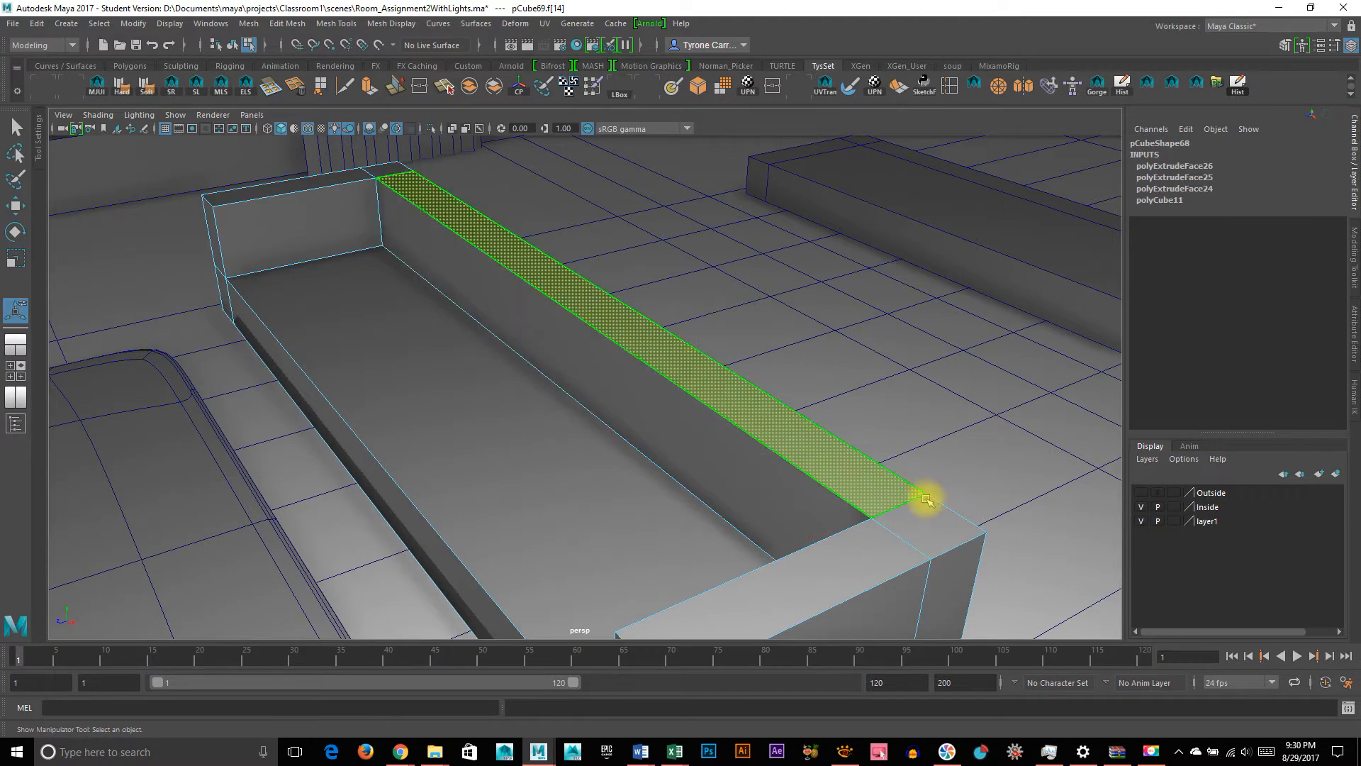
pyautogui.click(929, 523)
pyautogui.keyDown('shift'); pyautogui.click(814, 462); pyautogui.keyUp('shift')
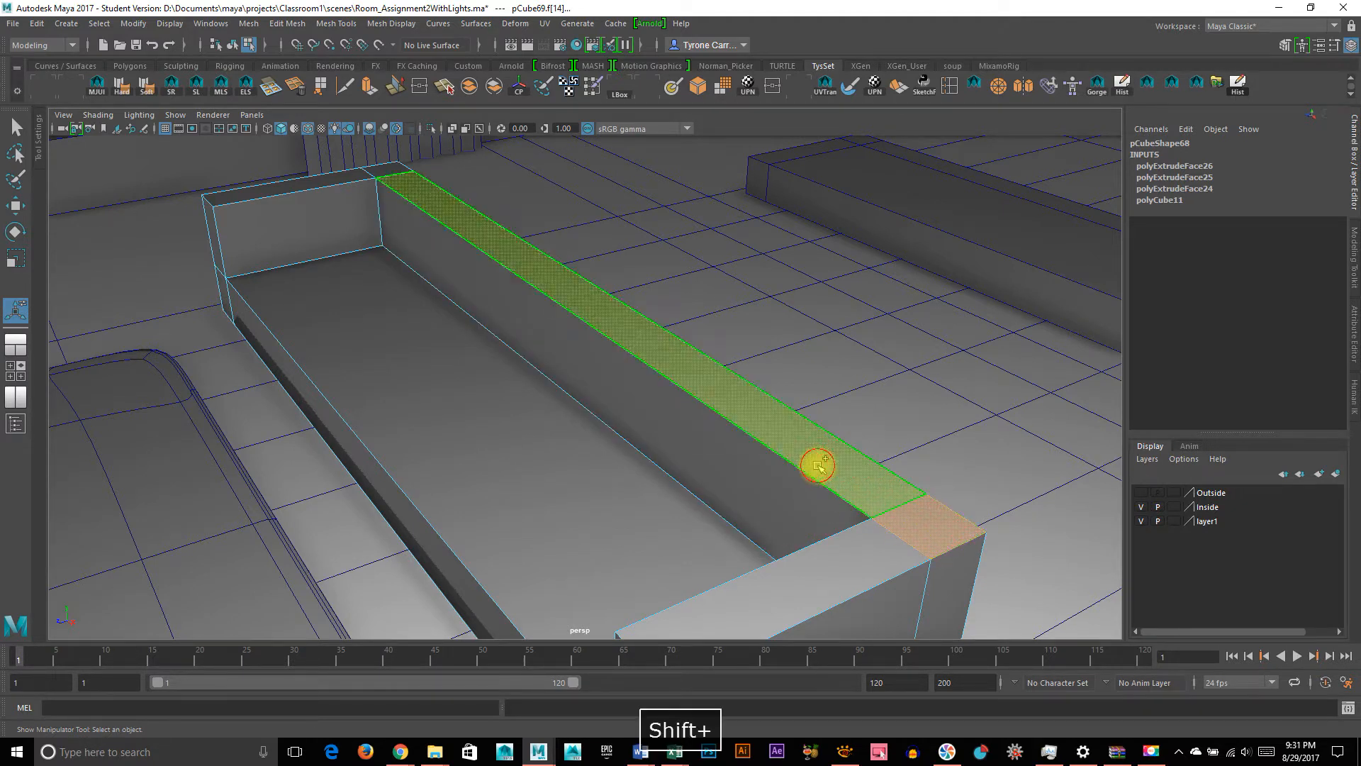
pyautogui.keyDown('shift'); pyautogui.click(388, 167); pyautogui.keyUp('shift')
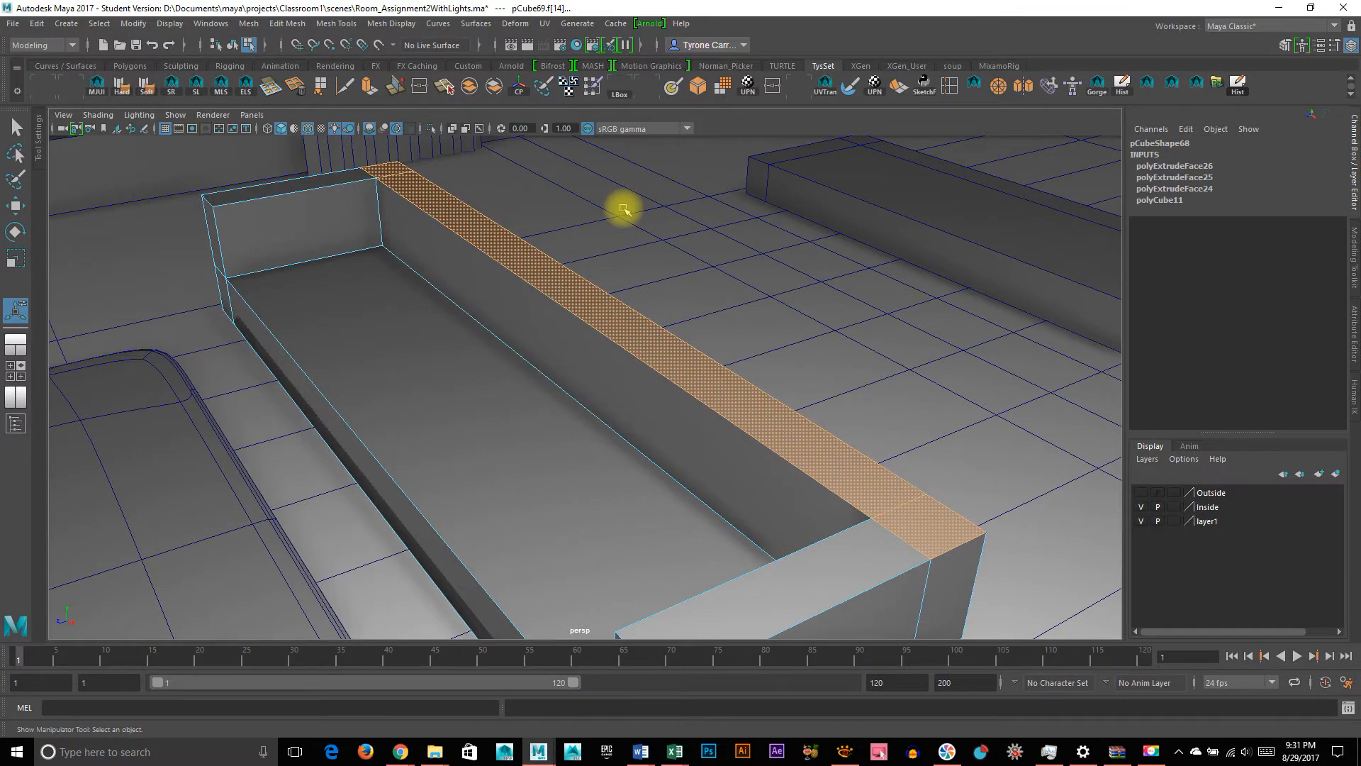
pyautogui.moveTo(498, 311)
pyautogui.keyDown('alt'); pyautogui.mouseDown()
pyautogui.moveTo(577, 307)
pyautogui.moveTo(492, 304)
pyautogui.moveTo(456, 322)
pyautogui.moveTo(477, 313)
pyautogui.mouseUp(); pyautogui.keyUp('alt')
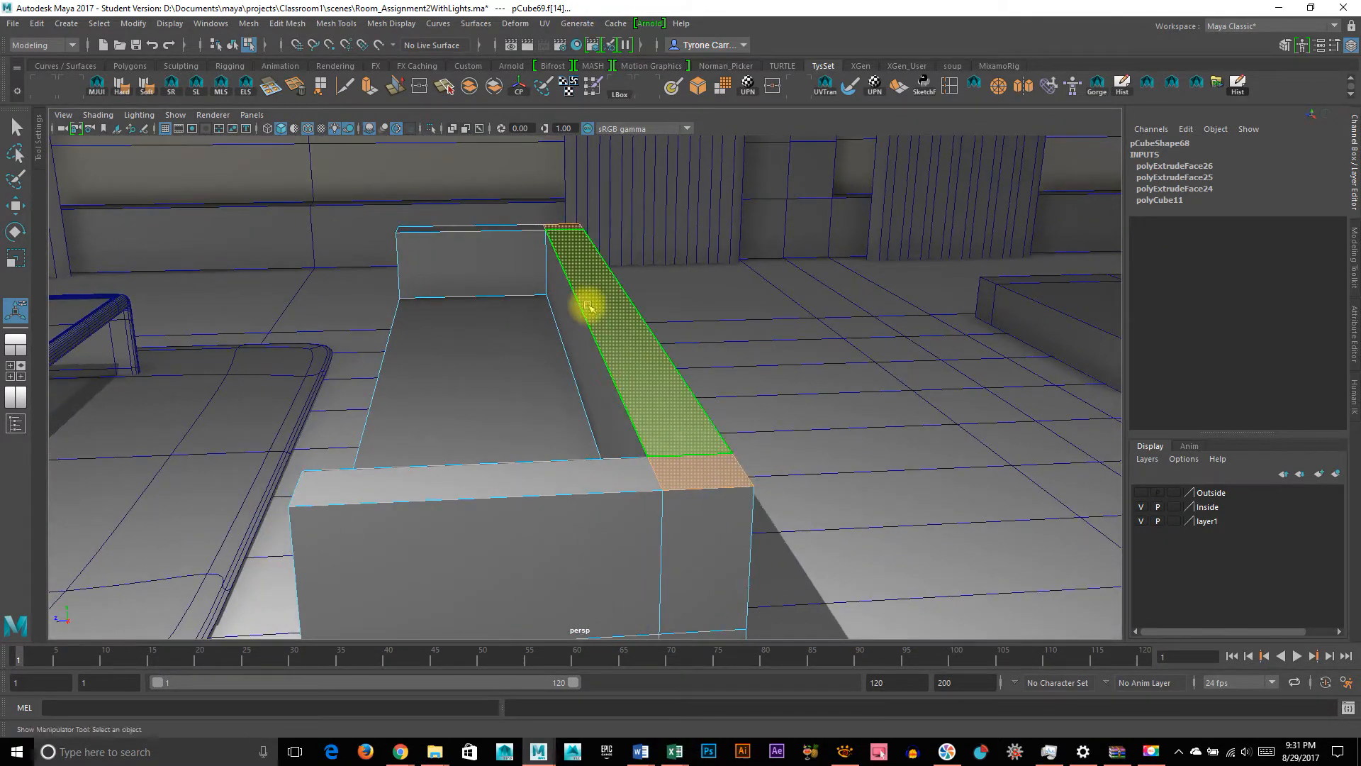
pyautogui.press('w')
pyautogui.moveTo(533, 299); pyautogui.dragTo(525, 389)
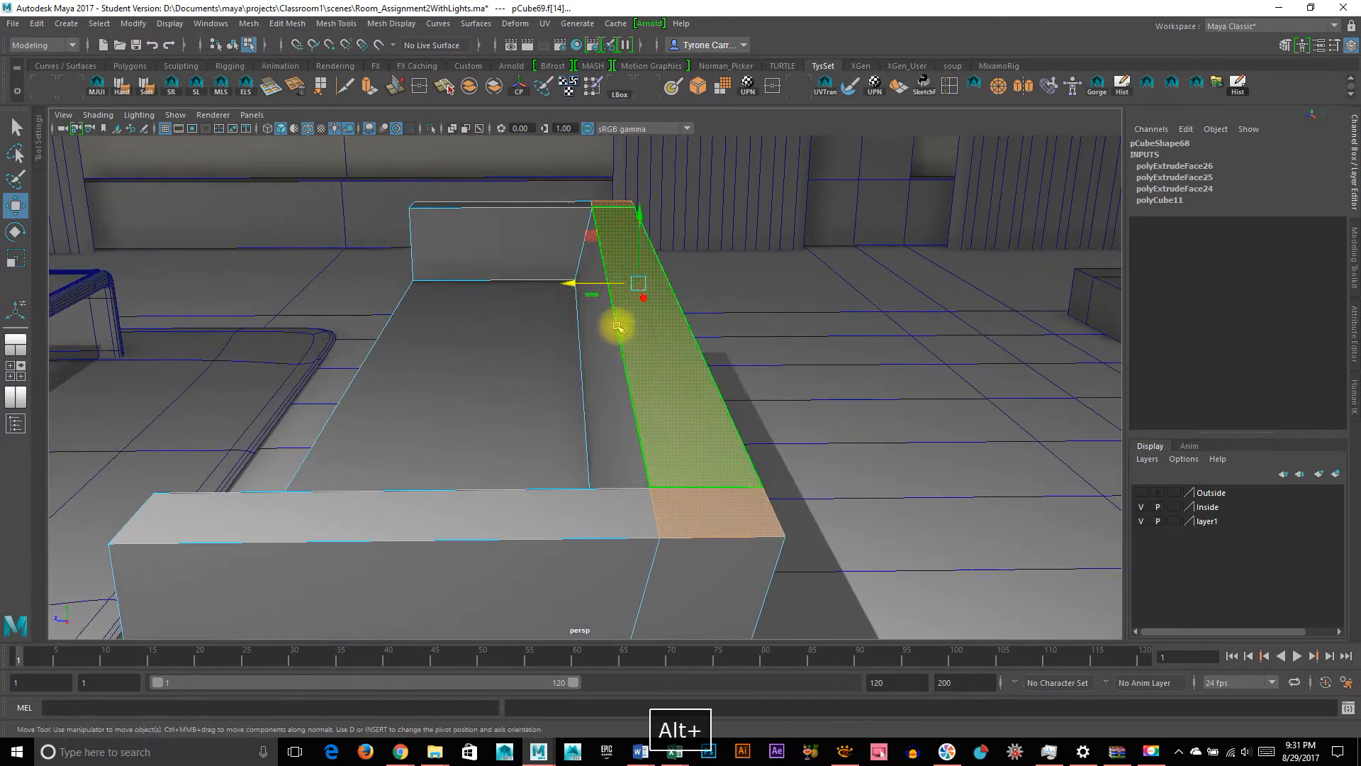
pyautogui.moveTo(571, 284); pyautogui.dragTo(578, 283)
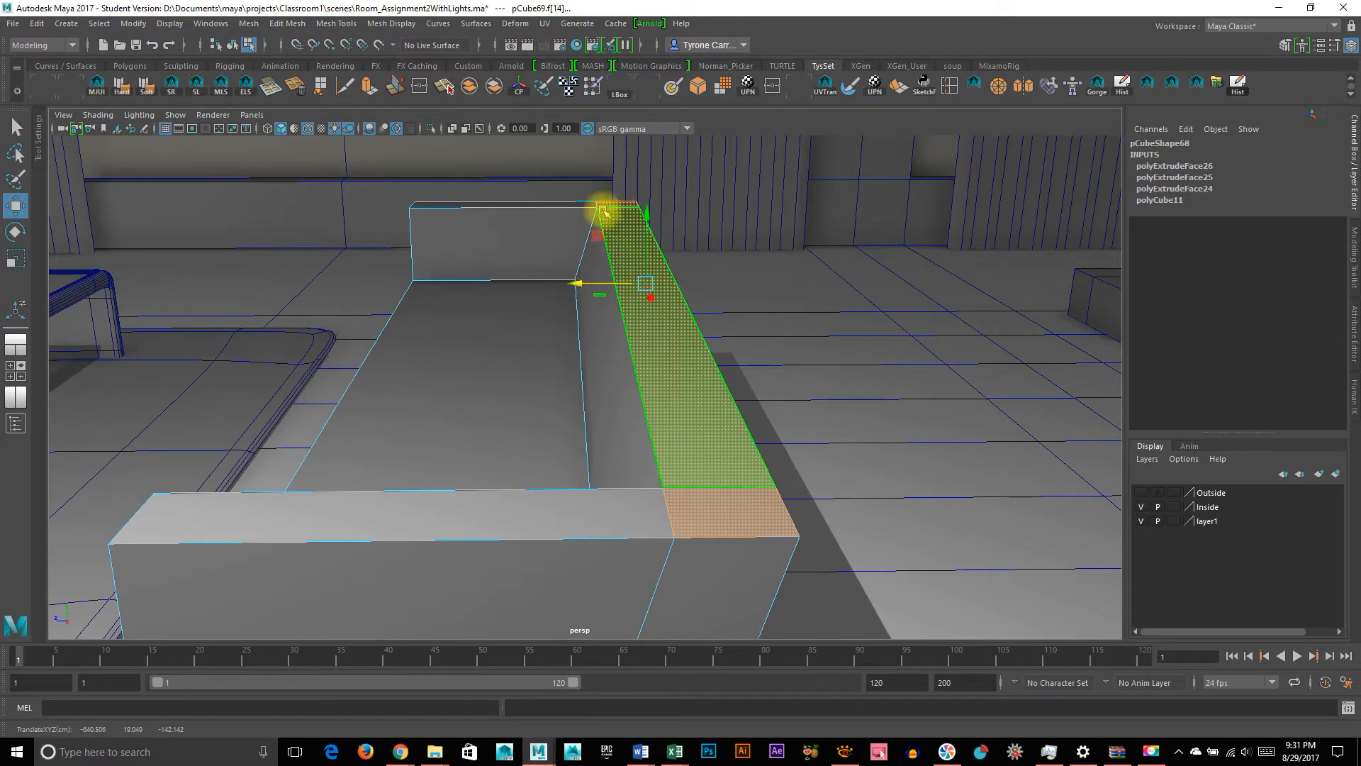
pyautogui.keyDown('alt'); pyautogui.moveTo(466, 345); pyautogui.dragTo(990, 277); pyautogui.keyUp('alt')
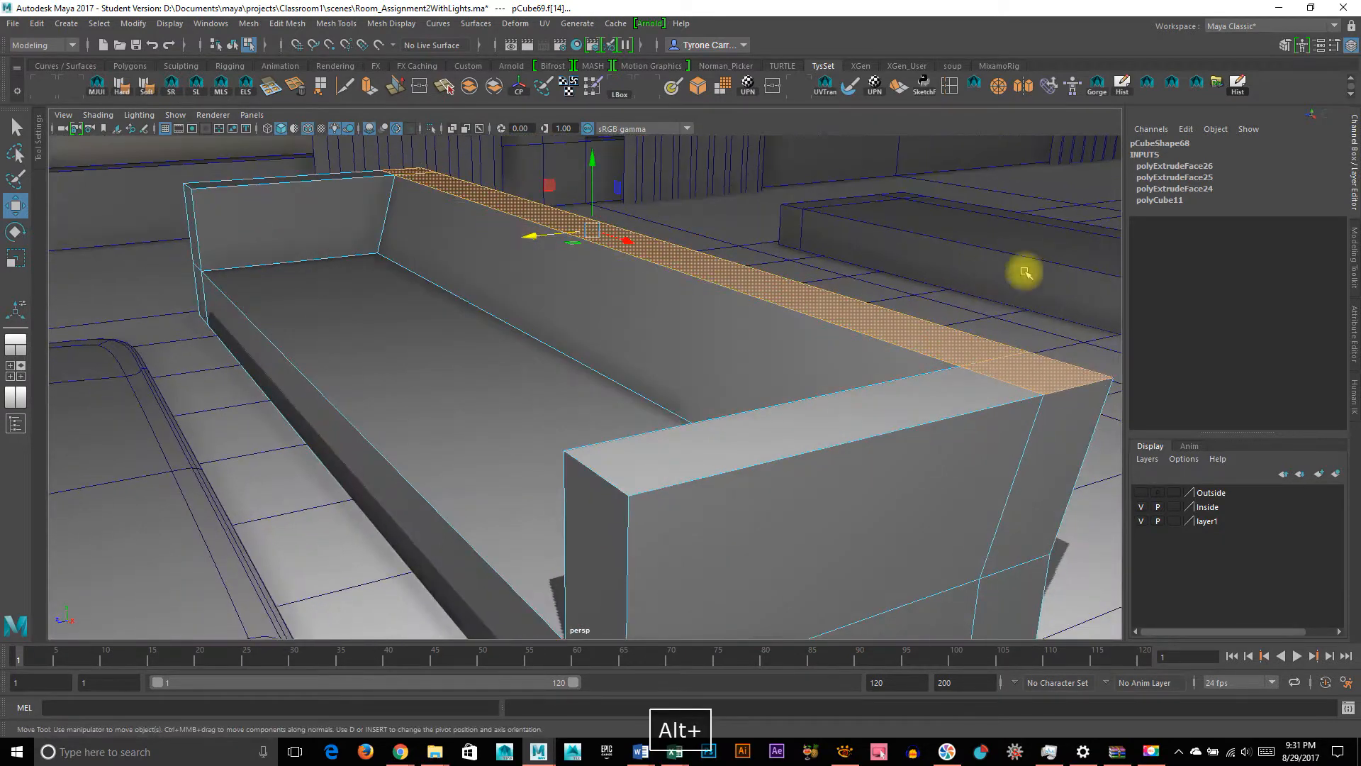
# Select all top faces of the duplicate block and raise them to about 40.67 in Y
pyautogui.keyDown('alt'); pyautogui.moveTo(698, 403); pyautogui.dragTo(546, 343); pyautogui.keyUp('alt')
pyautogui.keyDown('alt'); pyautogui.moveTo(865, 286); pyautogui.dragTo(424, 395, button='middle'); pyautogui.keyUp('alt')
pyautogui.keyDown('alt'); pyautogui.moveTo(424, 394); pyautogui.dragTo(648, 340, button='right'); pyautogui.keyUp('alt')
pyautogui.keyDown('alt'); pyautogui.moveTo(647, 340); pyautogui.dragTo(518, 348); pyautogui.keyUp('alt')
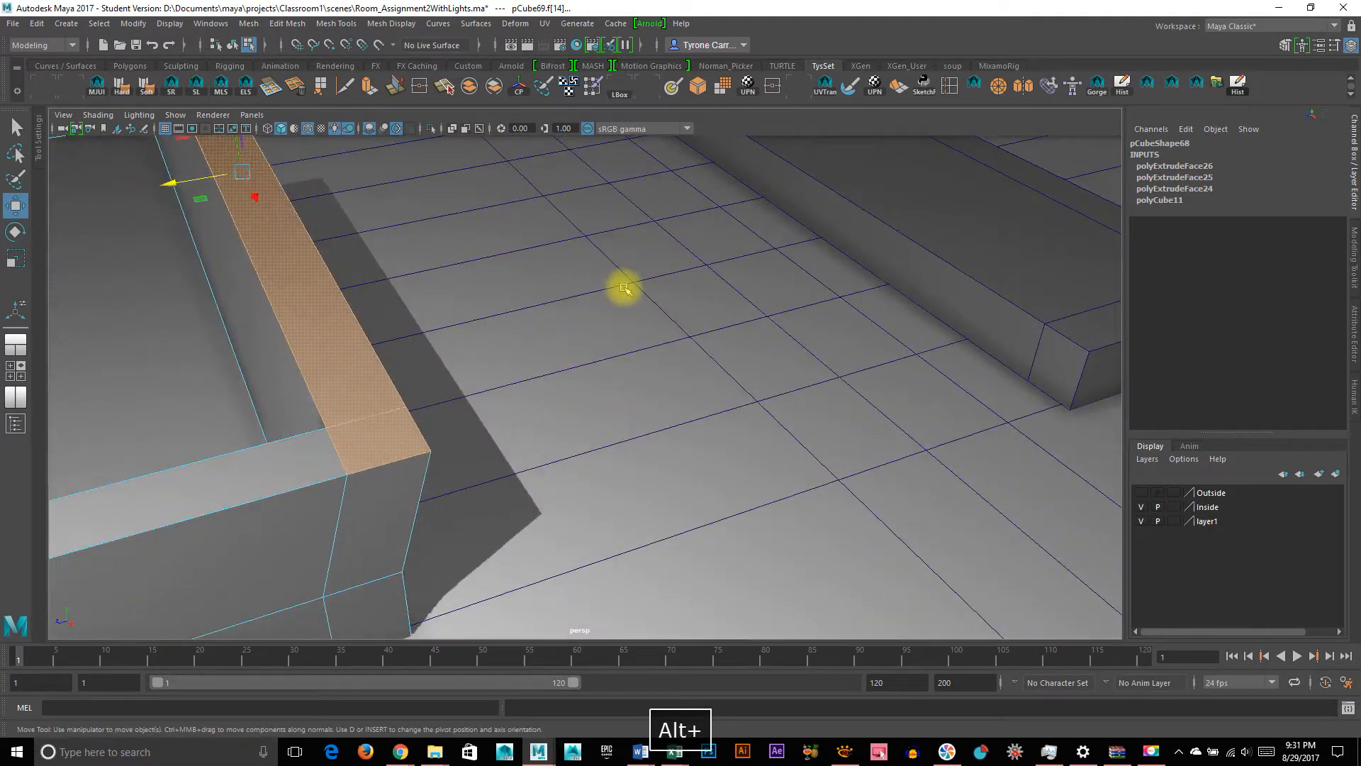
pyautogui.keyDown('alt'); pyautogui.moveTo(623, 289); pyautogui.dragTo(414, 408, button='middle'); pyautogui.keyUp('alt')
pyautogui.keyDown('alt'); pyautogui.moveTo(580, 404); pyautogui.dragTo(683, 355); pyautogui.keyUp('alt')
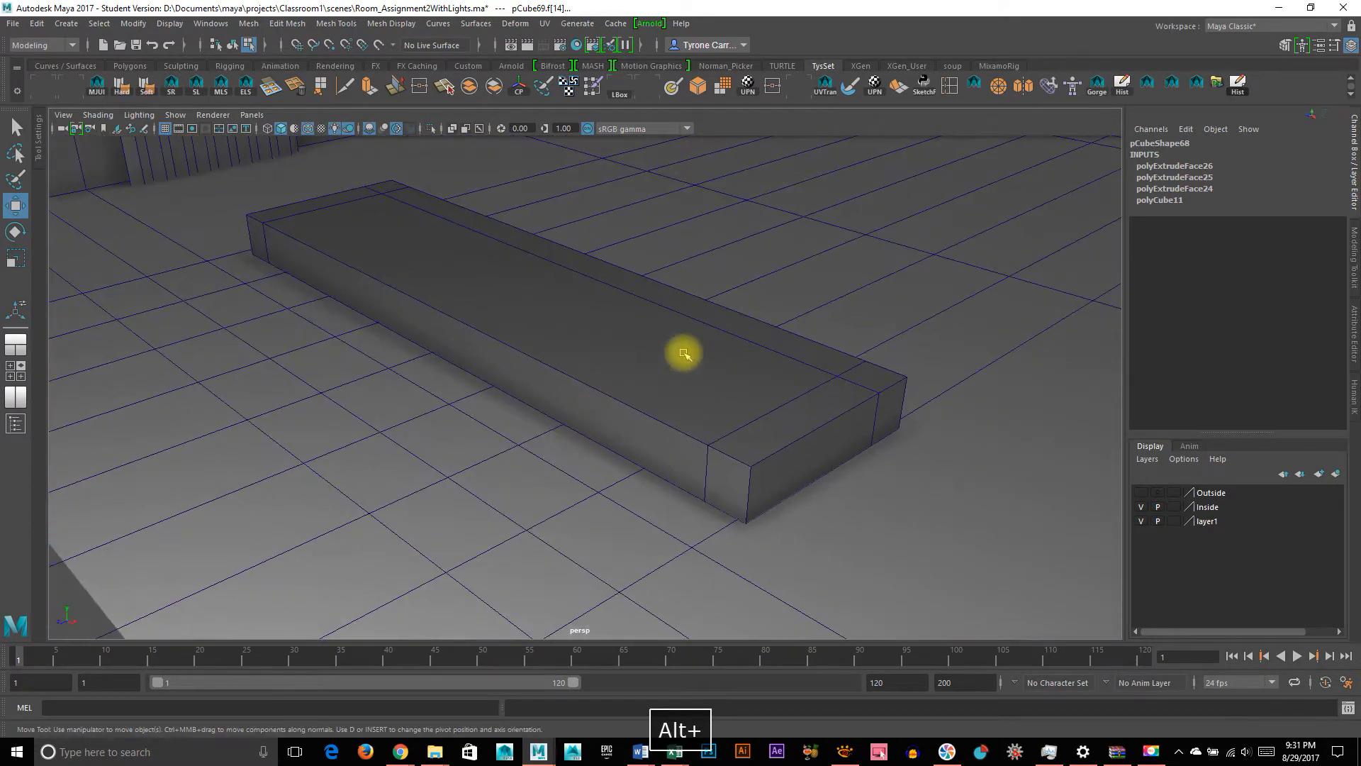
pyautogui.click(684, 353)
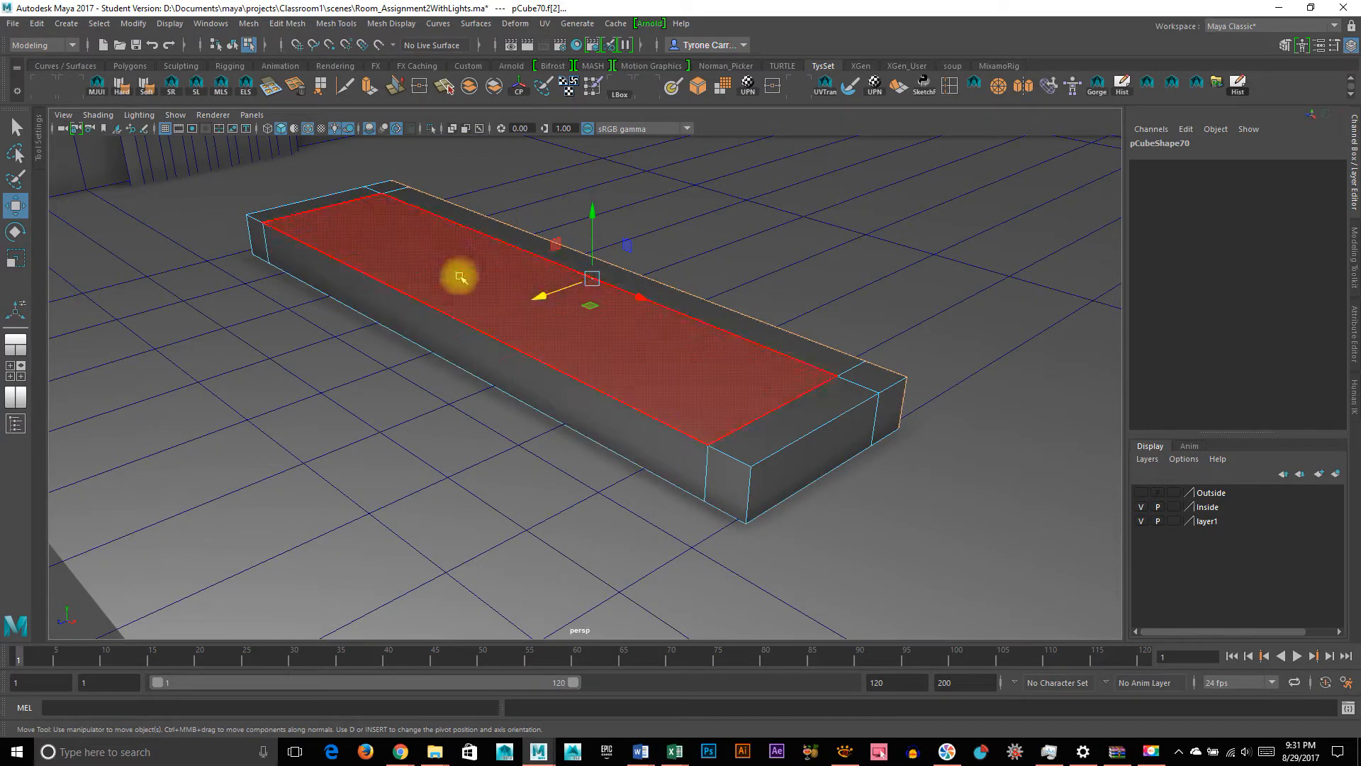
pyautogui.keyDown('alt'); pyautogui.moveTo(847, 355); pyautogui.dragTo(456, 361, button='right'); pyautogui.keyUp('alt')
pyautogui.keyDown('alt'); pyautogui.moveTo(456, 361); pyautogui.dragTo(882, 234, button='middle'); pyautogui.keyUp('alt')
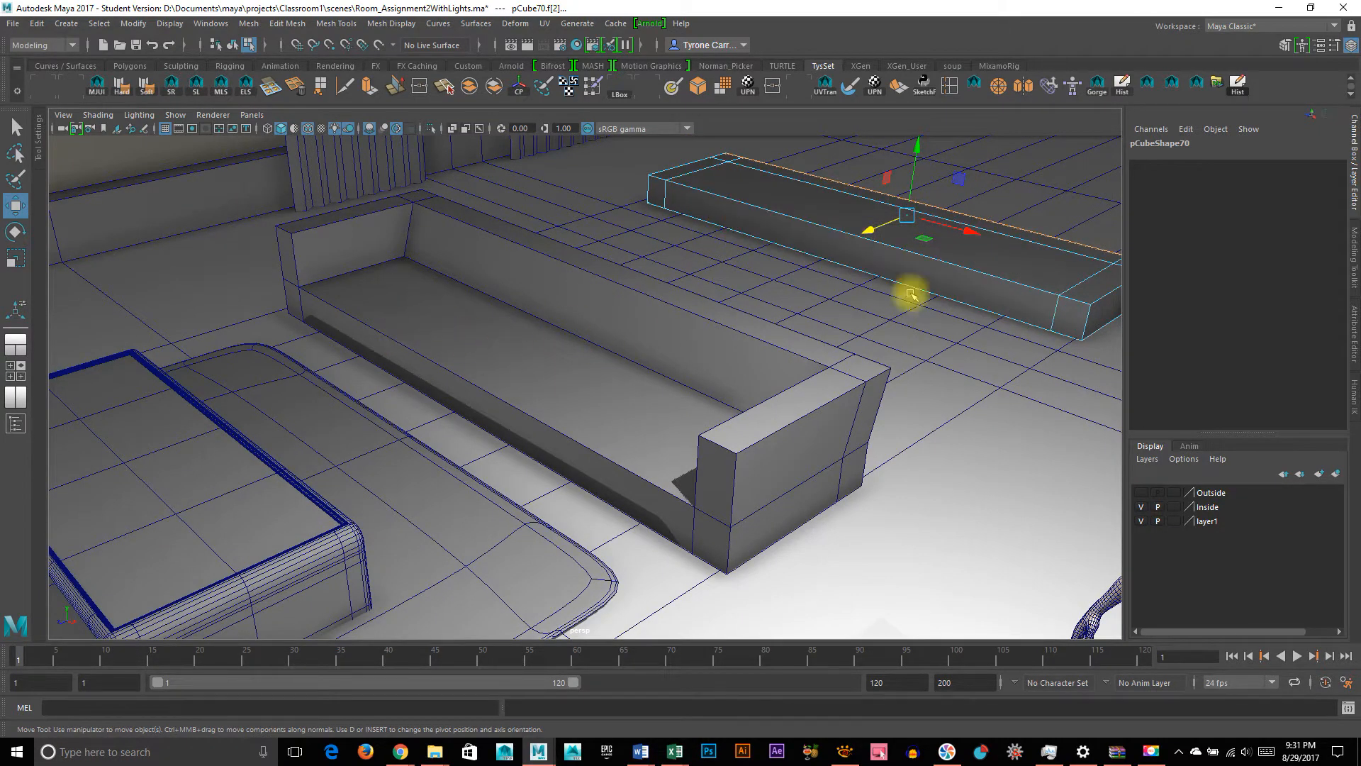
pyautogui.keyDown('alt'); pyautogui.moveTo(741, 404); pyautogui.dragTo(808, 398, button='right'); pyautogui.keyUp('alt')
pyautogui.keyDown('alt'); pyautogui.moveTo(808, 398); pyautogui.dragTo(319, 393, button='middle'); pyautogui.keyUp('alt')
pyautogui.keyDown('alt'); pyautogui.moveTo(653, 331); pyautogui.dragTo(832, 334, button='right'); pyautogui.keyUp('alt')
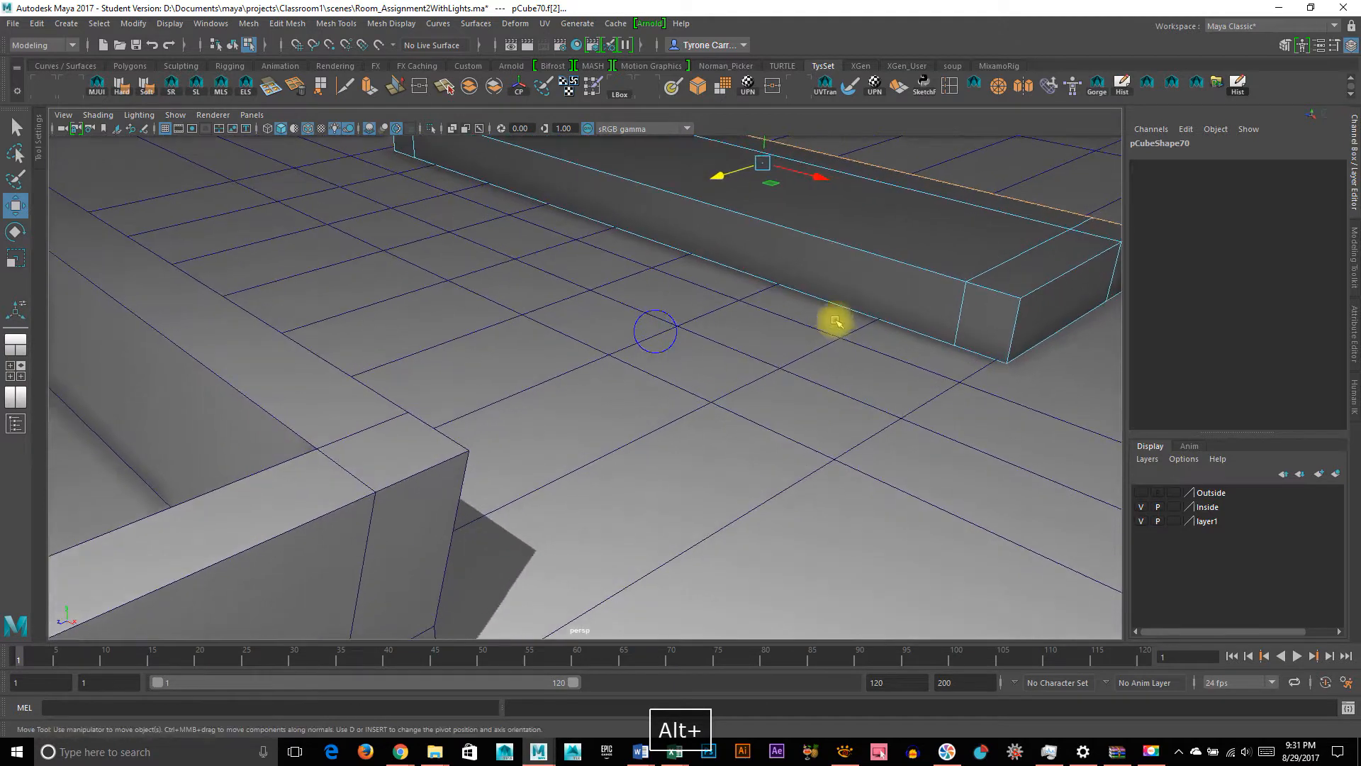
pyautogui.keyDown('alt'); pyautogui.moveTo(832, 334); pyautogui.dragTo(433, 373, button='middle'); pyautogui.keyUp('alt')
pyautogui.keyDown('alt'); pyautogui.moveTo(671, 298); pyautogui.dragTo(562, 383); pyautogui.keyUp('alt')
pyautogui.keyDown('alt'); pyautogui.moveTo(563, 383); pyautogui.dragTo(496, 454, button='middle'); pyautogui.keyUp('alt')
pyautogui.keyDown('alt'); pyautogui.moveTo(681, 425); pyautogui.dragTo(521, 434, button='right'); pyautogui.keyUp('alt')
pyautogui.keyDown('alt'); pyautogui.moveTo(532, 385); pyautogui.dragTo(468, 403); pyautogui.keyUp('alt')
pyautogui.moveTo(525, 322); pyautogui.dragTo(526, 355, button='right')
pyautogui.click(550, 331)
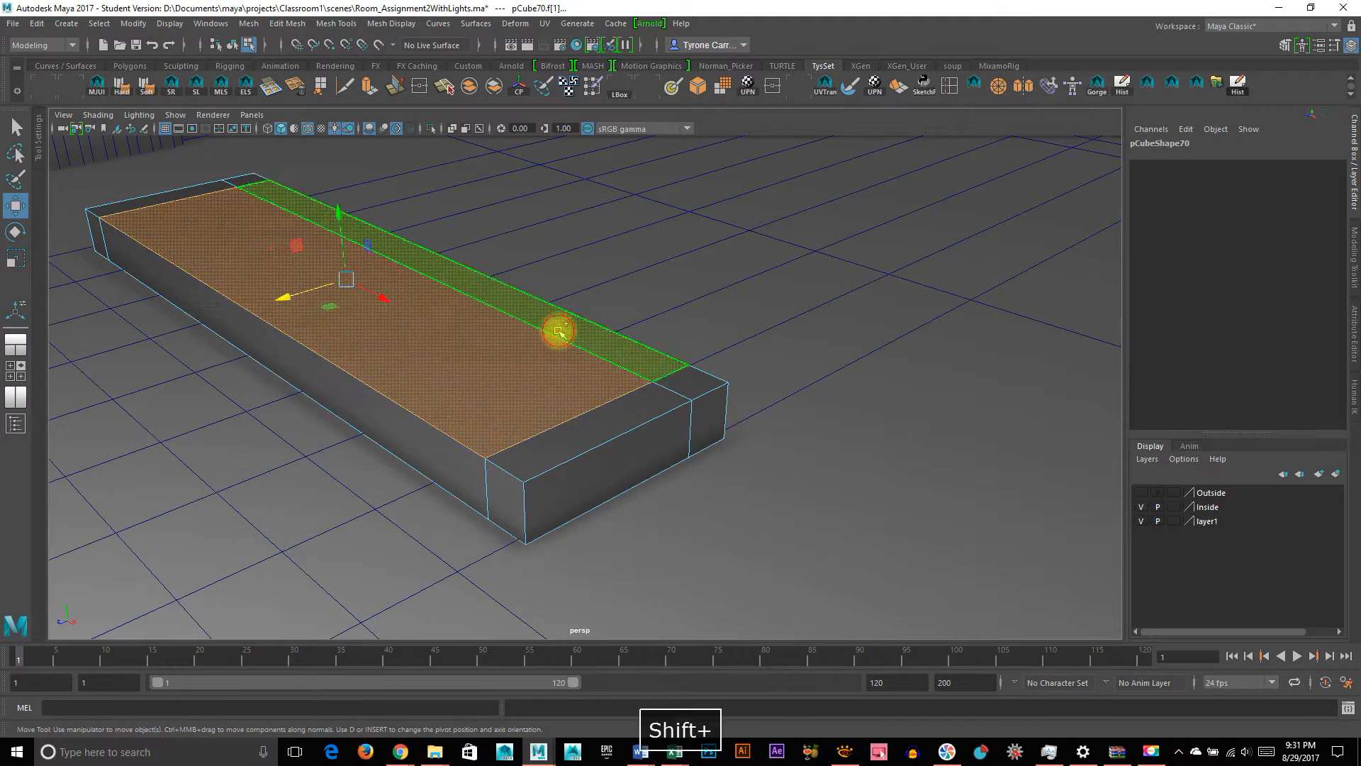
pyautogui.keyDown('shift'); pyautogui.click(656, 407); pyautogui.keyUp('shift')
pyautogui.keyDown('shift'); pyautogui.click(190, 192); pyautogui.keyUp('shift')
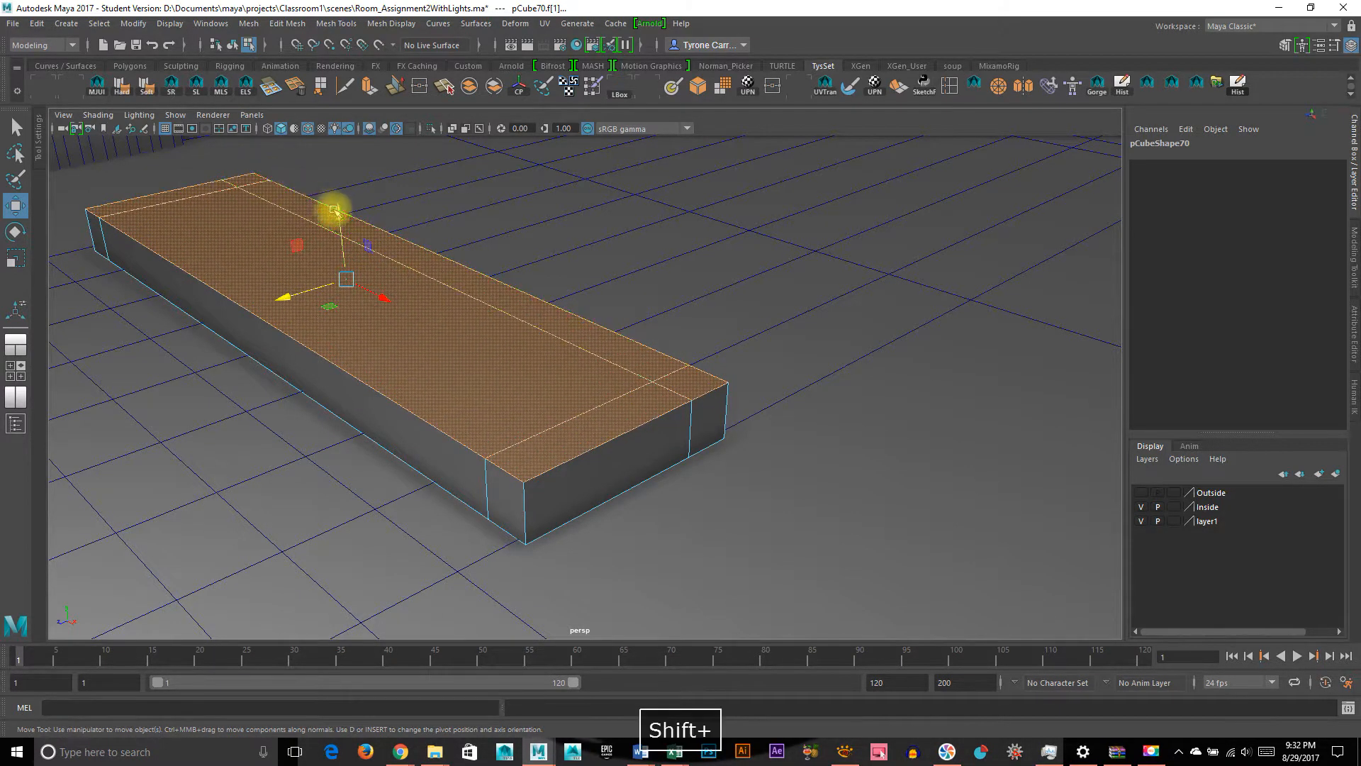
pyautogui.moveTo(343, 207); pyautogui.dragTo(376, 92)
pyautogui.keyDown('alt'); pyautogui.moveTo(288, 334); pyautogui.dragTo(595, 385); pyautogui.keyUp('alt')
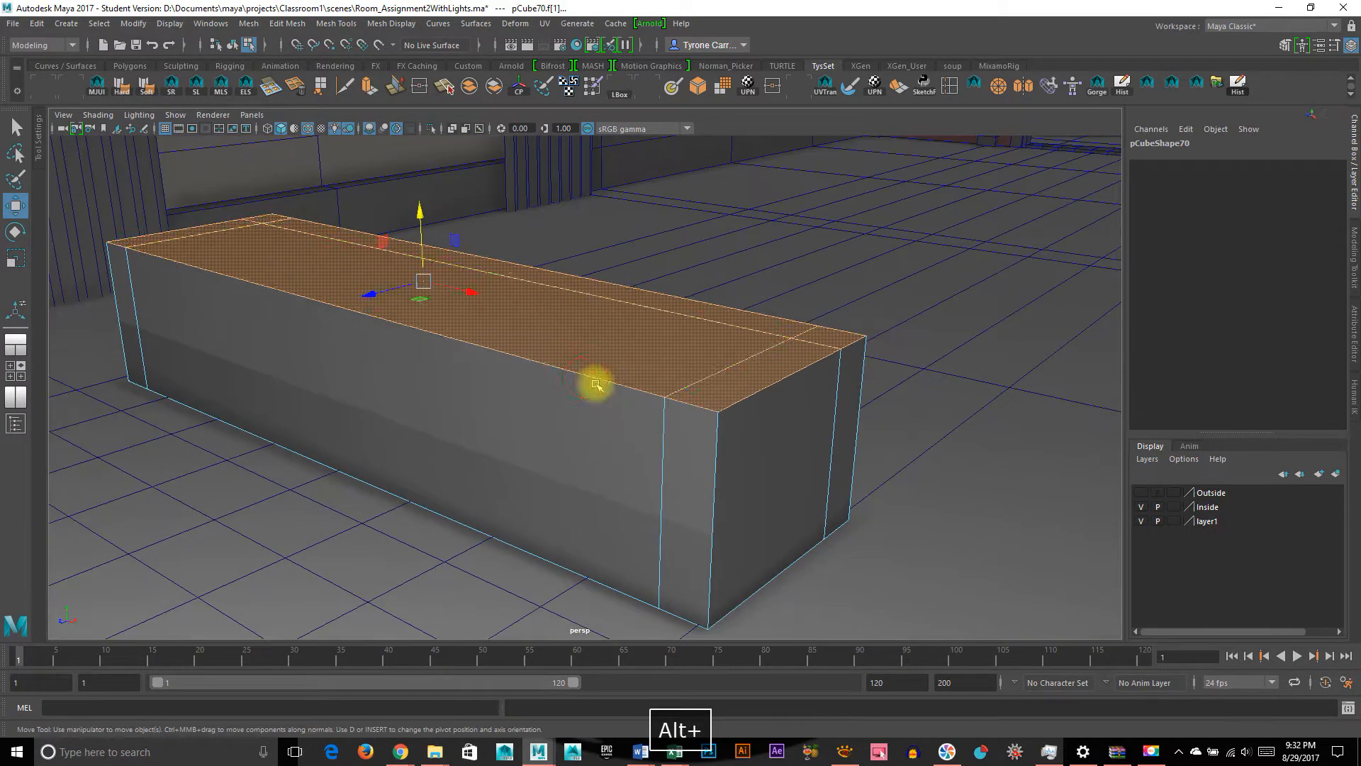
# Extrude the duplicate block's large central top face downward by a Local Translate Z of about -52.34
pyautogui.rightClick(599, 343)
pyautogui.click(619, 355)
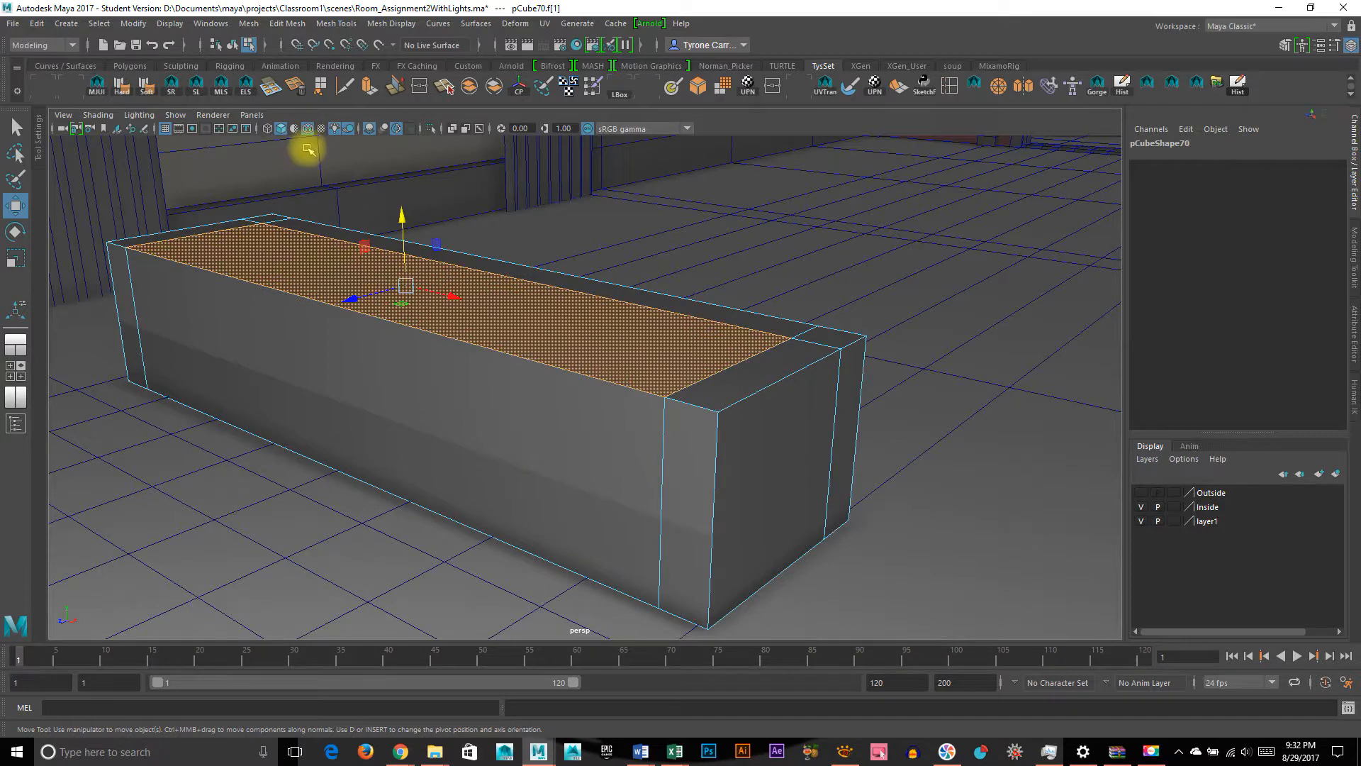
pyautogui.click(368, 85)
pyautogui.moveTo(401, 243); pyautogui.dragTo(408, 334)
pyautogui.keyDown('alt'); pyautogui.moveTo(662, 398); pyautogui.dragTo(642, 320); pyautogui.keyUp('alt')
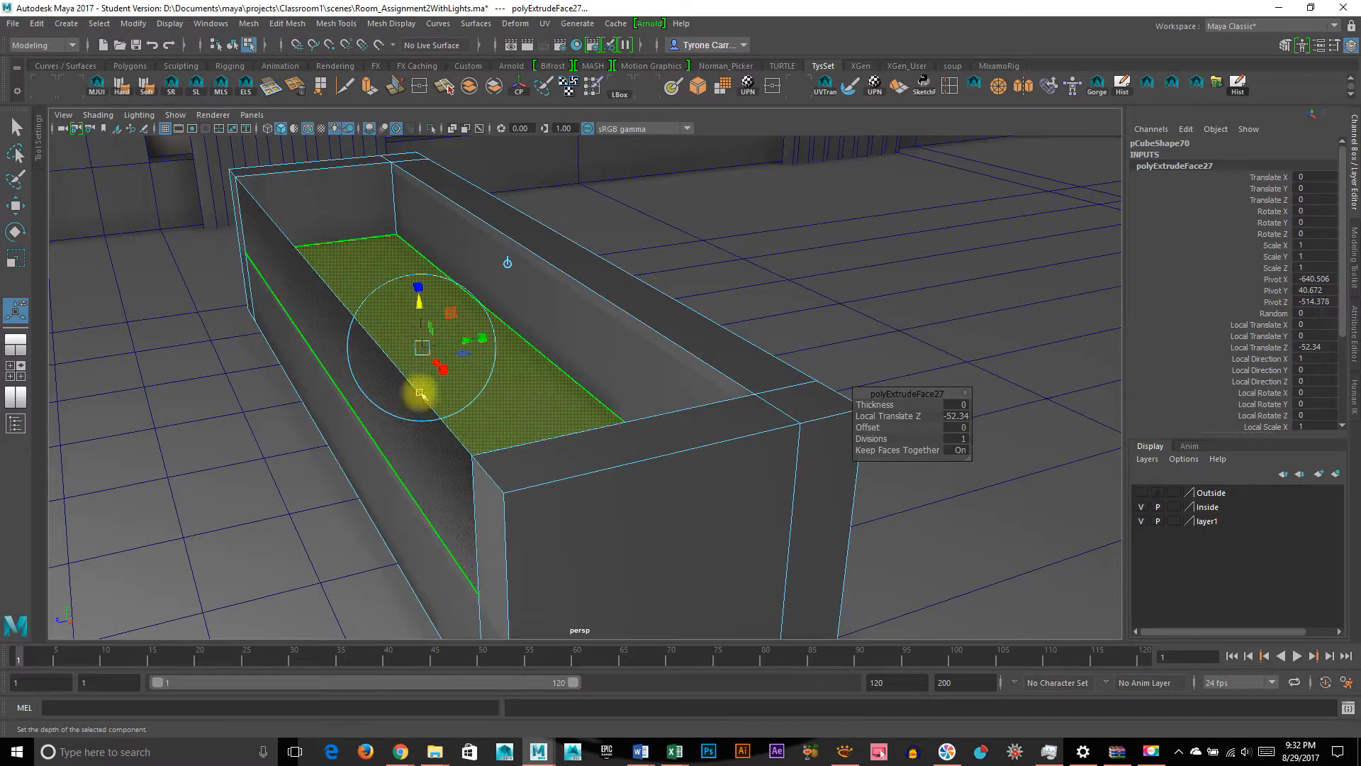
pyautogui.keyDown('alt'); pyautogui.moveTo(419, 424); pyautogui.dragTo(747, 267); pyautogui.keyUp('alt')
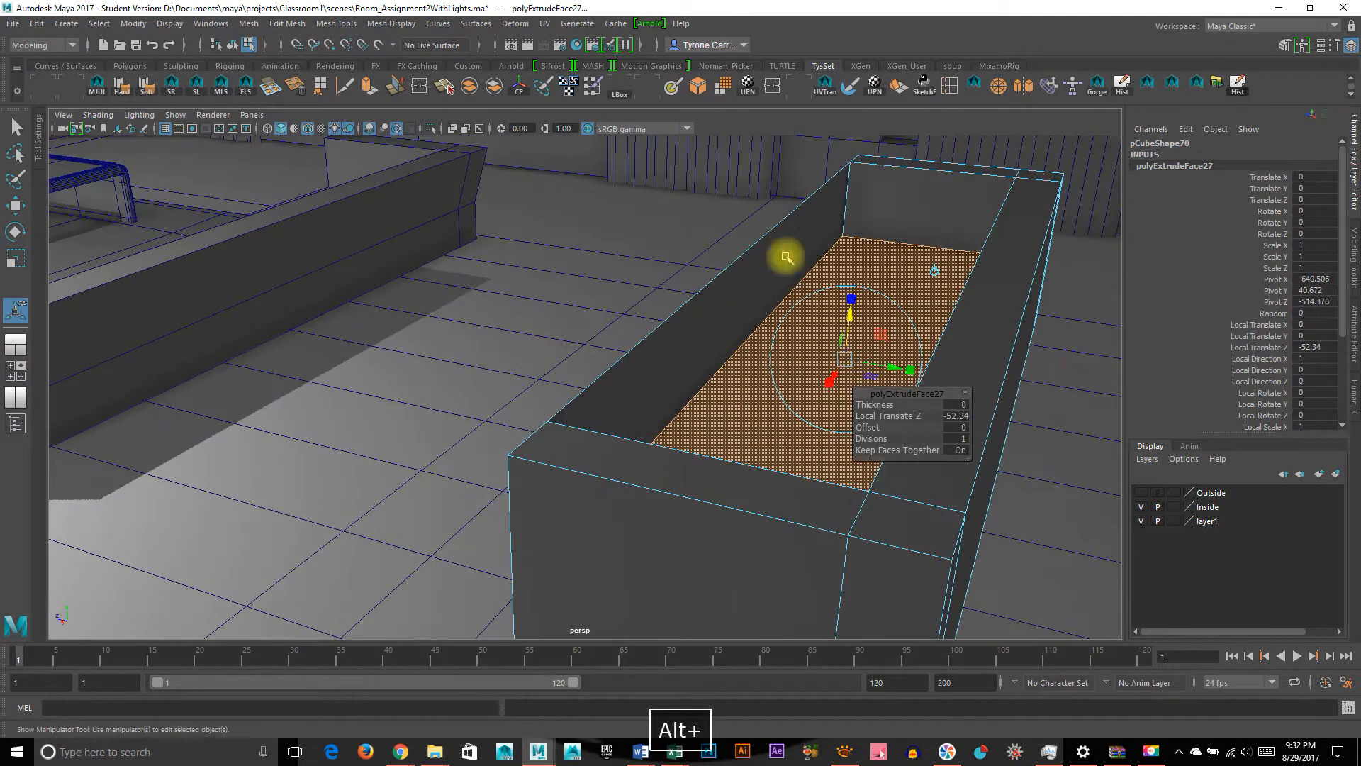
pyautogui.keyDown('alt'); pyautogui.moveTo(599, 434); pyautogui.dragTo(716, 428); pyautogui.keyUp('alt')
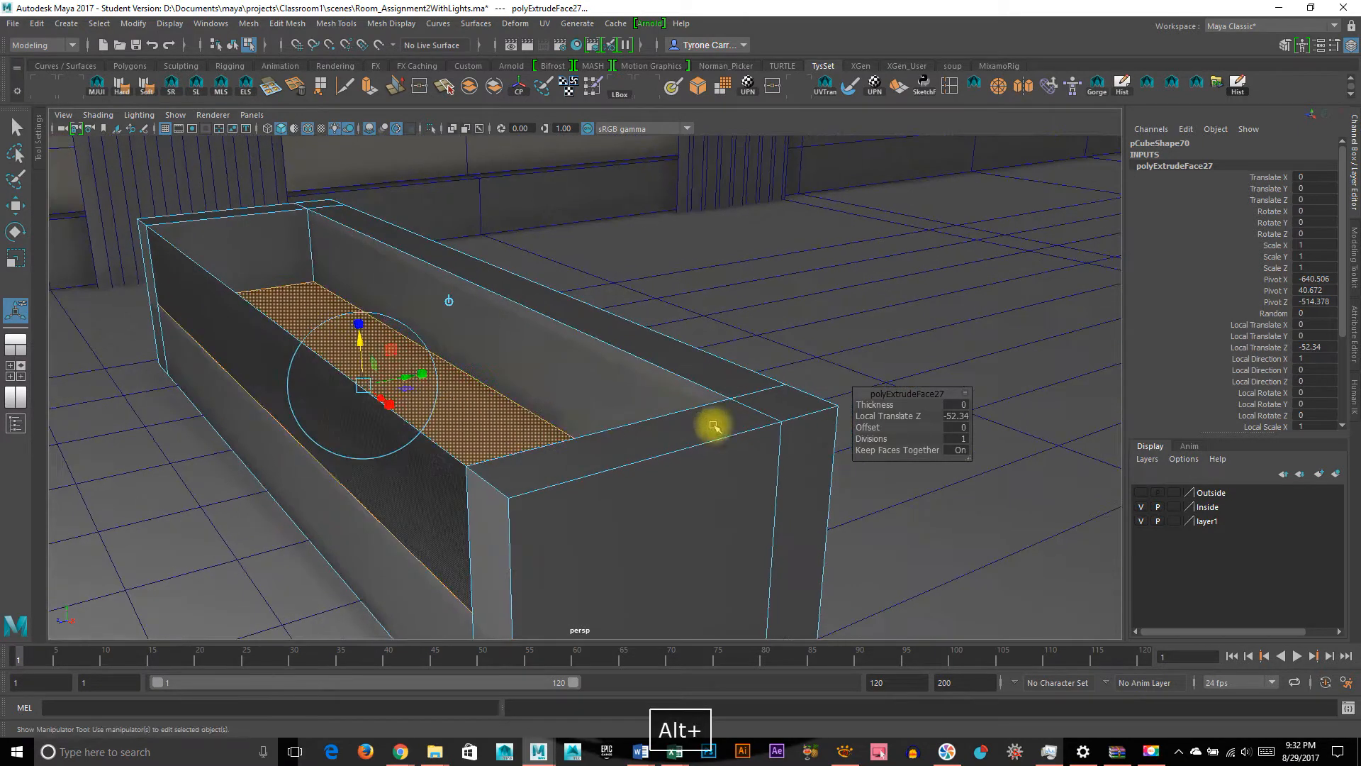
# Return the duplicate block to object mode and delete it
pyautogui.moveTo(545, 449); pyautogui.dragTo(617, 336, button='right')
pyautogui.click(633, 369)
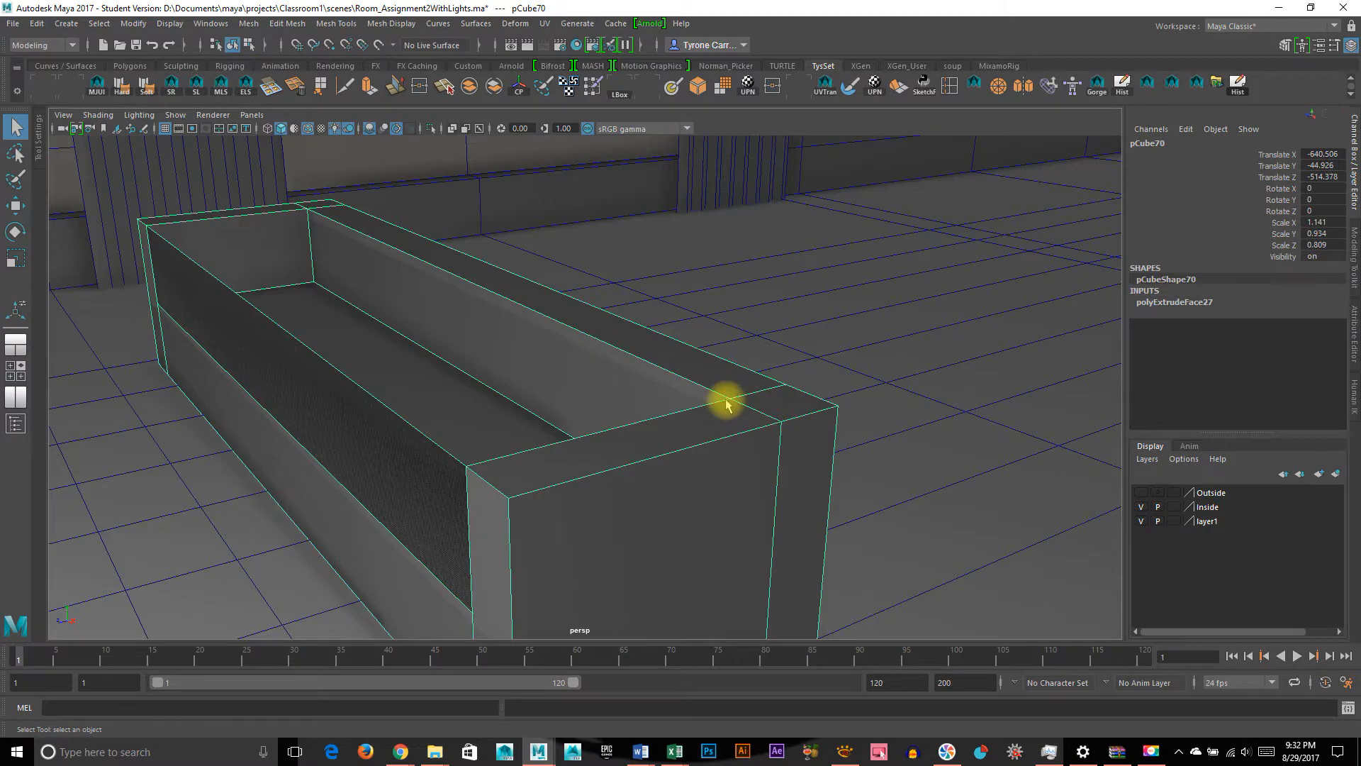
pyautogui.press('Delete')
pyautogui.keyDown('alt'); pyautogui.moveTo(730, 404); pyautogui.dragTo(1101, 415); pyautogui.keyUp('alt')
pyautogui.keyDown('alt'); pyautogui.moveTo(1101, 413); pyautogui.dragTo(995, 415, button='right'); pyautogui.keyUp('alt')
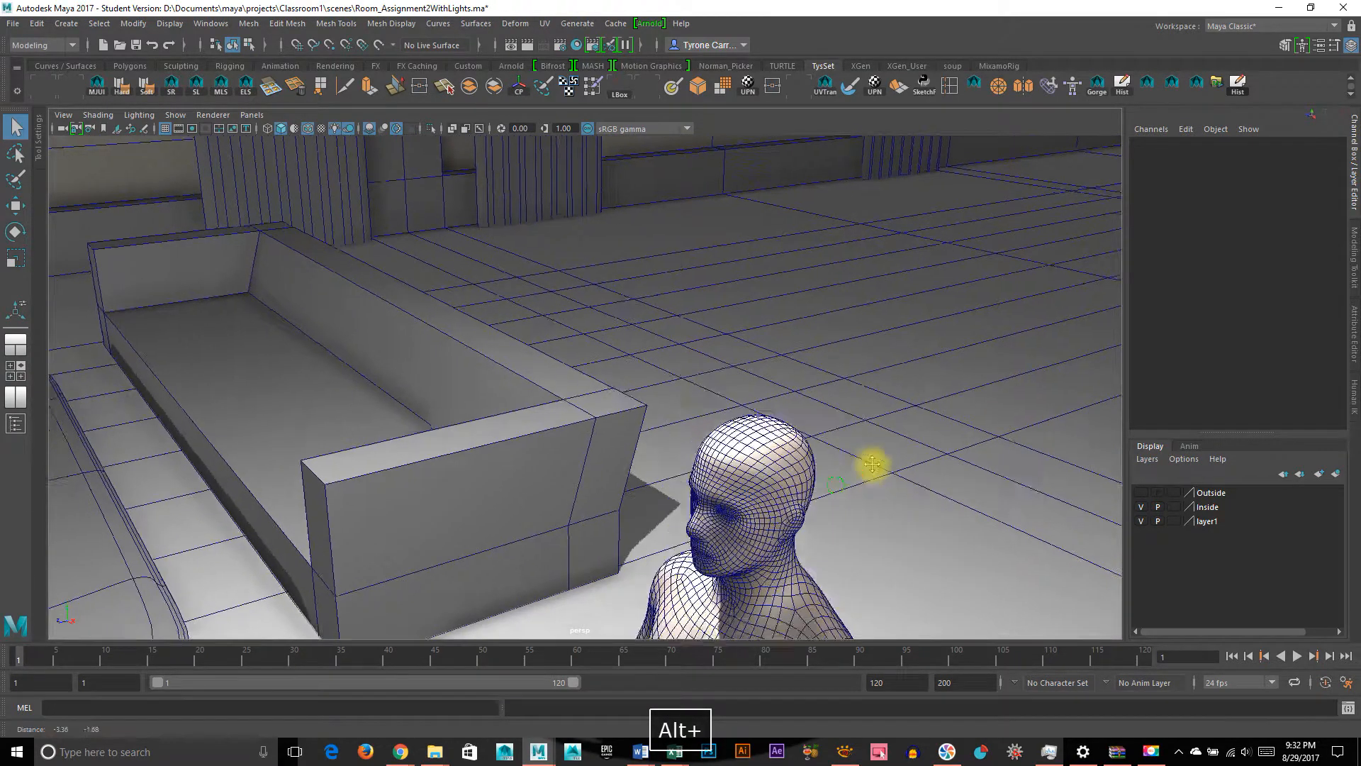
# Examine the couch's arms, seat and leaning back from behind, the front and above
pyautogui.keyDown('alt'); pyautogui.moveTo(854, 474); pyautogui.dragTo(1086, 374, button='middle'); pyautogui.keyUp('alt')
pyautogui.keyDown('alt'); pyautogui.moveTo(960, 435); pyautogui.dragTo(608, 342); pyautogui.keyUp('alt')
pyautogui.keyDown('alt'); pyautogui.moveTo(608, 341); pyautogui.dragTo(762, 370, button='right'); pyautogui.keyUp('alt')
pyautogui.keyDown('alt'); pyautogui.moveTo(761, 370); pyautogui.dragTo(552, 301); pyautogui.keyUp('alt')
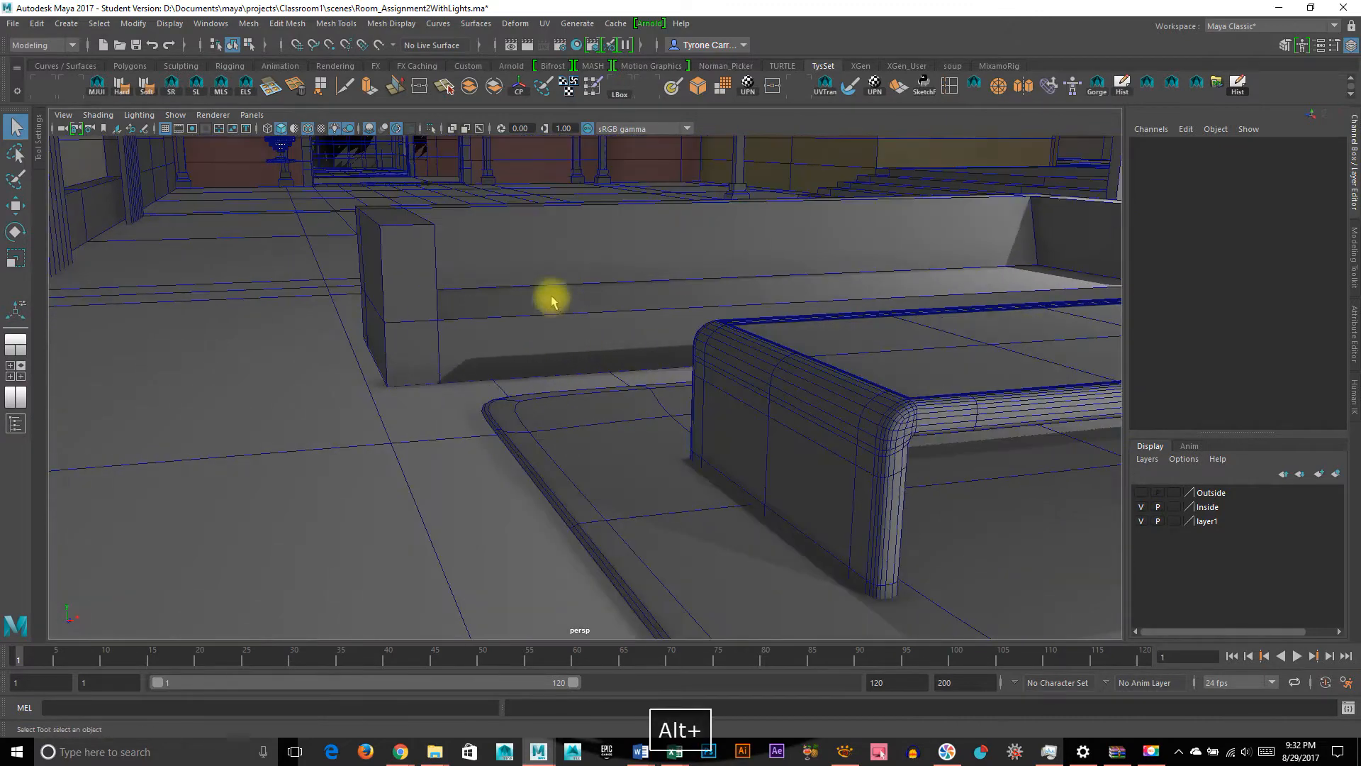
pyautogui.keyDown('alt'); pyautogui.moveTo(647, 245); pyautogui.dragTo(556, 253); pyautogui.keyUp('alt')
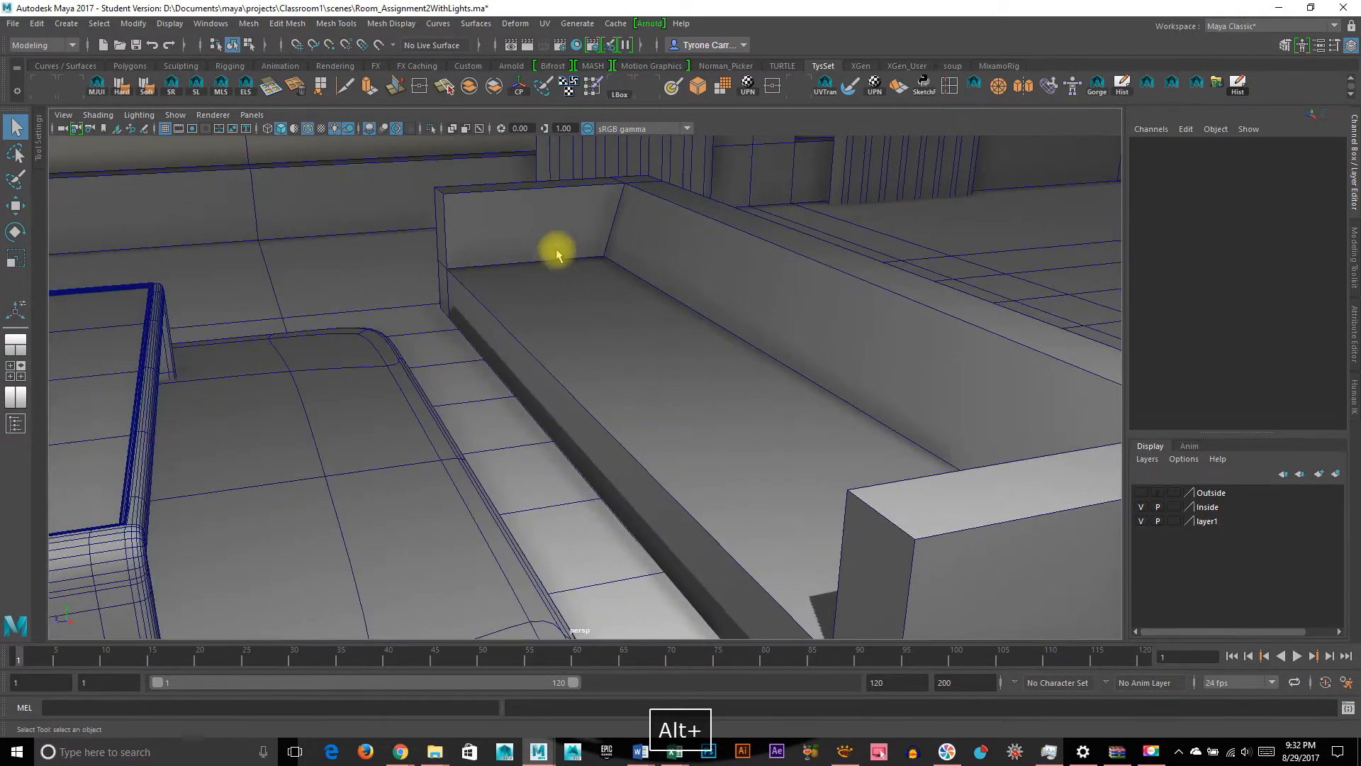
pyautogui.keyDown('alt'); pyautogui.moveTo(581, 311); pyautogui.dragTo(594, 327); pyautogui.keyUp('alt')
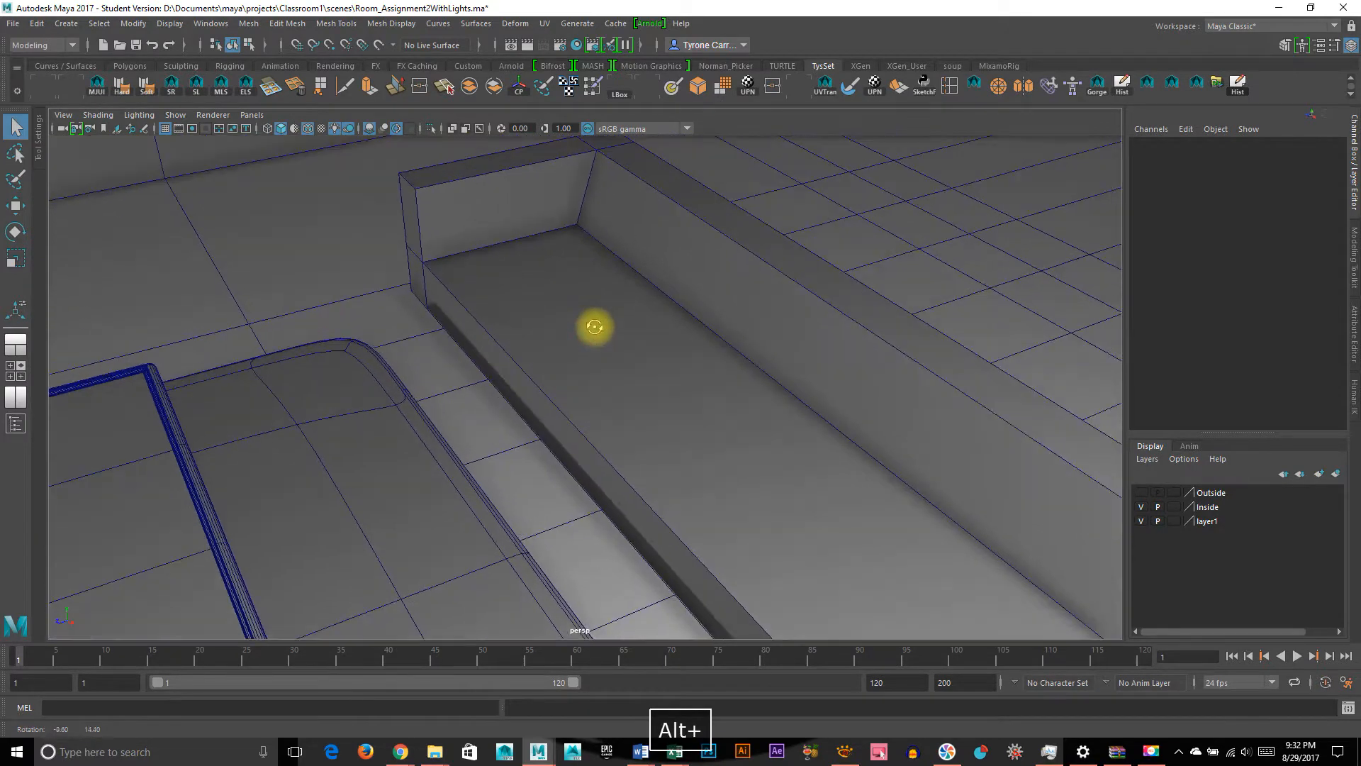
pyautogui.keyDown('alt'); pyautogui.moveTo(679, 256); pyautogui.dragTo(459, 295, button='middle'); pyautogui.keyUp('alt')
# Select the three top faces along the couch back, including both corner faces
pyautogui.click(514, 417)
pyautogui.keyDown('alt'); pyautogui.moveTo(513, 474); pyautogui.dragTo(513, 461); pyautogui.keyUp('alt')
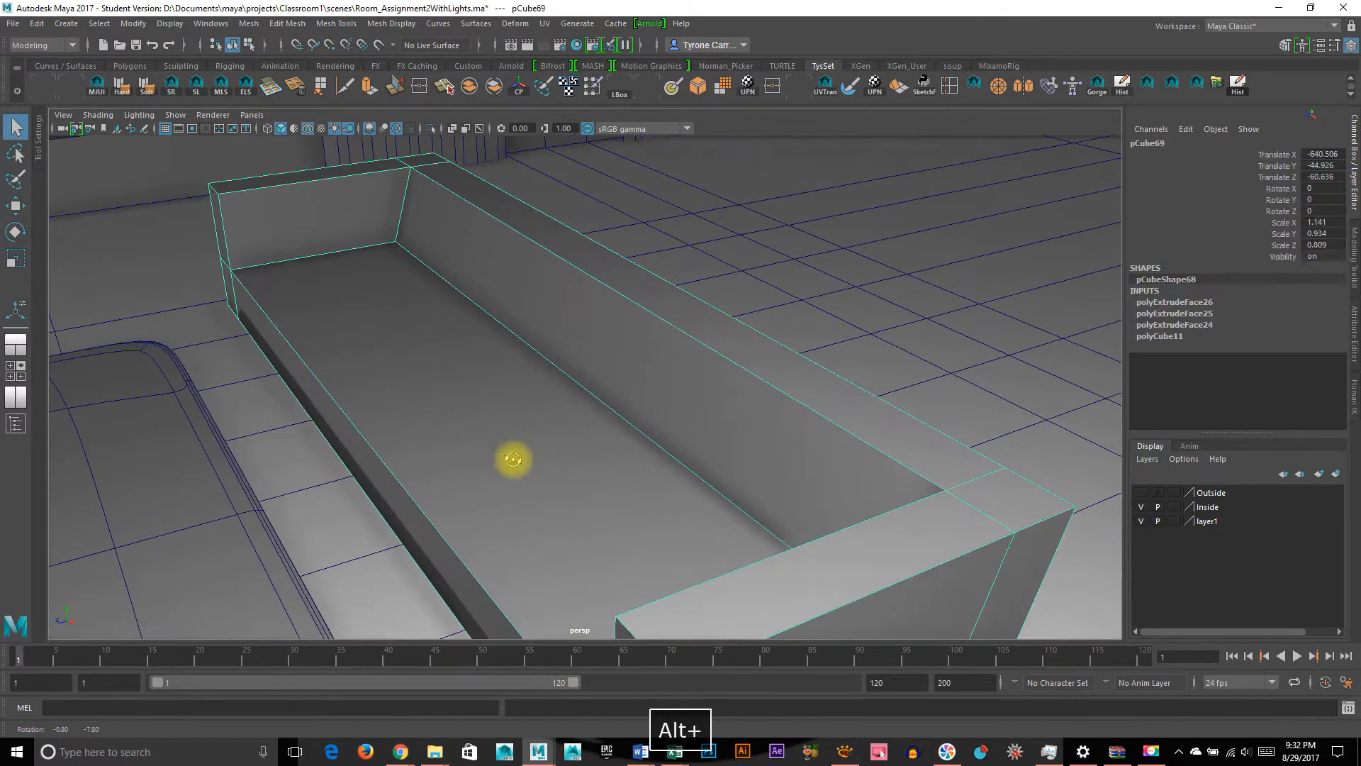
pyautogui.keyDown('alt'); pyautogui.moveTo(584, 339); pyautogui.dragTo(533, 318, button='middle'); pyautogui.keyUp('alt')
pyautogui.keyDown('alt'); pyautogui.moveTo(534, 318); pyautogui.dragTo(622, 334); pyautogui.keyUp('alt')
pyautogui.rightClick(632, 331)
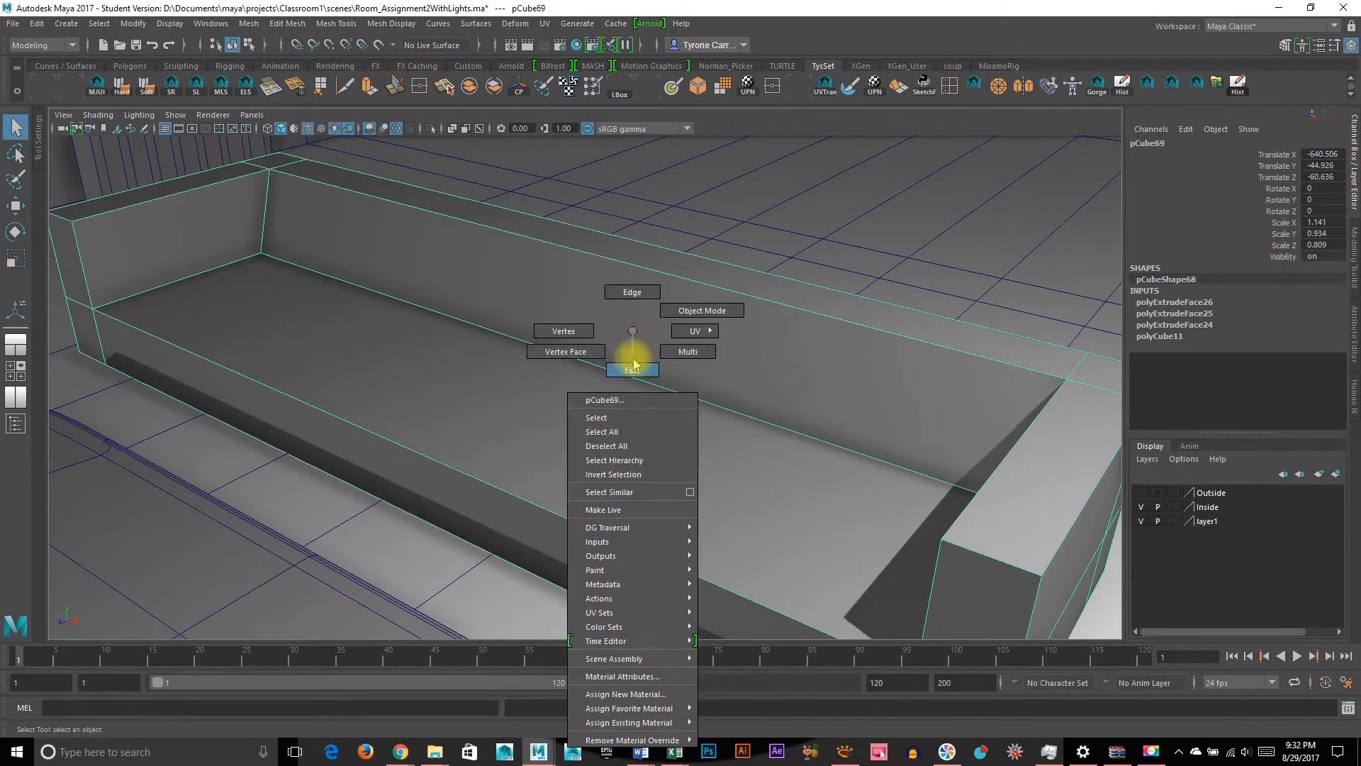
pyautogui.moveTo(635, 354); pyautogui.dragTo(633, 365, button='right')
pyautogui.click(692, 273)
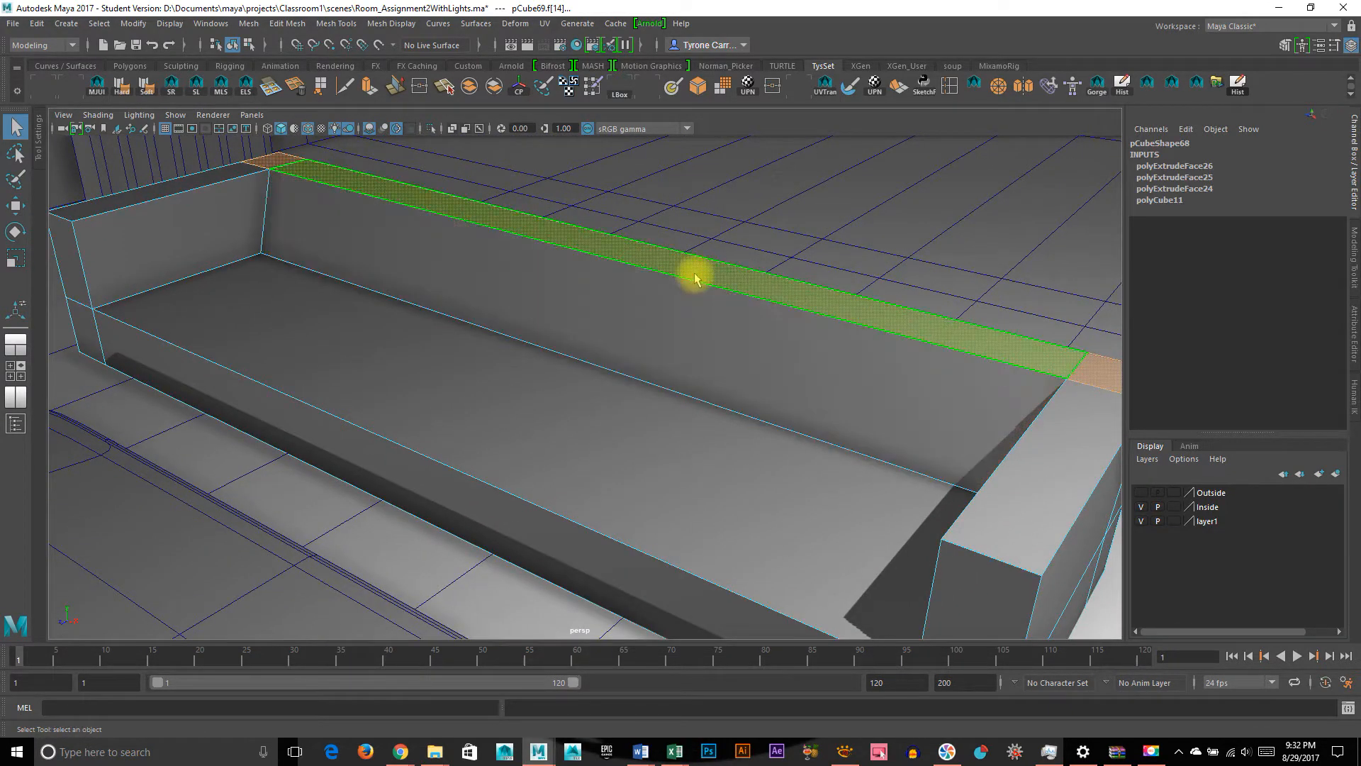
pyautogui.keyDown('shift'); pyautogui.click(276, 162); pyautogui.keyUp('shift')
pyautogui.keyDown('alt'); pyautogui.moveTo(893, 394); pyautogui.dragTo(695, 398); pyautogui.keyUp('alt')
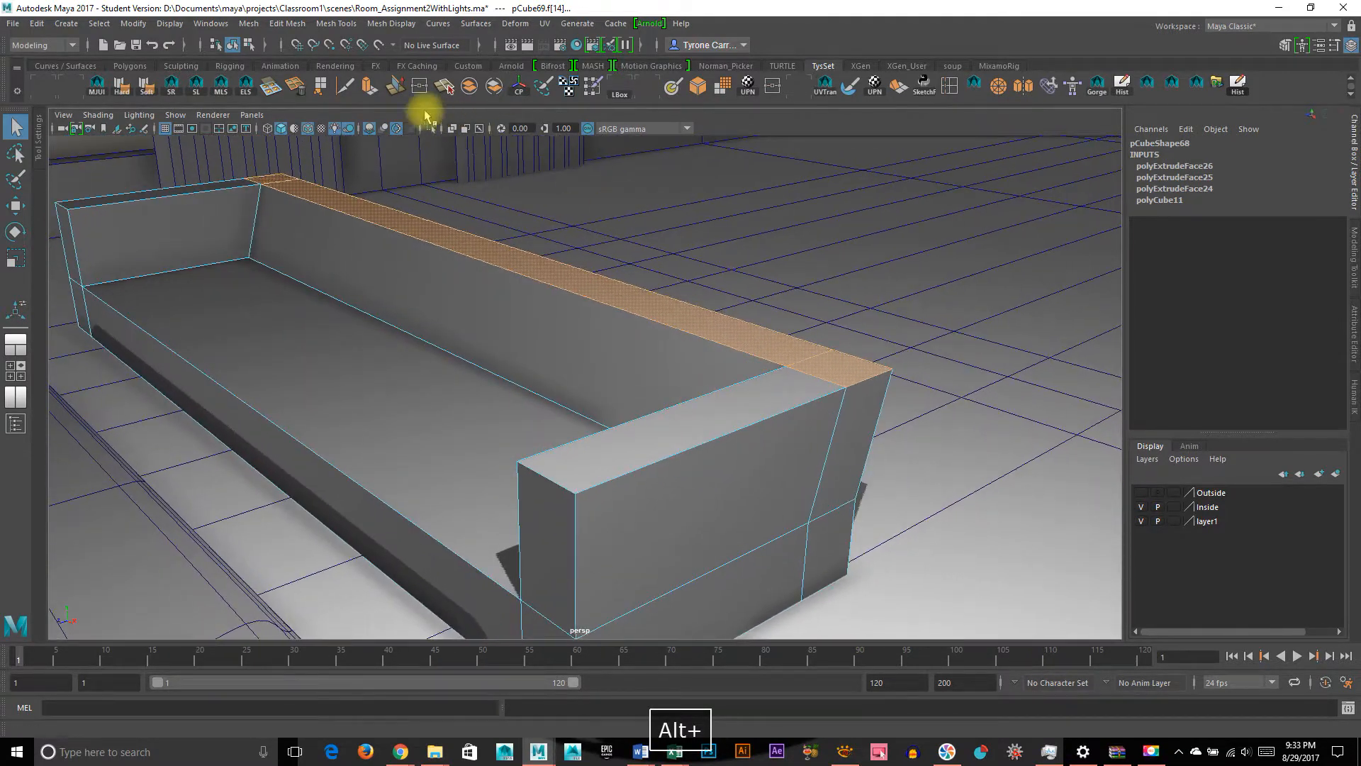
# Extrude the couch back's top faces with Thickness 15.1 and Offset 4.6, raising them by a Local Translate Y of about 5.29
pyautogui.click(372, 84)
pyautogui.keyDown('alt'); pyautogui.moveTo(556, 288); pyautogui.dragTo(500, 282); pyautogui.keyUp('alt')
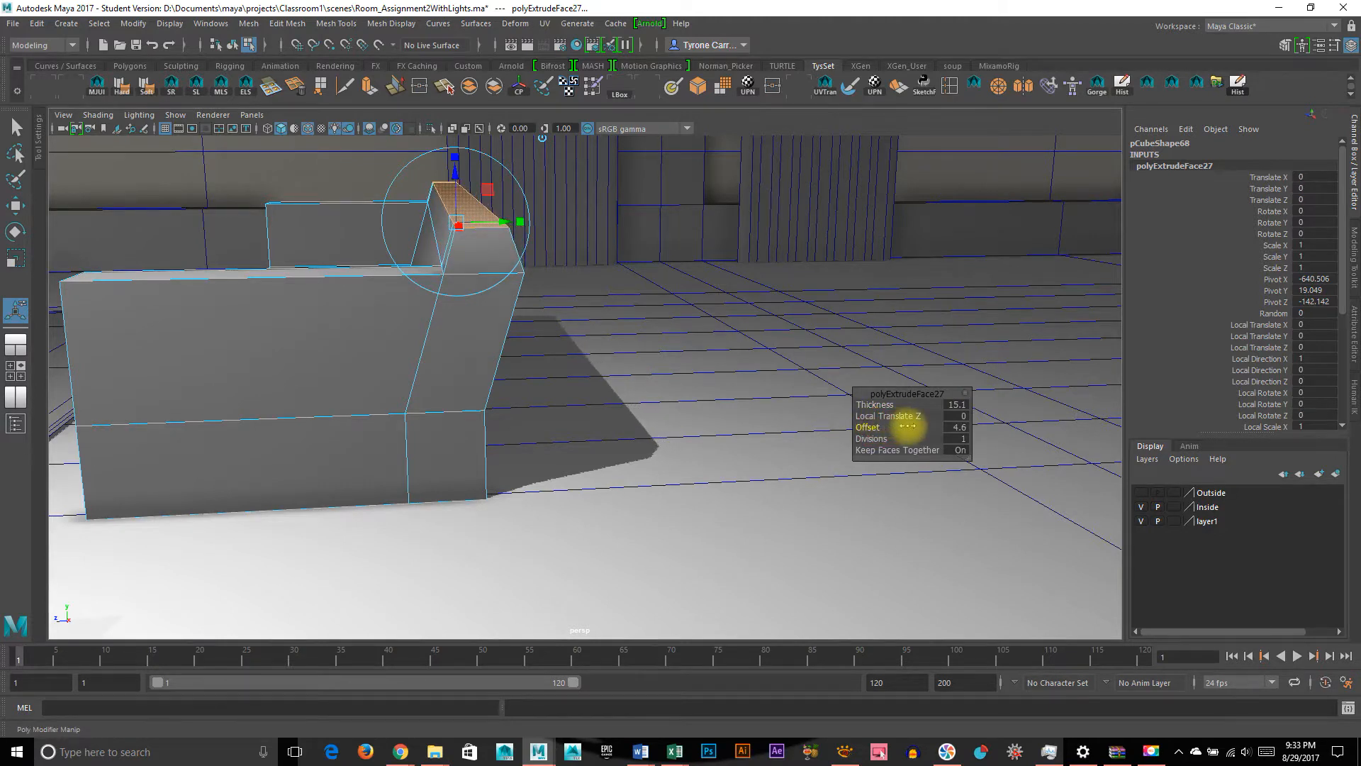
pyautogui.moveTo(500, 219); pyautogui.dragTo(479, 326)
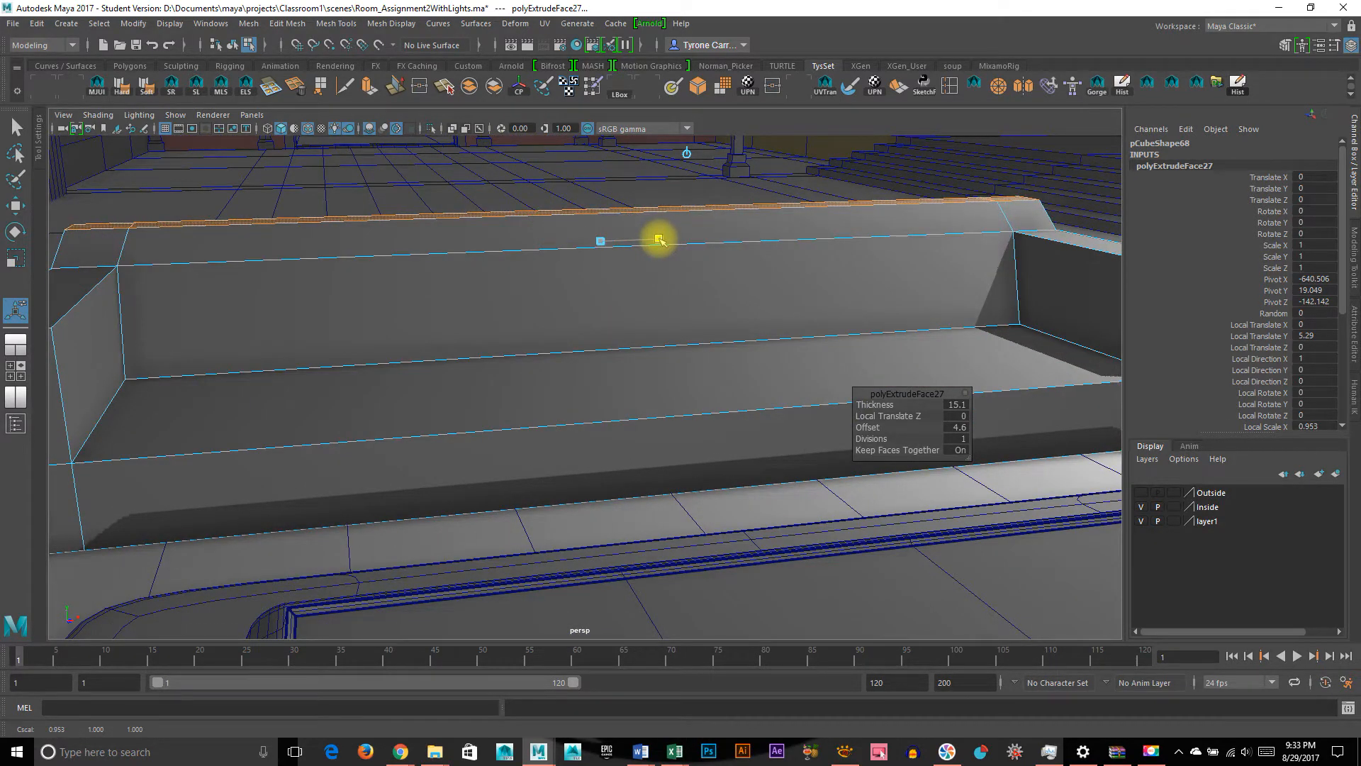
# Try scaling the extruded top faces of the couch back along their length and depth
pyautogui.press('e')
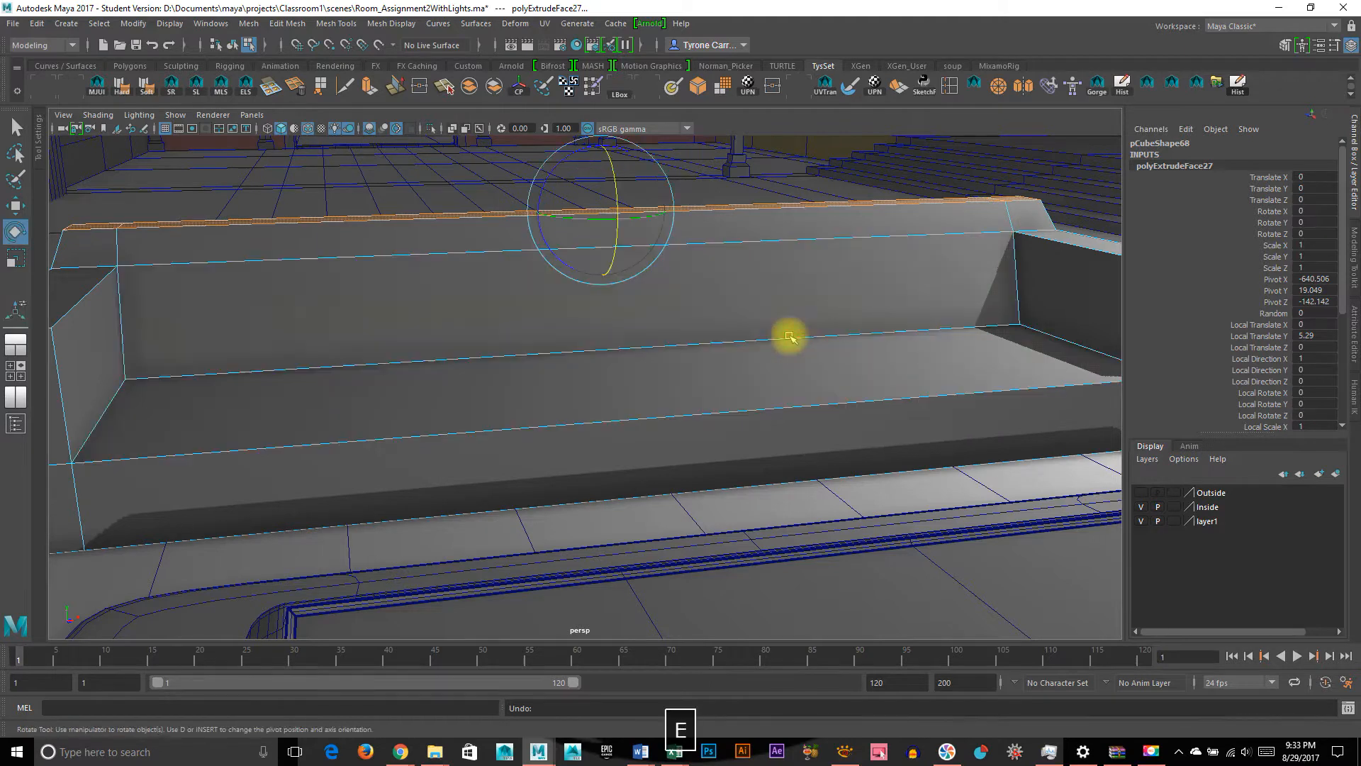
pyautogui.press('r')
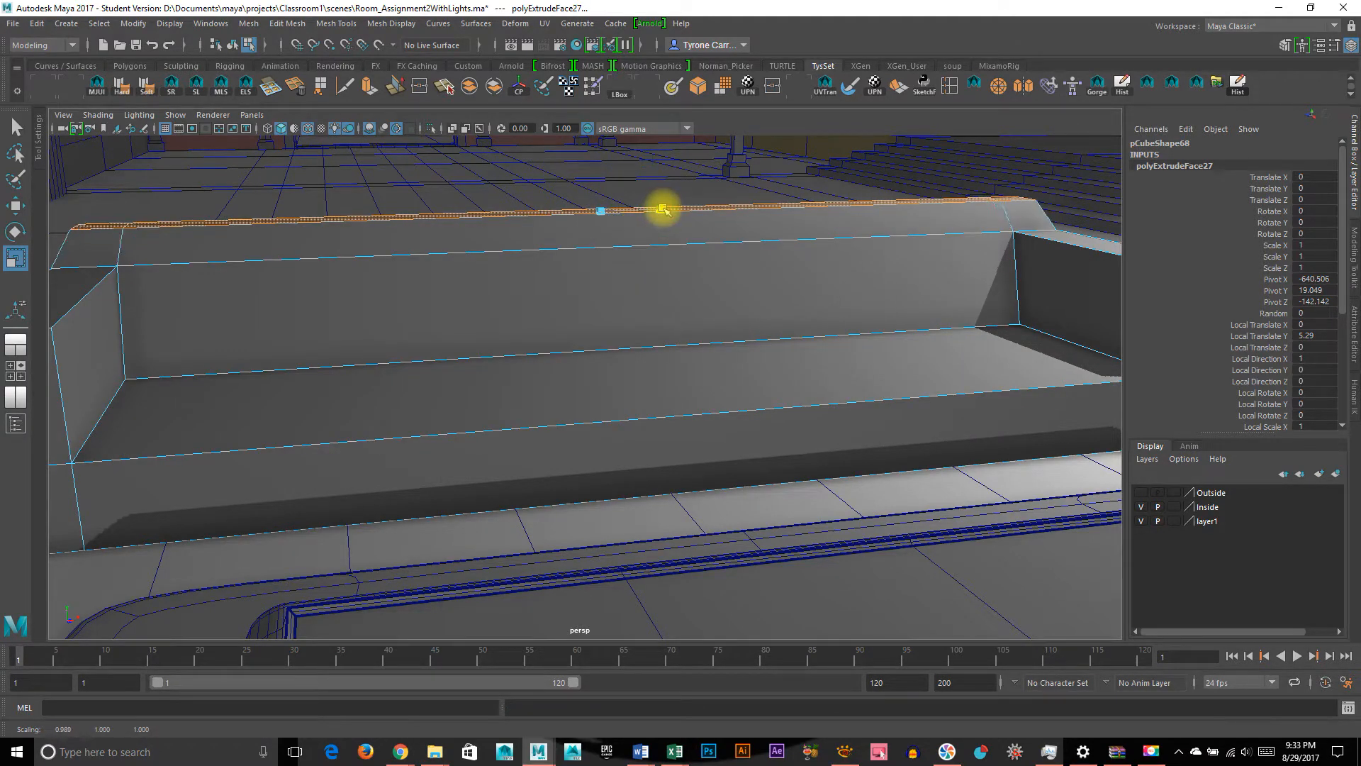
pyautogui.press('w')
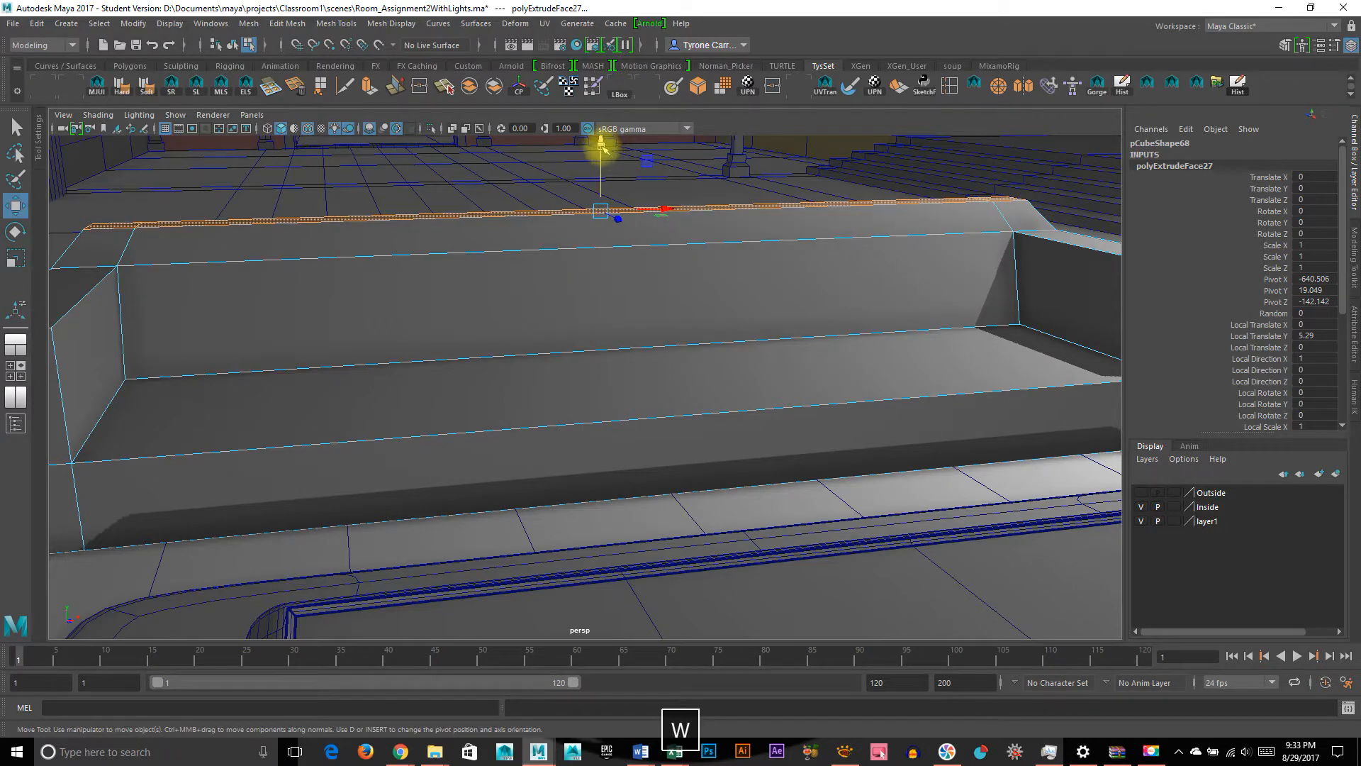
pyautogui.keyDown('alt'); pyautogui.moveTo(462, 295); pyautogui.dragTo(720, 364); pyautogui.keyUp('alt')
pyautogui.press('r')
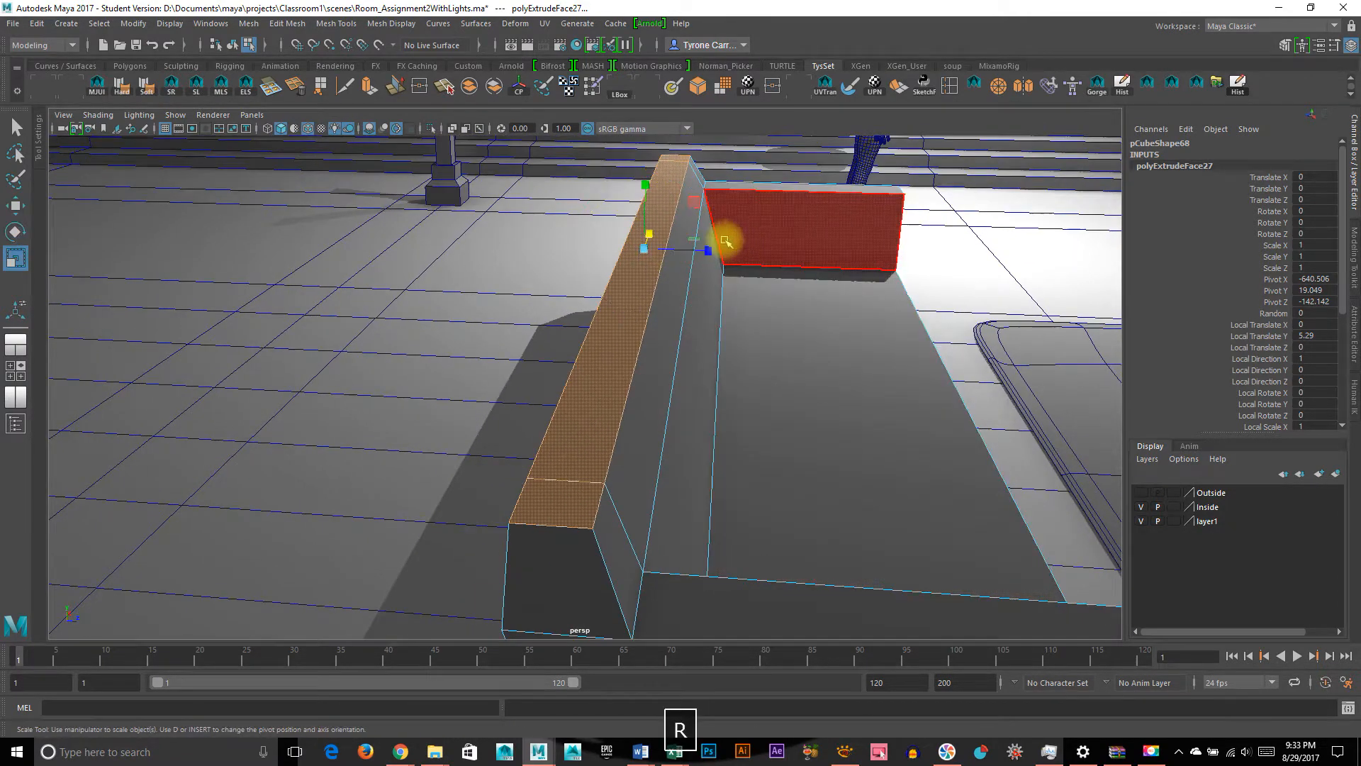
pyautogui.moveTo(706, 245); pyautogui.dragTo(860, 343)
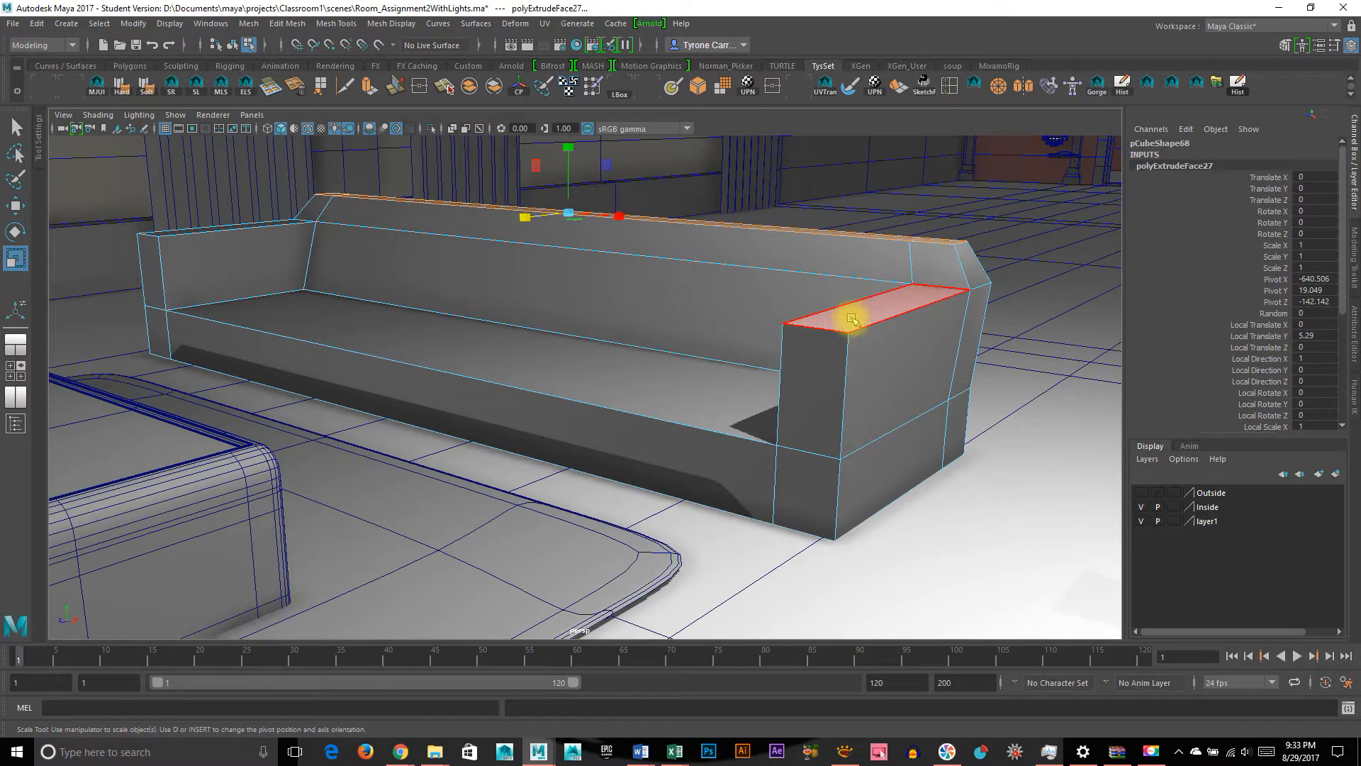
# Undo the extrusion on top of the couch back and return the couch to object mode
pyautogui.press('z')
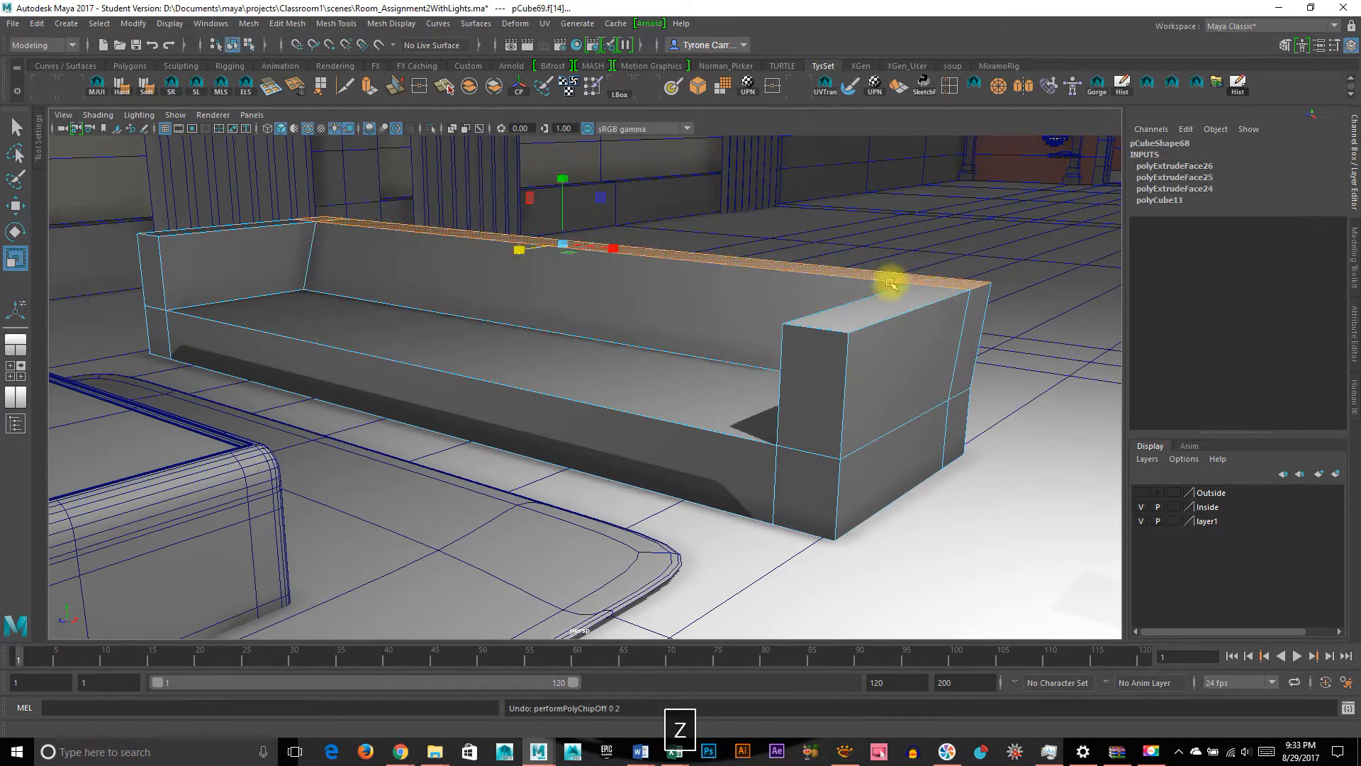
pyautogui.keyDown('alt'); pyautogui.moveTo(787, 298); pyautogui.dragTo(717, 307); pyautogui.keyUp('alt')
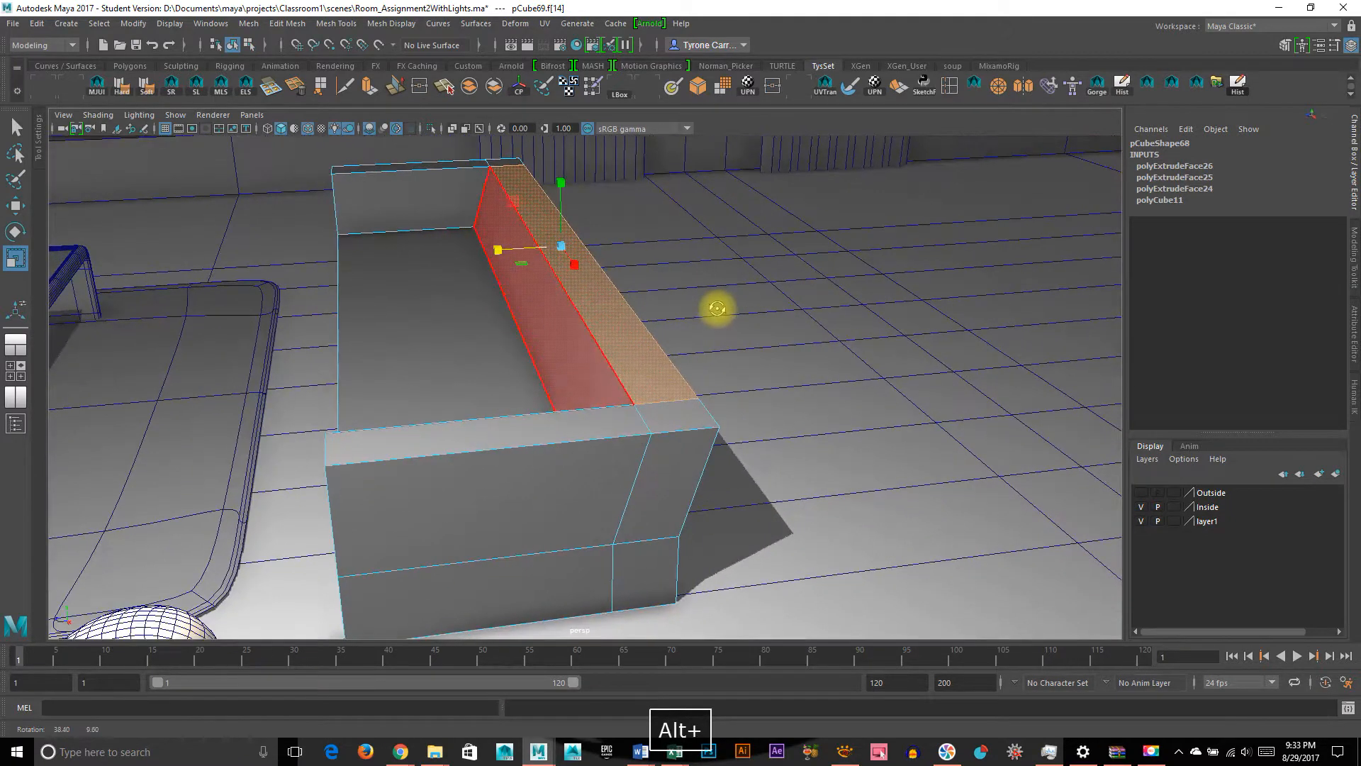
pyautogui.keyDown('alt'); pyautogui.moveTo(562, 435); pyautogui.dragTo(926, 264); pyautogui.keyUp('alt')
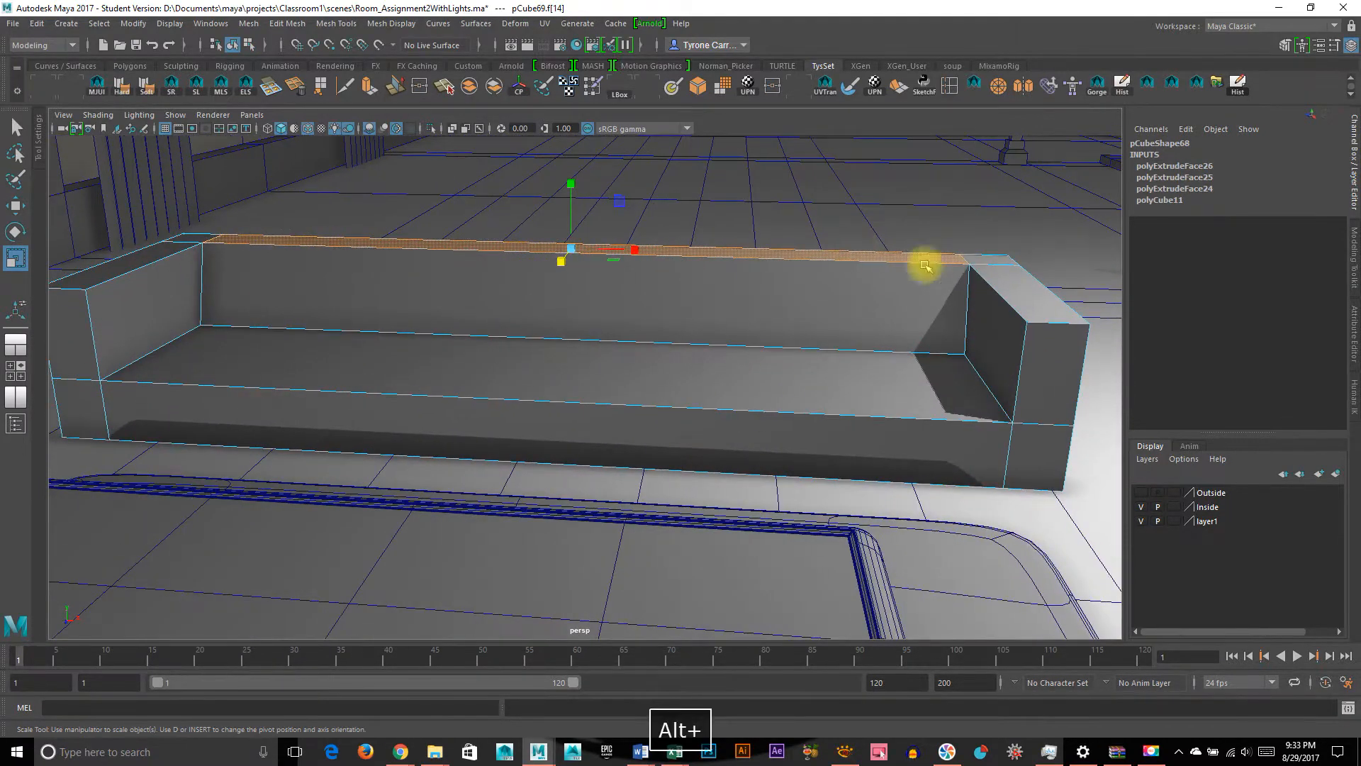
pyautogui.keyDown('alt'); pyautogui.moveTo(911, 319); pyautogui.dragTo(721, 324); pyautogui.keyUp('alt')
pyautogui.moveTo(721, 324); pyautogui.dragTo(799, 266, button='right')
pyautogui.keyDown('alt'); pyautogui.moveTo(799, 266); pyautogui.dragTo(960, 301); pyautogui.keyUp('alt')
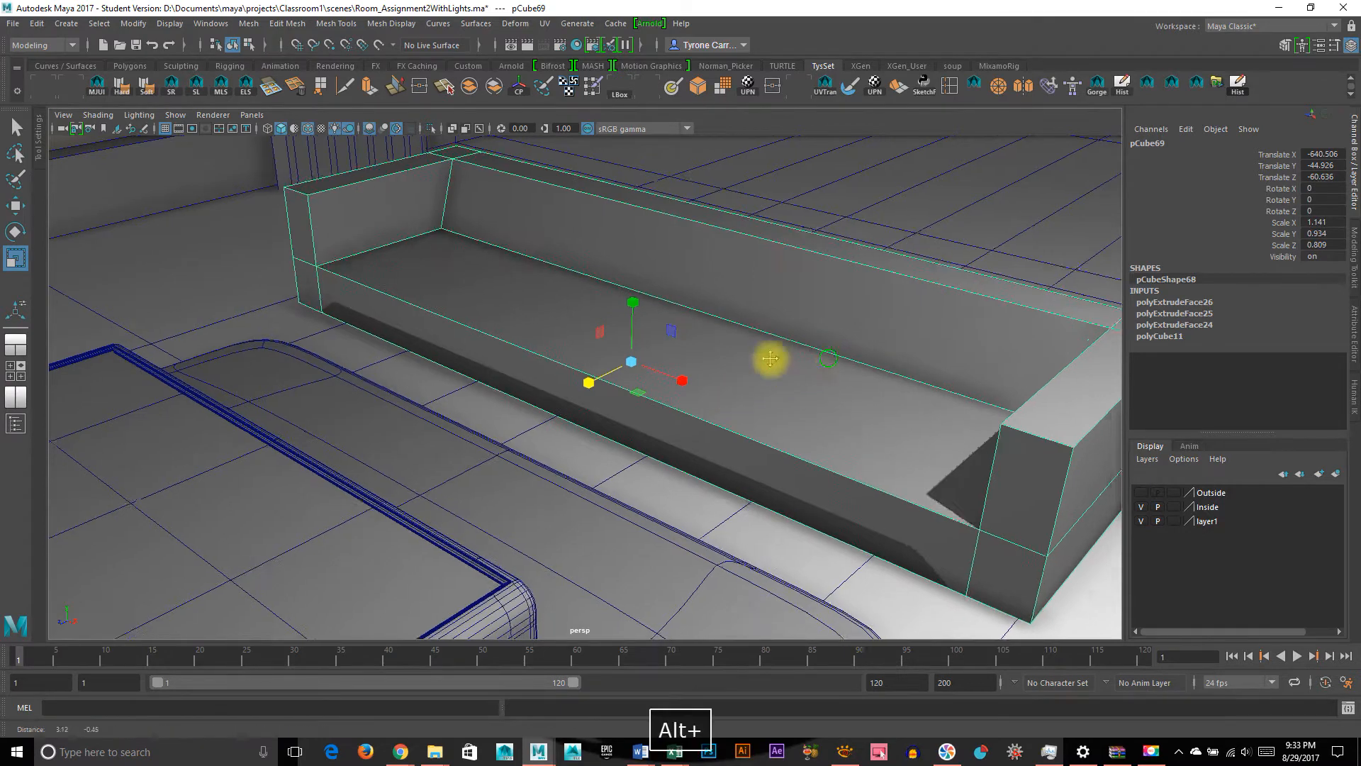
# Preview the couch with smooth mesh display and switch back to its unsmoothed display
pyautogui.keyDown('alt'); pyautogui.moveTo(821, 358); pyautogui.dragTo(667, 352, button='middle'); pyautogui.keyUp('alt')
pyautogui.keyDown('alt'); pyautogui.moveTo(671, 419); pyautogui.dragTo(660, 408); pyautogui.keyUp('alt')
pyautogui.keyDown('alt'); pyautogui.moveTo(685, 375); pyautogui.dragTo(730, 436, button='middle'); pyautogui.keyUp('alt')
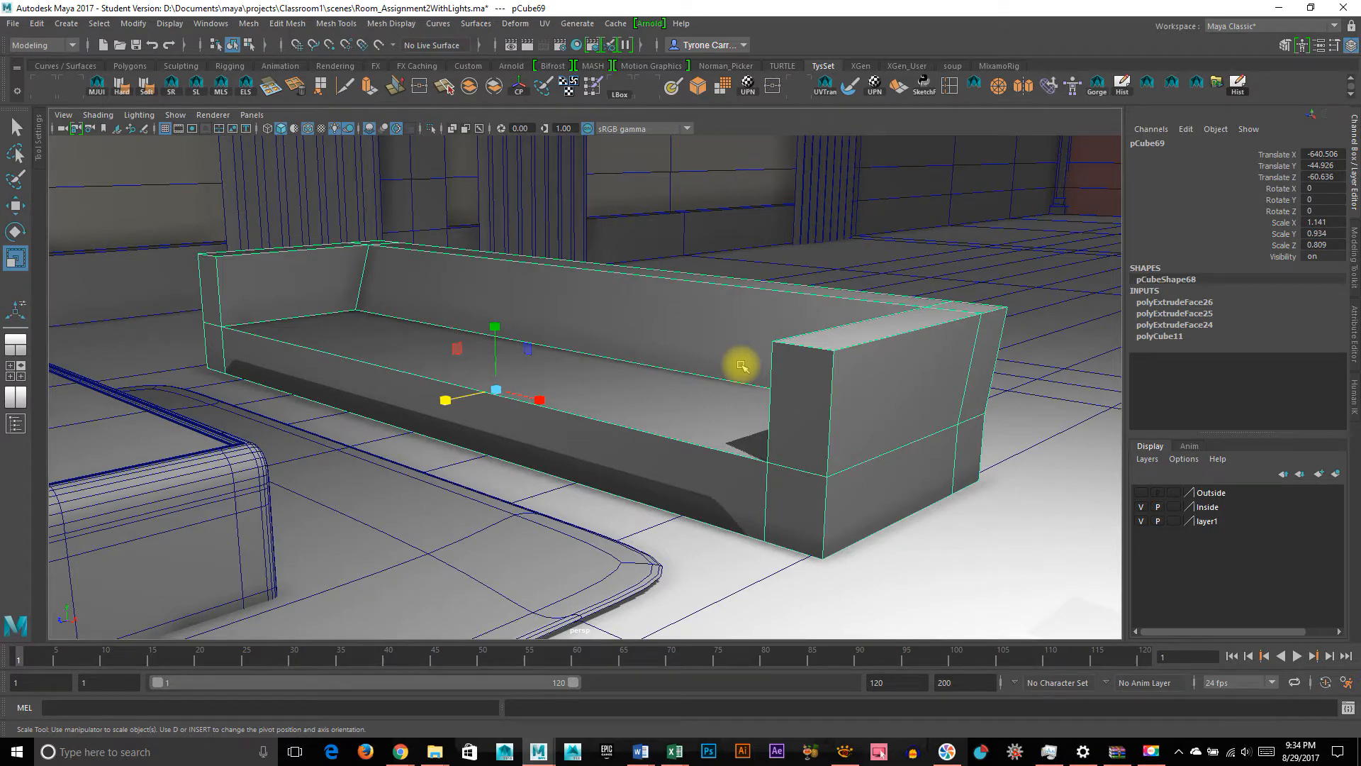
pyautogui.press('3')
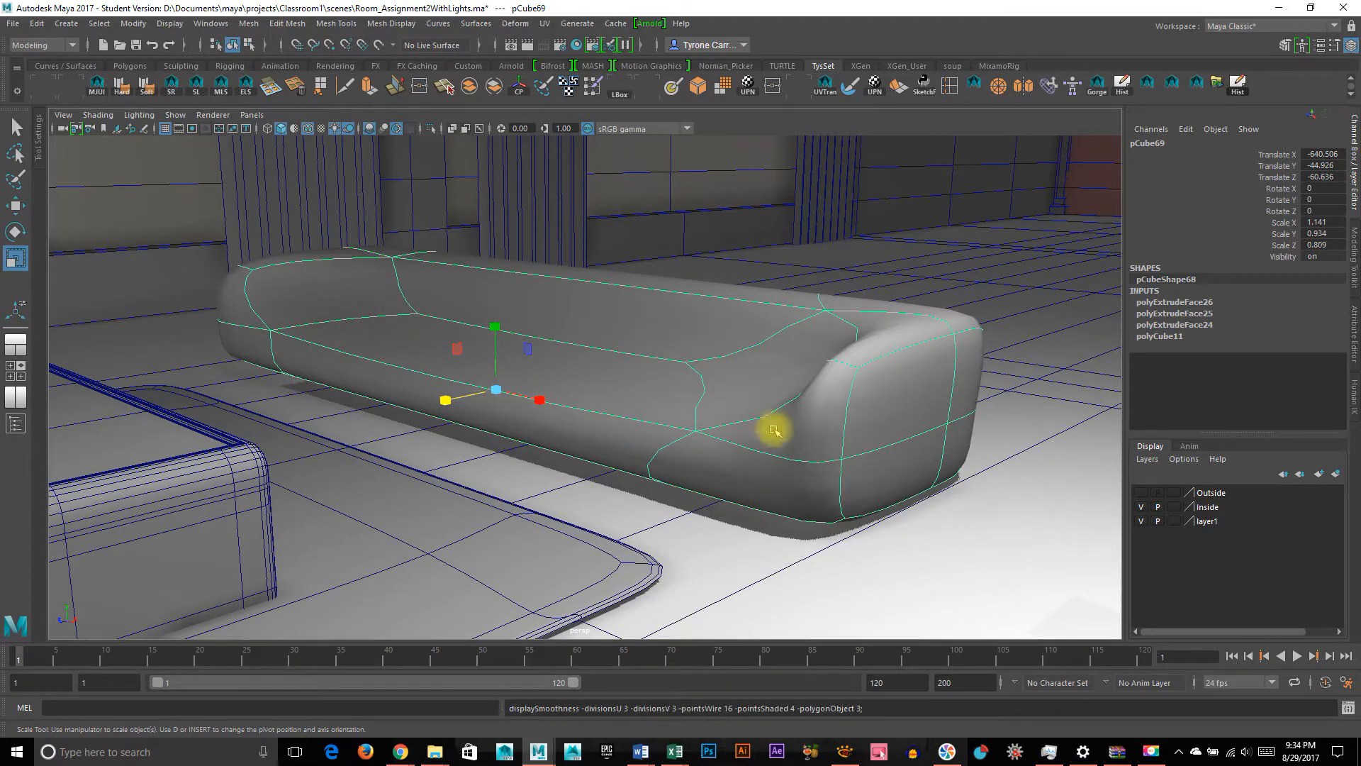
pyautogui.press('1')
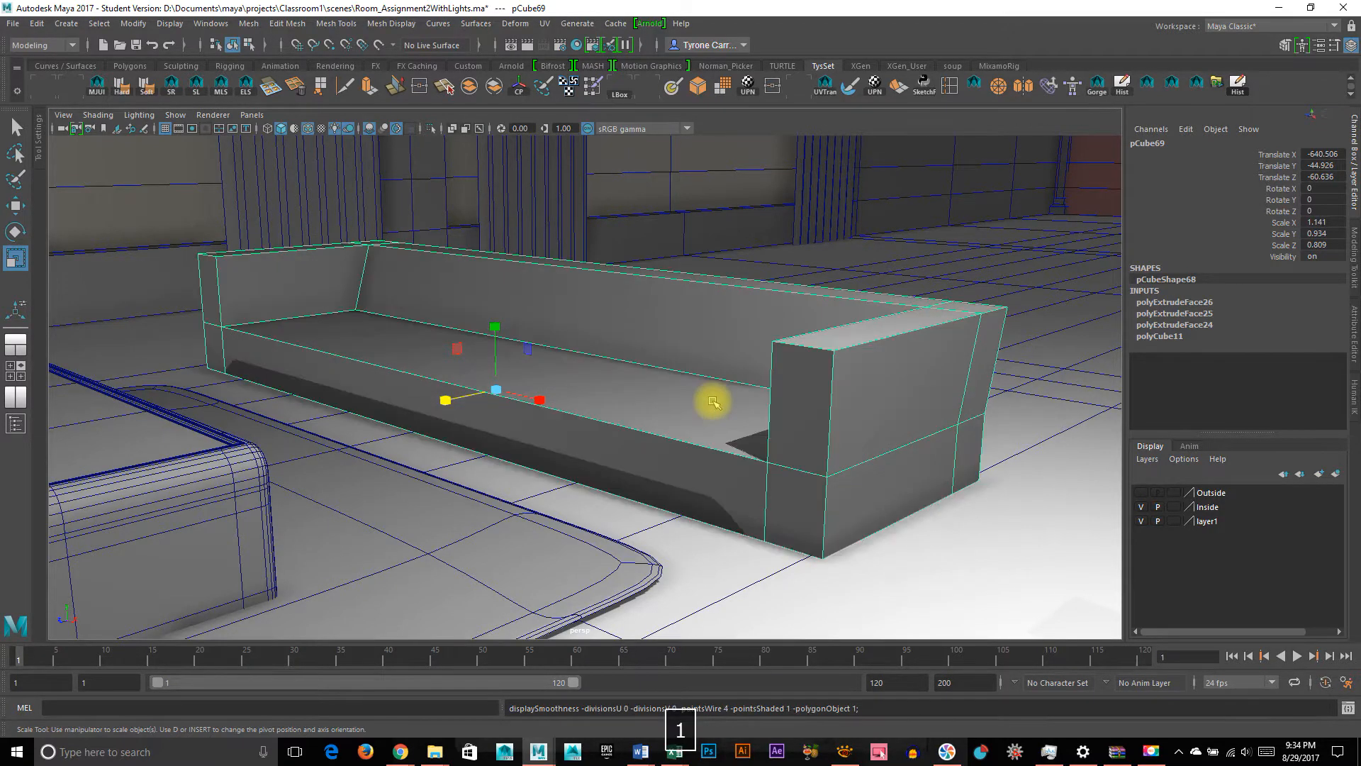
# Duplicate the couch, move the copy behind the original to about -558.68 in Z, and frame it in the view
pyautogui.hotkey('ctrl', 'd')
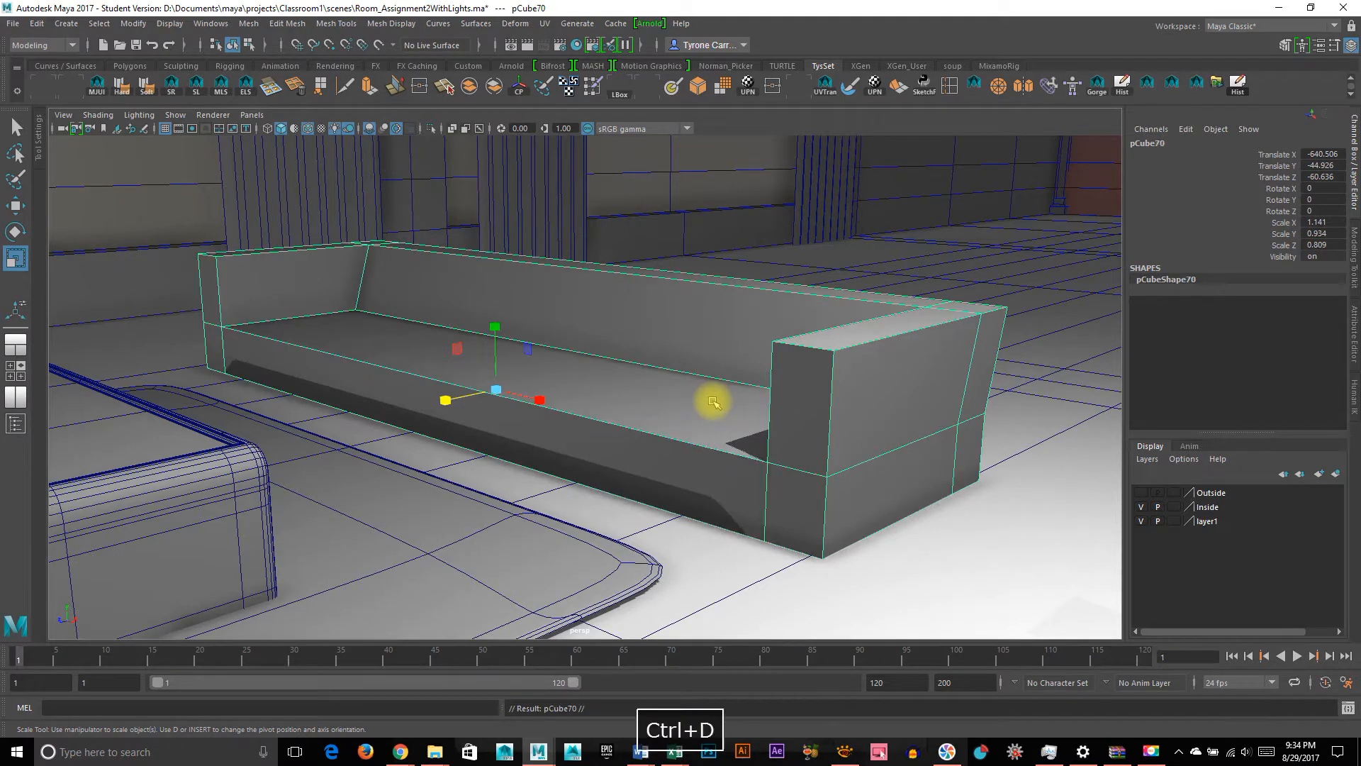
pyautogui.press('w')
pyautogui.moveTo(441, 400); pyautogui.dragTo(881, 246)
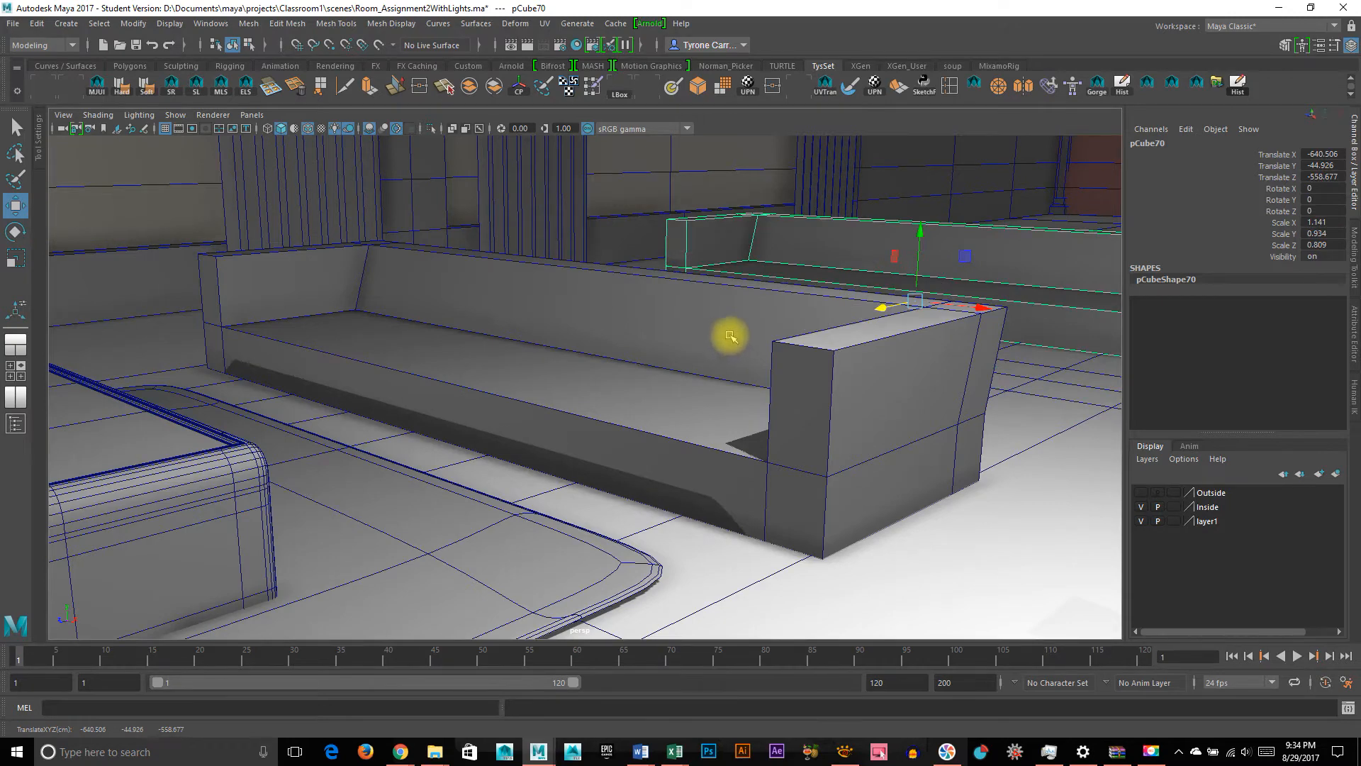
pyautogui.press('f')
# Bevel all edges of the duplicate couch
pyautogui.keyDown('alt'); pyautogui.moveTo(646, 442); pyautogui.dragTo(853, 440, button='right'); pyautogui.keyUp('alt')
pyautogui.keyDown('alt'); pyautogui.moveTo(685, 414); pyautogui.dragTo(894, 433); pyautogui.keyUp('alt')
pyautogui.keyDown('alt'); pyautogui.moveTo(1018, 300); pyautogui.dragTo(606, 387); pyautogui.keyUp('alt')
pyautogui.keyDown('alt'); pyautogui.moveTo(863, 295); pyautogui.dragTo(706, 444); pyautogui.keyUp('alt')
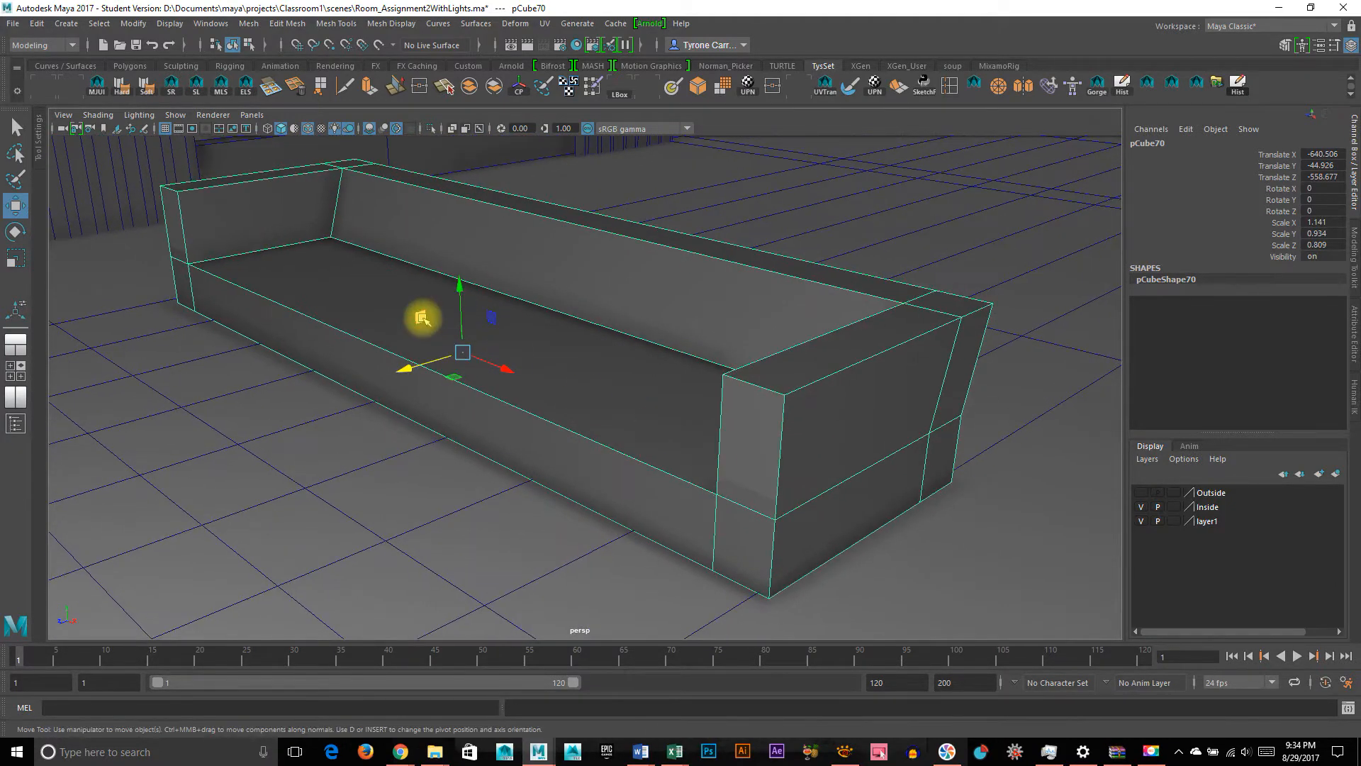
pyautogui.keyDown('alt'); pyautogui.moveTo(692, 415); pyautogui.dragTo(752, 335); pyautogui.keyUp('alt')
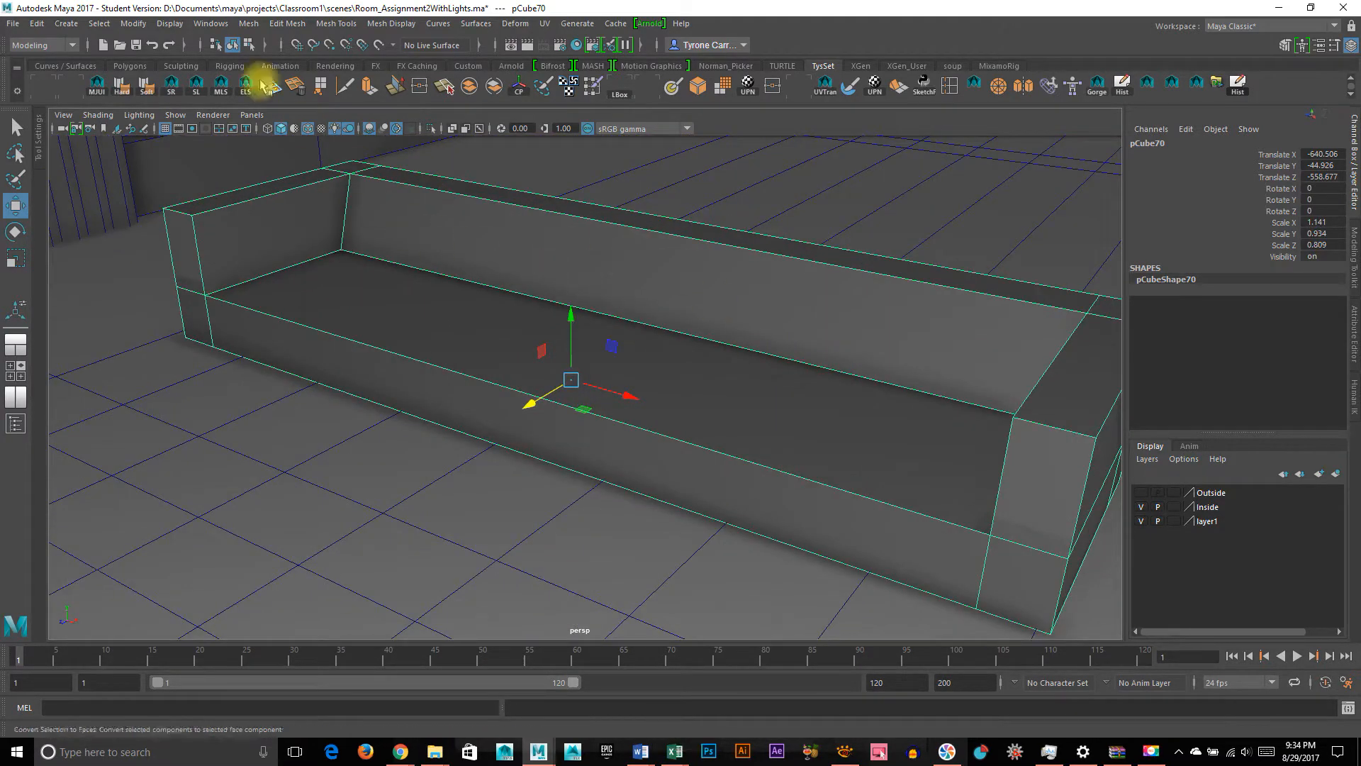
pyautogui.click(287, 23)
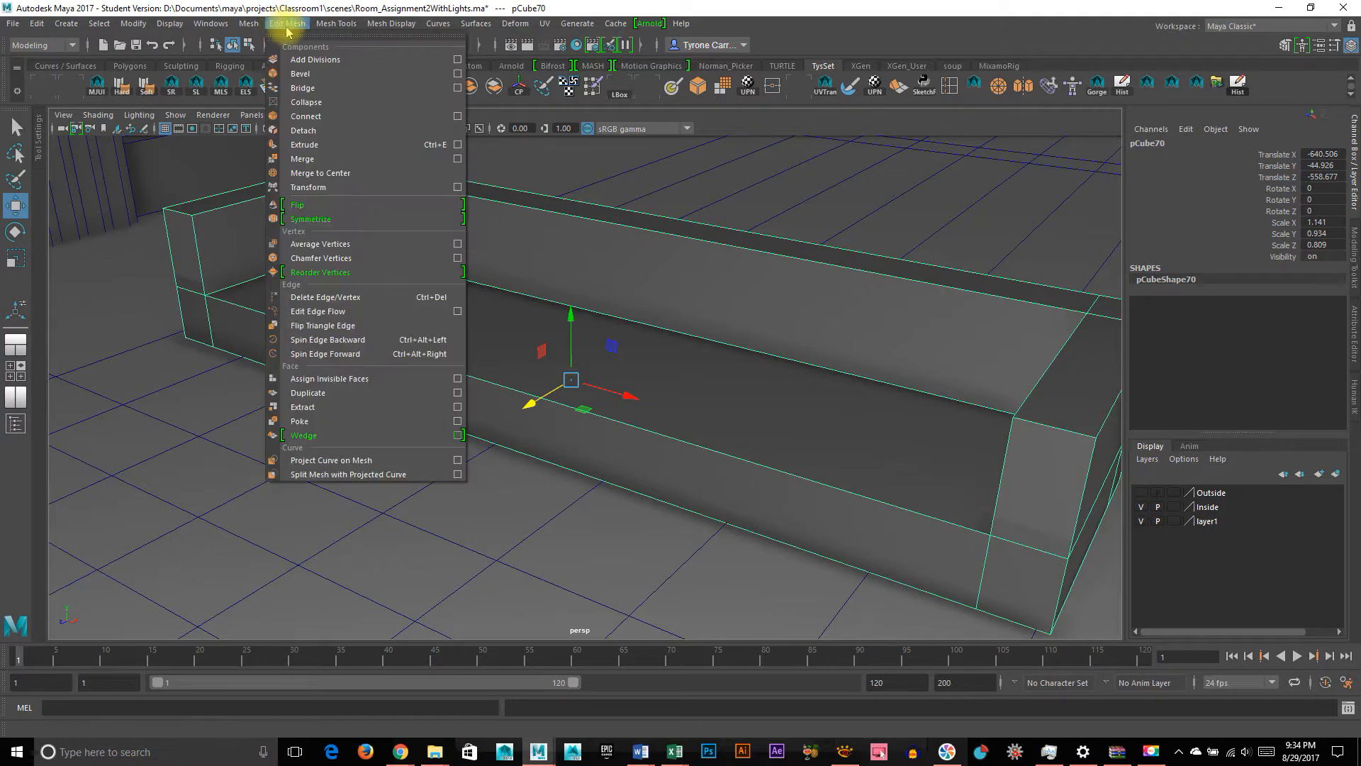
pyautogui.moveTo(330, 30)
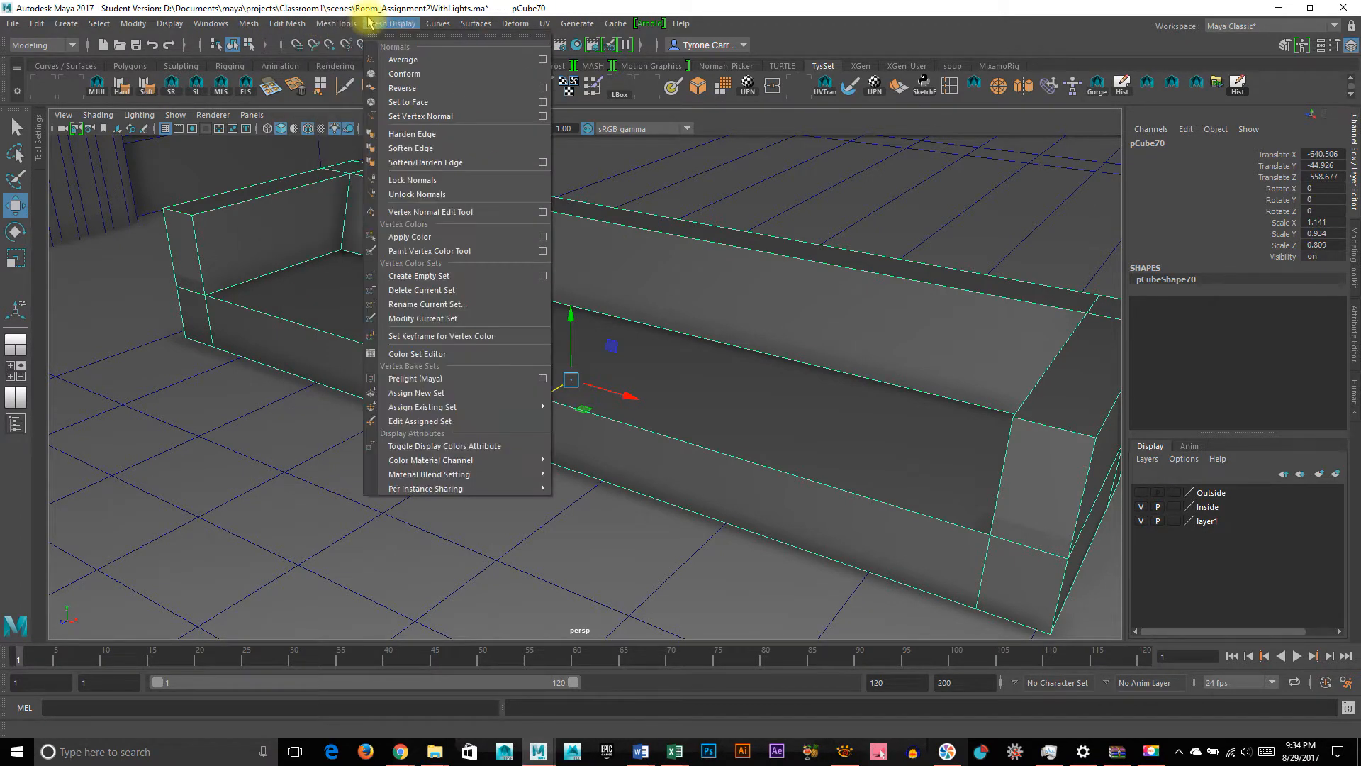
pyautogui.moveTo(287, 23)
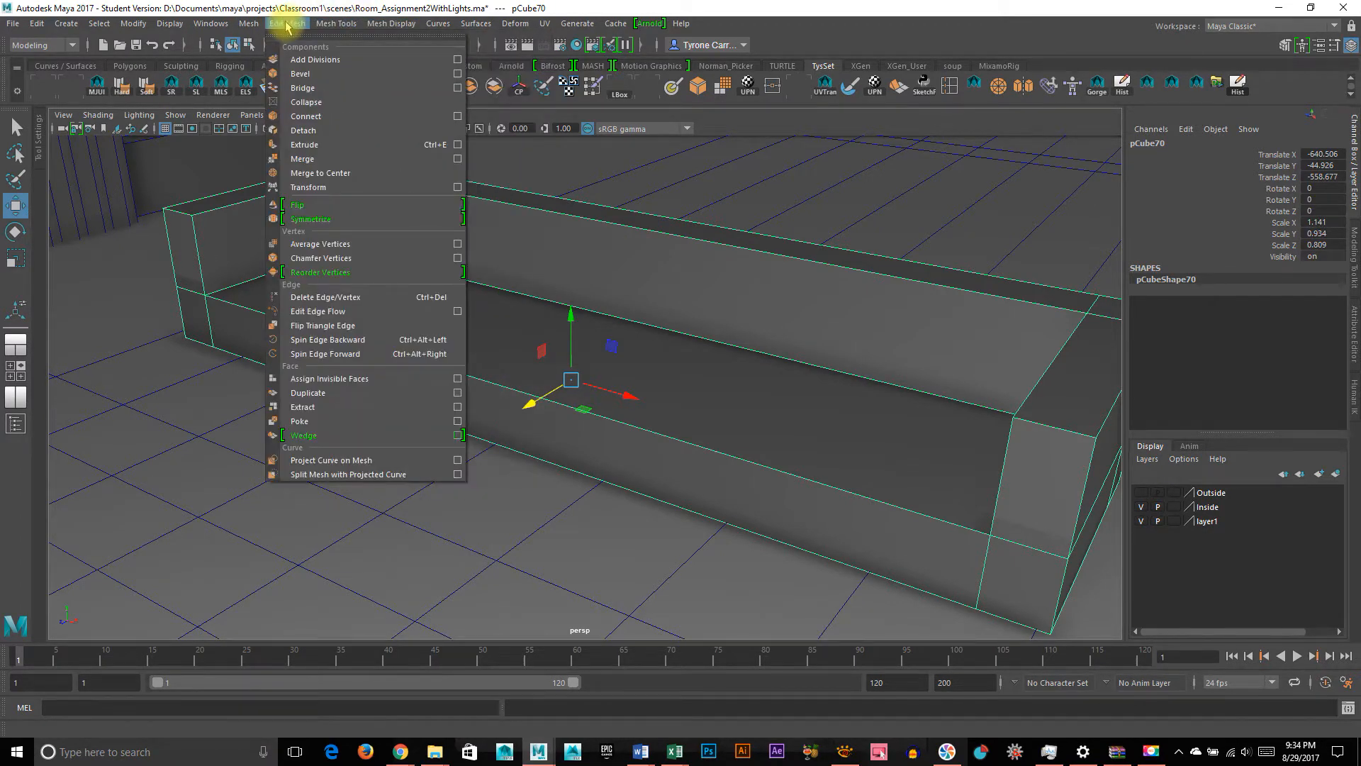
pyautogui.click(315, 71)
# Set the duplicate couch's bevel to 3 segments and select the couch in object mode
pyautogui.keyDown('alt'); pyautogui.moveTo(479, 363); pyautogui.dragTo(905, 465); pyautogui.keyUp('alt')
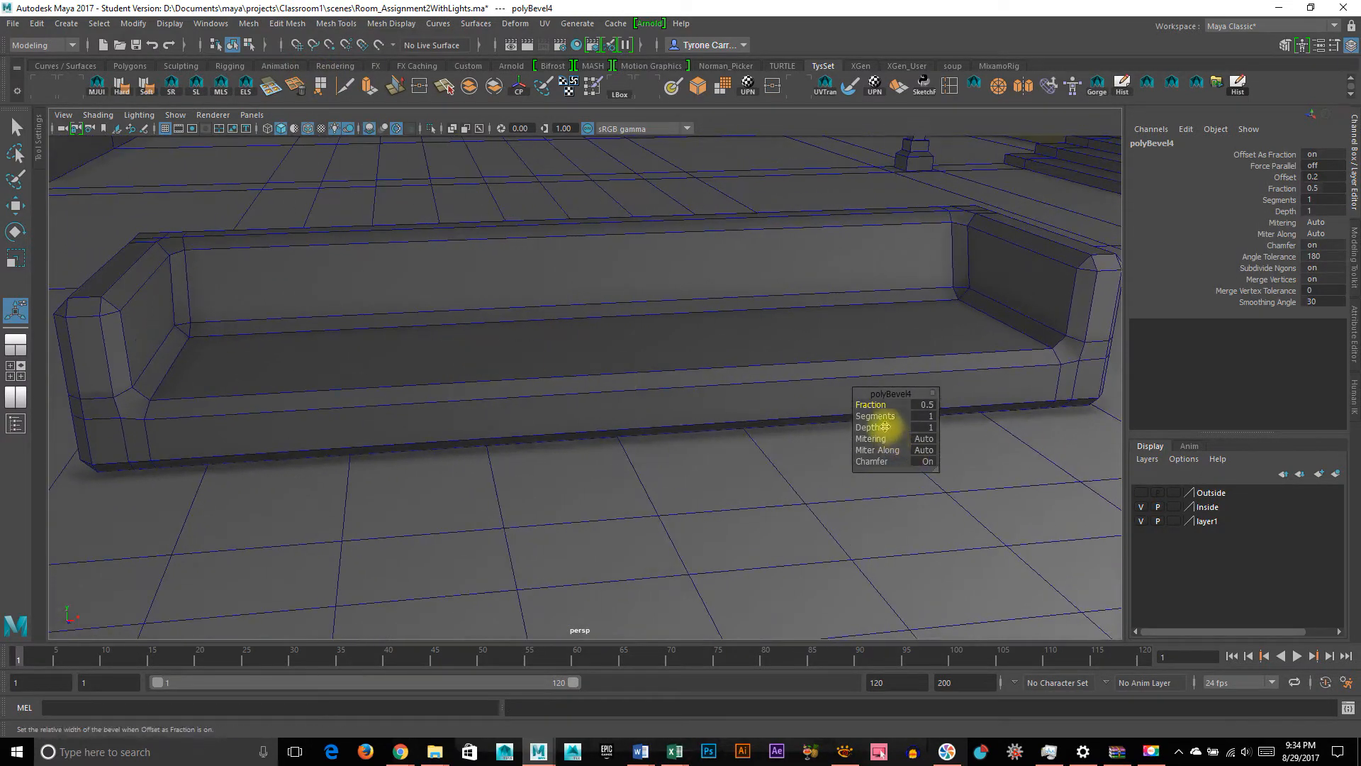
pyautogui.moveTo(883, 418); pyautogui.dragTo(891, 420)
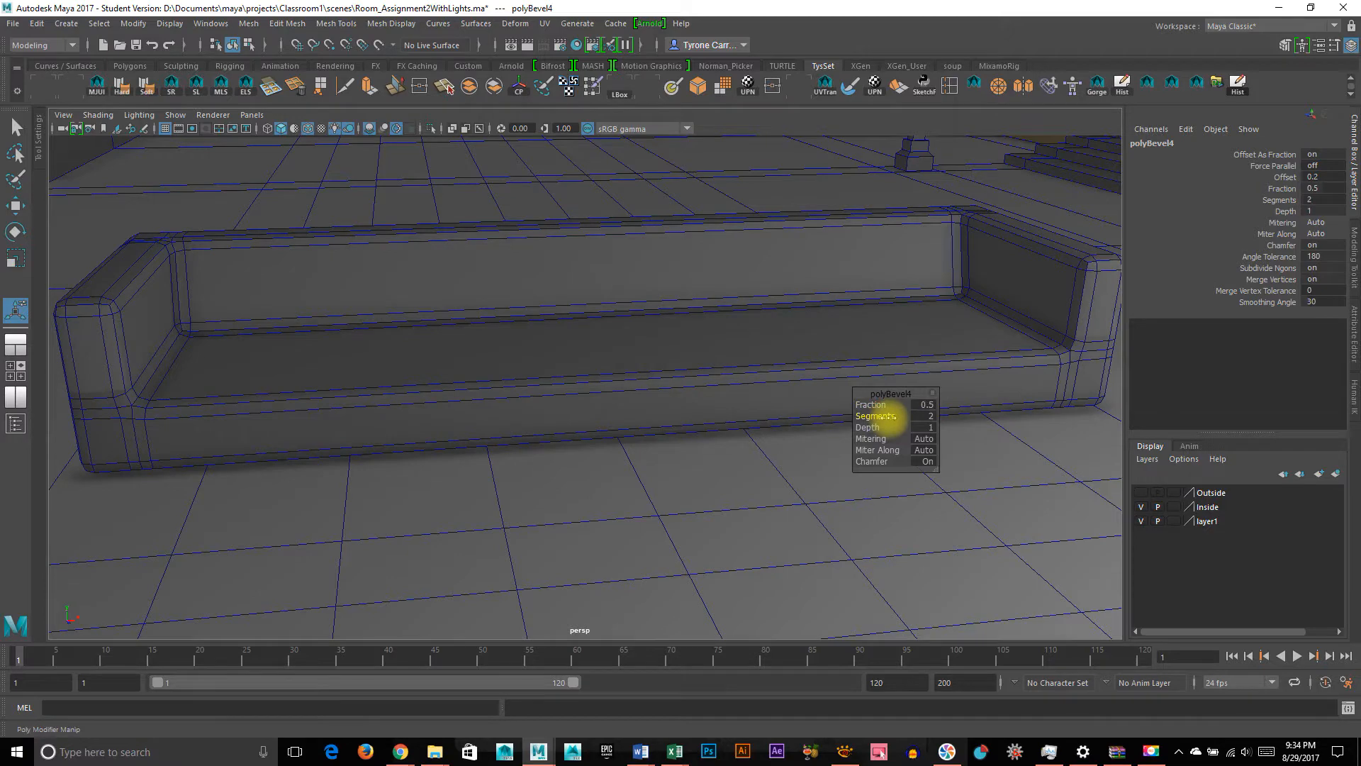
pyautogui.keyDown('alt'); pyautogui.moveTo(955, 337); pyautogui.dragTo(979, 300); pyautogui.keyUp('alt')
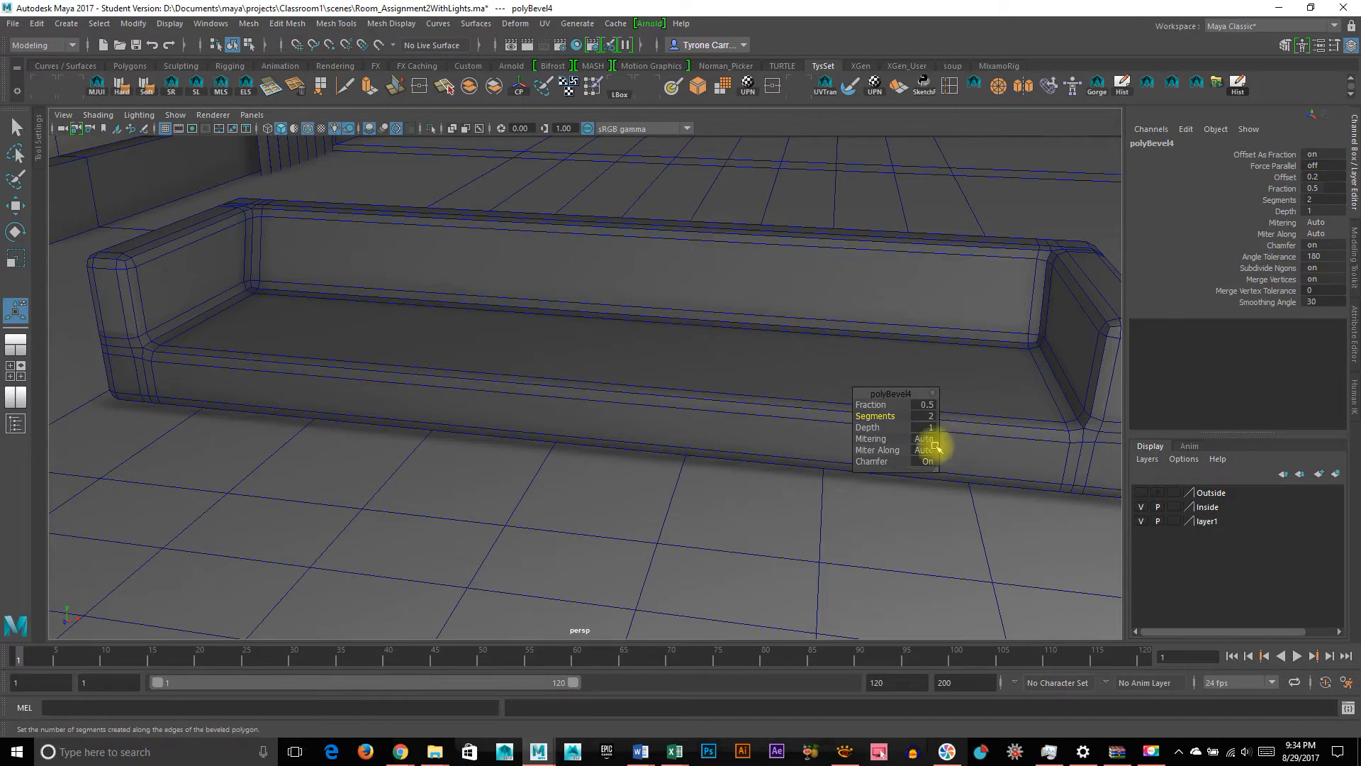
pyautogui.moveTo(879, 417); pyautogui.dragTo(705, 316)
pyautogui.moveTo(719, 283); pyautogui.dragTo(742, 290, button='right')
pyautogui.click(741, 289)
# Set the Segments of the duplicate couch's existing bevel to 5
pyautogui.keyDown('alt'); pyautogui.moveTo(575, 418); pyautogui.dragTo(535, 386); pyautogui.keyUp('alt')
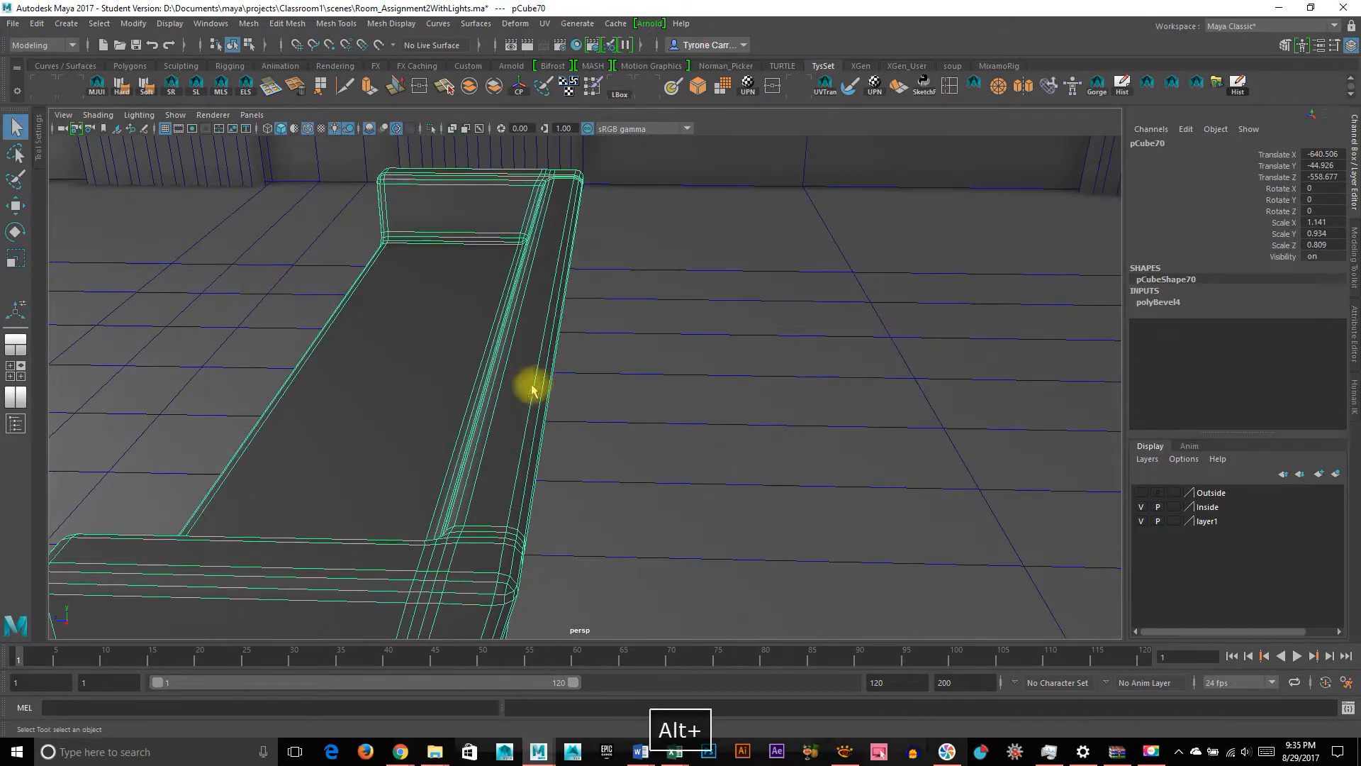
pyautogui.keyDown('alt'); pyautogui.moveTo(583, 349); pyautogui.dragTo(666, 369); pyautogui.keyUp('alt')
pyautogui.keyDown('alt'); pyautogui.moveTo(300, 396); pyautogui.dragTo(605, 467, button='middle'); pyautogui.keyUp('alt')
pyautogui.keyDown('alt'); pyautogui.moveTo(397, 457); pyautogui.dragTo(897, 431, button='right'); pyautogui.keyUp('alt')
pyautogui.keyDown('alt'); pyautogui.moveTo(452, 376); pyautogui.dragTo(640, 451, button='middle'); pyautogui.keyUp('alt')
pyautogui.keyDown('alt'); pyautogui.moveTo(502, 450); pyautogui.dragTo(605, 295); pyautogui.keyUp('alt')
pyautogui.keyDown('alt'); pyautogui.moveTo(550, 346); pyautogui.dragTo(596, 351); pyautogui.keyUp('alt')
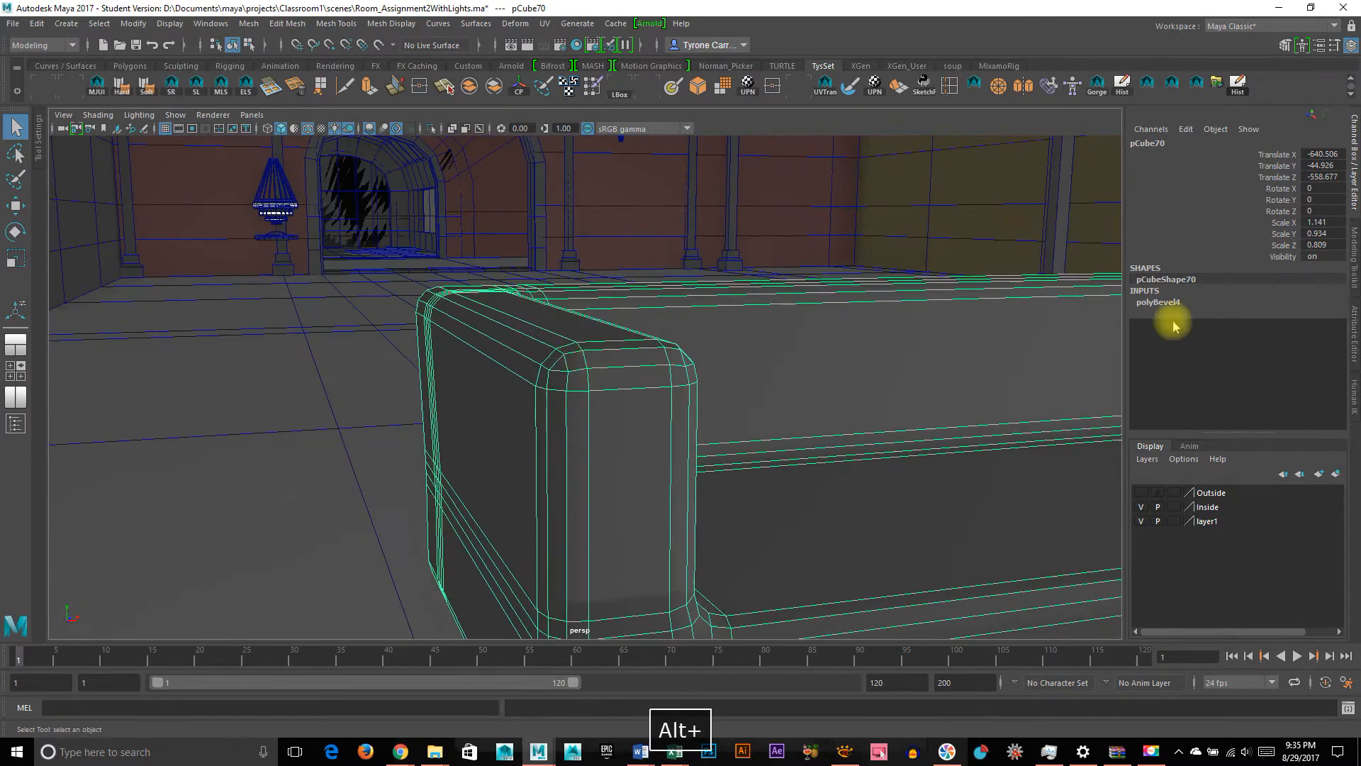
pyautogui.click(1157, 301)
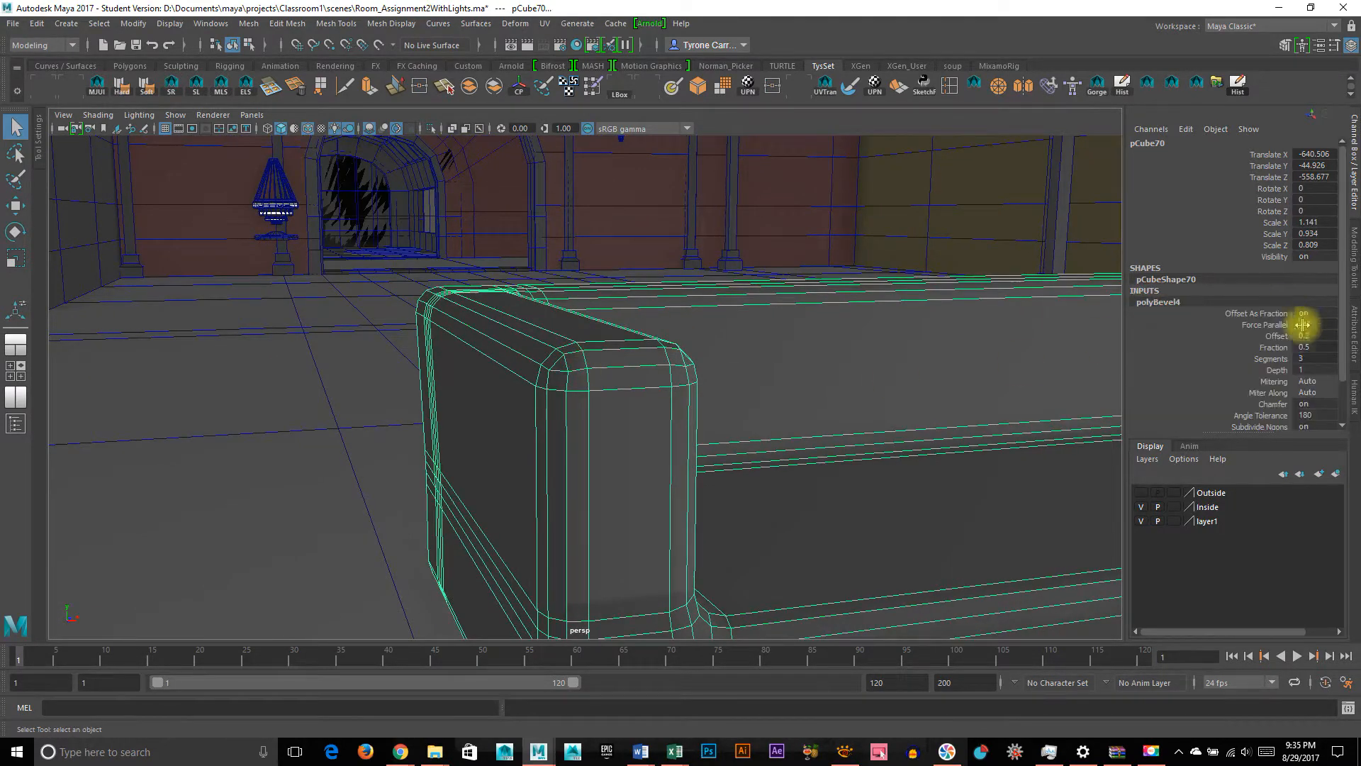
pyautogui.click(1269, 360)
pyautogui.moveTo(1039, 359); pyautogui.dragTo(1045, 359, button='middle')
pyautogui.keyDown('alt'); pyautogui.moveTo(918, 444); pyautogui.dragTo(895, 378); pyautogui.keyUp('alt')
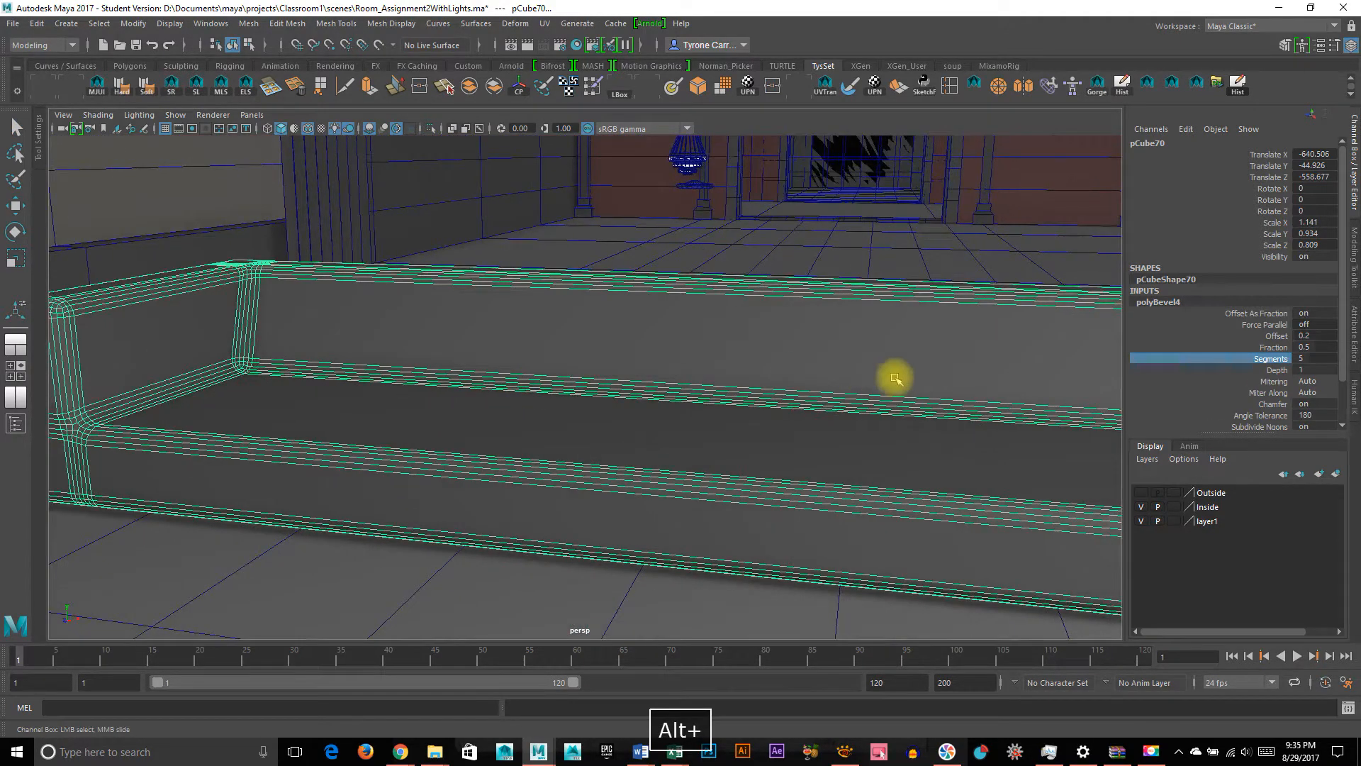
# Move the original couch back to about -652.19 in Z and the beveled duplicate forward to about -117.72 in Z
pyautogui.click(950, 263)
pyautogui.keyDown('alt'); pyautogui.moveTo(950, 264); pyautogui.dragTo(750, 346, button='right'); pyautogui.keyUp('alt')
pyautogui.keyDown('alt'); pyautogui.moveTo(865, 379); pyautogui.dragTo(754, 401); pyautogui.keyUp('alt')
pyautogui.click(650, 438)
pyautogui.keyDown('alt'); pyautogui.moveTo(811, 449); pyautogui.dragTo(789, 468); pyautogui.keyUp('alt')
pyautogui.keyDown('alt'); pyautogui.moveTo(789, 468); pyautogui.dragTo(511, 447, button='right'); pyautogui.keyUp('alt')
pyautogui.keyDown('alt'); pyautogui.moveTo(511, 446); pyautogui.dragTo(723, 389, button='middle'); pyautogui.keyUp('alt')
pyautogui.click(485, 491)
pyautogui.press('w')
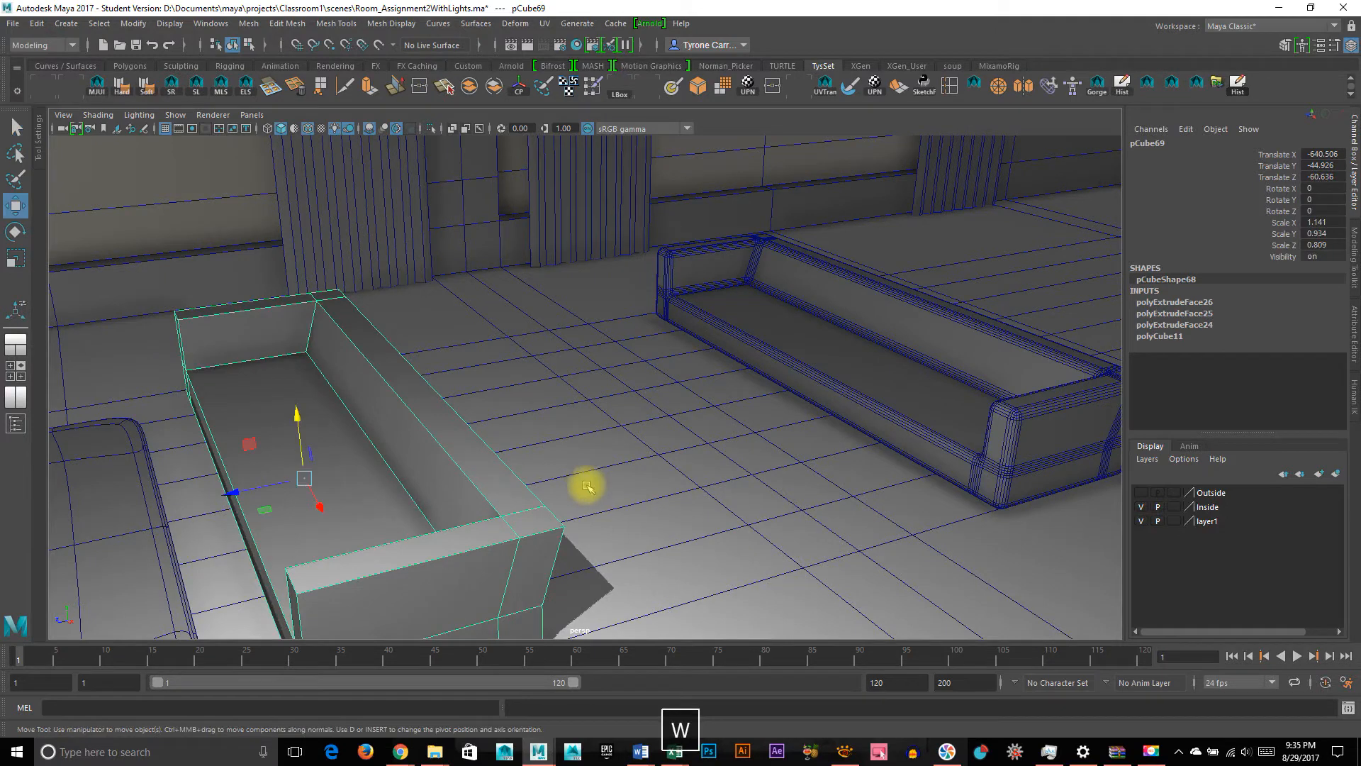
pyautogui.moveTo(222, 491); pyautogui.dragTo(874, 381)
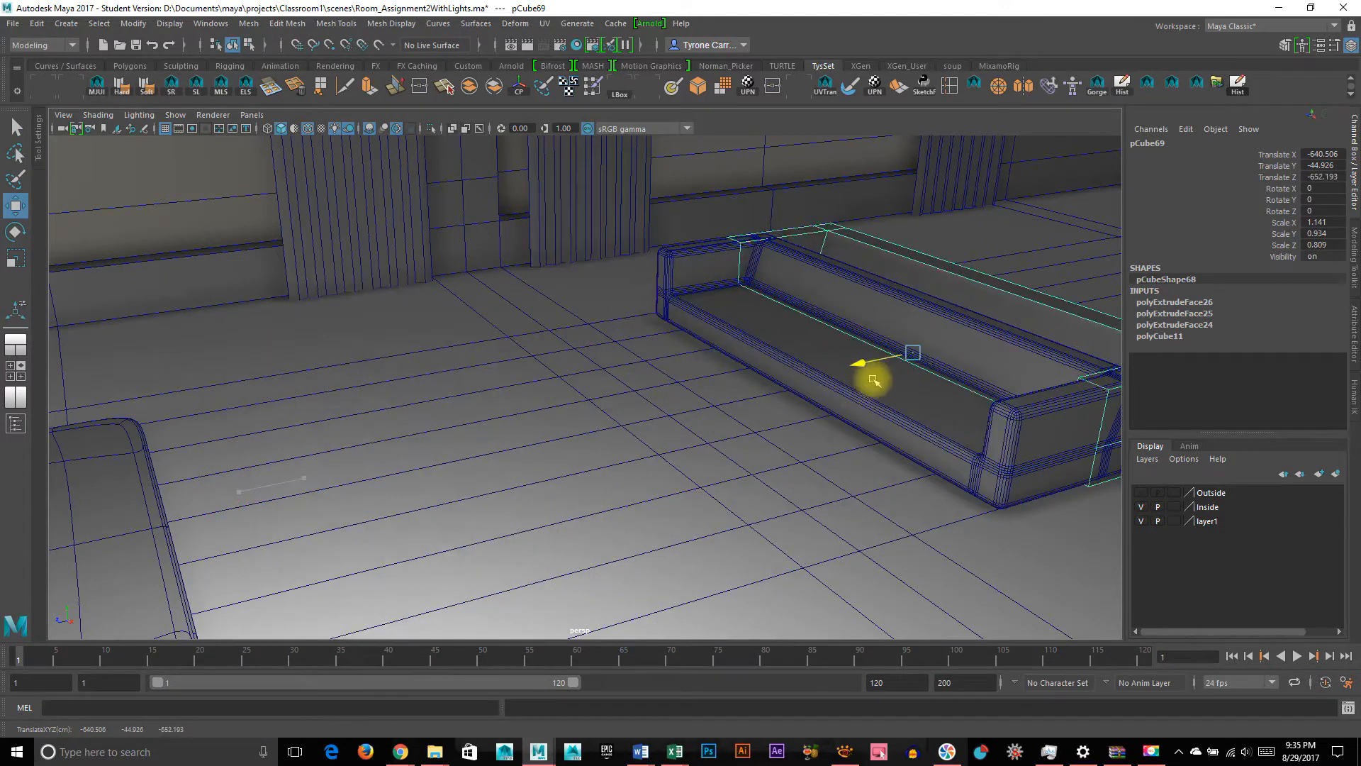
pyautogui.click(858, 383)
pyautogui.moveTo(768, 381); pyautogui.dragTo(306, 479)
# Examine the rounded corners and edges of the beveled couch up close and along its full front
pyautogui.keyDown('alt'); pyautogui.moveTo(482, 498); pyautogui.dragTo(492, 468); pyautogui.keyUp('alt')
pyautogui.keyDown('alt'); pyautogui.moveTo(492, 468); pyautogui.dragTo(765, 441, button='right'); pyautogui.keyUp('alt')
pyautogui.keyDown('alt'); pyautogui.moveTo(665, 437); pyautogui.dragTo(738, 450); pyautogui.keyUp('alt')
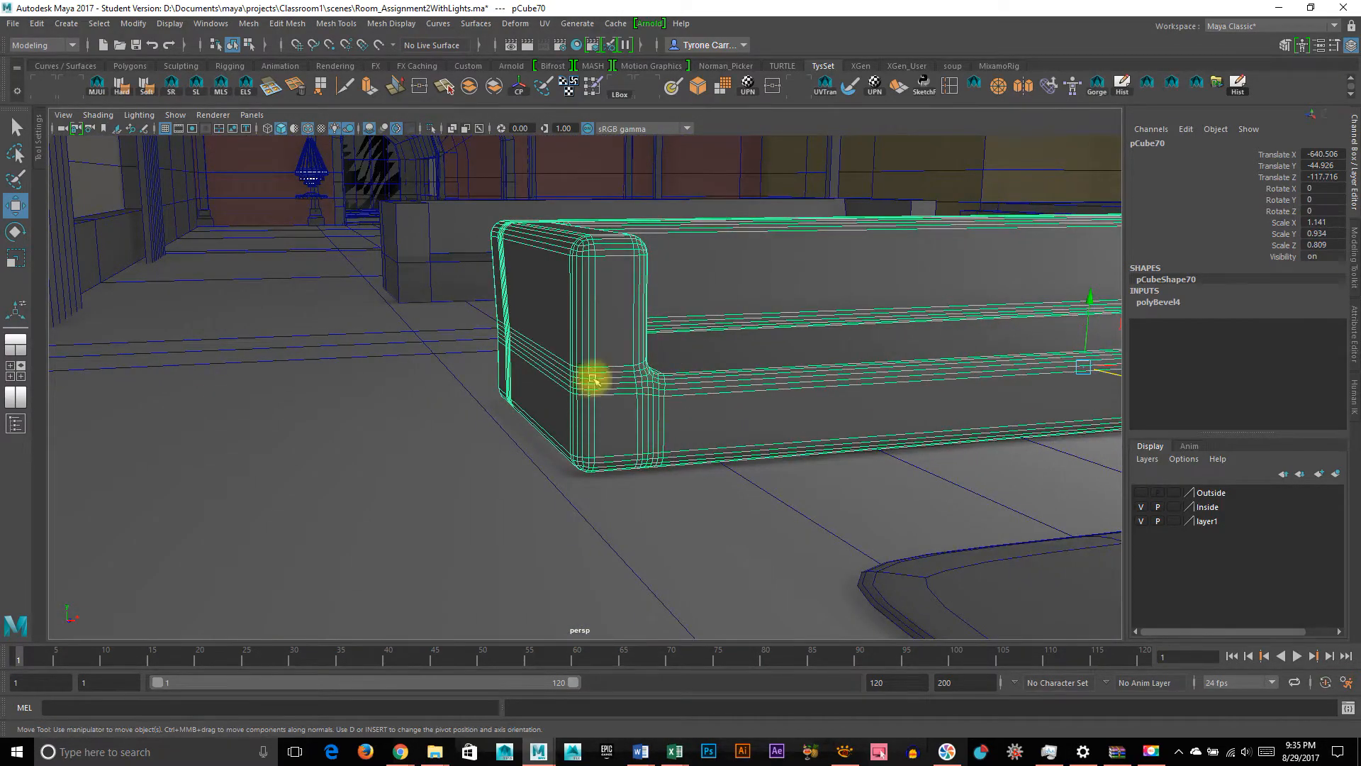
pyautogui.keyDown('alt'); pyautogui.moveTo(662, 509); pyautogui.dragTo(635, 514); pyautogui.keyUp('alt')
pyautogui.keyDown('alt'); pyautogui.moveTo(635, 513); pyautogui.dragTo(709, 468, button='right'); pyautogui.keyUp('alt')
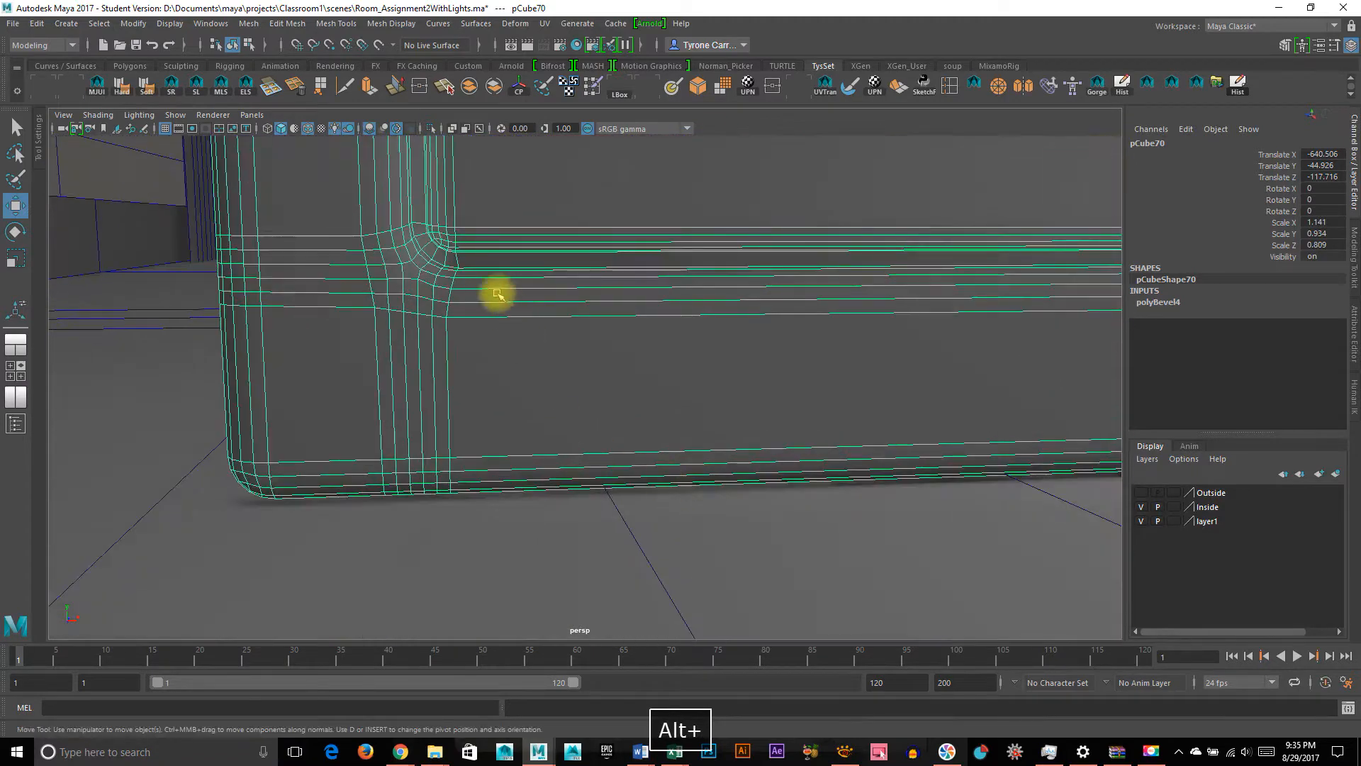
pyautogui.click(586, 571)
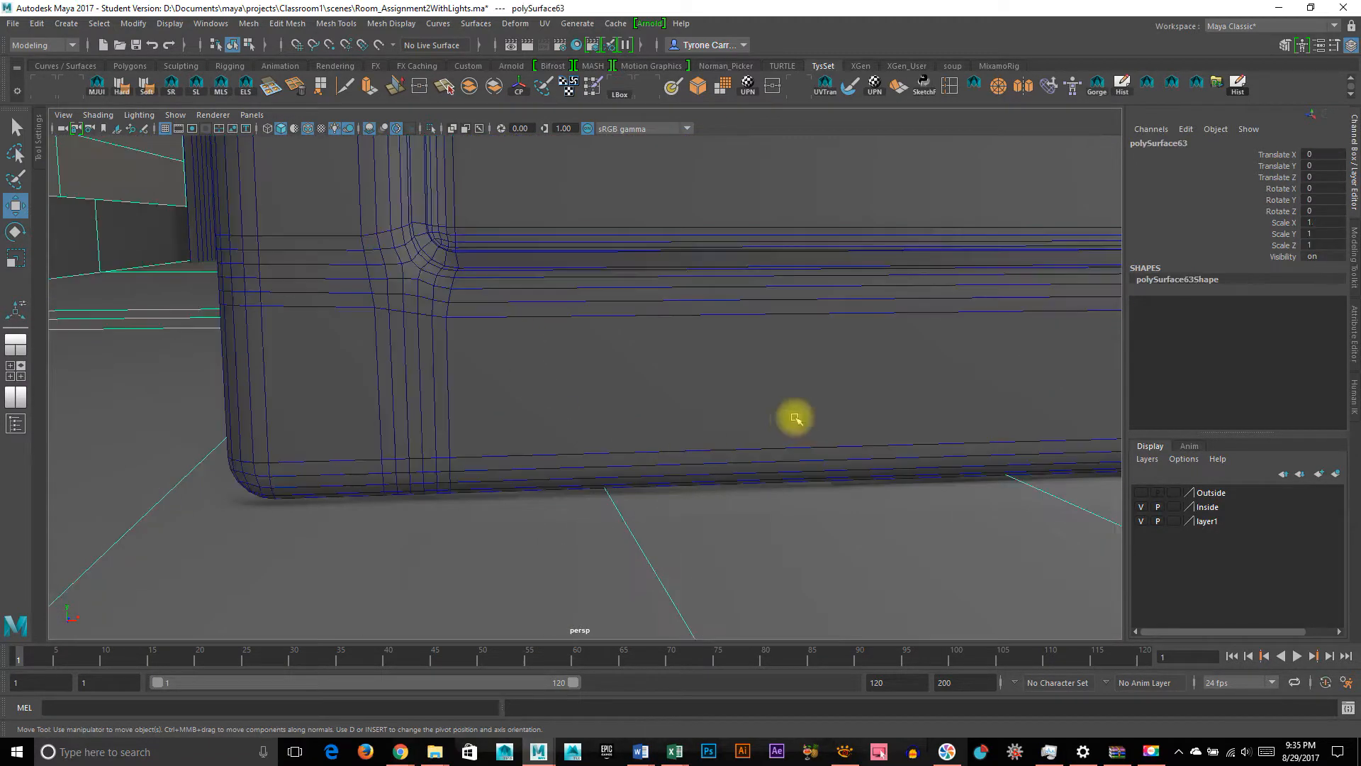
pyautogui.keyDown('alt'); pyautogui.moveTo(793, 417); pyautogui.dragTo(708, 428); pyautogui.keyUp('alt')
pyautogui.keyDown('alt'); pyautogui.moveTo(708, 428); pyautogui.dragTo(641, 435, button='right'); pyautogui.keyUp('alt')
pyautogui.keyDown('alt'); pyautogui.moveTo(812, 422); pyautogui.dragTo(793, 398); pyautogui.keyUp('alt')
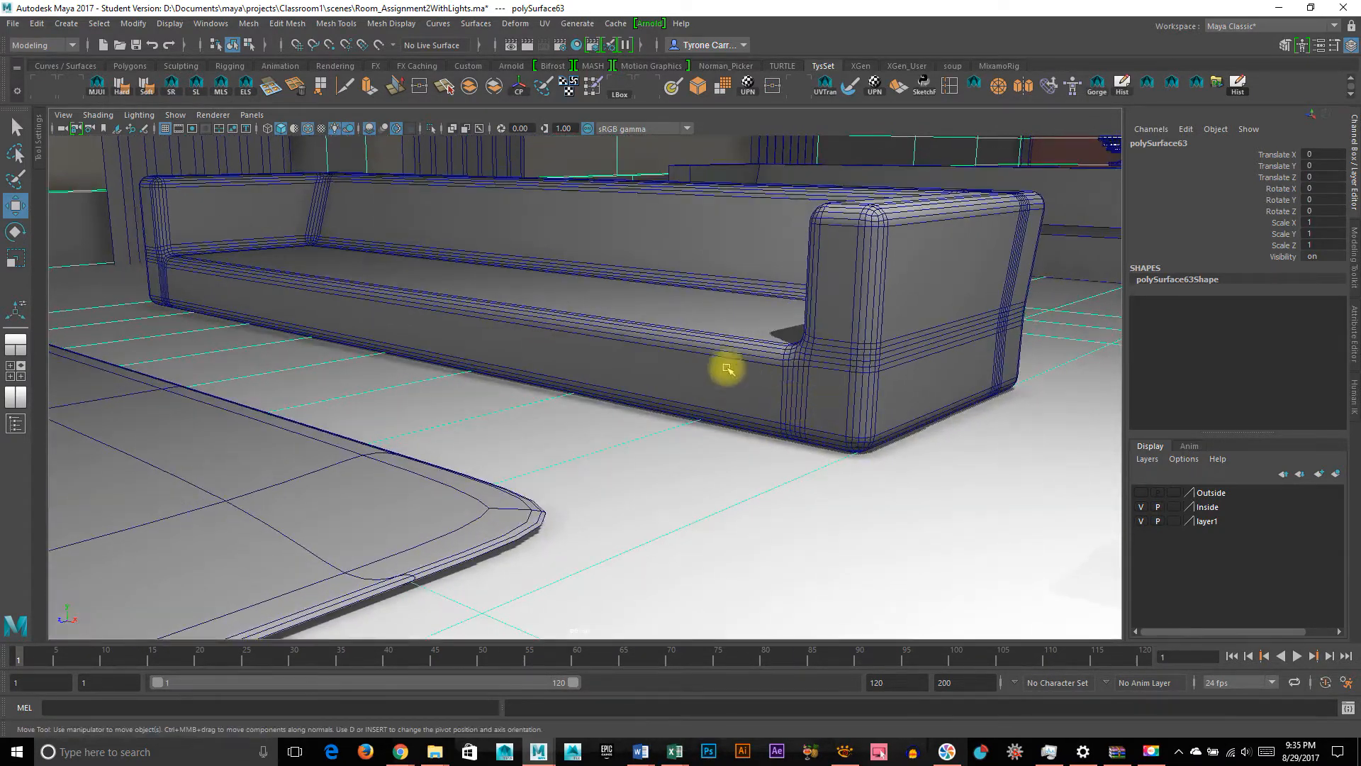
pyautogui.keyDown('alt'); pyautogui.moveTo(877, 400); pyautogui.dragTo(895, 404); pyautogui.keyUp('alt')
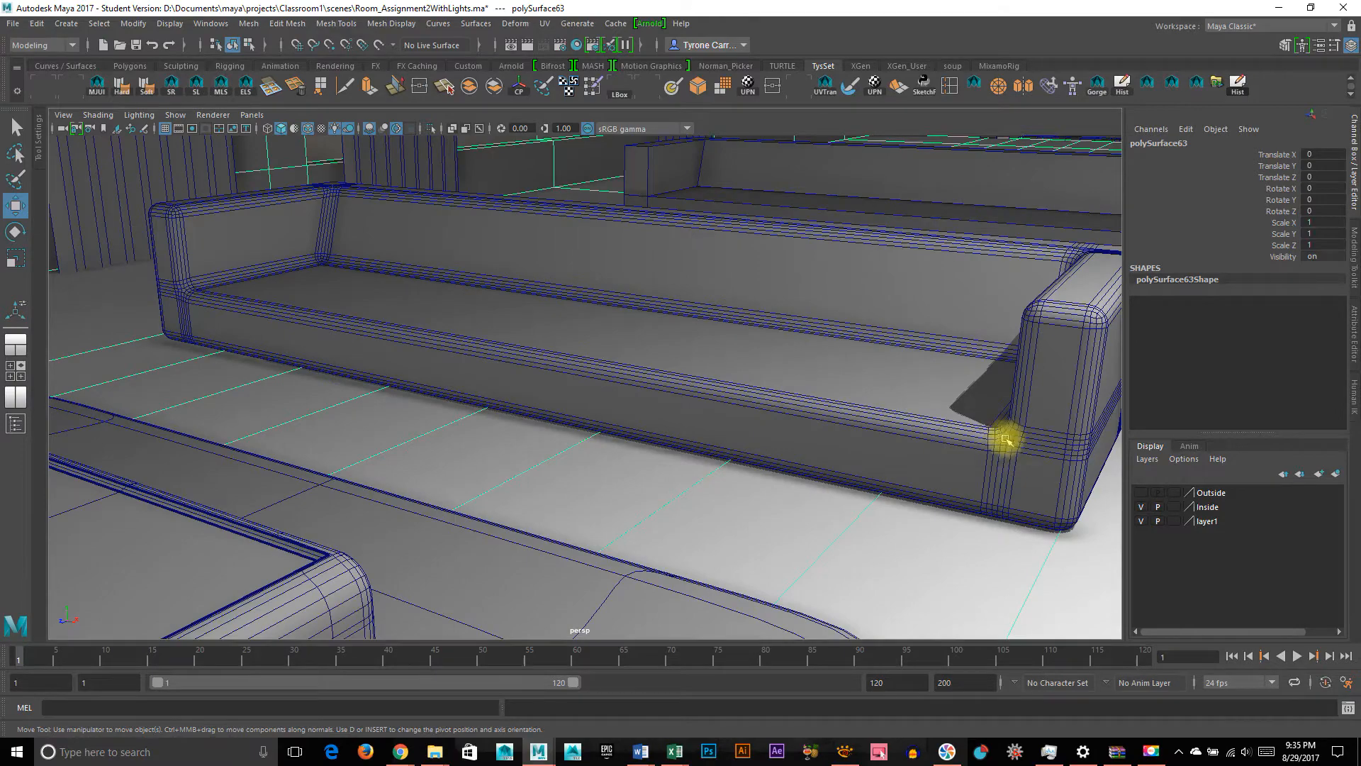
pyautogui.keyDown('alt'); pyautogui.moveTo(482, 412); pyautogui.dragTo(744, 445); pyautogui.keyUp('alt')
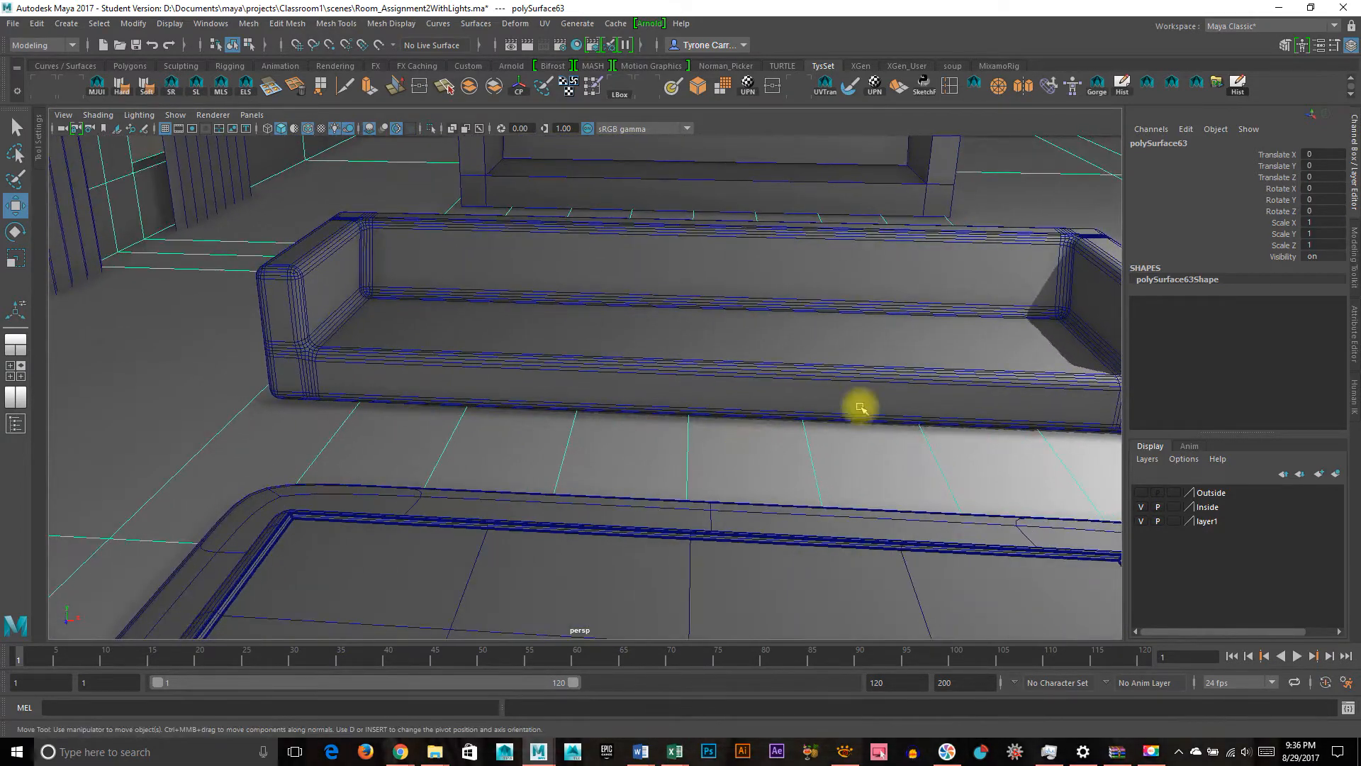
pyautogui.keyDown('alt'); pyautogui.moveTo(701, 371); pyautogui.dragTo(440, 328); pyautogui.keyUp('alt')
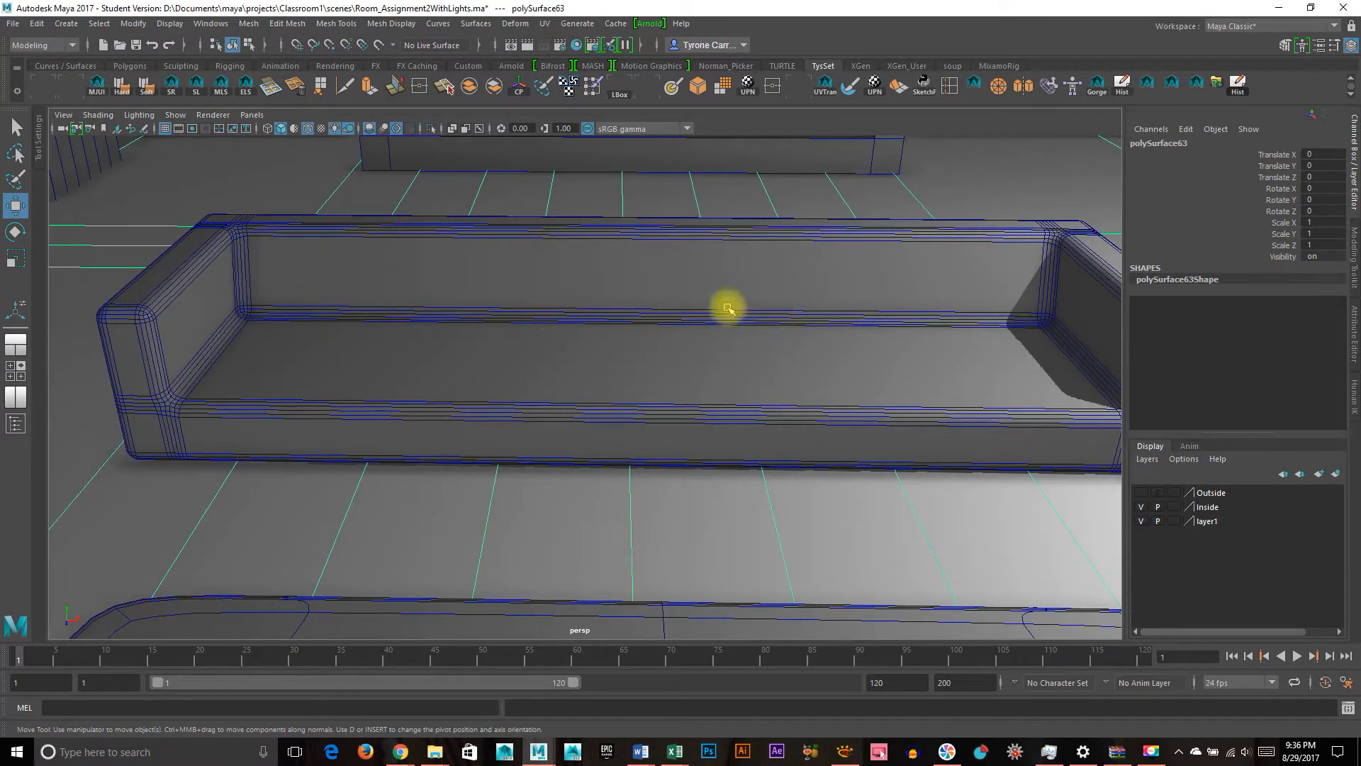
# Insert three evenly spaced edge loops across the length of the beveled couch, using Multiple edge loops
pyautogui.click(950, 86)
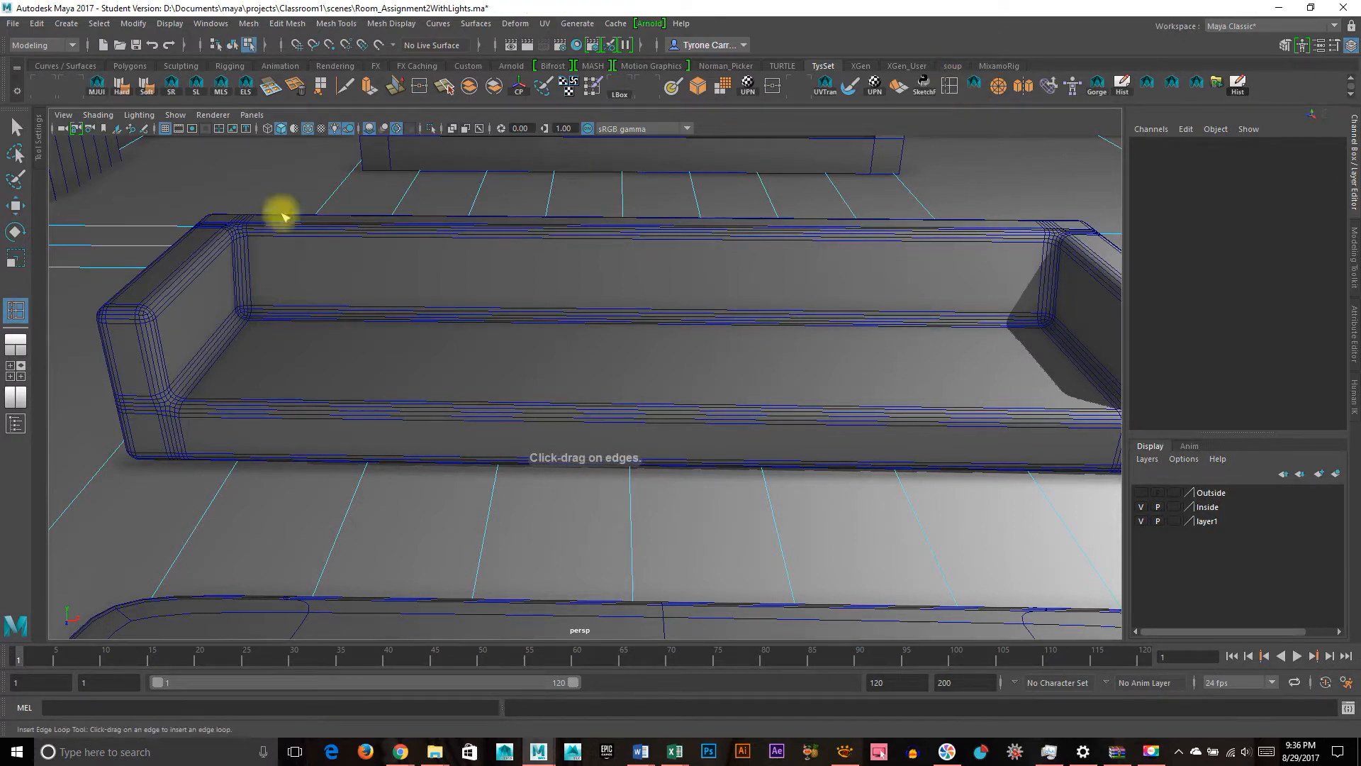
pyautogui.doubleClick(15, 310)
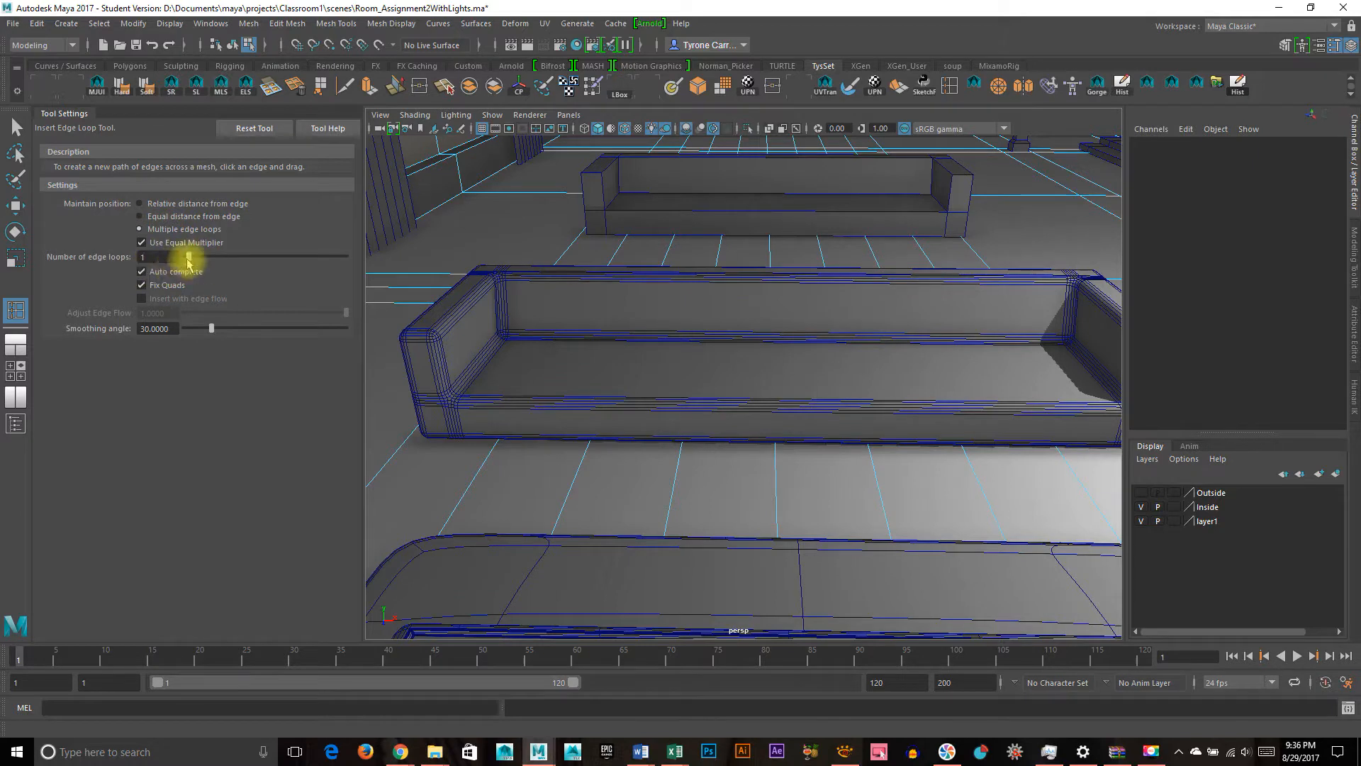
pyautogui.click(827, 409)
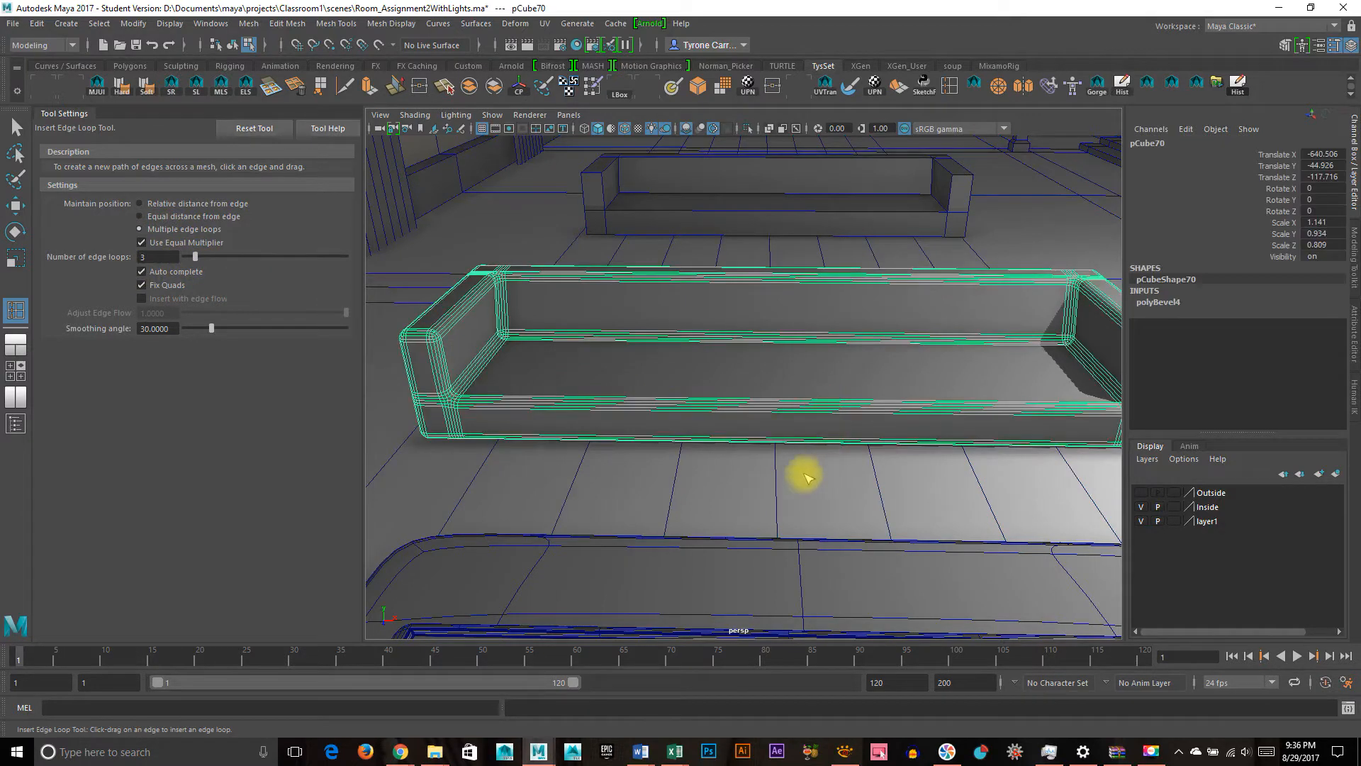
pyautogui.click(805, 404)
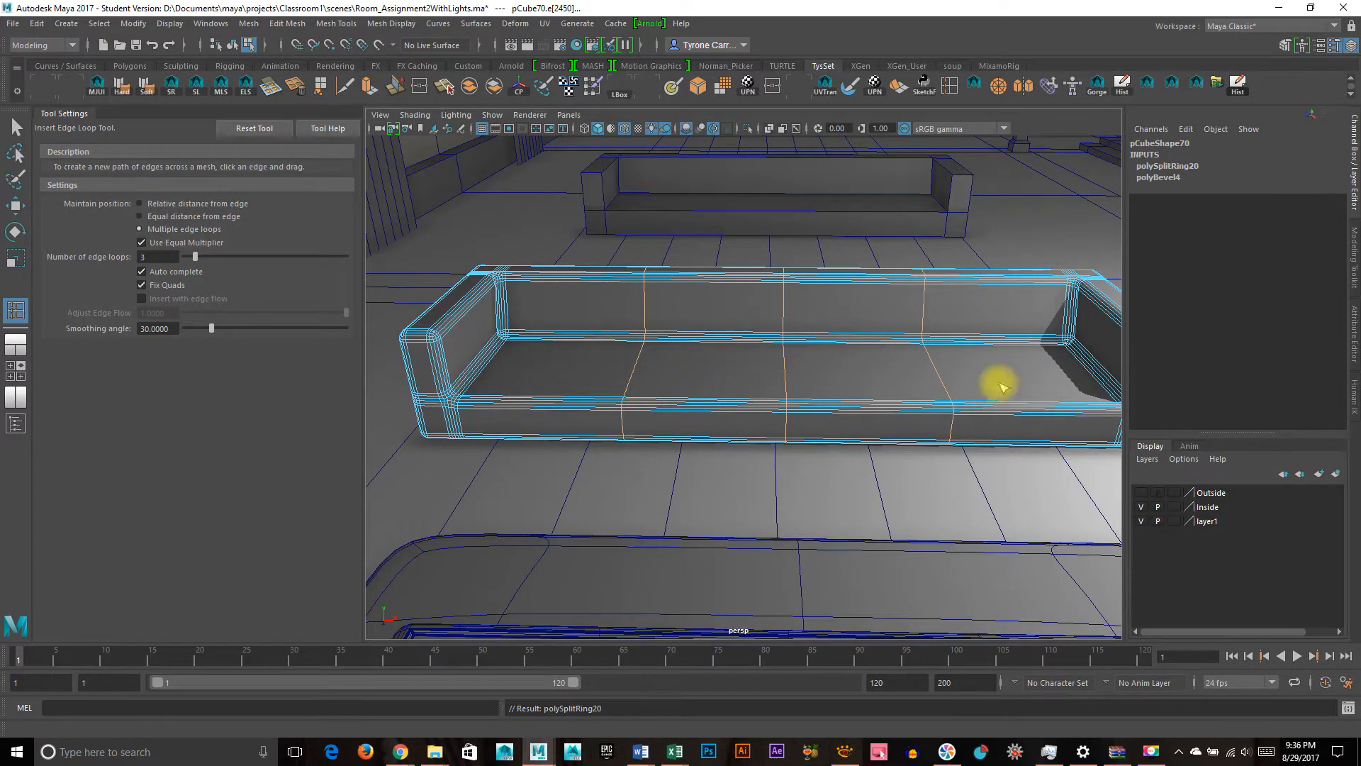
pyautogui.click(14, 126)
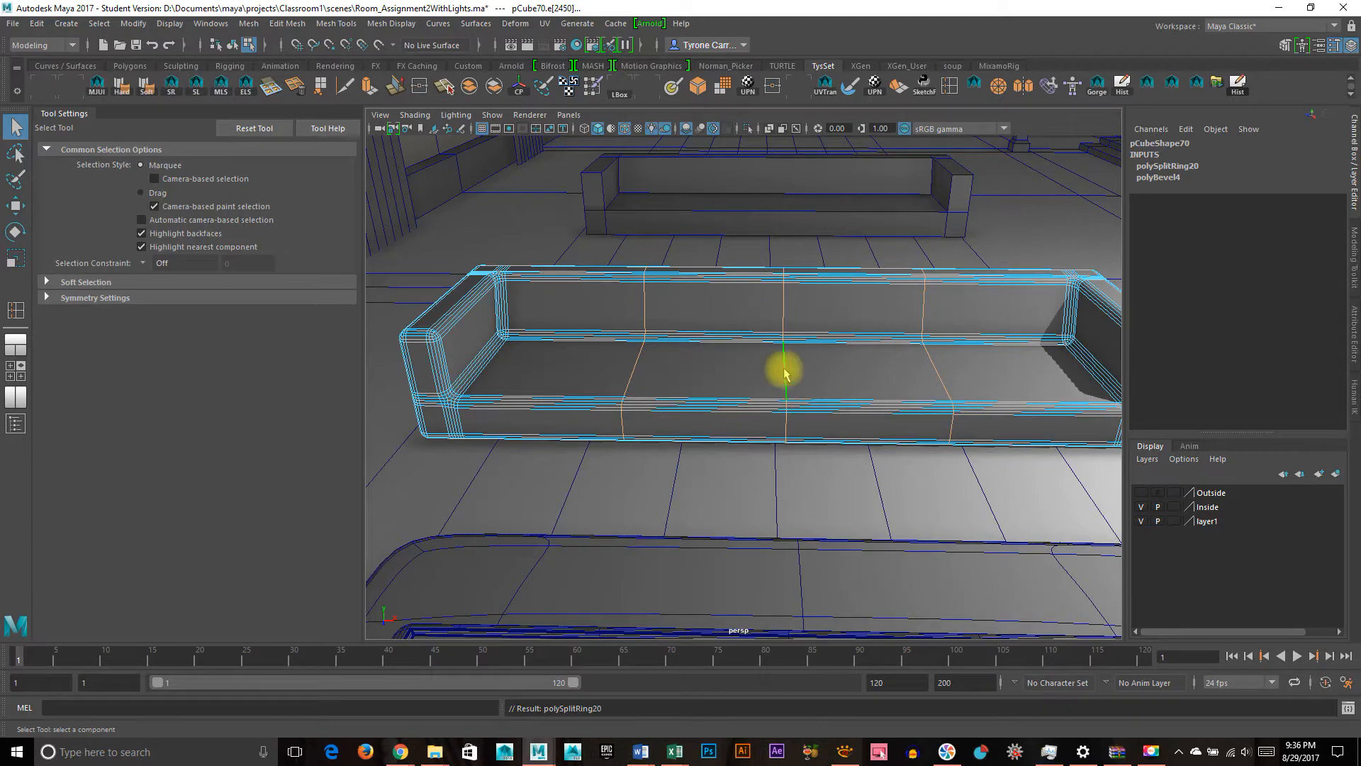
# Create a polygon cube about 93 wide, 23 high and 69 deep near the couch's end for a seat cushion
pyautogui.keyDown('alt'); pyautogui.moveTo(753, 441); pyautogui.dragTo(770, 409); pyautogui.keyUp('alt')
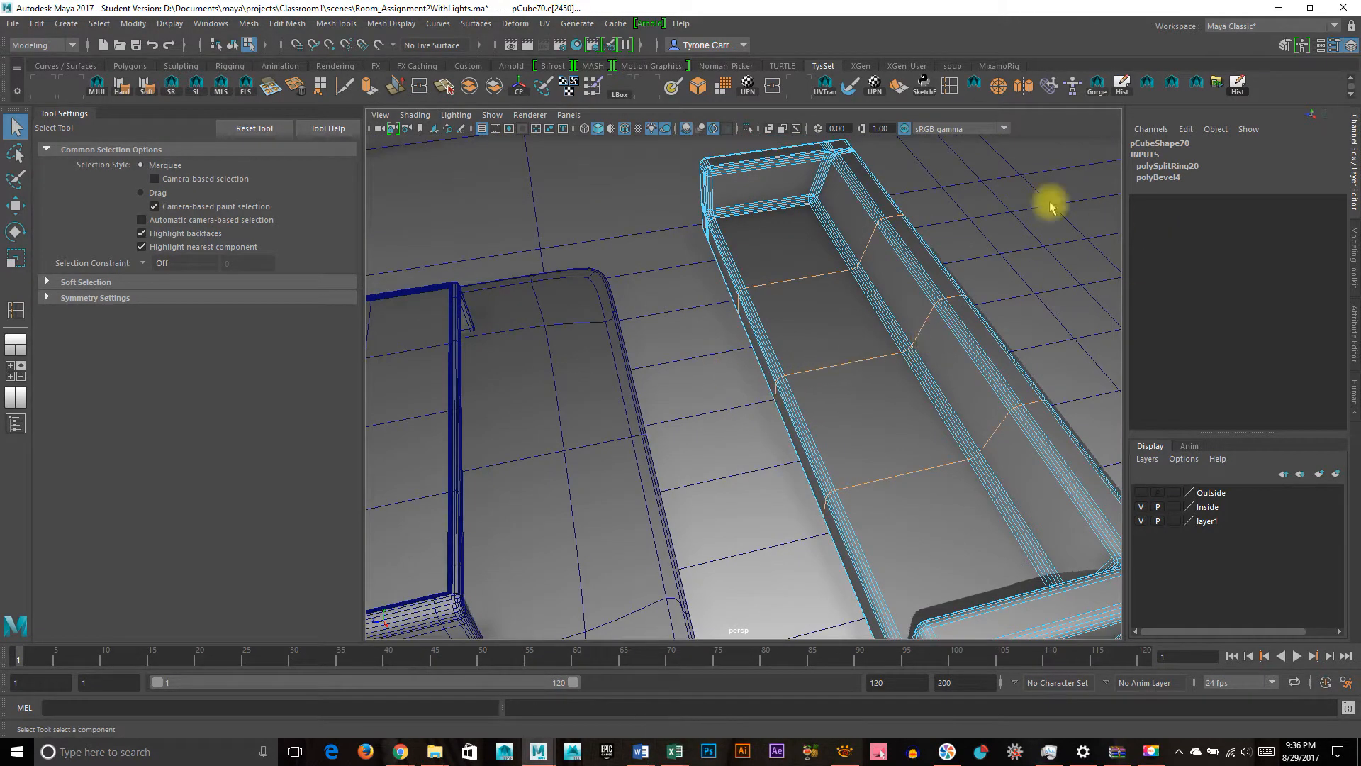
pyautogui.click(66, 23)
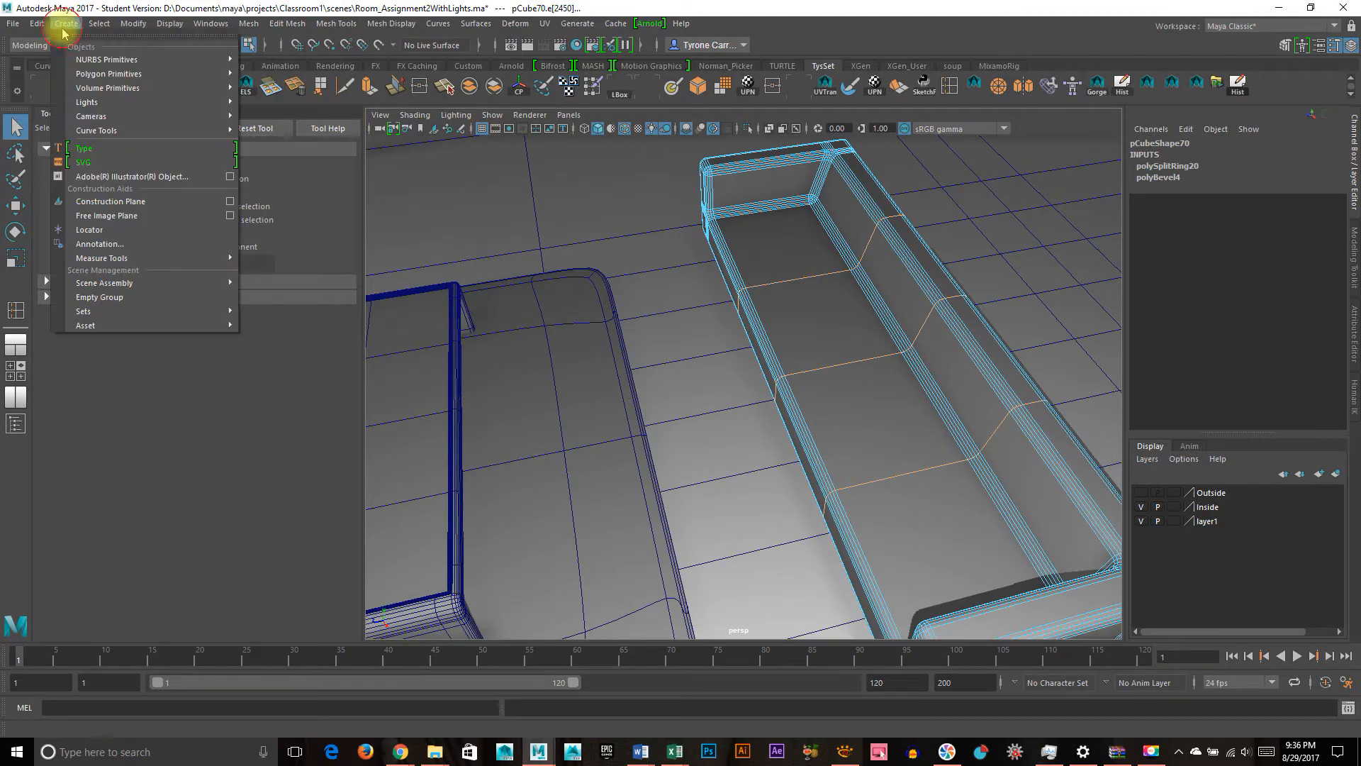
pyautogui.moveTo(83, 74)
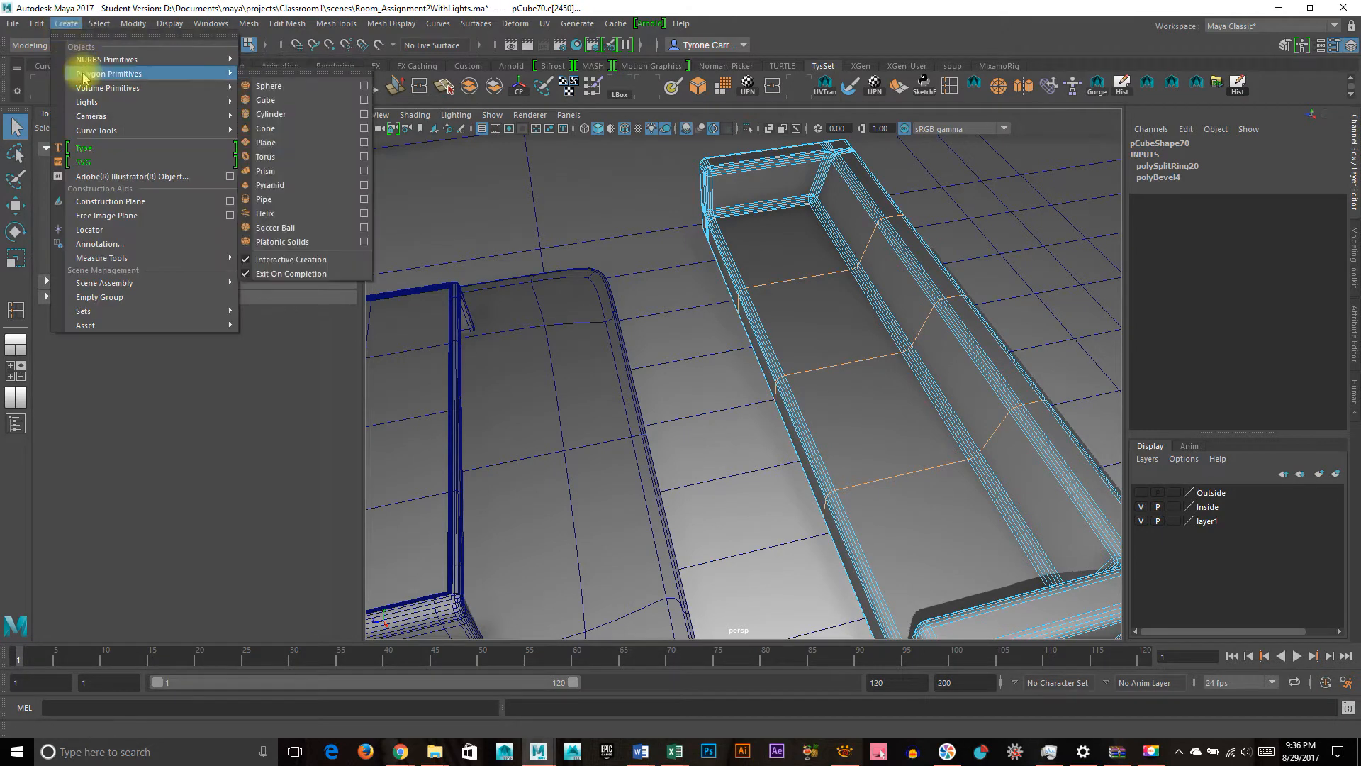
pyautogui.click(280, 104)
pyautogui.keyDown('alt'); pyautogui.moveTo(647, 234); pyautogui.dragTo(742, 398); pyautogui.keyUp('alt')
pyautogui.moveTo(547, 198); pyautogui.dragTo(555, 138)
pyautogui.press('w')
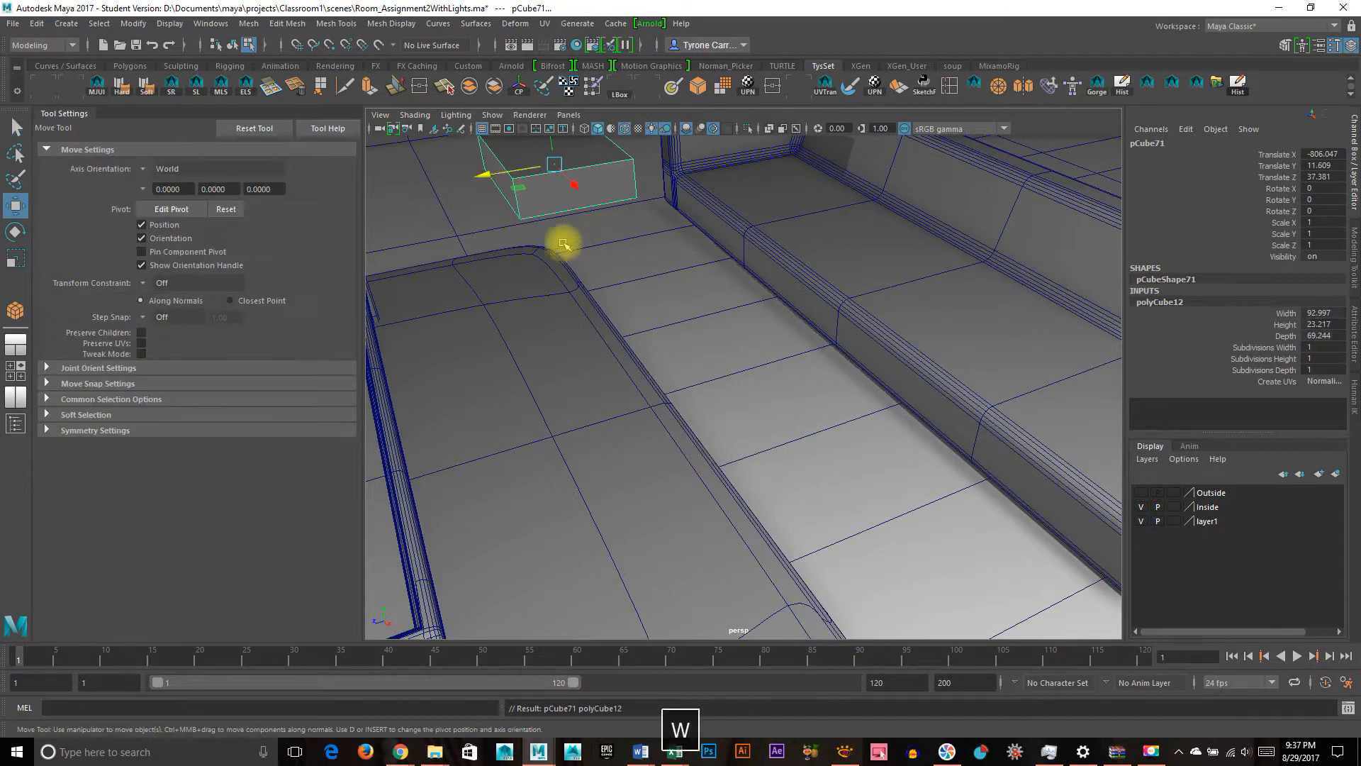
# Move the cushion cube onto the couch seat beside the arm, to about -17.19 in Y and -119.25 in Z
pyautogui.moveTo(486, 181); pyautogui.dragTo(829, 260)
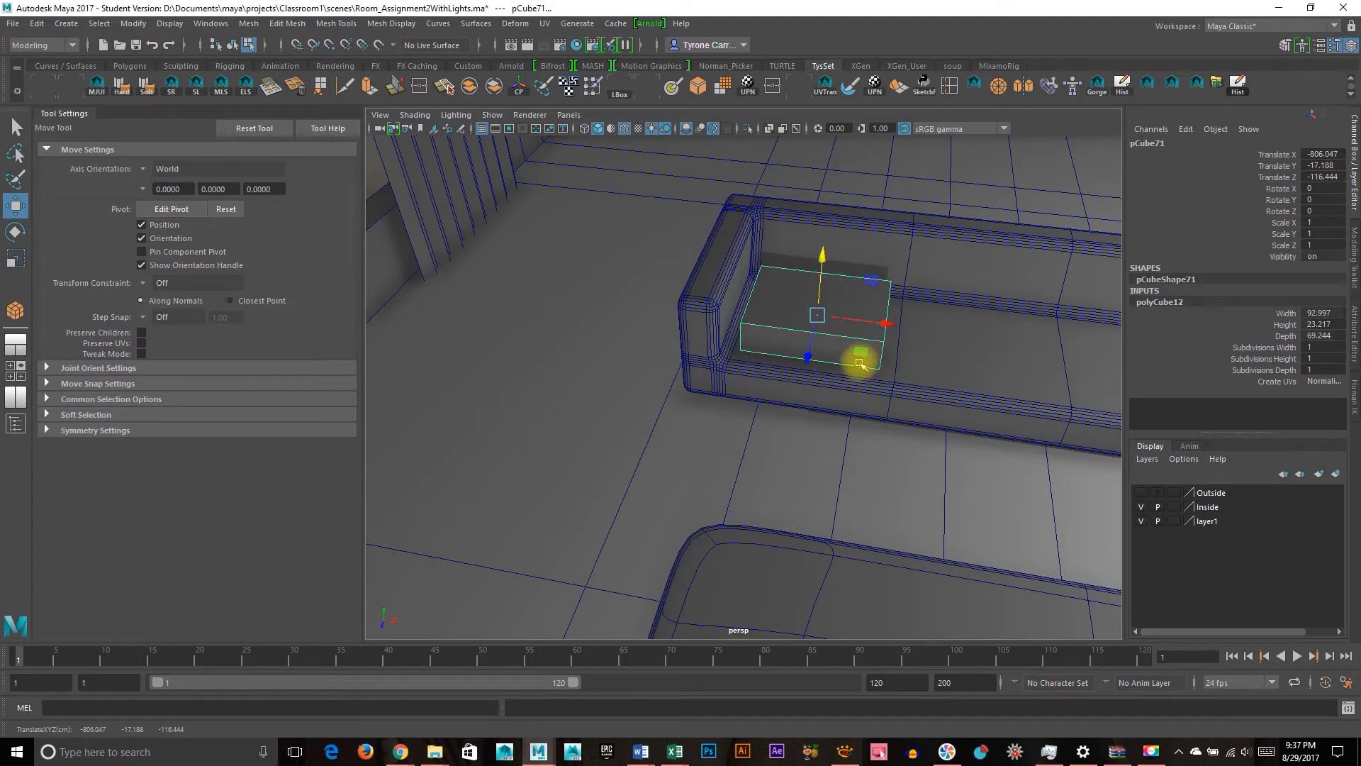
pyautogui.press('f')
pyautogui.keyDown('alt'); pyautogui.moveTo(881, 488); pyautogui.dragTo(755, 461); pyautogui.keyUp('alt')
pyautogui.keyDown('alt'); pyautogui.moveTo(918, 471); pyautogui.dragTo(768, 462, button='right'); pyautogui.keyUp('alt')
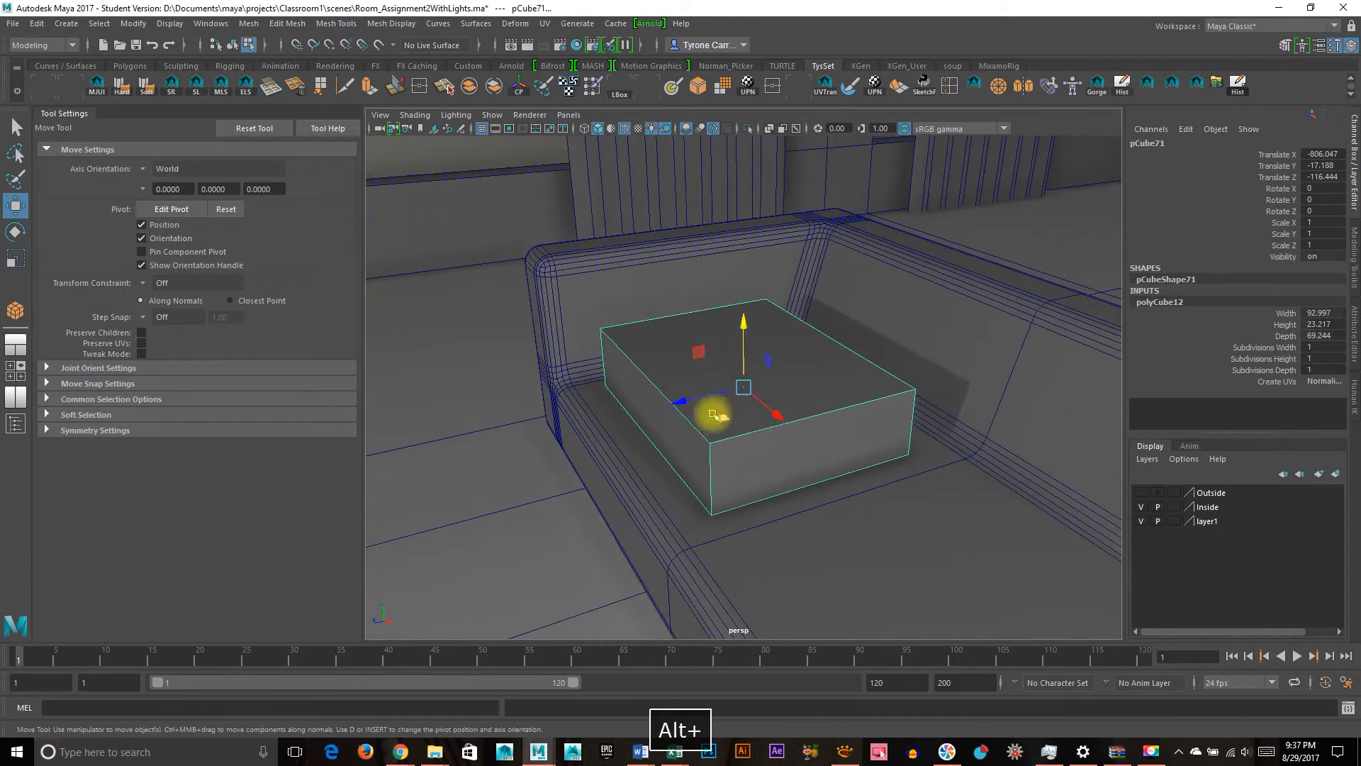
pyautogui.moveTo(674, 395); pyautogui.dragTo(686, 398)
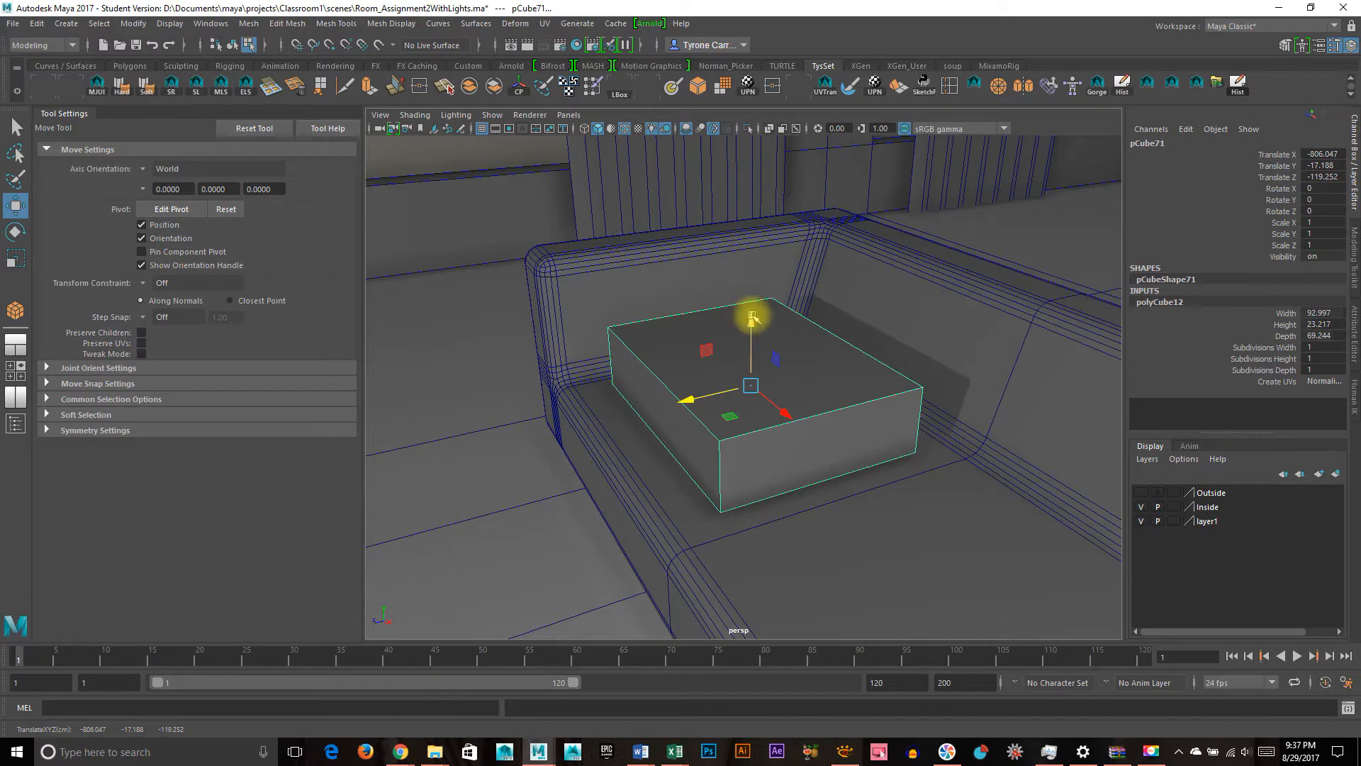
# Scale the cushion cube to about 1.17 in X, 0.82 in Y and 1.41 in Z to fill its seat section
pyautogui.moveTo(752, 317); pyautogui.dragTo(753, 338)
pyautogui.press('r')
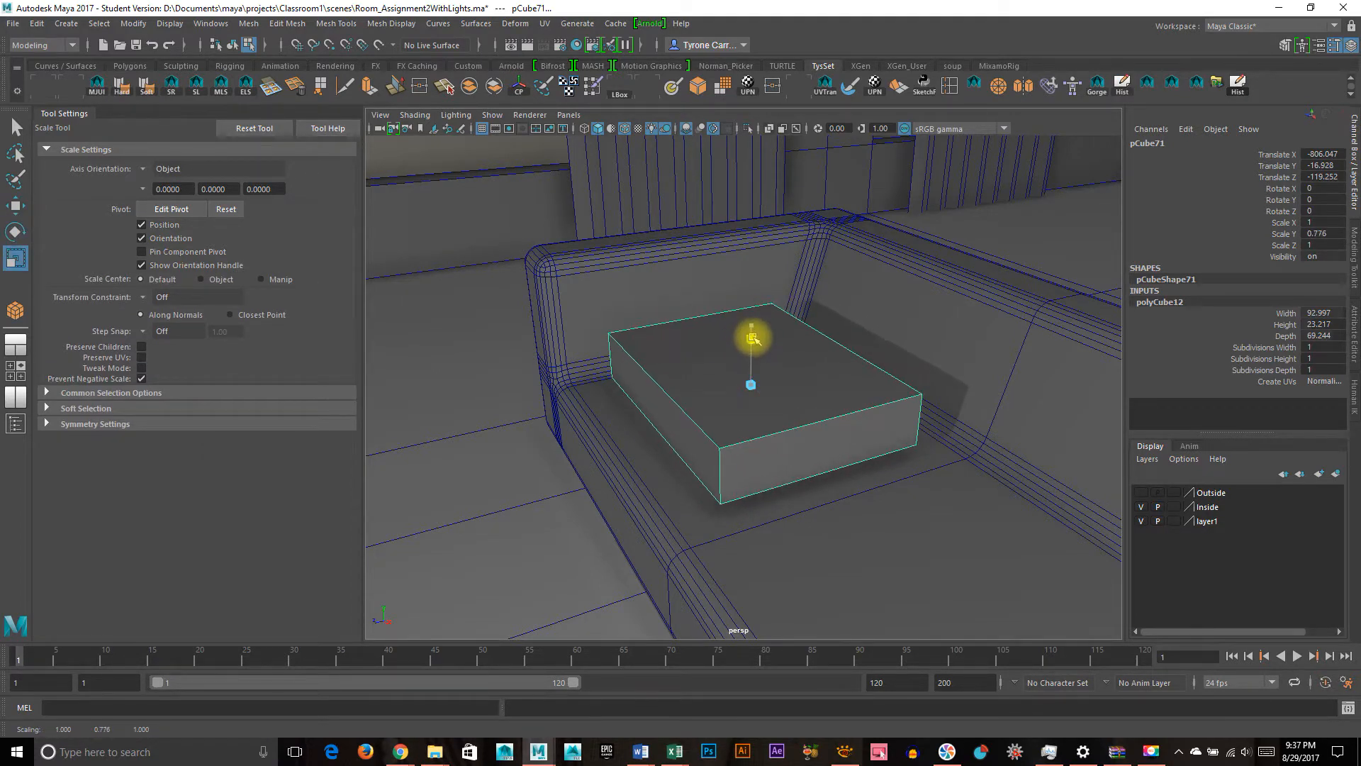
pyautogui.press('r')
pyautogui.moveTo(691, 400)
pyautogui.mouseDown()
pyautogui.moveTo(647, 395)
pyautogui.moveTo(664, 402)
pyautogui.mouseUp()
pyautogui.keyDown('alt'); pyautogui.moveTo(735, 516); pyautogui.dragTo(960, 401); pyautogui.keyUp('alt')
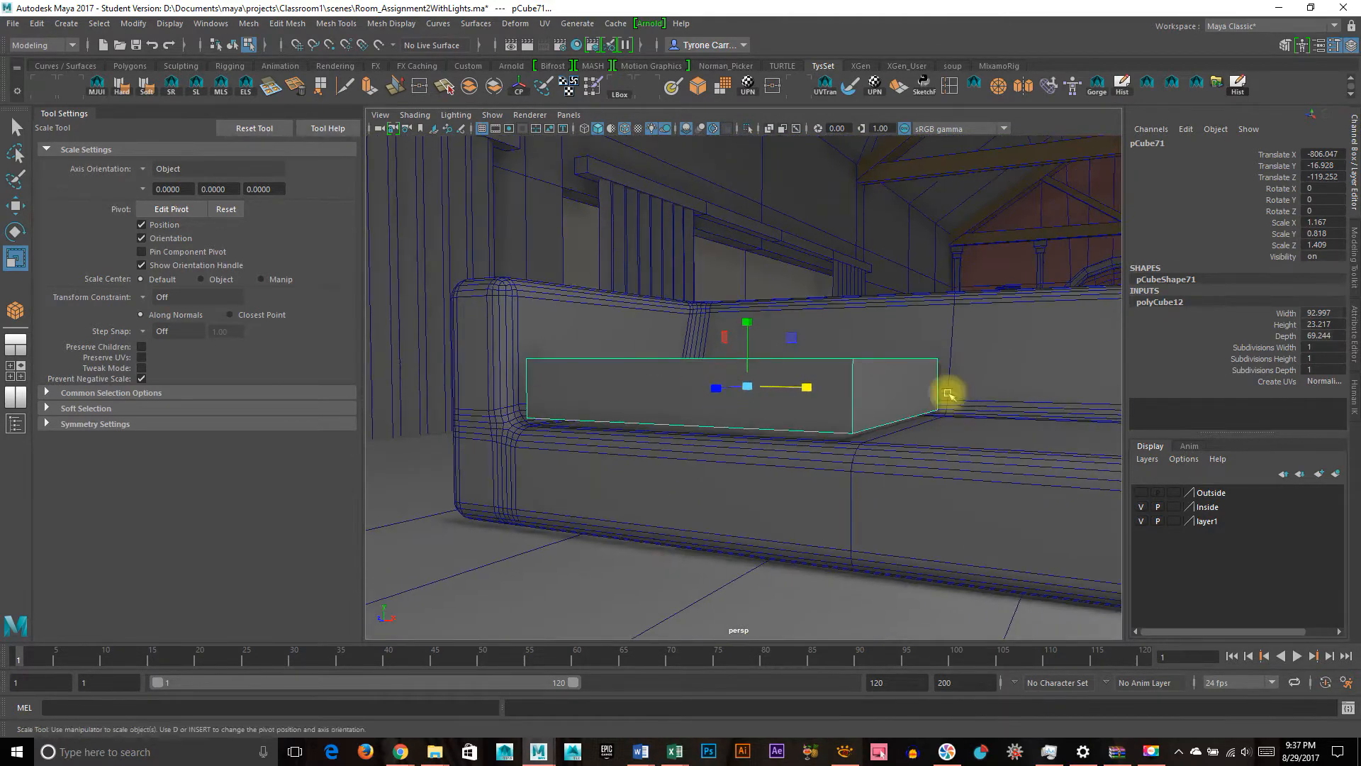
pyautogui.keyDown('alt'); pyautogui.moveTo(832, 330); pyautogui.dragTo(790, 470); pyautogui.keyUp('alt')
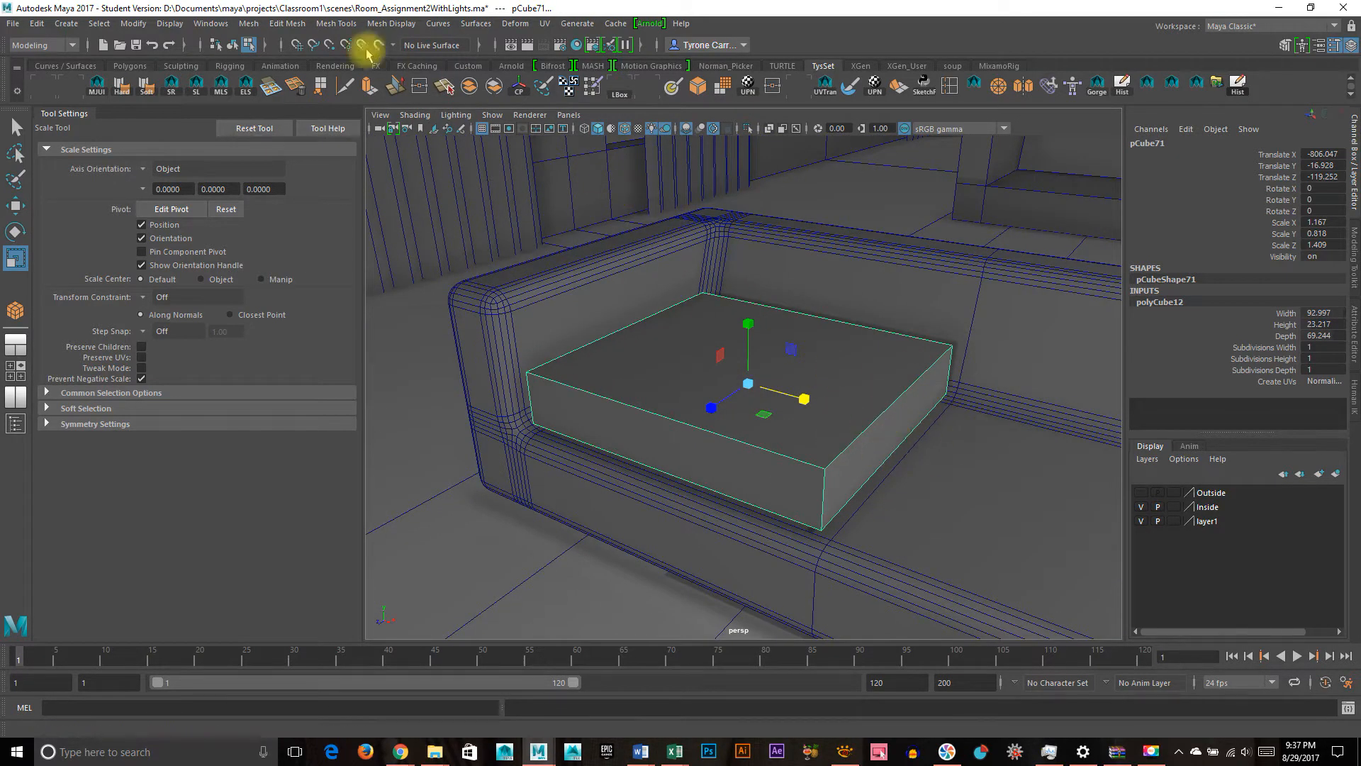
# Bevel the cushion cube with 4 segments and a fraction of 0.8
pyautogui.click(329, 24)
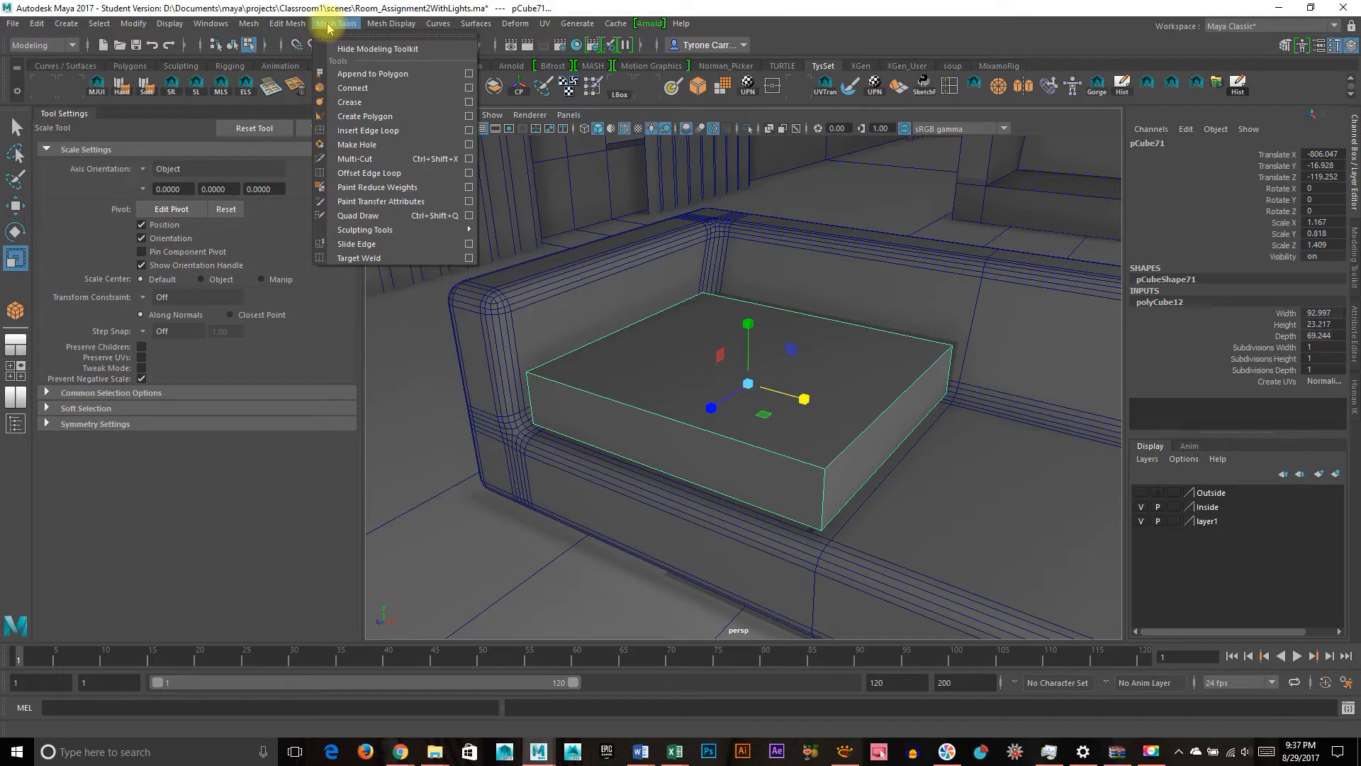
pyautogui.moveTo(295, 25)
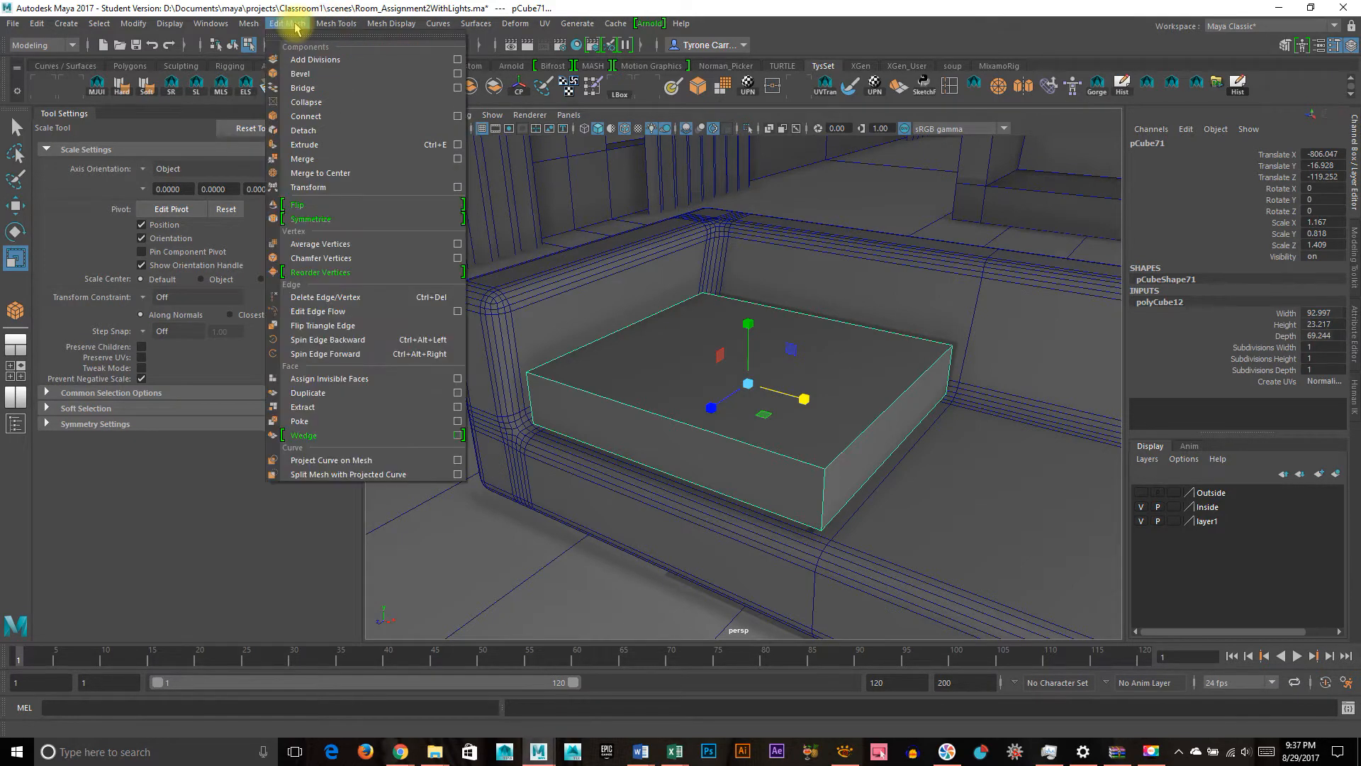
pyautogui.click(295, 73)
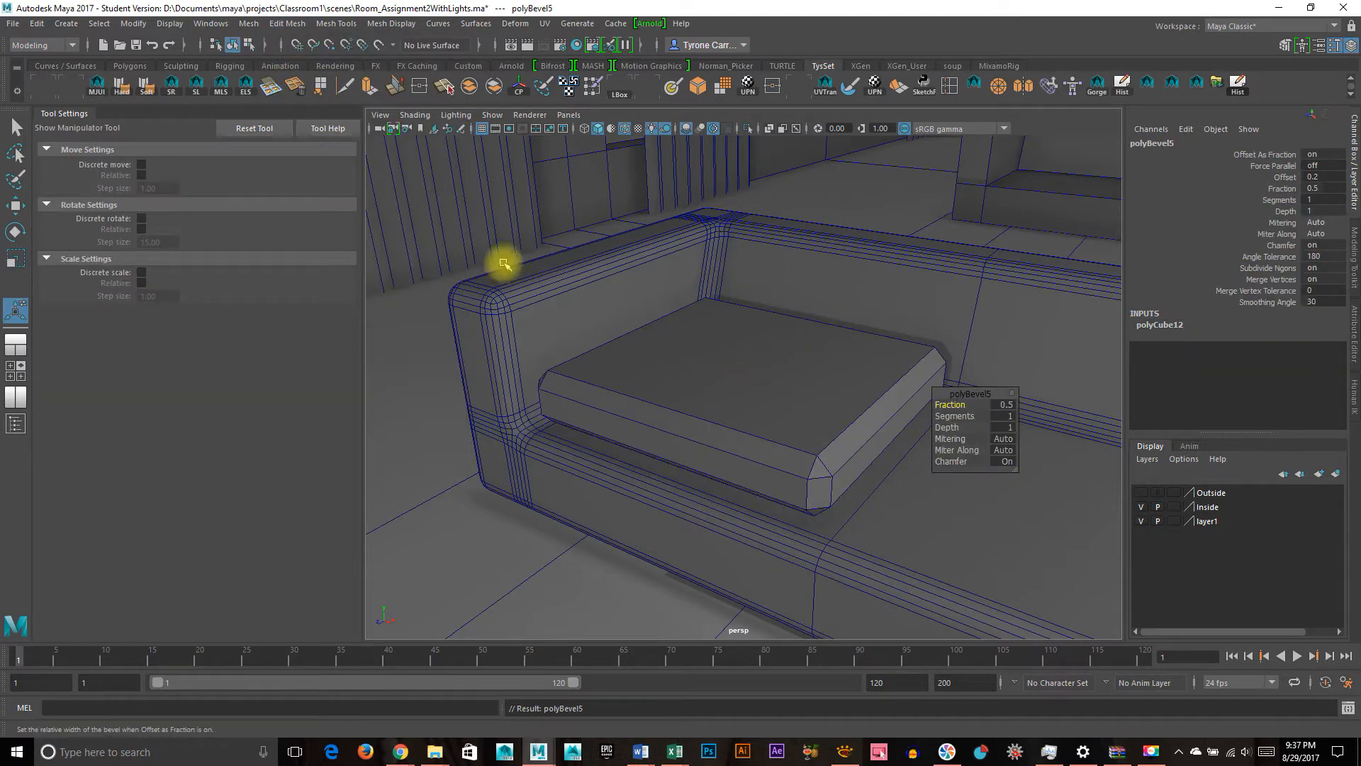
pyautogui.moveTo(955, 416); pyautogui.dragTo(979, 416)
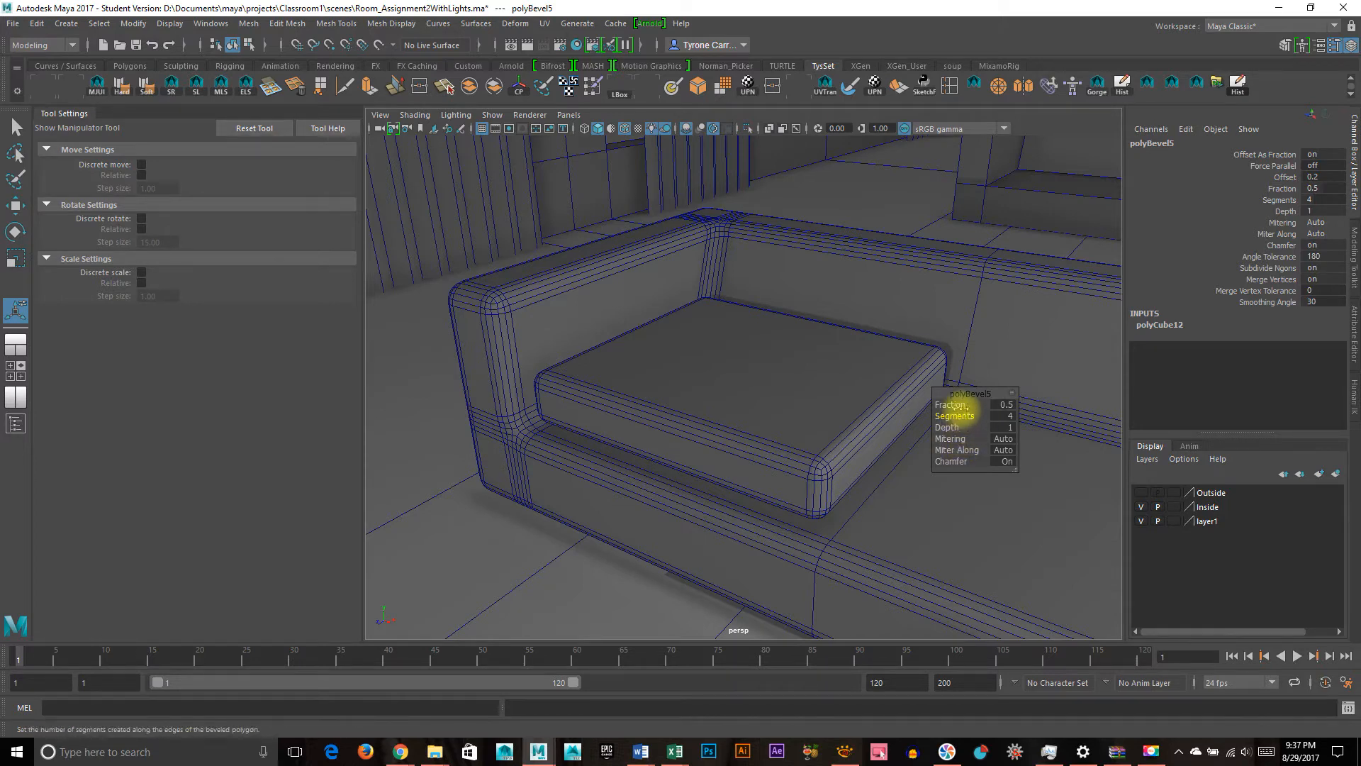
pyautogui.moveTo(965, 404); pyautogui.dragTo(967, 405)
pyautogui.keyDown('alt'); pyautogui.moveTo(730, 471); pyautogui.dragTo(839, 490); pyautogui.keyUp('alt')
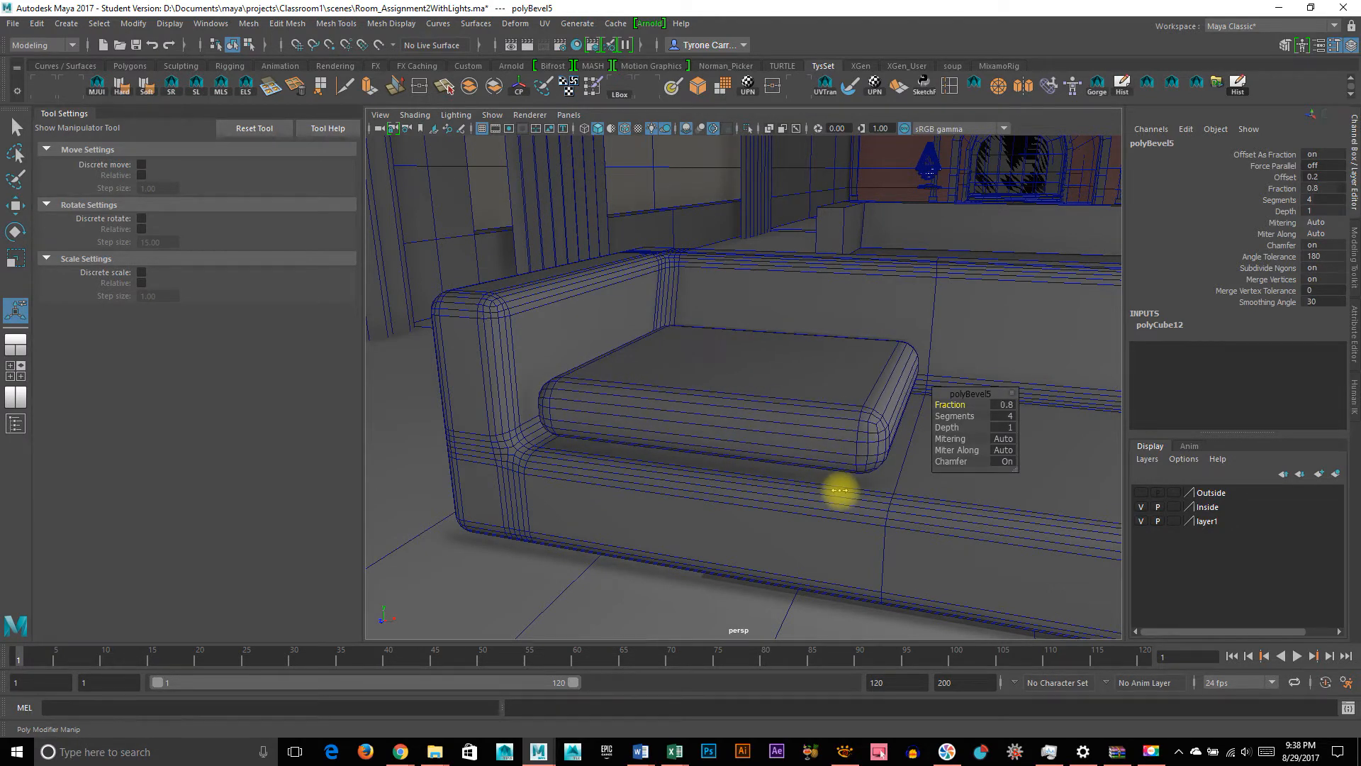
# Lower the cushion to about -20.57 in Y and scale it to about 1.25 in X and 1.44 in Z
pyautogui.press('w')
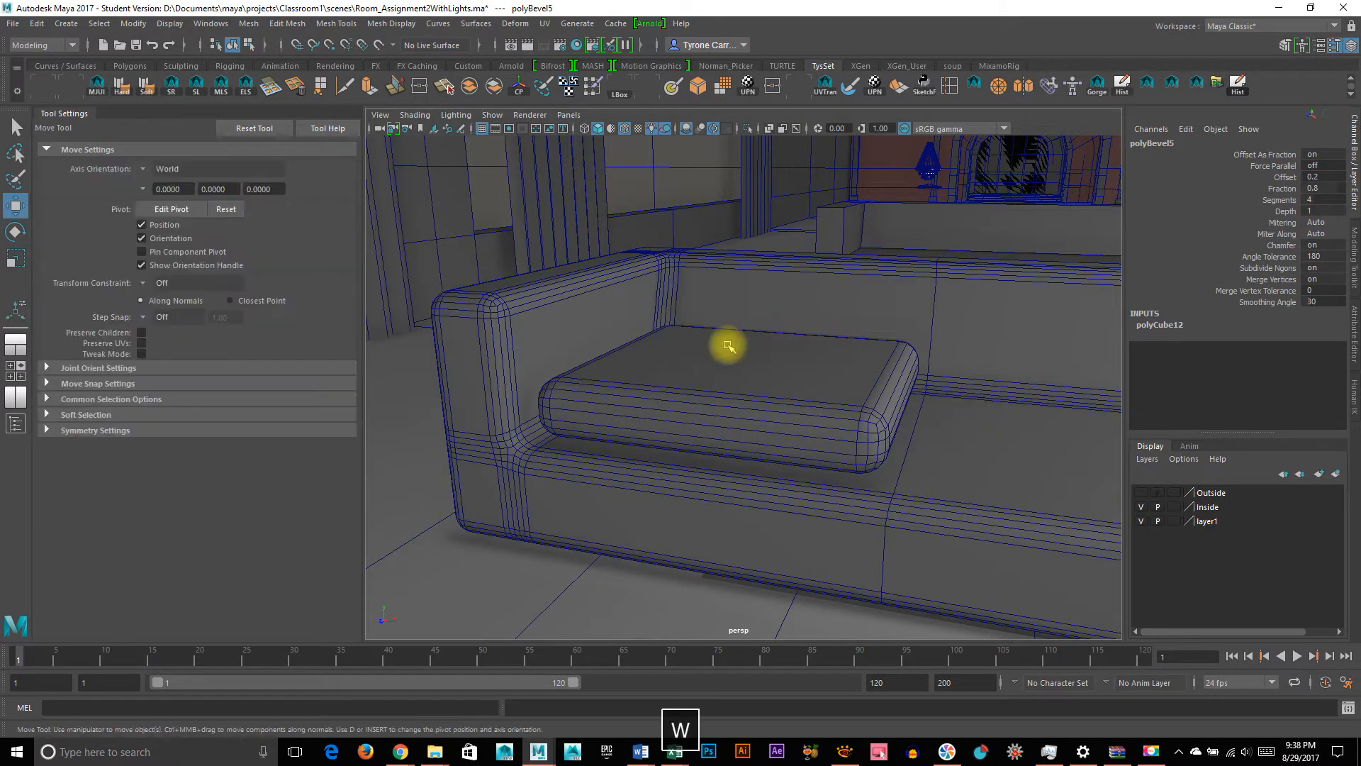
pyautogui.click(742, 376)
pyautogui.moveTo(742, 376); pyautogui.dragTo(759, 510)
pyautogui.press('r')
pyautogui.moveTo(807, 391); pyautogui.dragTo(796, 434)
pyautogui.moveTo(695, 395); pyautogui.dragTo(693, 397)
pyautogui.moveTo(641, 465)
pyautogui.keyDown('alt'); pyautogui.mouseDown()
pyautogui.moveTo(669, 456)
pyautogui.moveTo(657, 450)
pyautogui.mouseUp(); pyautogui.keyUp('alt')
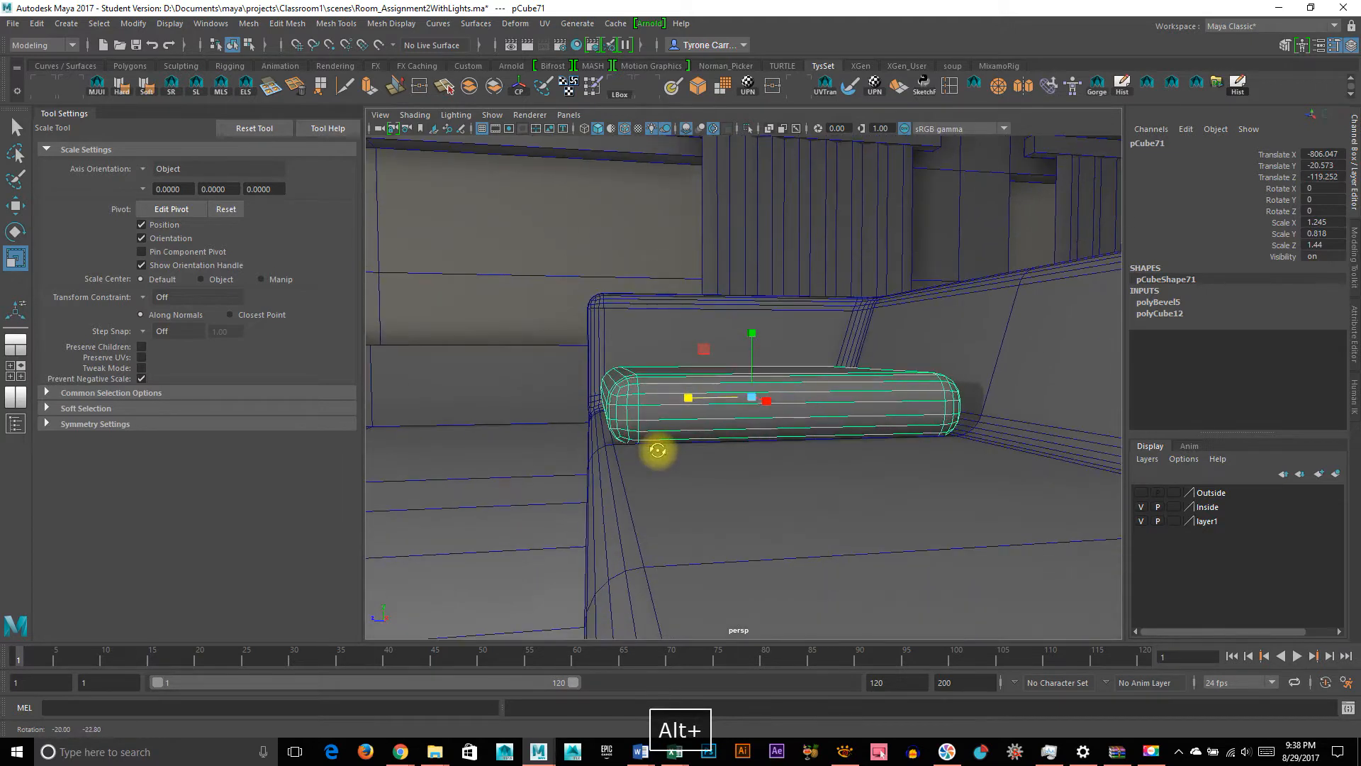
# Insert an edge loop around the middle of the cushion's sides, using Equal distance from edge
pyautogui.moveTo(694, 418); pyautogui.dragTo(707, 303, button='right')
pyautogui.keyDown('alt'); pyautogui.moveTo(486, 373); pyautogui.dragTo(617, 383, button='right'); pyautogui.keyUp('alt')
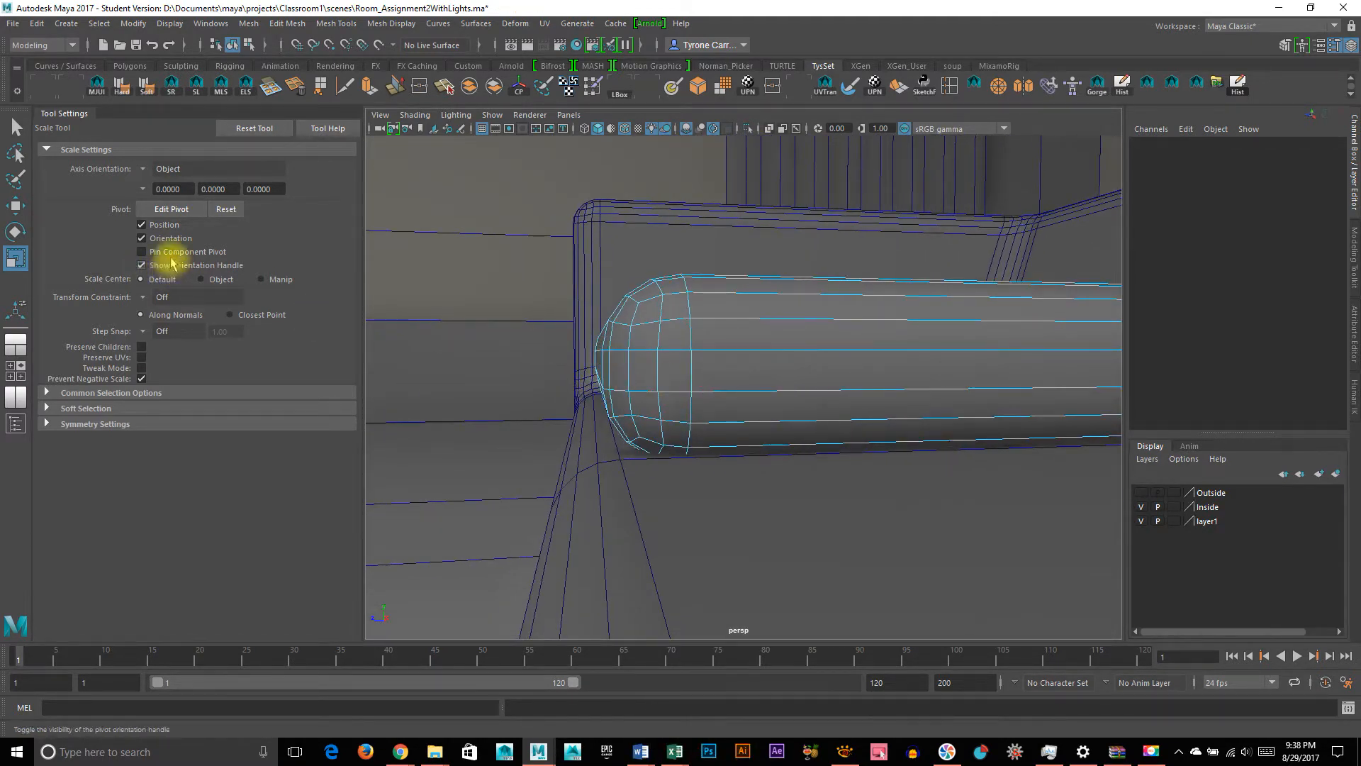
pyautogui.click(951, 86)
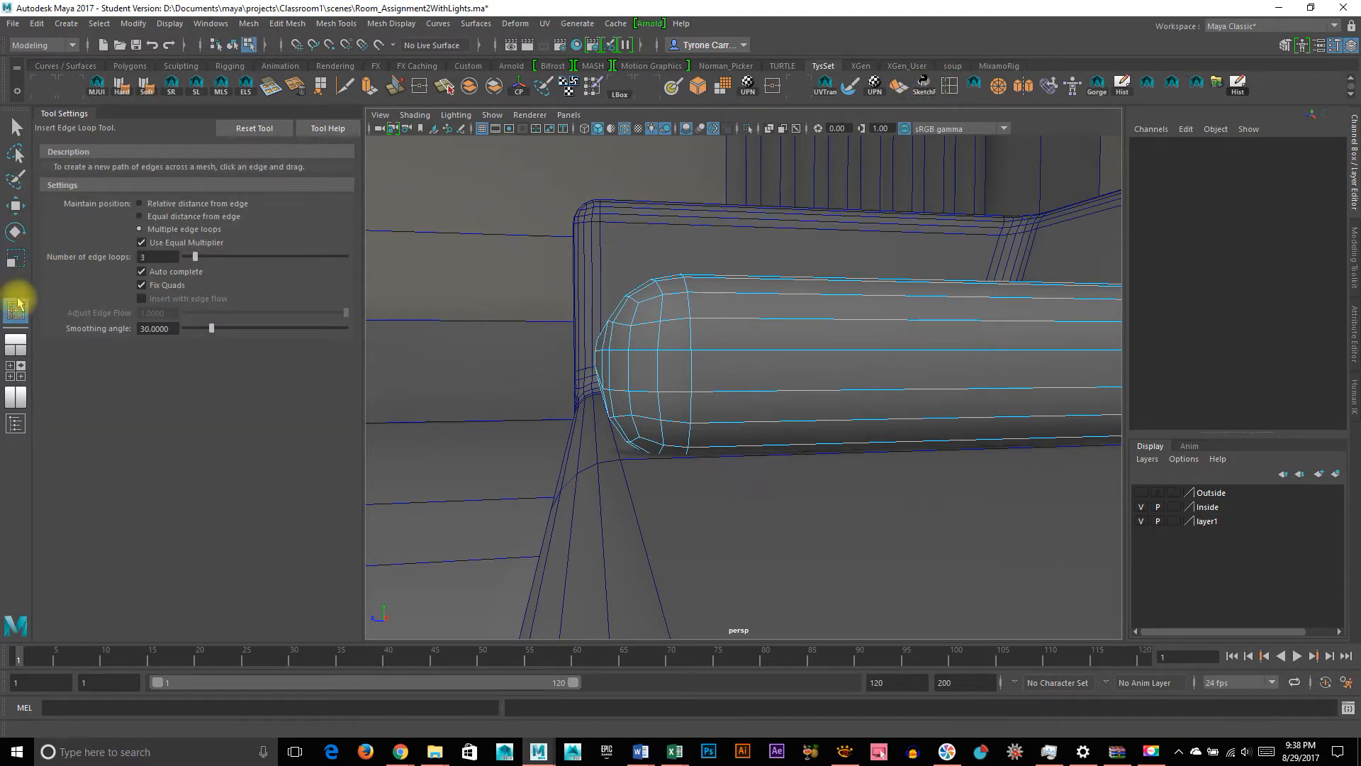
pyautogui.click(164, 205)
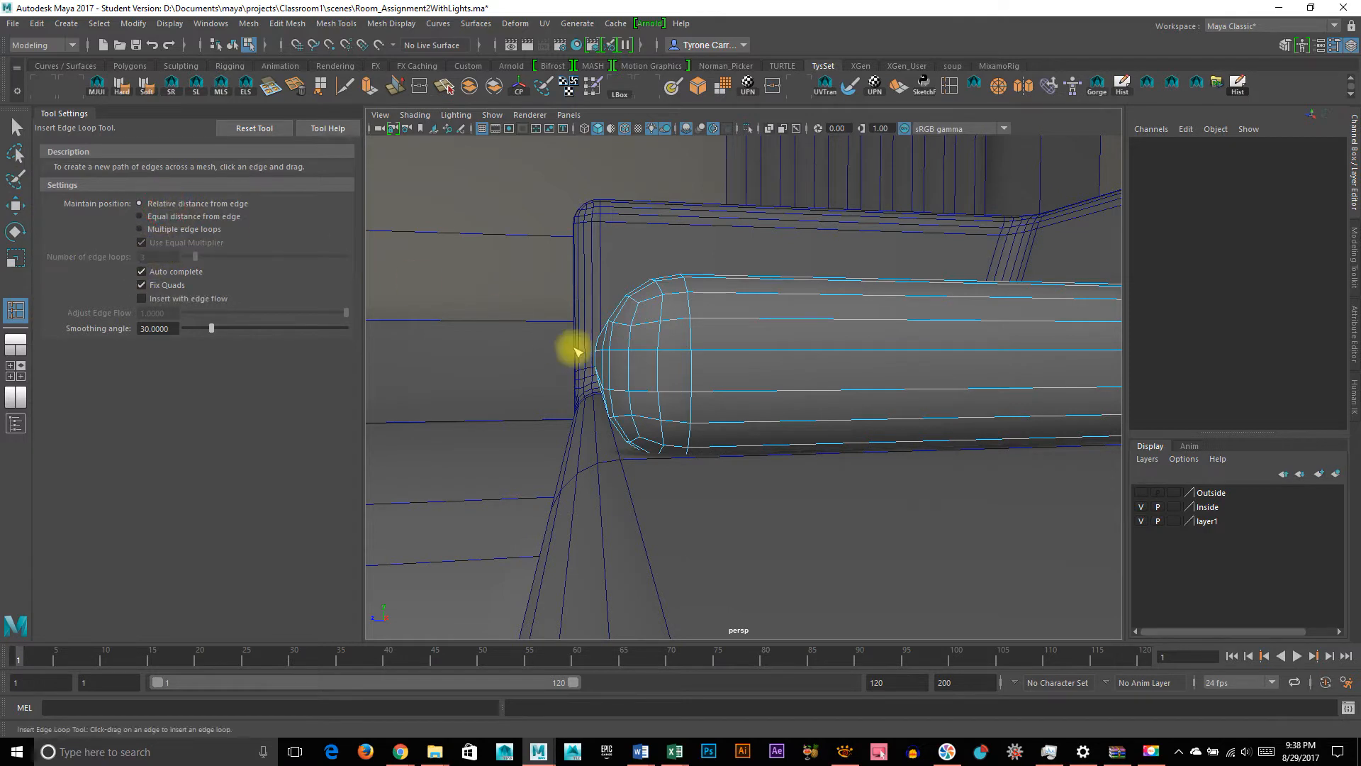
pyautogui.click(171, 218)
pyautogui.click(664, 372)
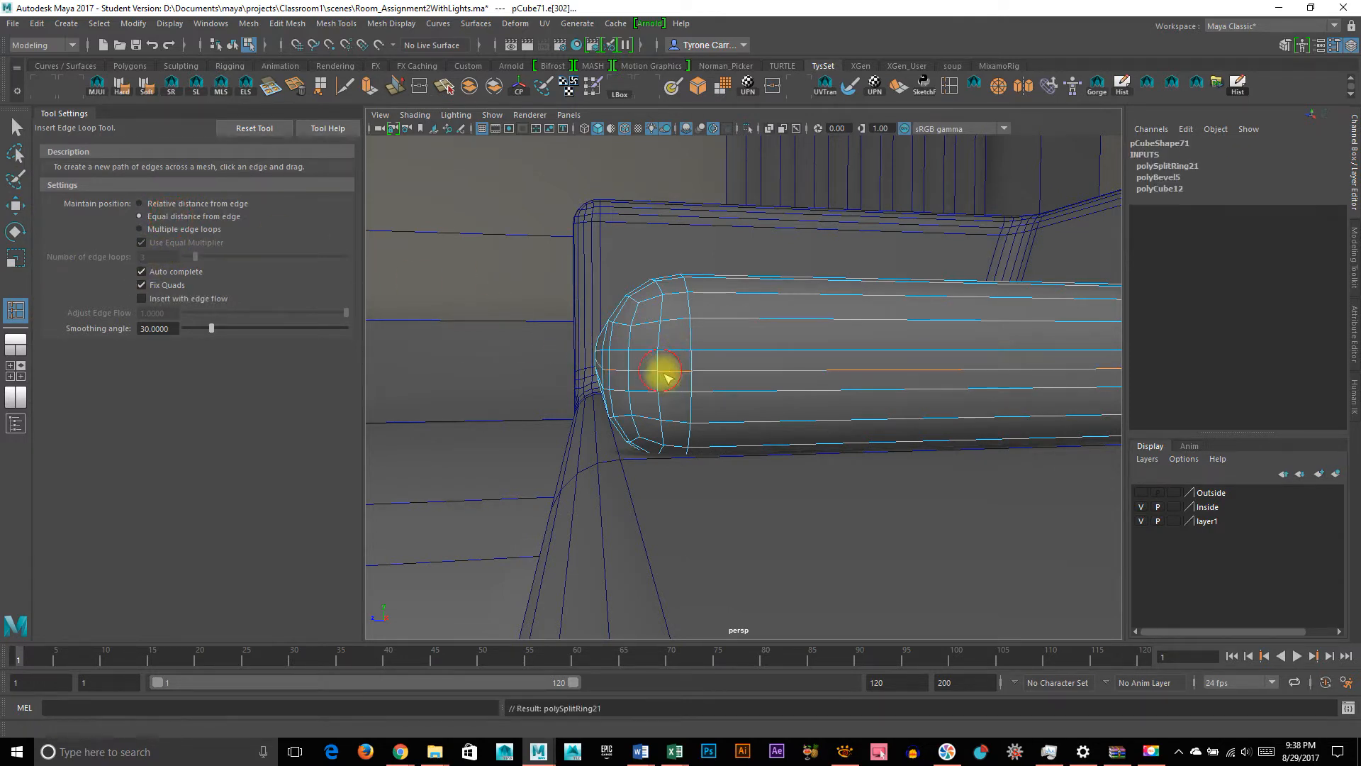
# Scale the cushion's middle edge loop outward to about 1.03 using soft selection, then return to object mode
pyautogui.press('r')
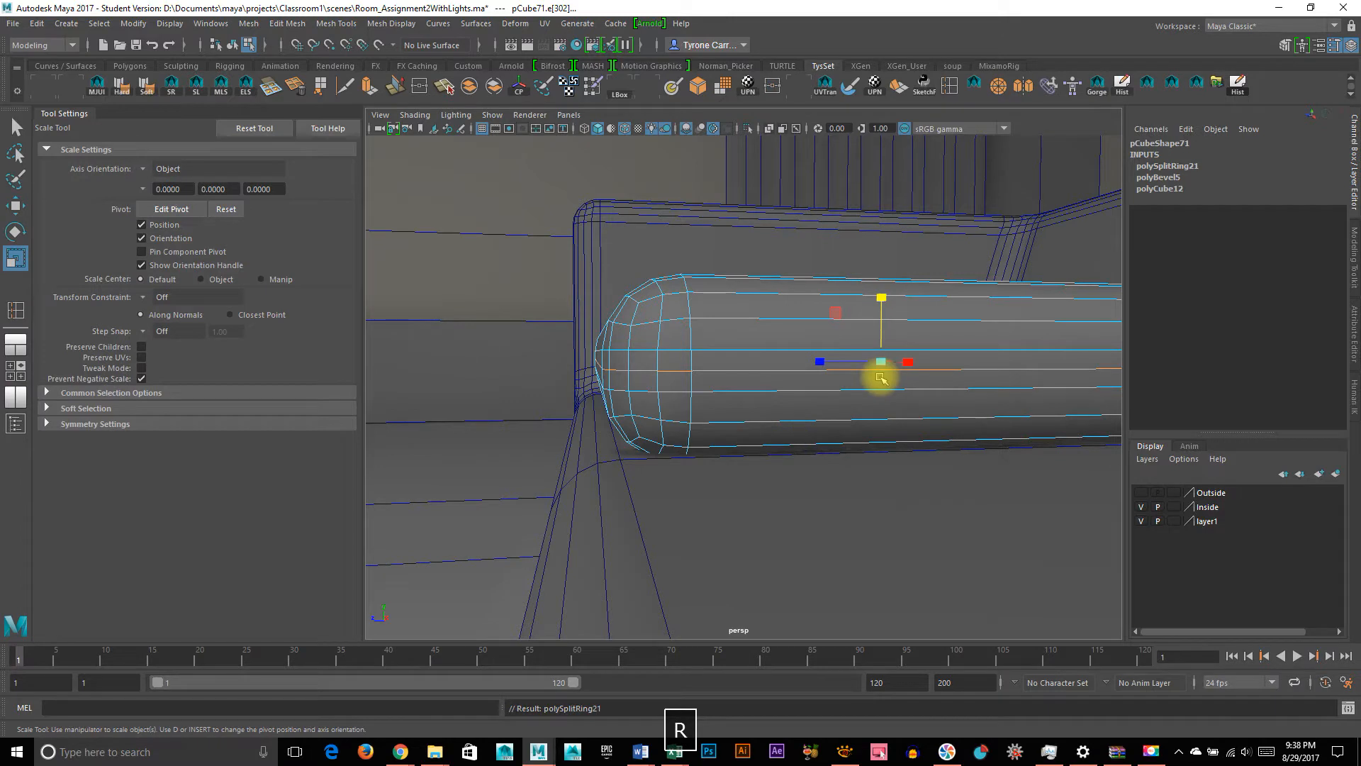
pyautogui.press('b')
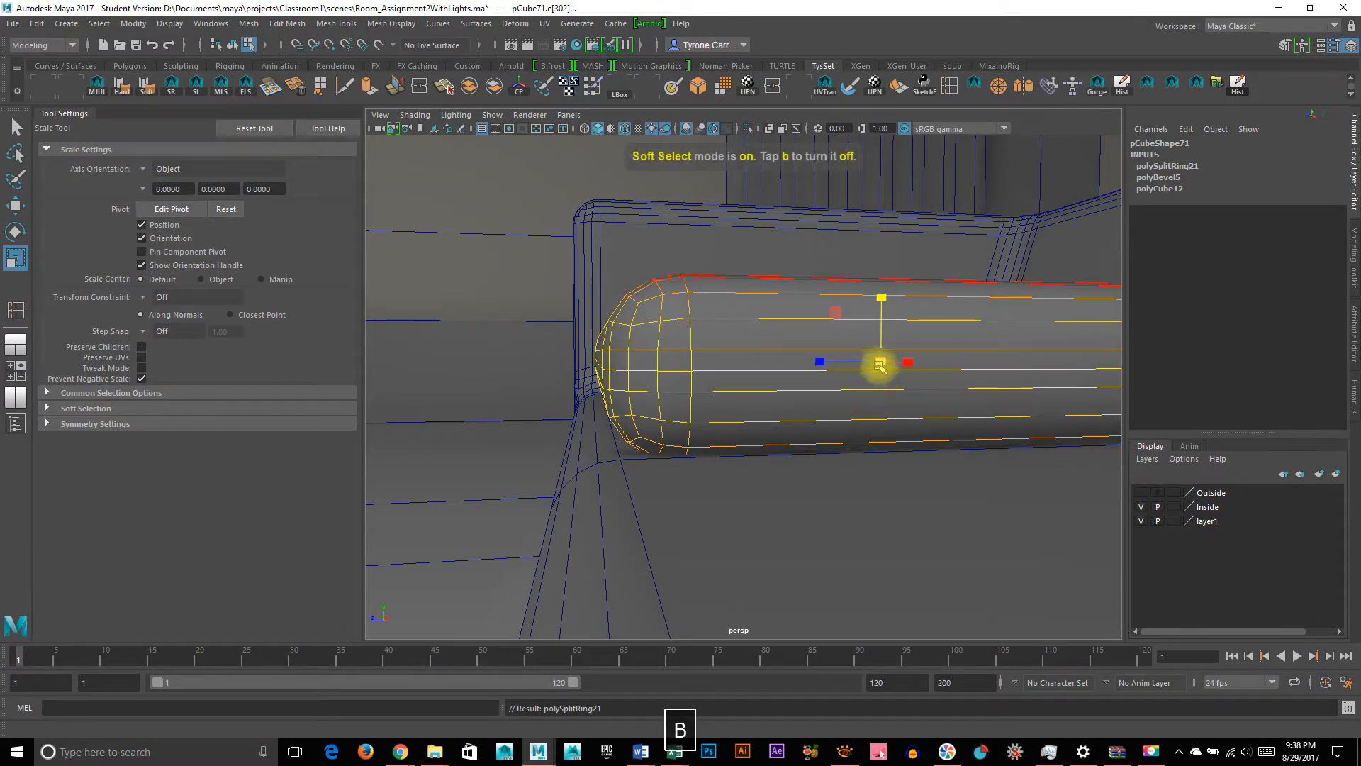
pyautogui.moveTo(881, 361); pyautogui.dragTo(950, 354, button='middle')
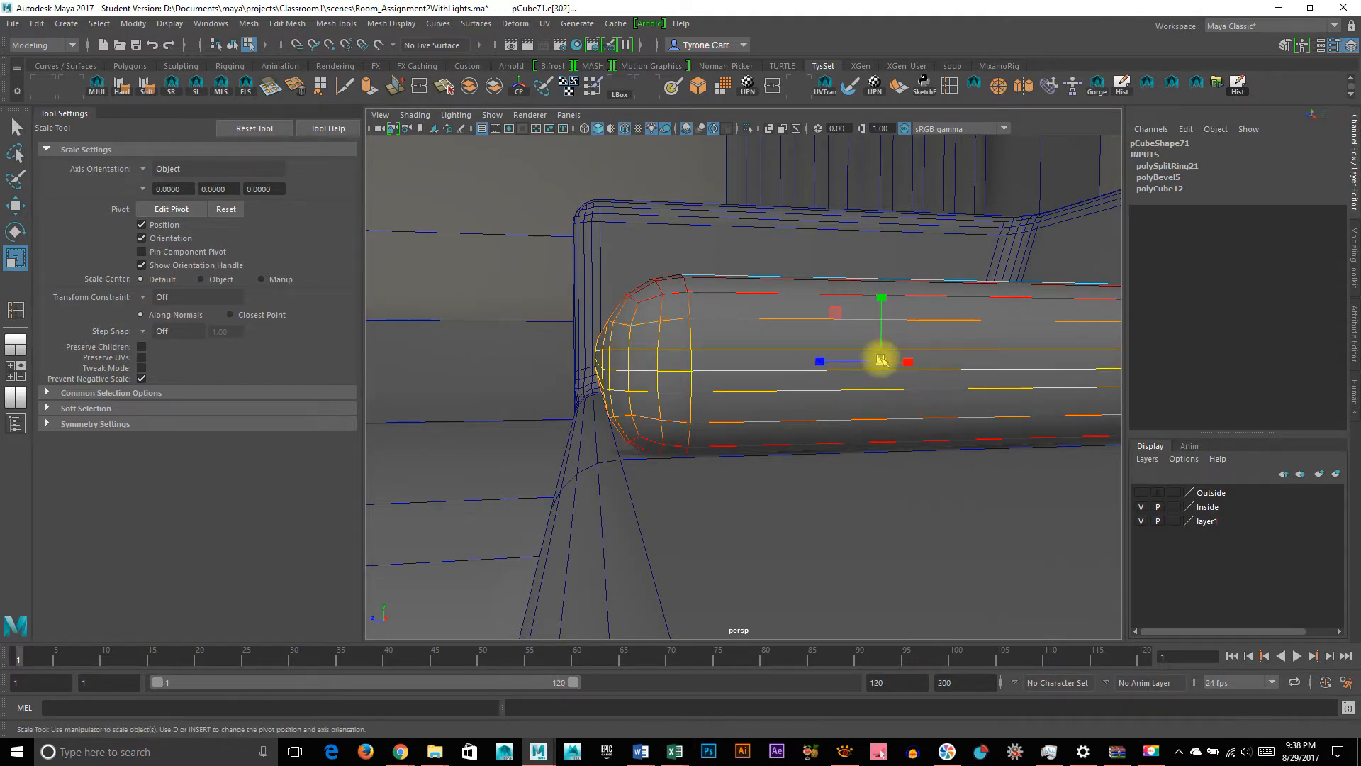
pyautogui.moveTo(882, 360); pyautogui.dragTo(896, 361)
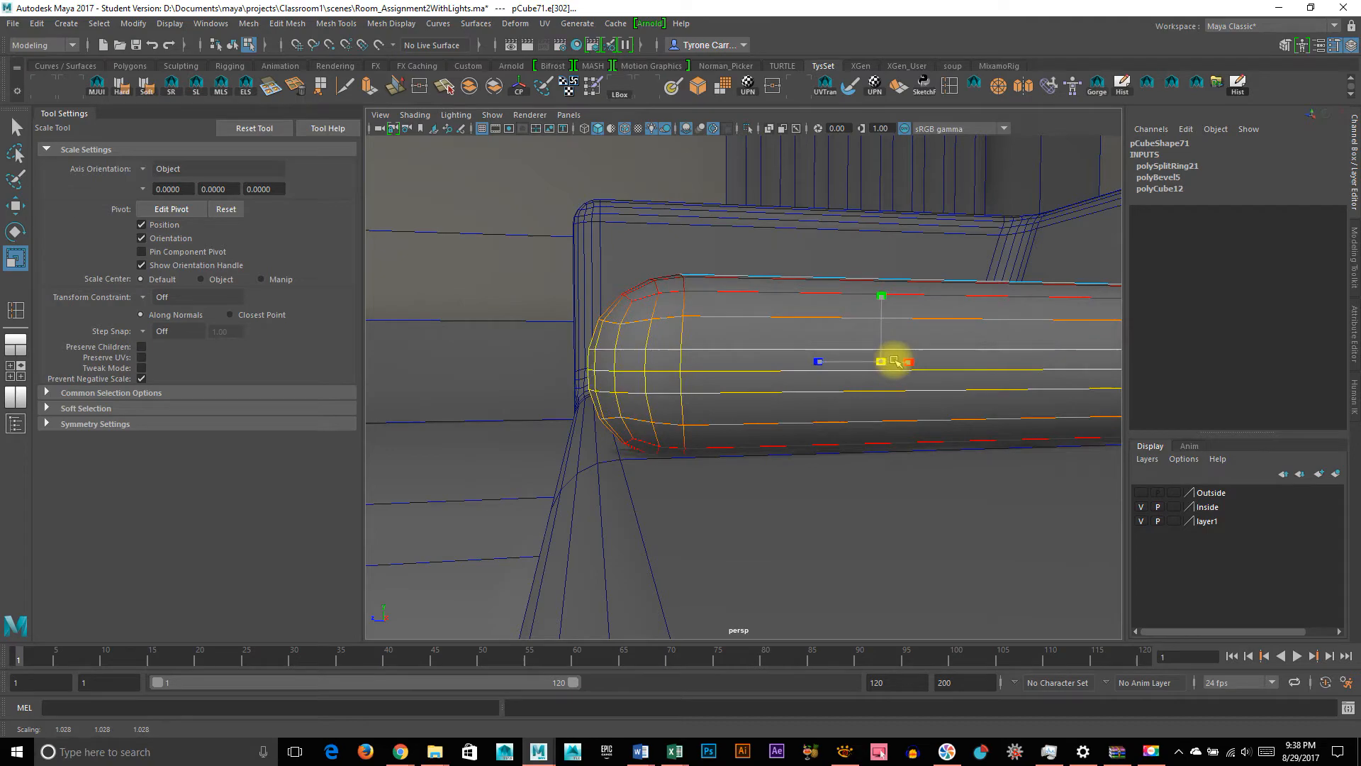
pyautogui.keyDown('alt'); pyautogui.moveTo(789, 399); pyautogui.dragTo(781, 328); pyautogui.keyUp('alt')
pyautogui.moveTo(779, 330); pyautogui.dragTo(803, 318, button='right')
# Duplicate the seat cushion and move the copy along X into the second seat section
pyautogui.keyDown('alt'); pyautogui.moveTo(963, 401); pyautogui.dragTo(697, 399); pyautogui.keyUp('alt')
pyautogui.hotkey('ctrl', 'd')
pyautogui.press('w')
pyautogui.moveTo(631, 369); pyautogui.dragTo(820, 376)
# Narrow the first and second seat cushions to about 1.16 in X scale
pyautogui.click(820, 377)
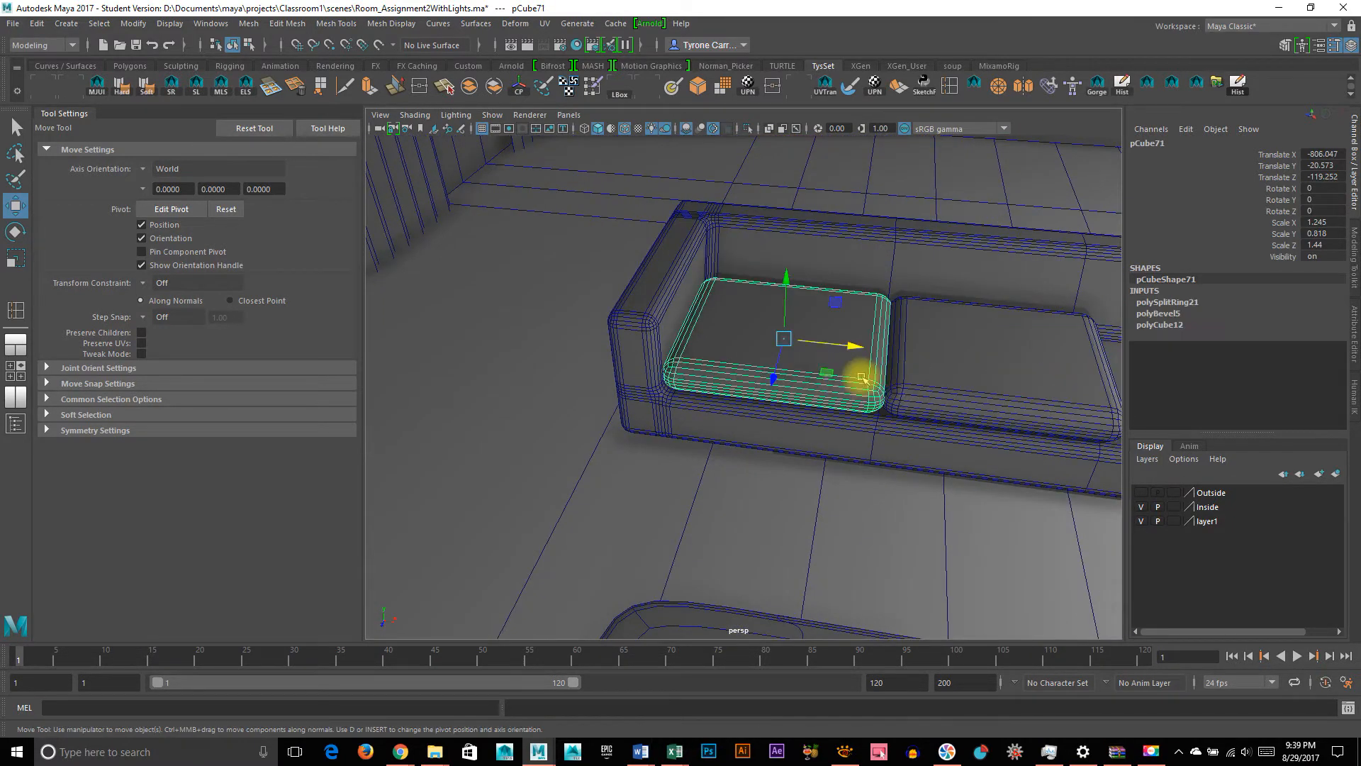
pyautogui.press('r')
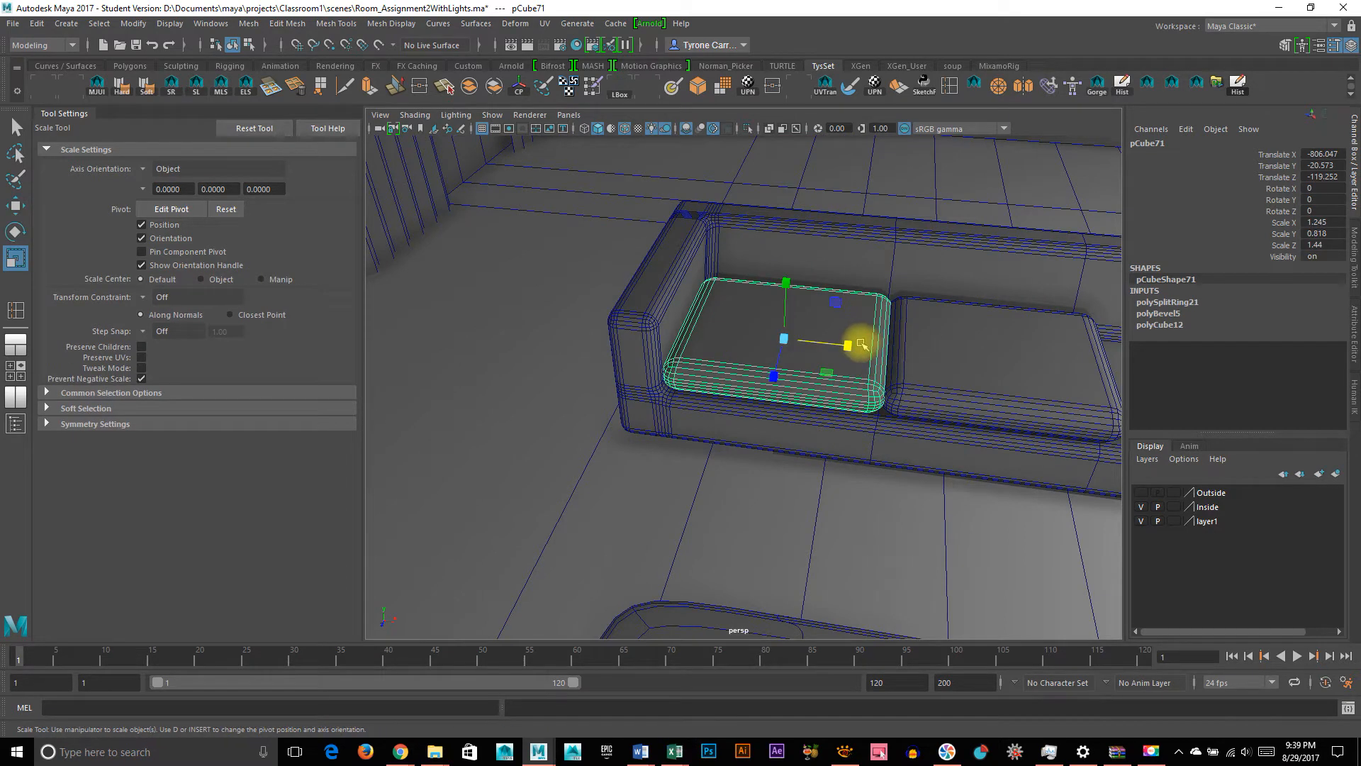
pyautogui.moveTo(851, 345); pyautogui.dragTo(847, 345)
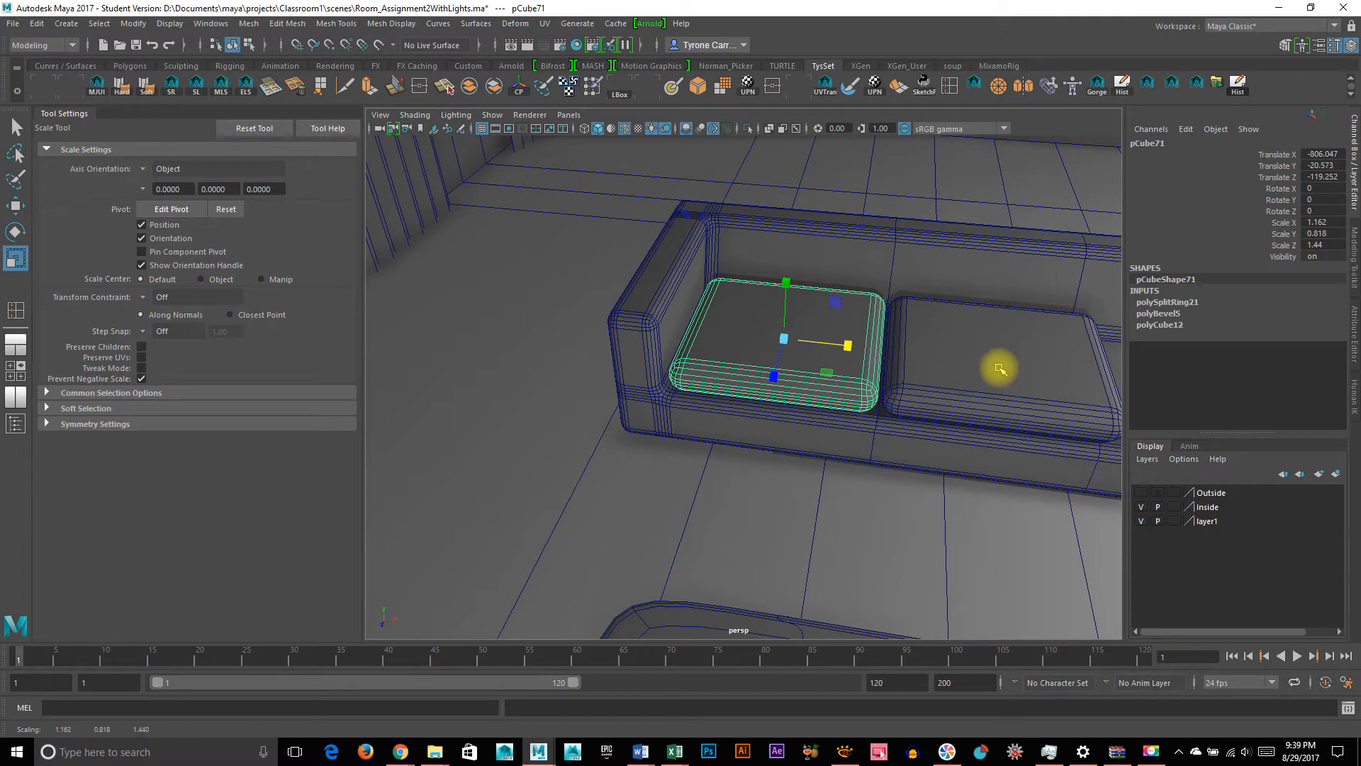
pyautogui.keyDown('shift'); pyautogui.click(999, 368); pyautogui.keyUp('shift')
pyautogui.moveTo(1067, 370); pyautogui.dragTo(784, 338)
# Duplicate the second cushion into the third seat section and shift both slightly toward the first cushion, placing the copy at about -587 in X
pyautogui.press('w')
pyautogui.click(950, 383)
pyautogui.hotkey('ctrl', 'd')
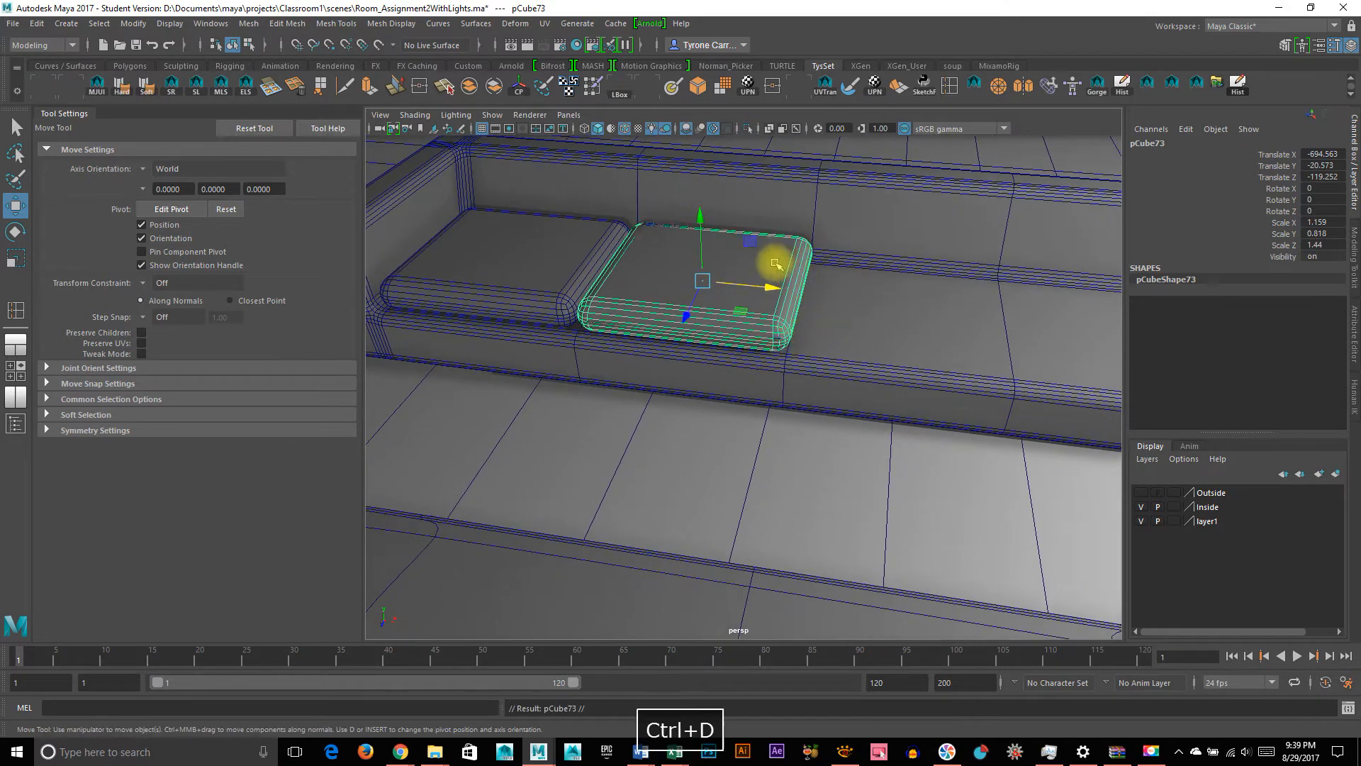
pyautogui.moveTo(779, 284); pyautogui.dragTo(980, 296)
pyautogui.keyDown('shift'); pyautogui.click(741, 303); pyautogui.keyUp('shift')
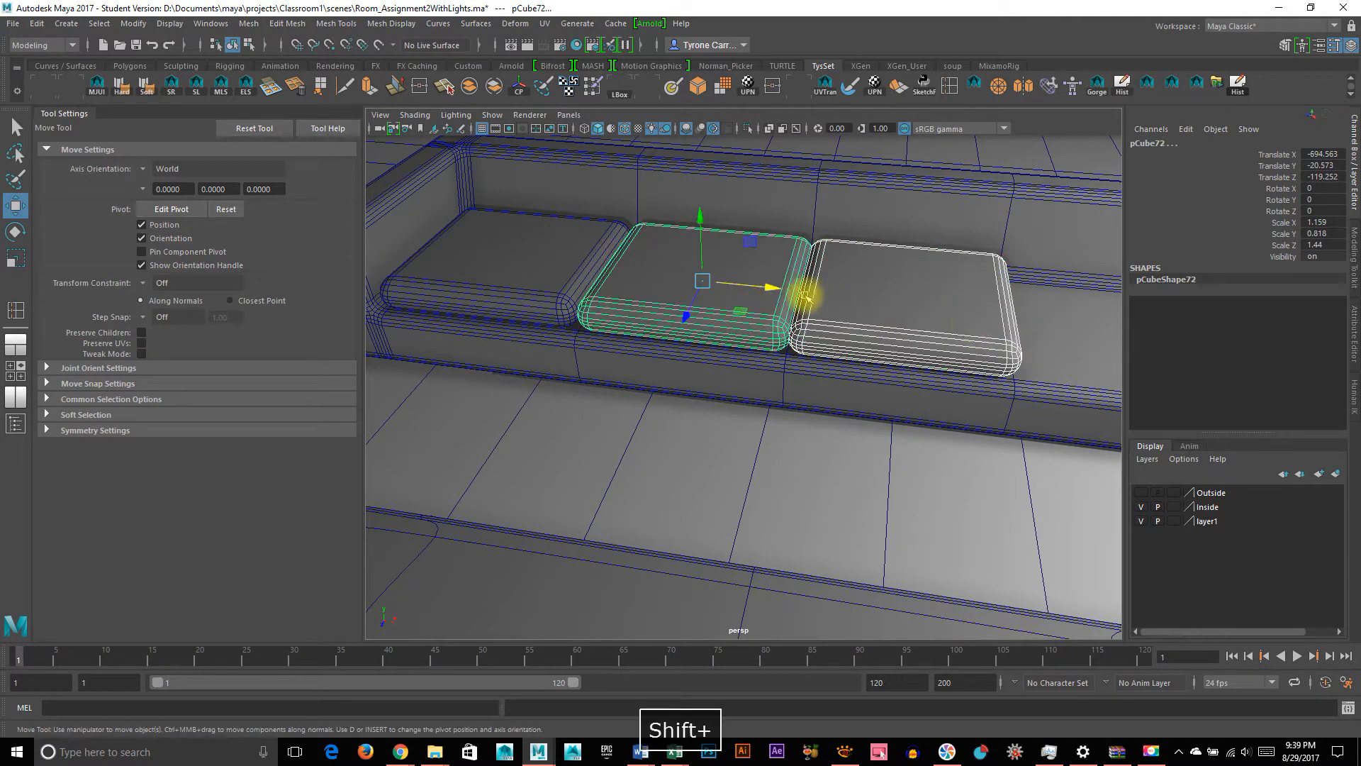
pyautogui.moveTo(776, 287); pyautogui.dragTo(769, 287)
# Duplicate the third cushion and move the copy along X into the fourth seat section beside the armrest
pyautogui.click(904, 306)
pyautogui.keyDown('alt'); pyautogui.moveTo(920, 307); pyautogui.dragTo(708, 319); pyautogui.keyUp('alt')
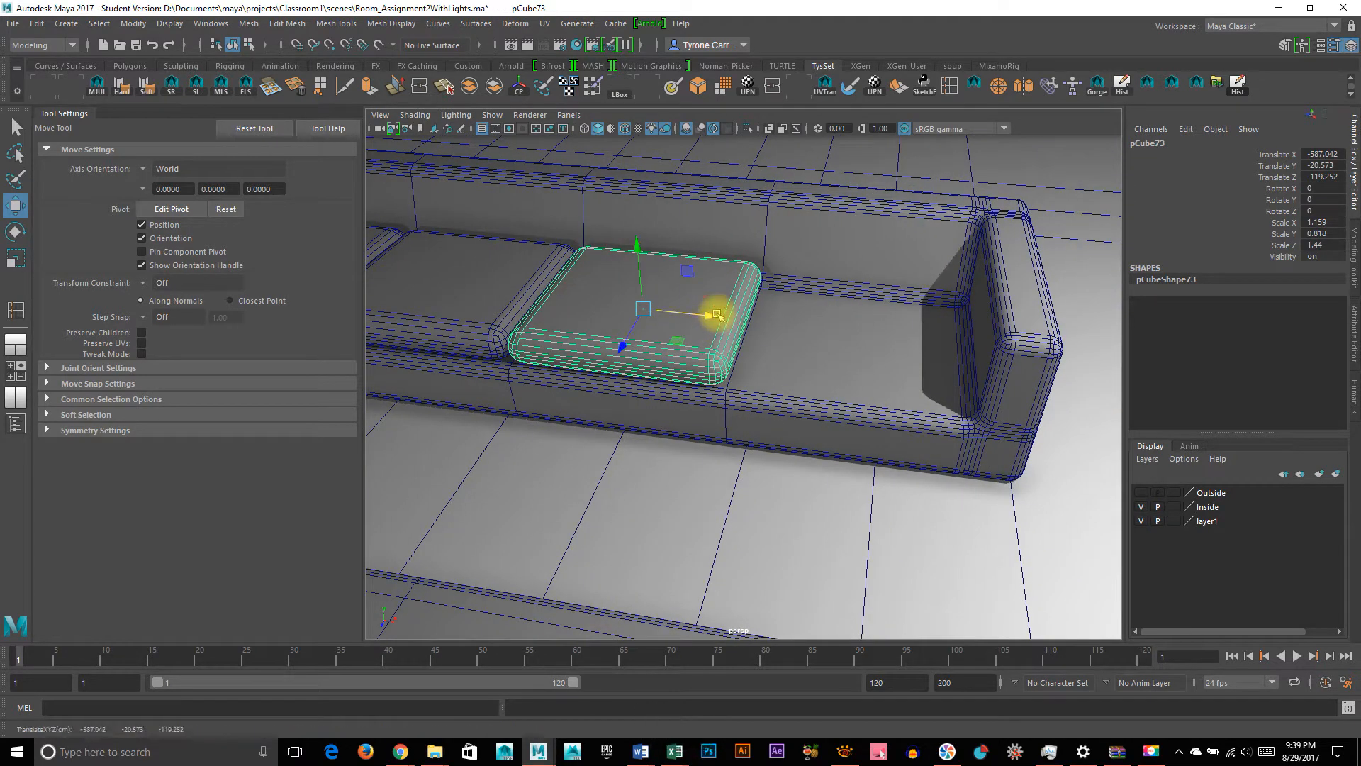
pyautogui.hotkey('ctrl', 'd')
pyautogui.moveTo(714, 315); pyautogui.dragTo(925, 341)
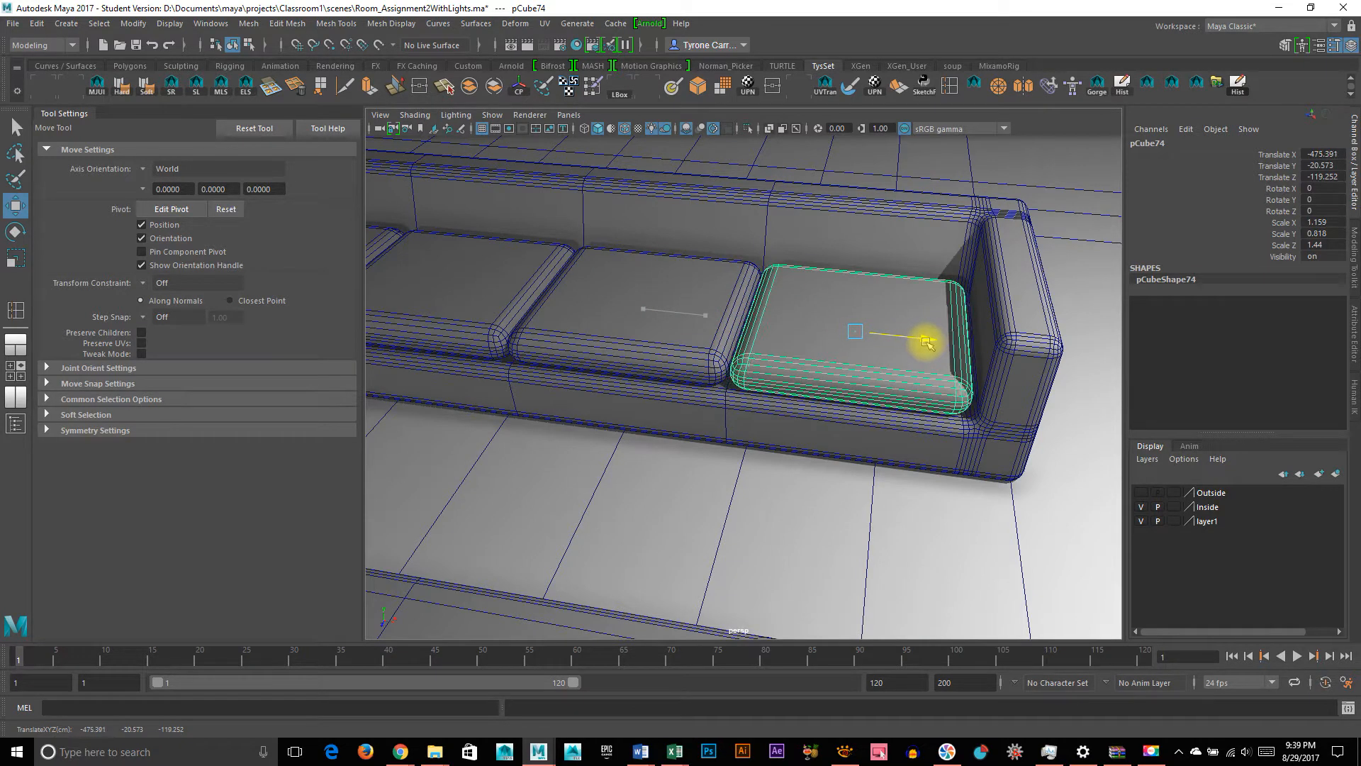
pyautogui.moveTo(929, 342); pyautogui.dragTo(934, 343)
# Even out the gaps between the middle seat cushions, moving the second one to about -694.6 in X
pyautogui.click(715, 332)
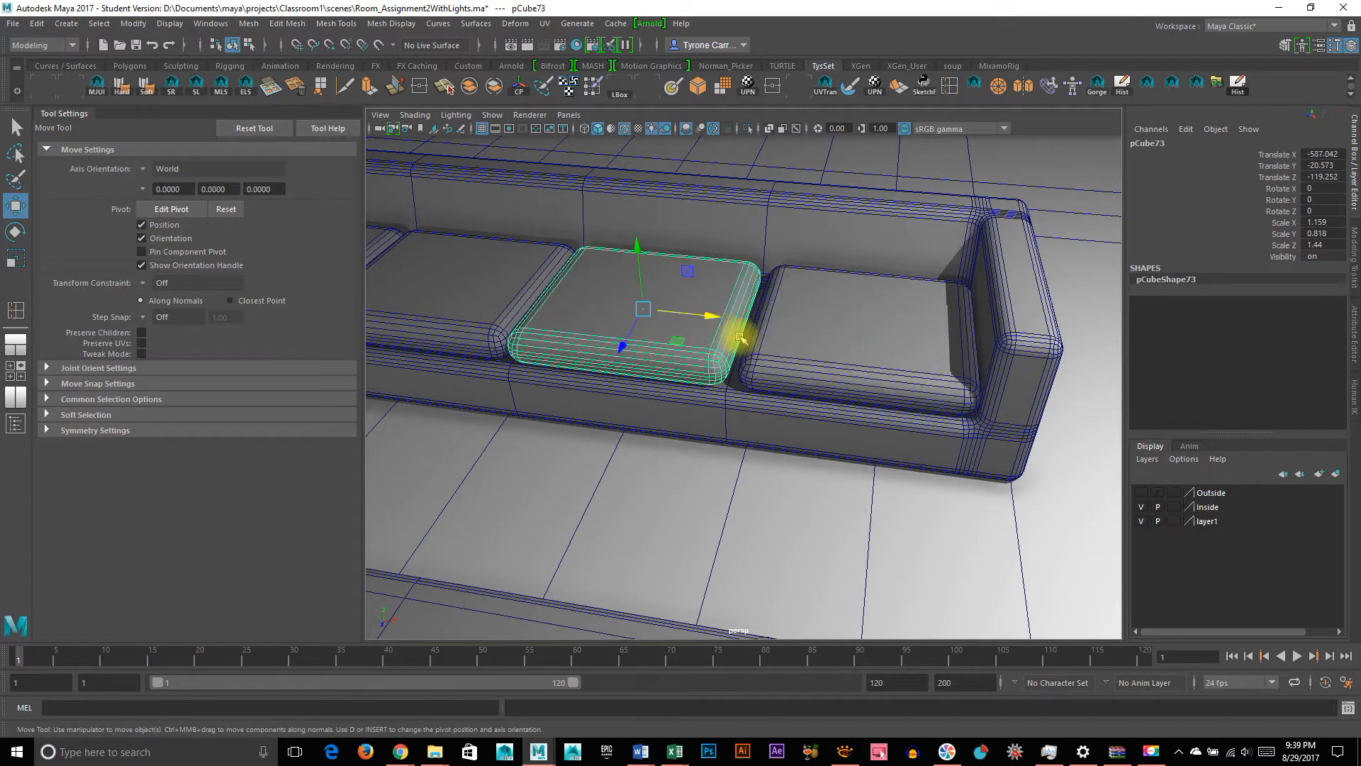
pyautogui.moveTo(716, 319); pyautogui.dragTo(844, 359)
pyautogui.click(844, 354)
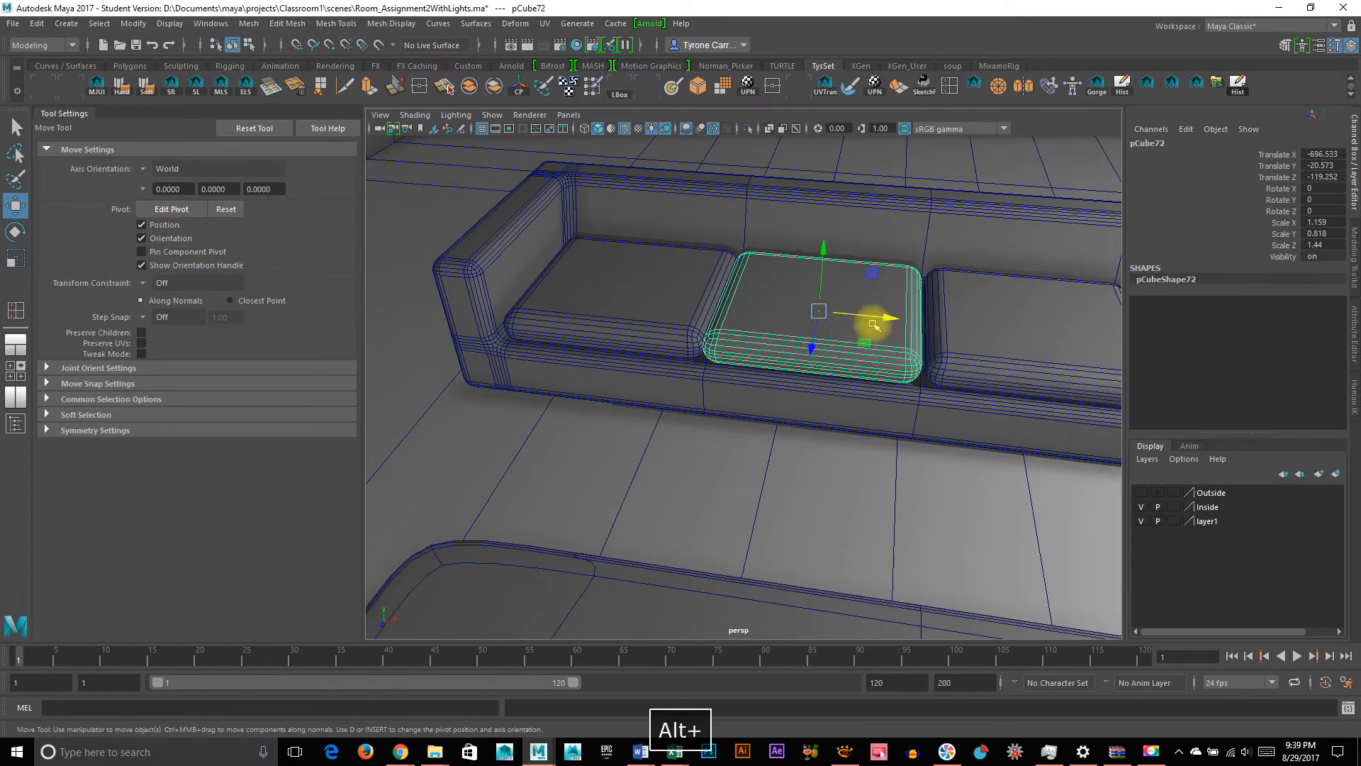
pyautogui.moveTo(890, 318); pyautogui.dragTo(897, 312)
# Inspect the couch and the fit of its four seat cushions from the front and the armrest end
pyautogui.keyDown('alt'); pyautogui.moveTo(926, 416); pyautogui.dragTo(891, 390); pyautogui.keyUp('alt')
pyautogui.click(873, 422)
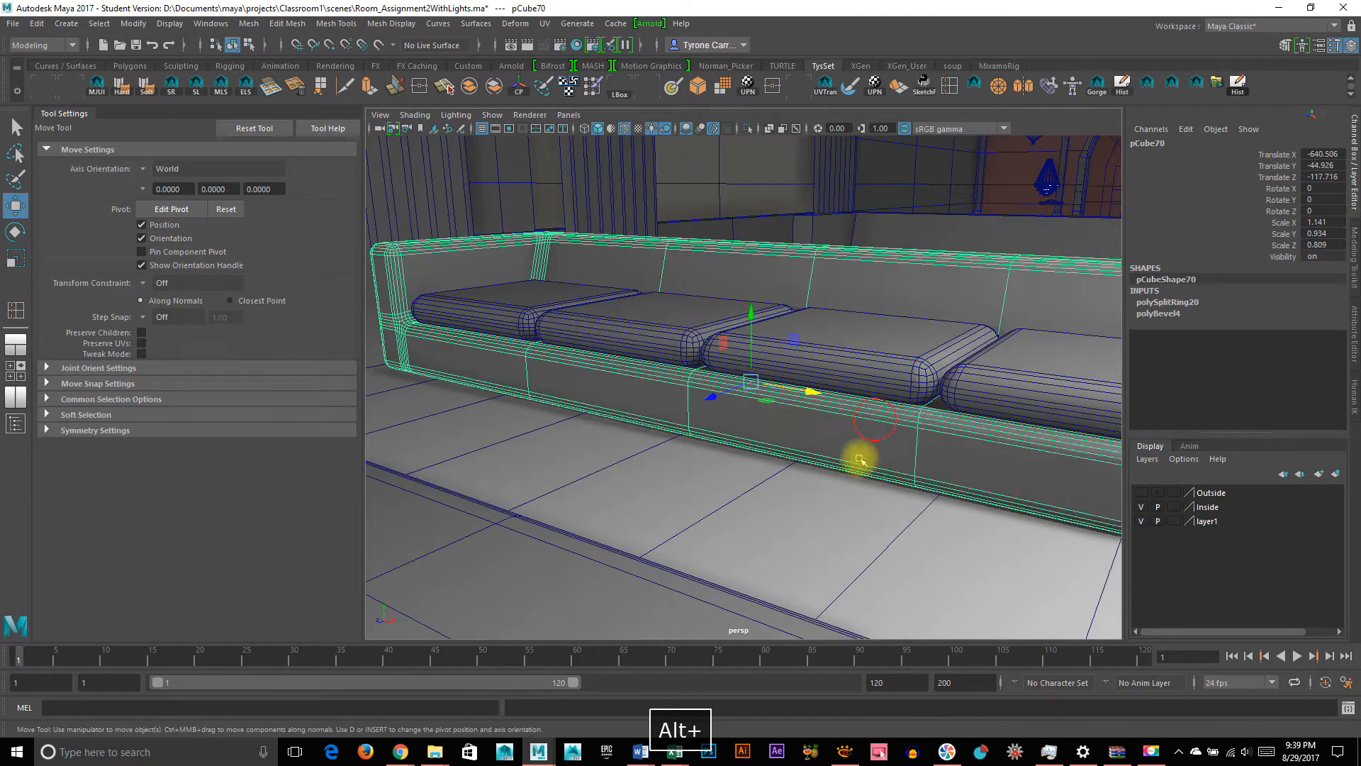
pyautogui.keyDown('alt'); pyautogui.moveTo(860, 458); pyautogui.dragTo(732, 462, button='right'); pyautogui.keyUp('alt')
pyautogui.keyDown('alt'); pyautogui.moveTo(884, 423); pyautogui.dragTo(767, 479); pyautogui.keyUp('alt')
pyautogui.moveTo(767, 478)
pyautogui.keyDown('alt'); pyautogui.mouseDown(button='right')
pyautogui.moveTo(760, 495)
pyautogui.moveTo(775, 461)
pyautogui.mouseUp(button='right'); pyautogui.keyUp('alt')
pyautogui.keyDown('alt'); pyautogui.moveTo(766, 444); pyautogui.dragTo(682, 298); pyautogui.keyUp('alt')
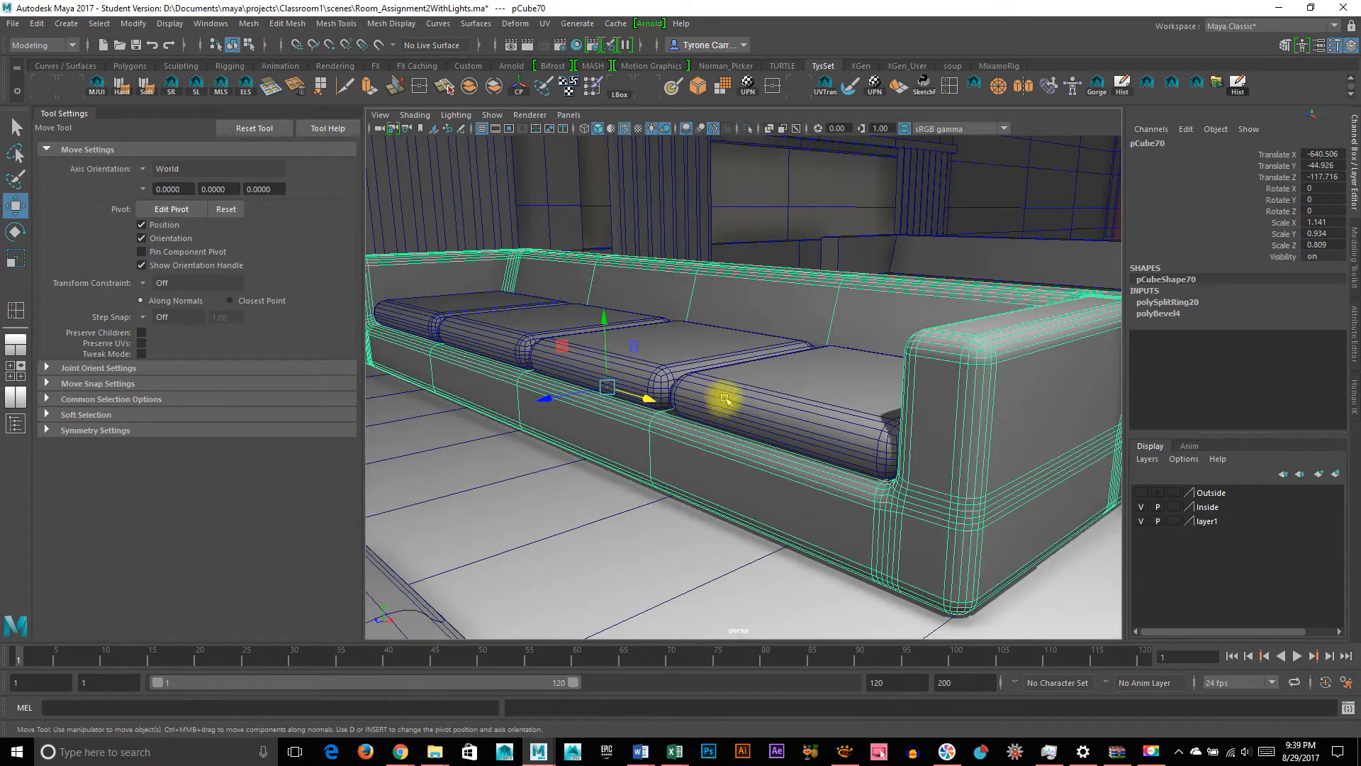
pyautogui.keyDown('alt'); pyautogui.moveTo(705, 426); pyautogui.dragTo(703, 350); pyautogui.keyUp('alt')
# Duplicate the second seat cushion as a pillow, raised to about 21.2 in Y, rotated about 61.6° in X and scaled to about 0.93 in Z
pyautogui.click(709, 339)
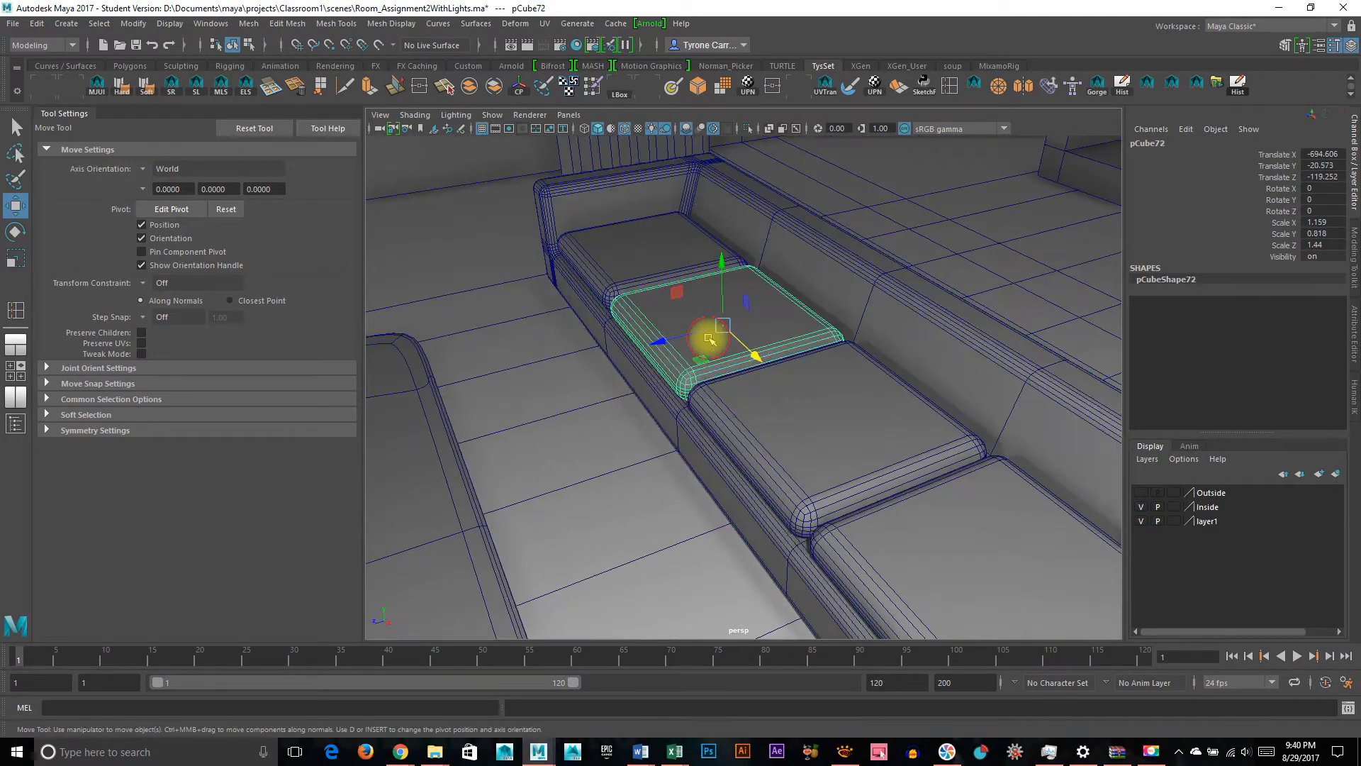
pyautogui.hotkey('ctrl', 'd')
pyautogui.moveTo(721, 260); pyautogui.dragTo(650, 255)
pyautogui.press('e')
pyautogui.press('r')
pyautogui.moveTo(701, 325); pyautogui.dragTo(716, 287)
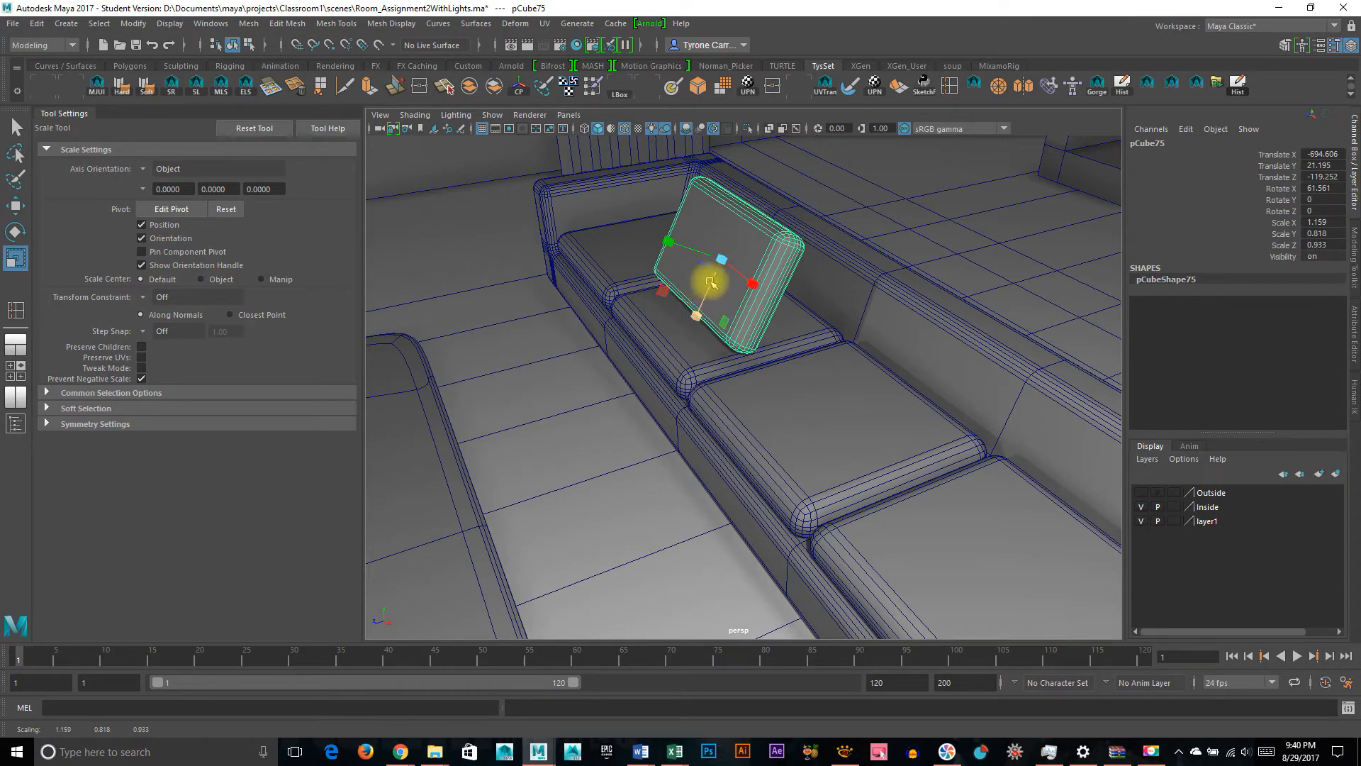
# Insert five evenly spaced edge loops in each direction across the pillow using Multiple edge loops, then return to object mode
pyautogui.keyDown('alt'); pyautogui.moveTo(711, 303); pyautogui.dragTo(836, 356, button='right'); pyautogui.keyUp('alt')
pyautogui.keyDown('alt'); pyautogui.moveTo(836, 356); pyautogui.dragTo(893, 319); pyautogui.keyUp('alt')
pyautogui.keyDown('alt'); pyautogui.moveTo(794, 298); pyautogui.dragTo(766, 397, button='middle'); pyautogui.keyUp('alt')
pyautogui.keyDown('alt'); pyautogui.moveTo(766, 397); pyautogui.dragTo(972, 408); pyautogui.keyUp('alt')
pyautogui.keyDown('alt'); pyautogui.moveTo(672, 404); pyautogui.dragTo(702, 333); pyautogui.keyUp('alt')
pyautogui.keyDown('alt'); pyautogui.moveTo(701, 333); pyautogui.dragTo(837, 443, button='middle'); pyautogui.keyUp('alt')
pyautogui.keyDown('alt'); pyautogui.moveTo(836, 444); pyautogui.dragTo(662, 360); pyautogui.keyUp('alt')
pyautogui.keyDown('alt'); pyautogui.moveTo(662, 360); pyautogui.dragTo(681, 423, button='middle'); pyautogui.keyUp('alt')
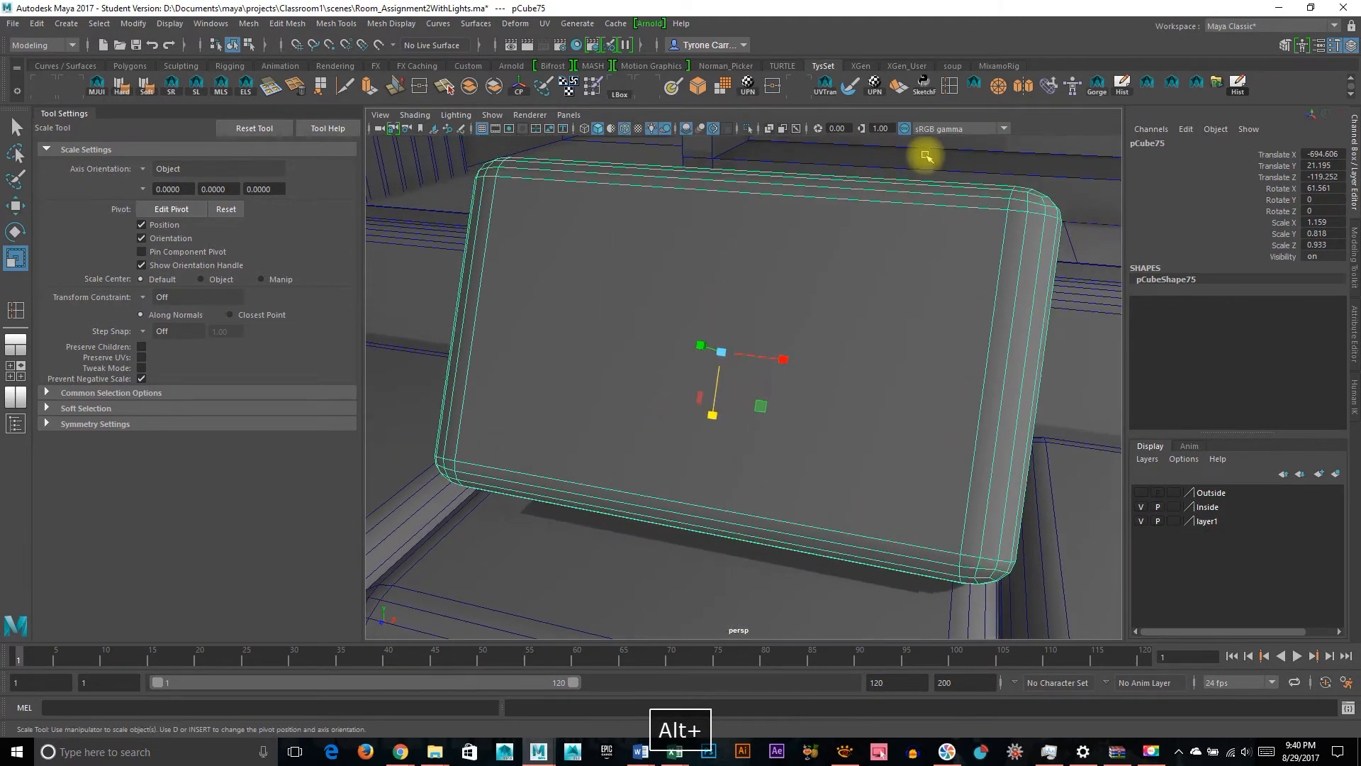
pyautogui.click(949, 86)
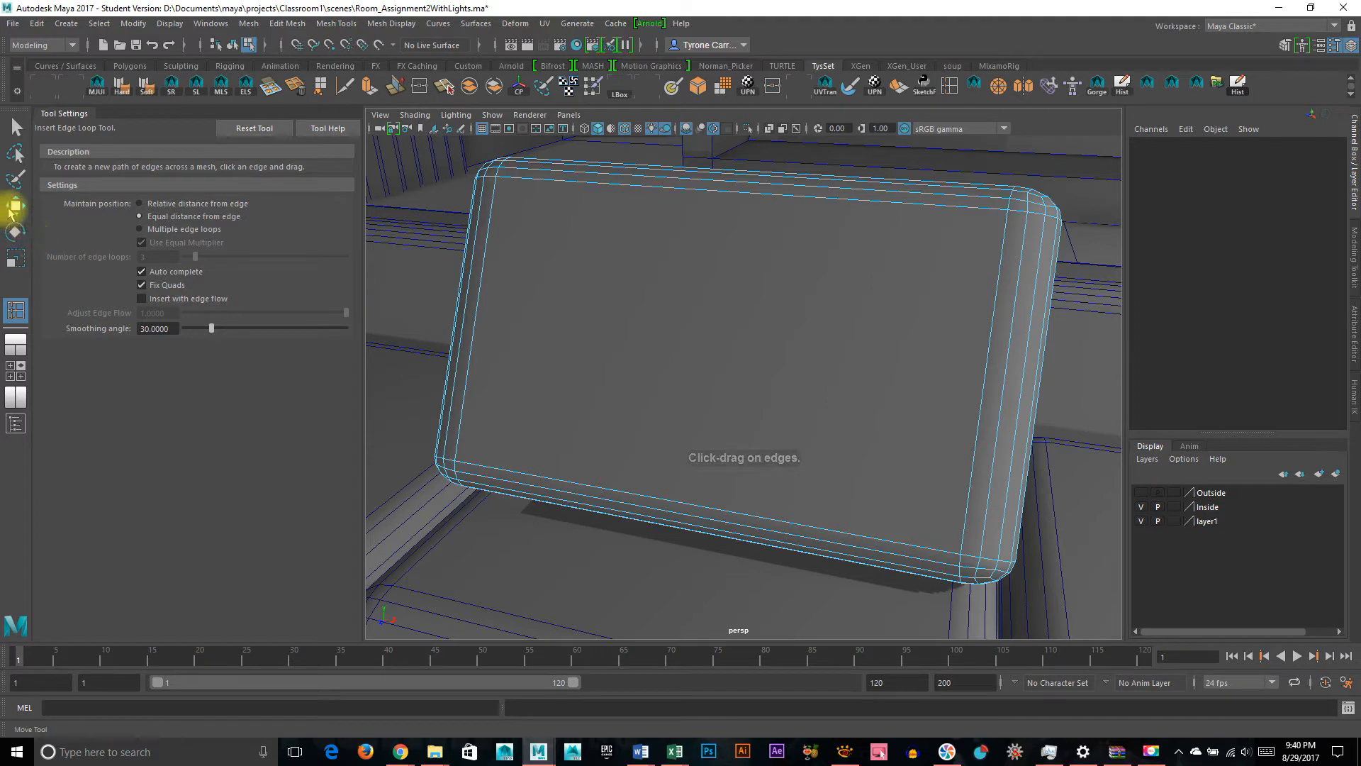
pyautogui.click(152, 232)
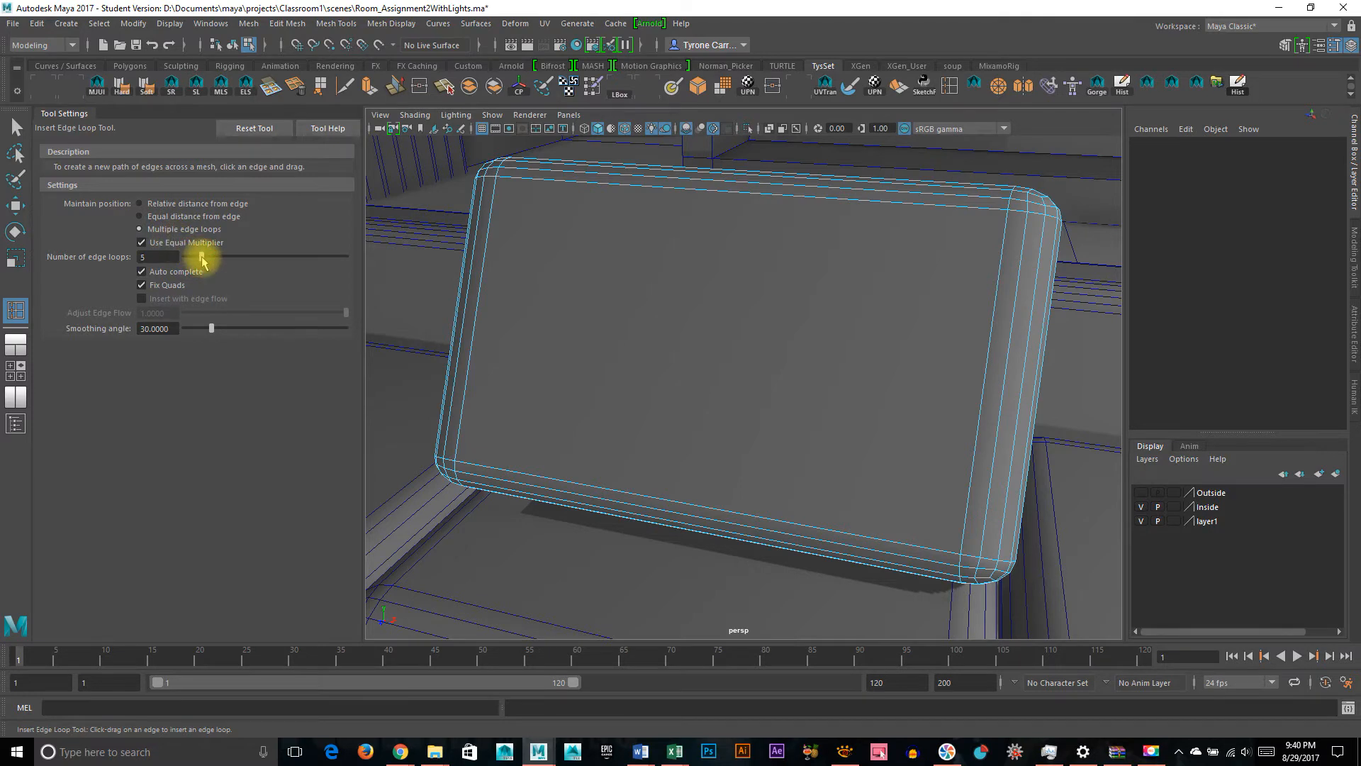
pyautogui.click(731, 193)
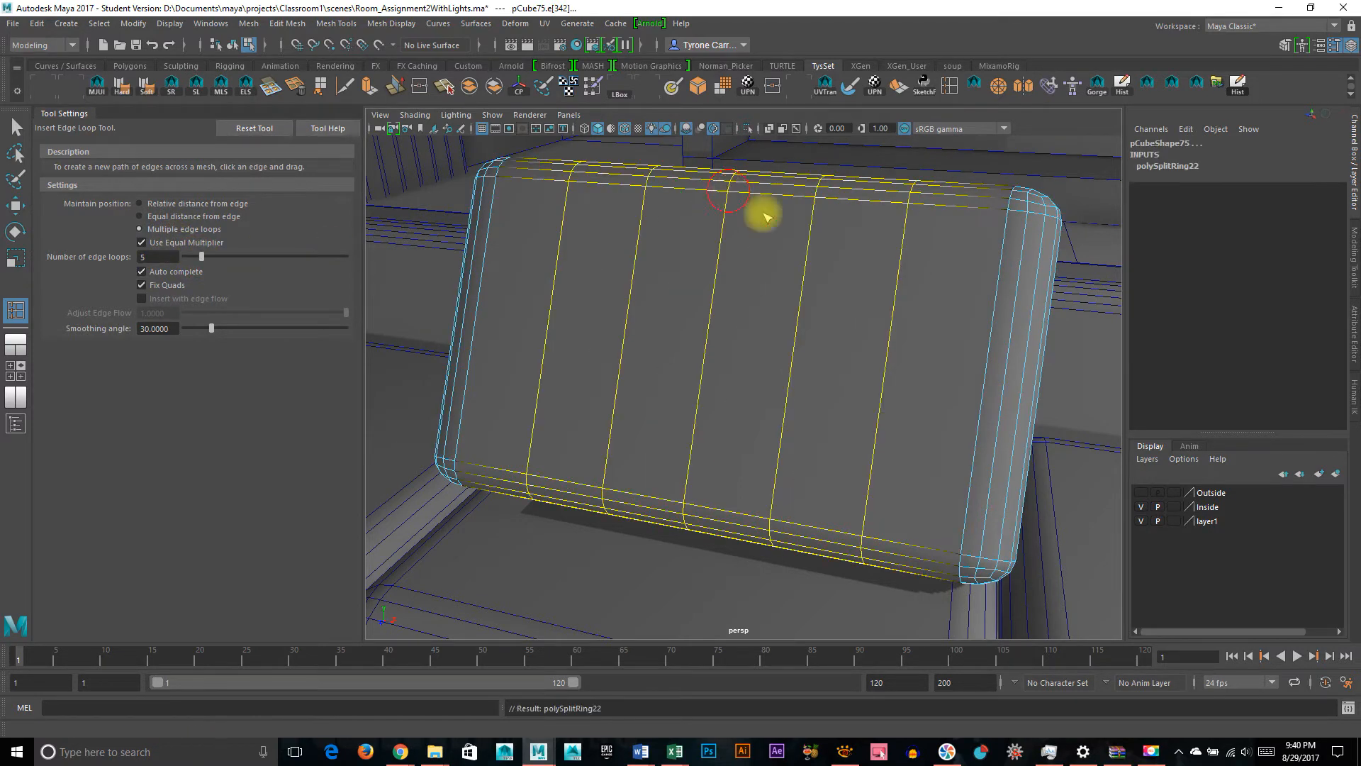
pyautogui.click(794, 366)
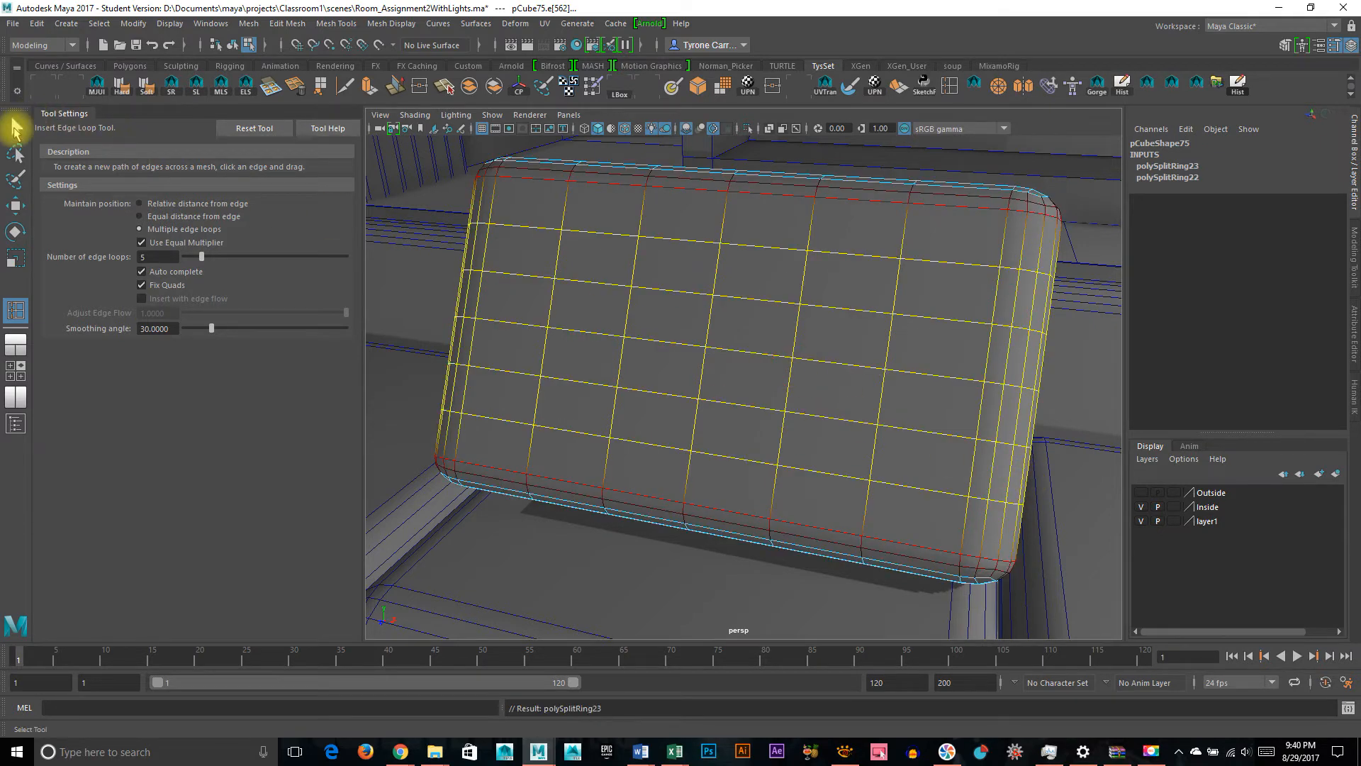
pyautogui.click(15, 128)
pyautogui.keyDown('alt'); pyautogui.moveTo(730, 387); pyautogui.dragTo(853, 267); pyautogui.keyUp('alt')
pyautogui.moveTo(852, 266); pyautogui.dragTo(904, 237, button='right')
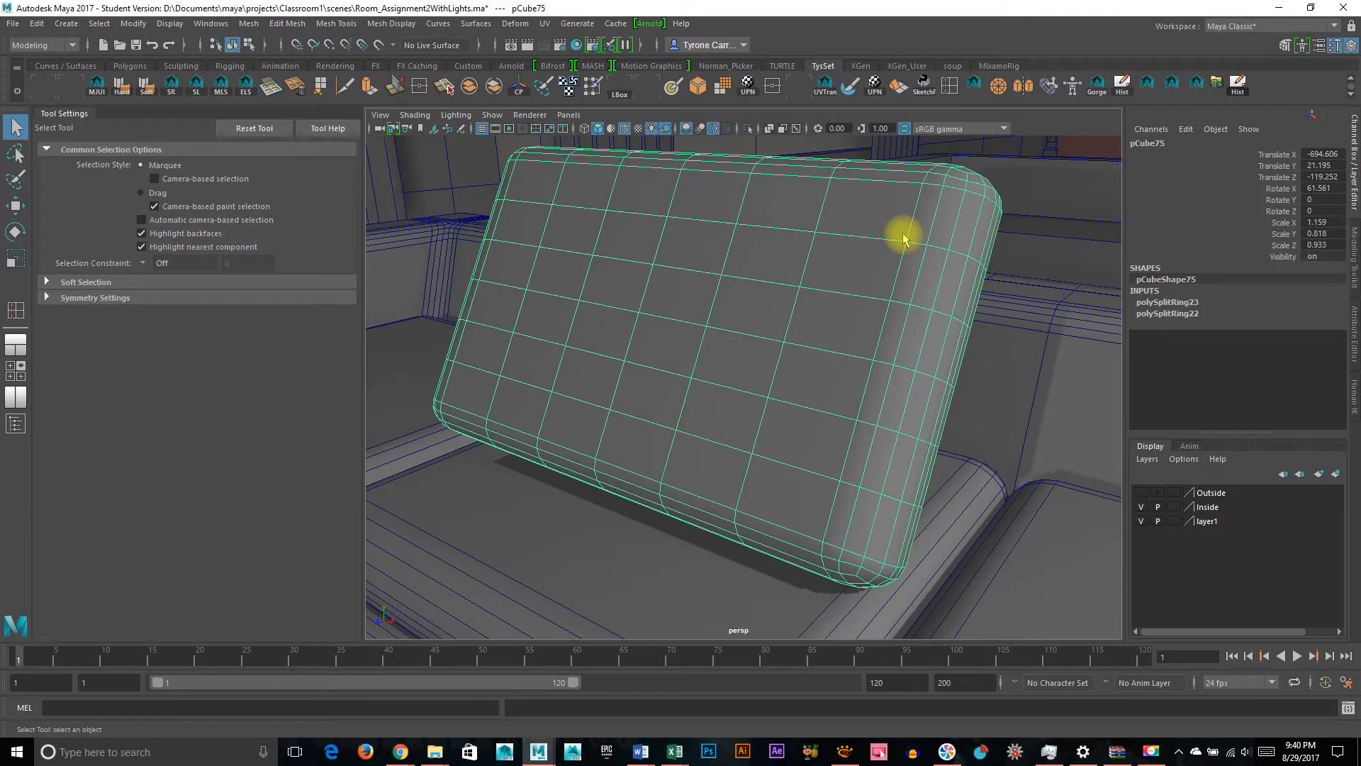
pyautogui.press('w')
pyautogui.keyDown('alt'); pyautogui.moveTo(948, 359); pyautogui.dragTo(755, 360); pyautogui.keyUp('alt')
pyautogui.keyDown('alt'); pyautogui.moveTo(696, 365); pyautogui.dragTo(885, 376, button='right'); pyautogui.keyUp('alt')
pyautogui.moveTo(771, 355); pyautogui.dragTo(691, 314, button='right')
pyautogui.click(693, 297)
pyautogui.keyDown('alt'); pyautogui.moveTo(877, 328); pyautogui.dragTo(841, 298); pyautogui.keyUp('alt')
pyautogui.moveTo(784, 223); pyautogui.dragTo(806, 191, button='right')
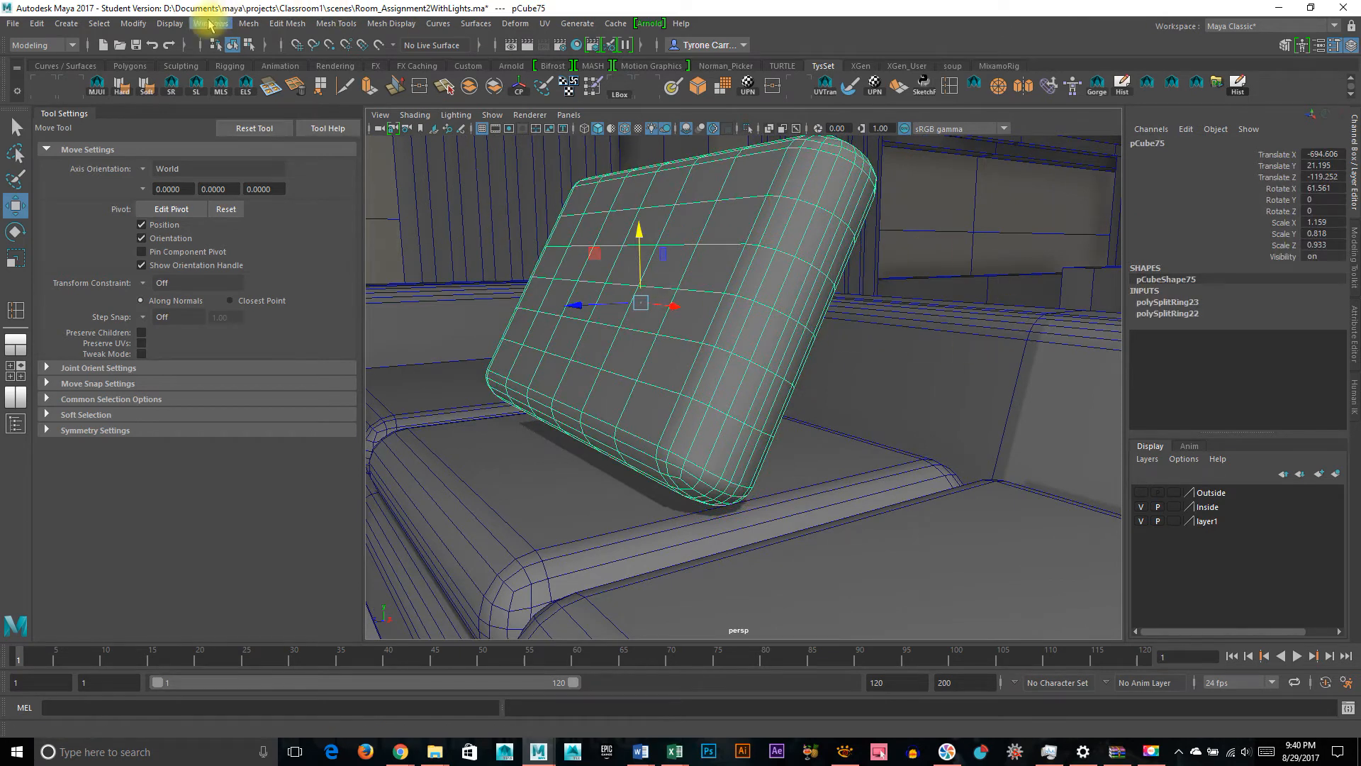
# Apply Smooth to the pillow mesh
pyautogui.click(209, 25)
pyautogui.moveTo(244, 27)
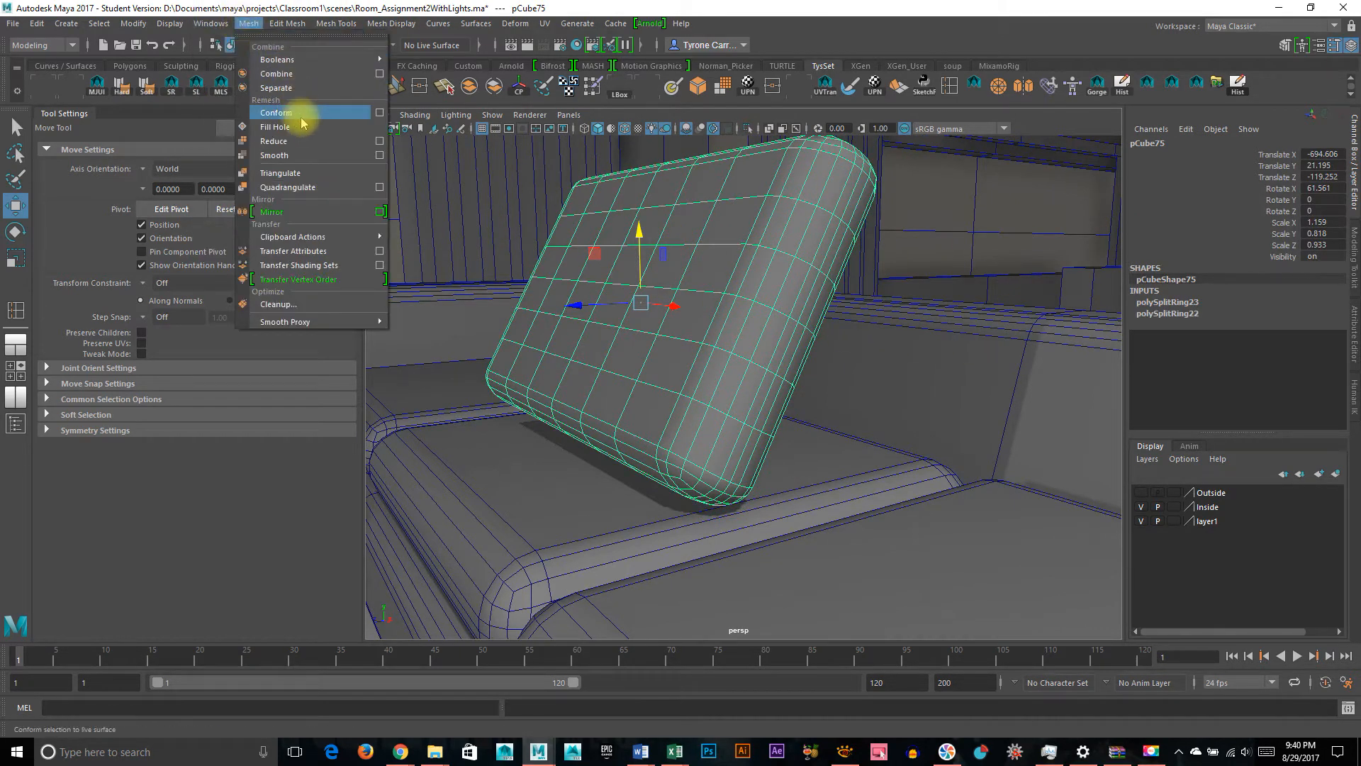
pyautogui.click(292, 157)
# Select the edge loop around the middle of the pillow's sides and scale it outward with soft selection to form a seam
pyautogui.keyDown('alt'); pyautogui.moveTo(562, 279); pyautogui.dragTo(920, 298); pyautogui.keyUp('alt')
pyautogui.moveTo(925, 301); pyautogui.dragTo(1004, 270, button='right')
pyautogui.keyDown('alt'); pyautogui.moveTo(1003, 270); pyautogui.dragTo(744, 330); pyautogui.keyUp('alt')
pyautogui.moveTo(742, 340)
pyautogui.mouseDown(button='right')
pyautogui.moveTo(744, 283)
pyautogui.moveTo(769, 279)
pyautogui.moveTo(633, 301)
pyautogui.moveTo(749, 327)
pyautogui.mouseUp(button='right')
pyautogui.keyDown('alt'); pyautogui.moveTo(814, 326); pyautogui.dragTo(799, 316); pyautogui.keyUp('alt')
pyautogui.keyDown('alt'); pyautogui.moveTo(687, 267); pyautogui.dragTo(766, 303); pyautogui.keyUp('alt')
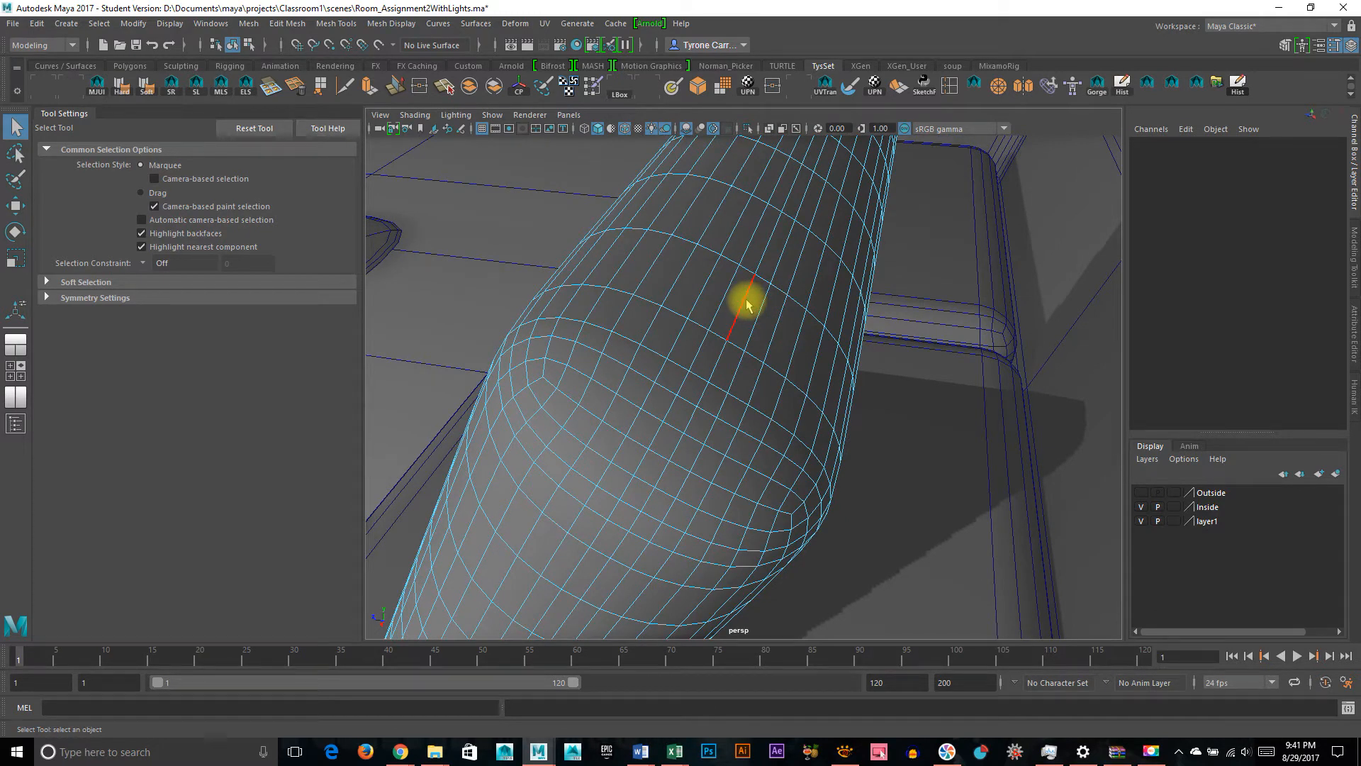
pyautogui.click(746, 304)
pyautogui.keyDown('alt'); pyautogui.moveTo(745, 266); pyautogui.dragTo(747, 348); pyautogui.keyUp('alt')
pyautogui.press('b')
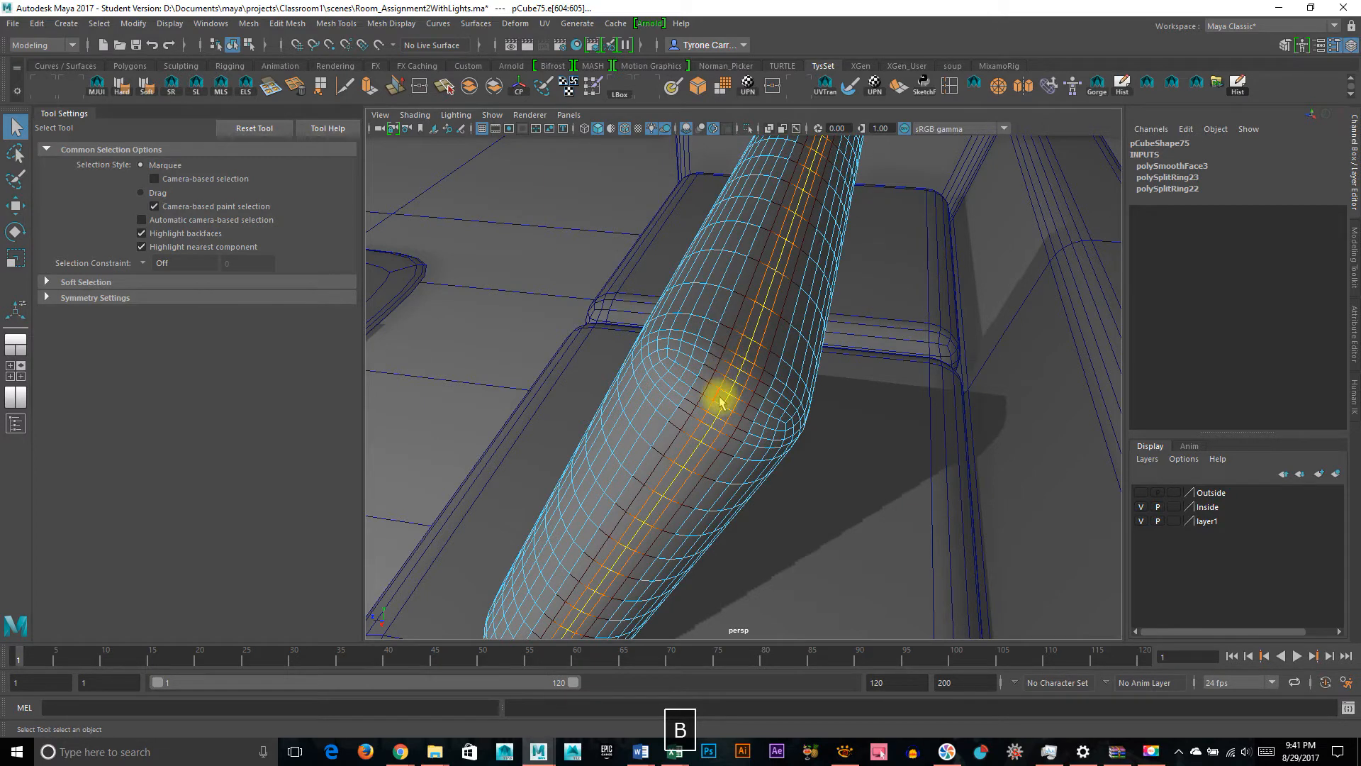
pyautogui.press('r')
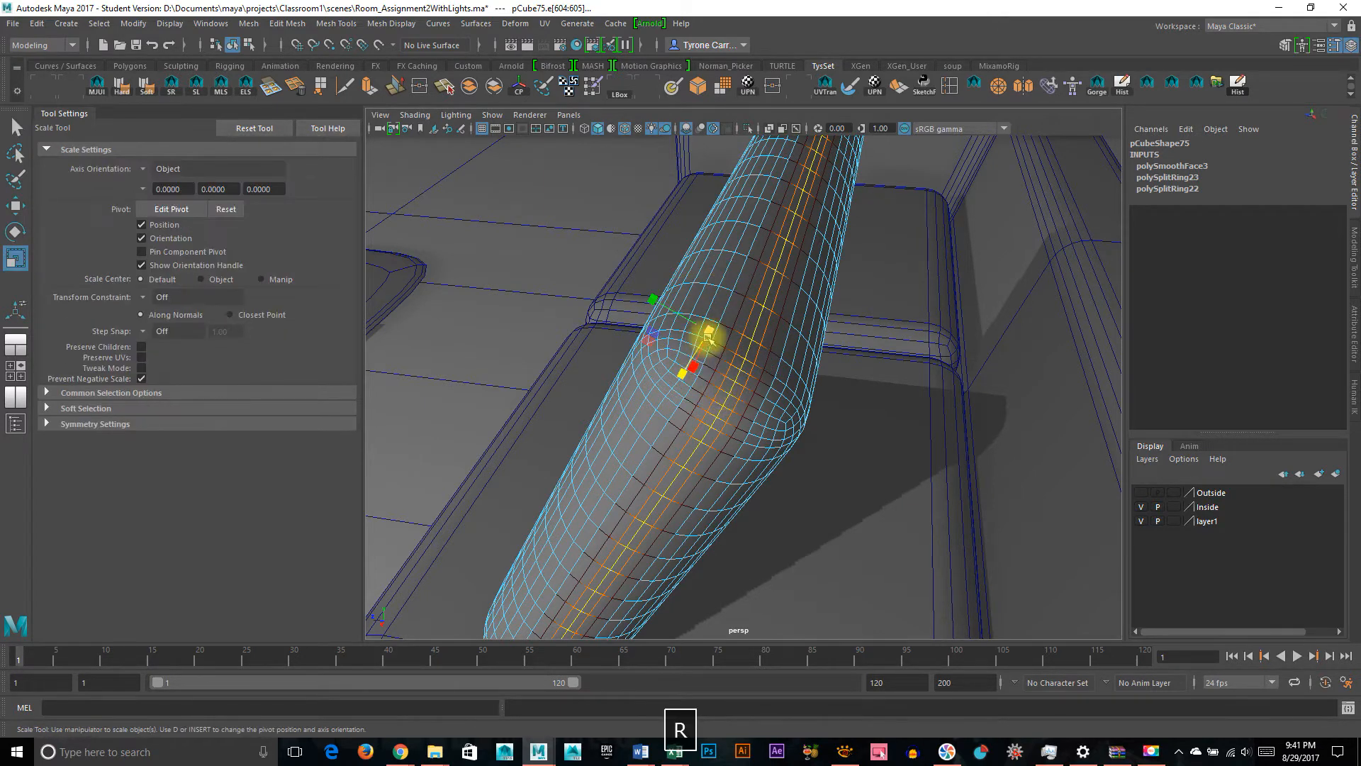
pyautogui.moveTo(708, 331); pyautogui.dragTo(785, 400)
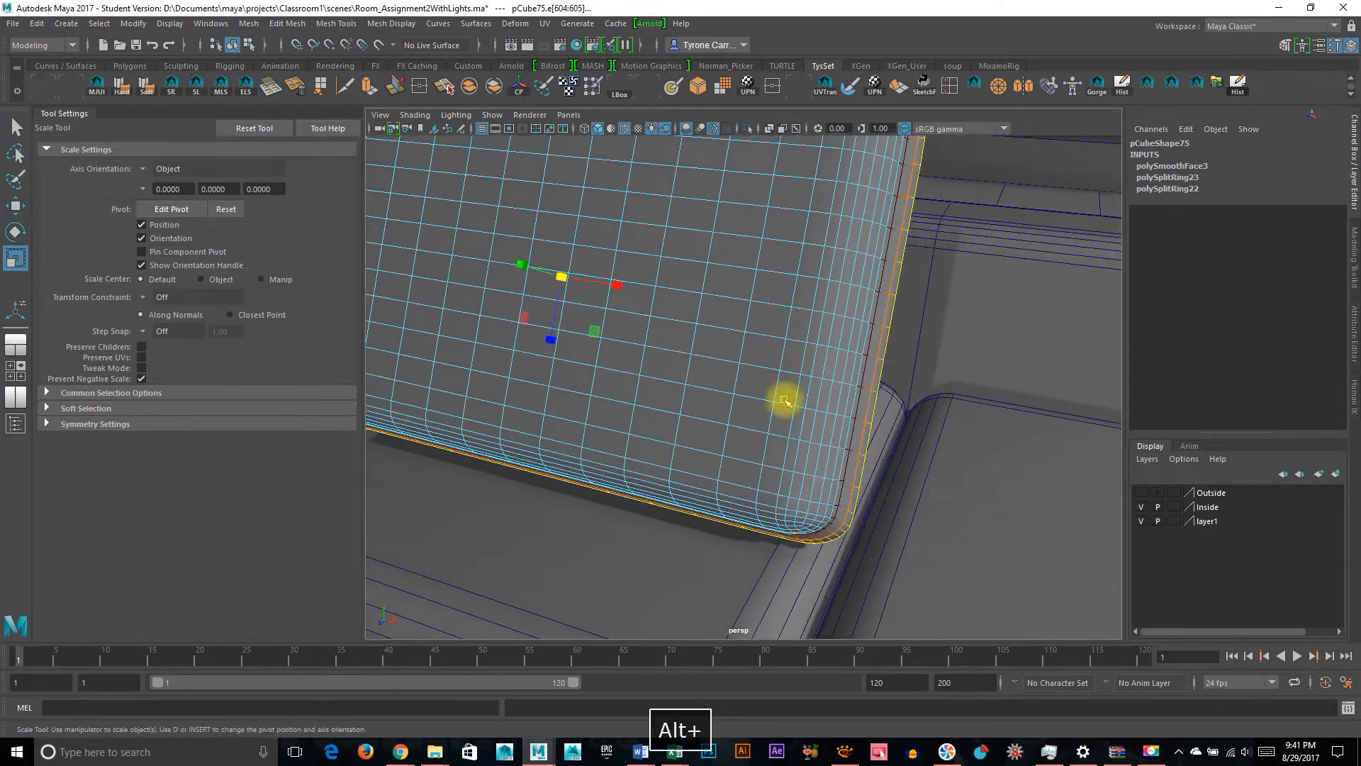
pyautogui.keyDown('alt'); pyautogui.moveTo(871, 462); pyautogui.dragTo(781, 449); pyautogui.keyUp('alt')
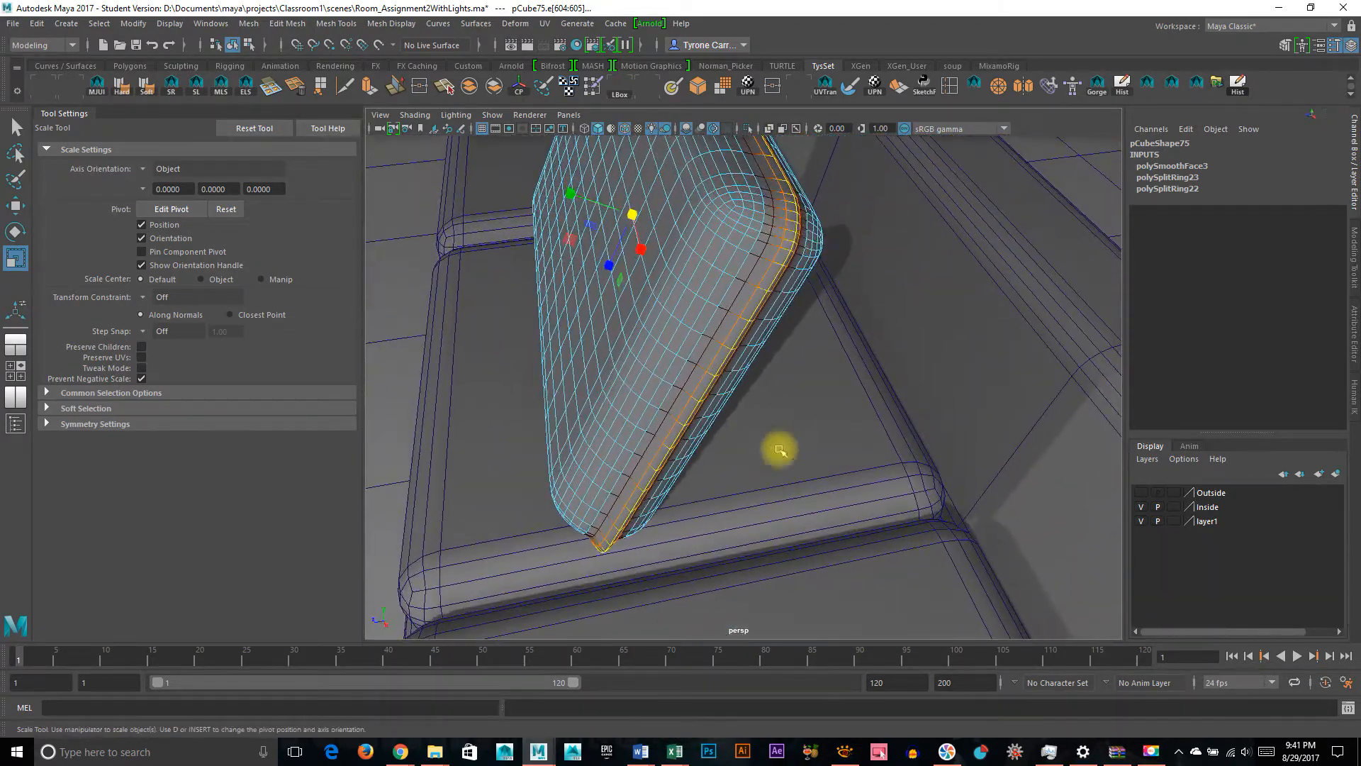
# Select the two edge loops on either side of the pillow's seam and turn soft selection off
pyautogui.keyDown('alt'); pyautogui.moveTo(782, 306); pyautogui.dragTo(833, 395); pyautogui.keyUp('alt')
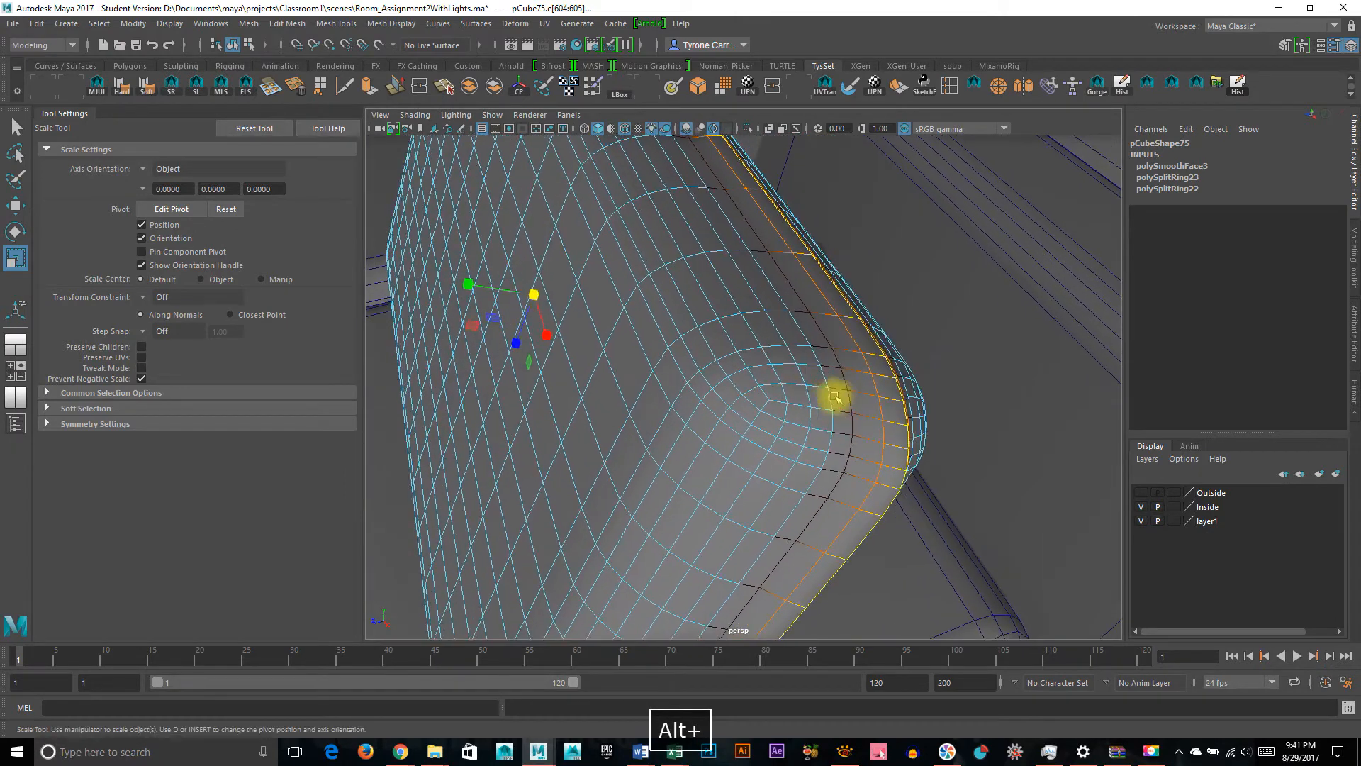
pyautogui.doubleClick(823, 336)
pyautogui.keyDown('alt'); pyautogui.moveTo(905, 389); pyautogui.dragTo(851, 394); pyautogui.keyUp('alt')
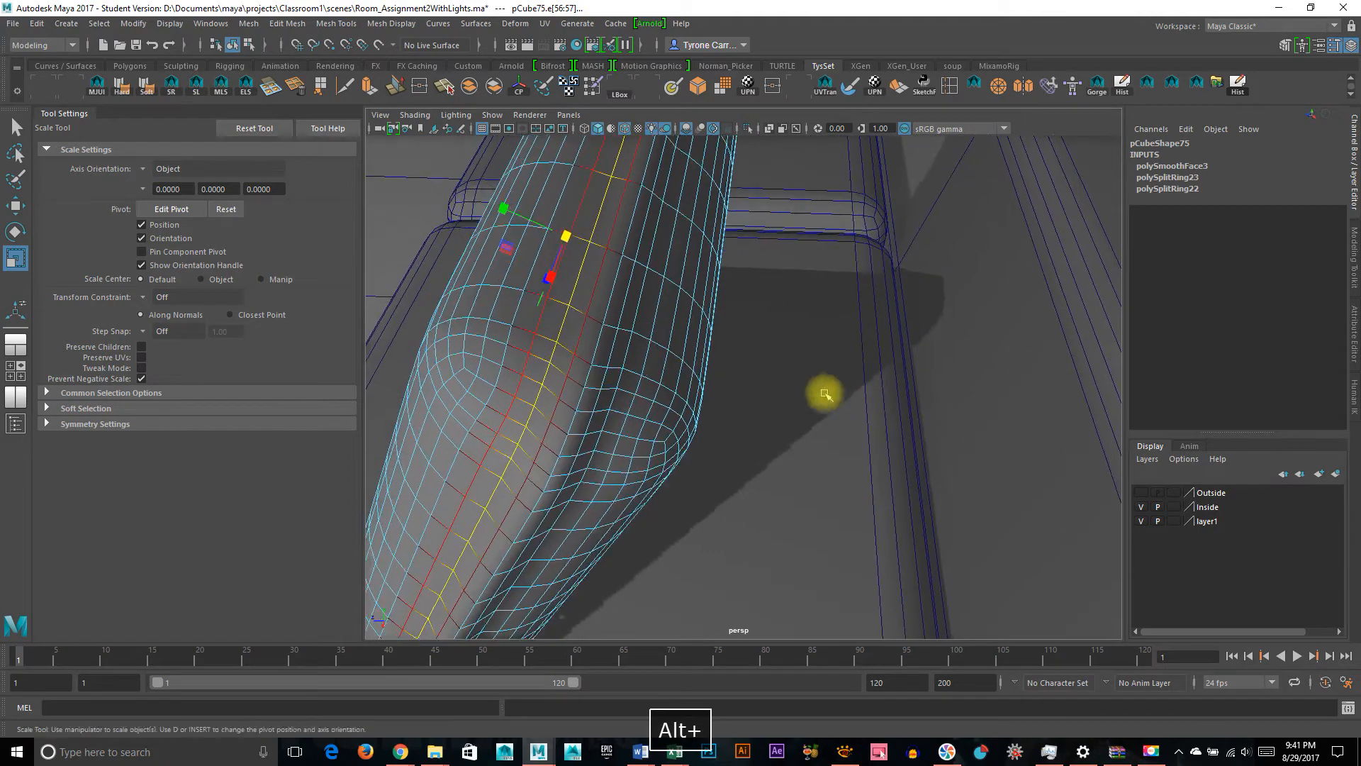
pyautogui.keyDown('alt'); pyautogui.moveTo(638, 326); pyautogui.dragTo(629, 319); pyautogui.keyUp('alt')
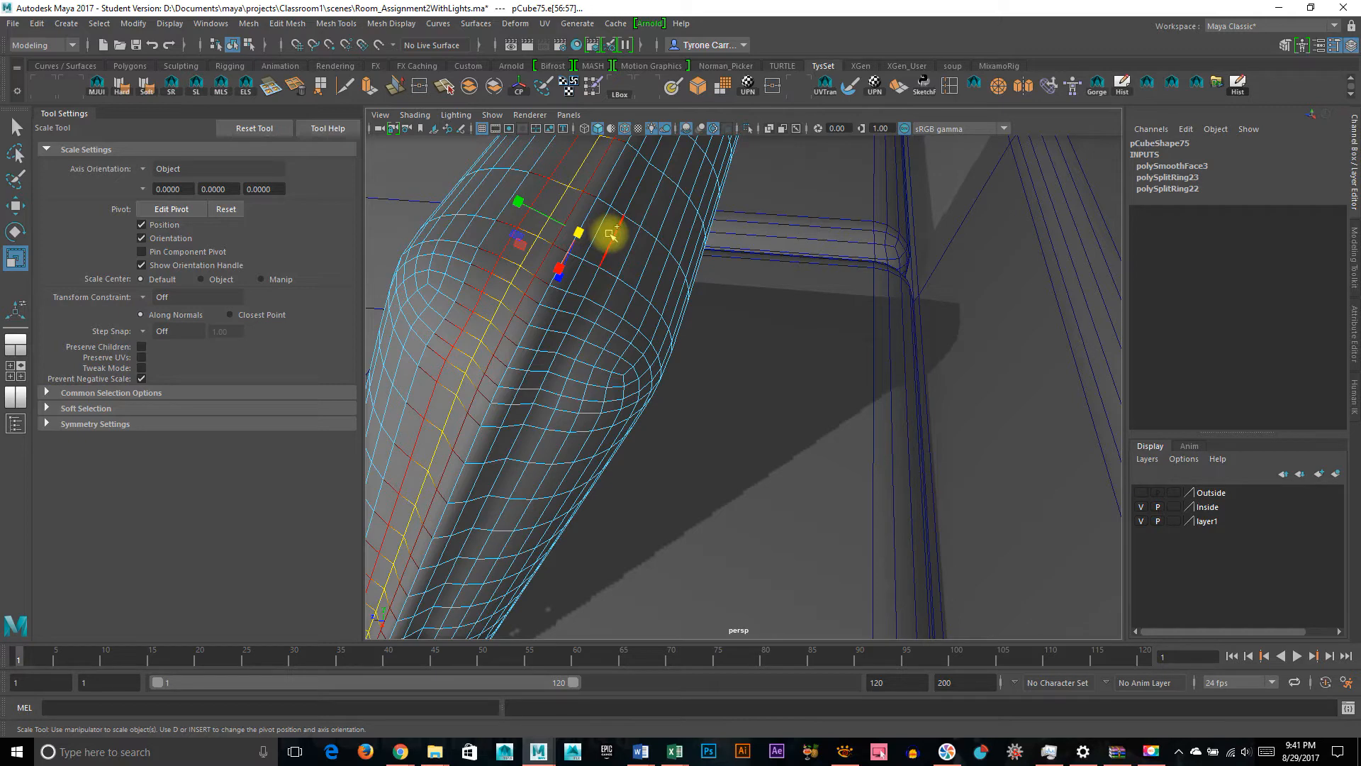
pyautogui.keyDown('alt'); pyautogui.moveTo(586, 262); pyautogui.dragTo(632, 379); pyautogui.keyUp('alt')
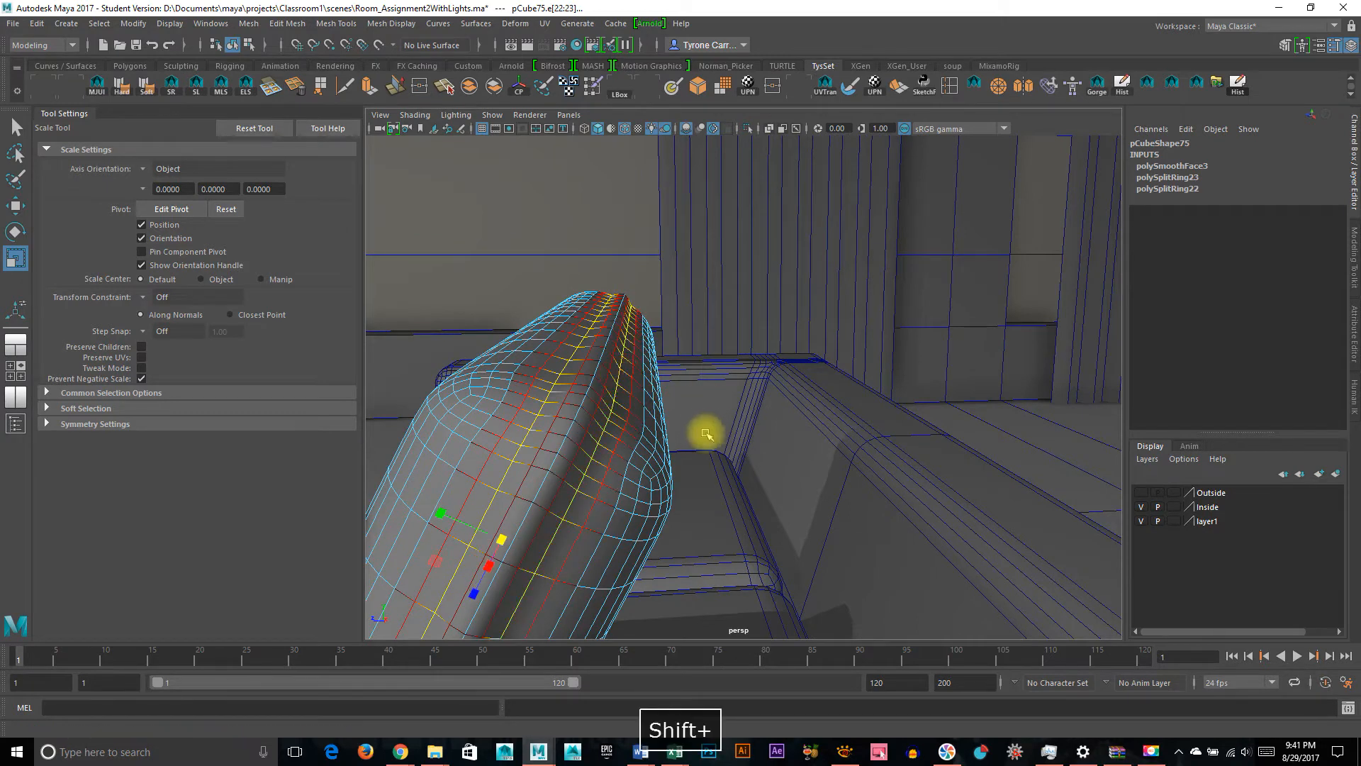
pyautogui.keyDown('shift'); pyautogui.doubleClick(661, 467); pyautogui.keyUp('shift')
pyautogui.press('b')
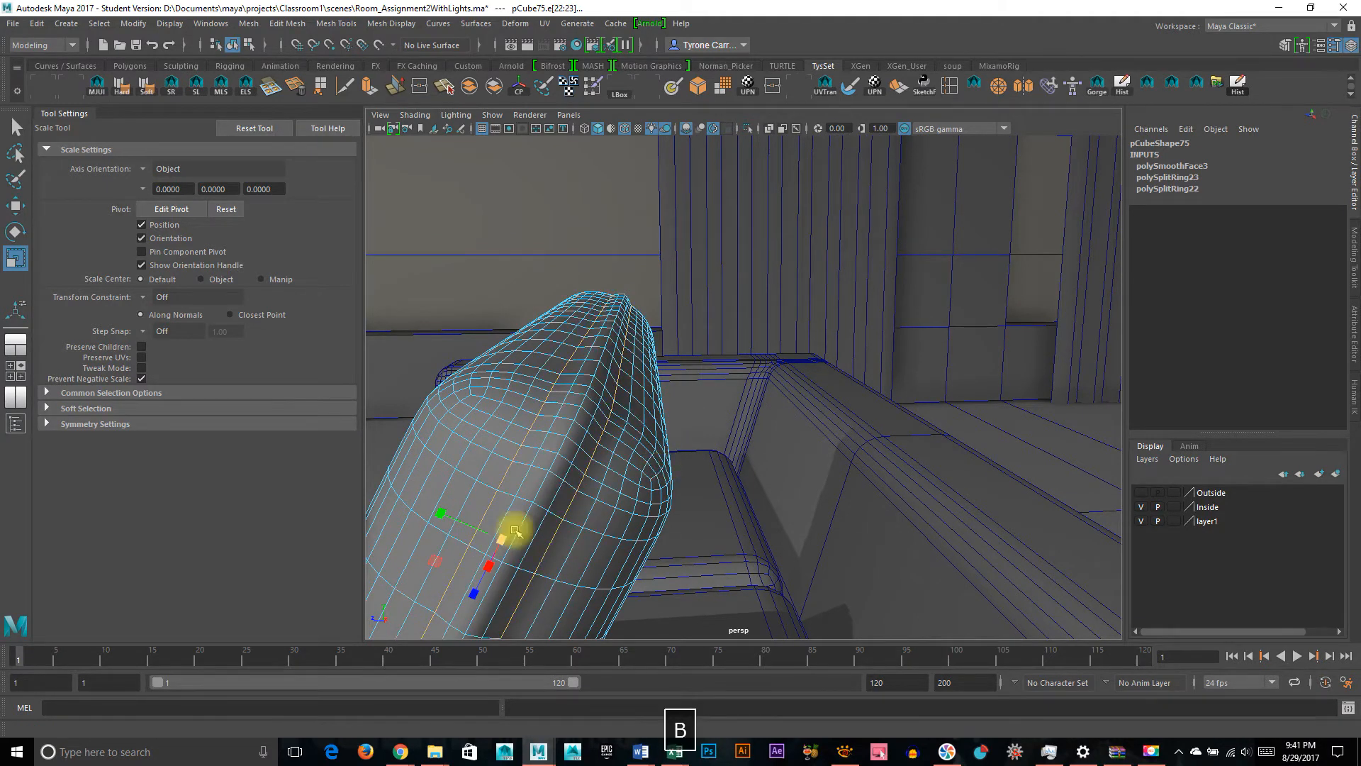
# Harden the two selected edge loops bordering the pillow's seam
pyautogui.keyDown('alt'); pyautogui.moveTo(529, 398); pyautogui.dragTo(538, 328); pyautogui.keyUp('alt')
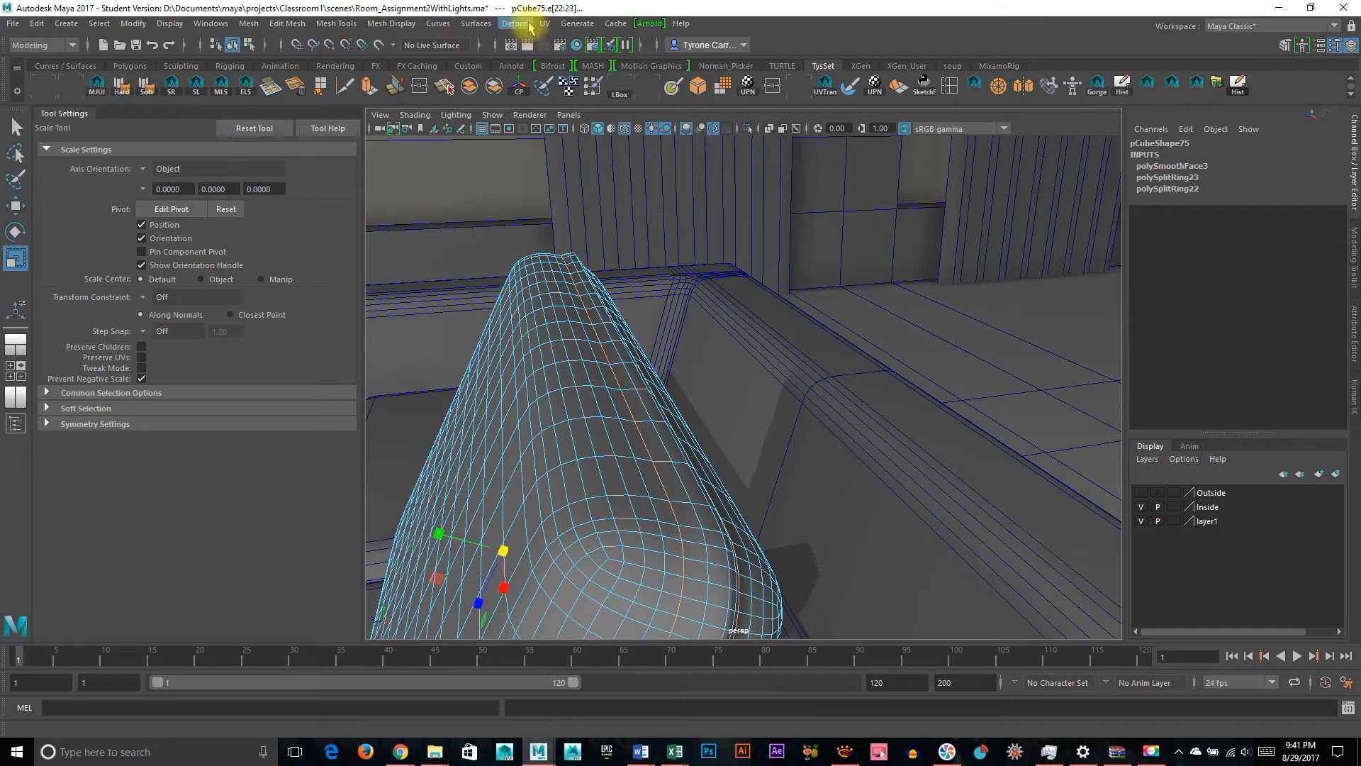
pyautogui.click(475, 23)
pyautogui.moveTo(451, 29)
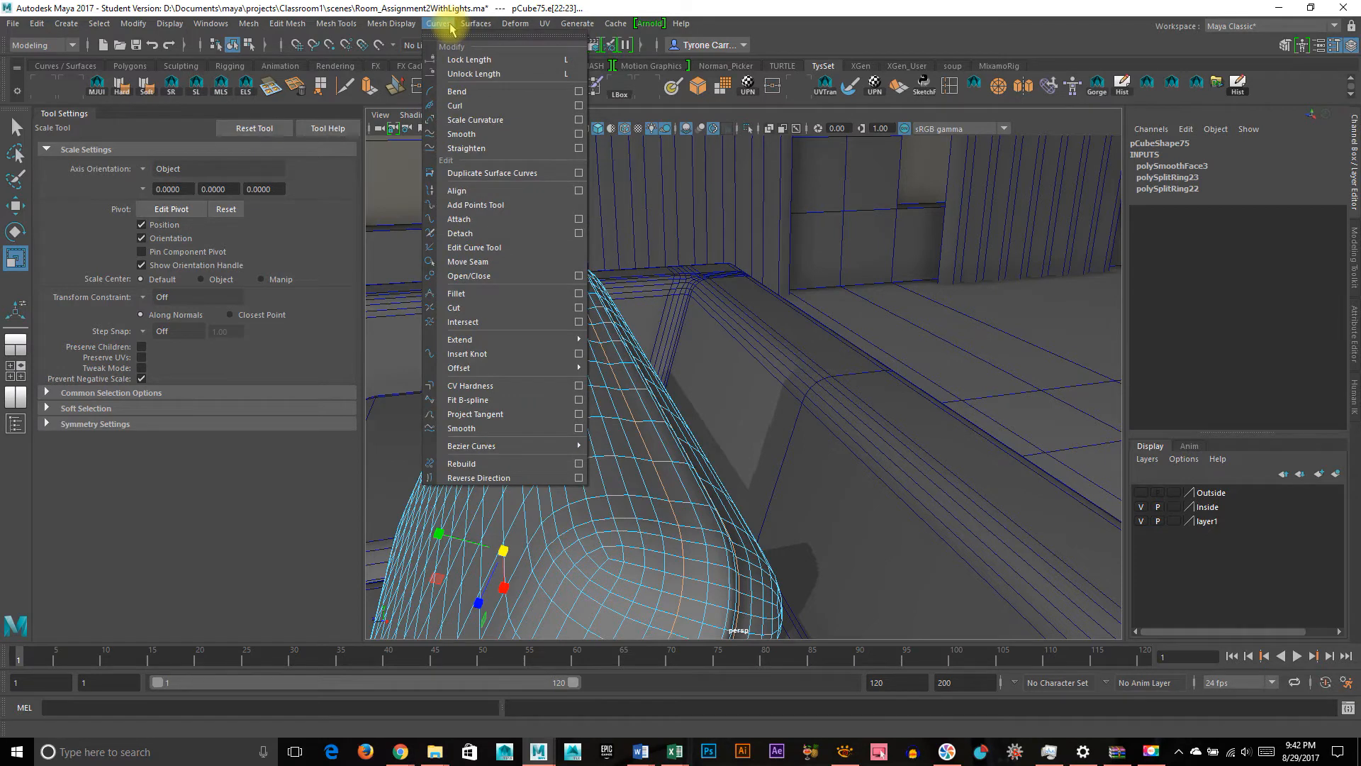
pyautogui.moveTo(548, 29)
pyautogui.moveTo(356, 27)
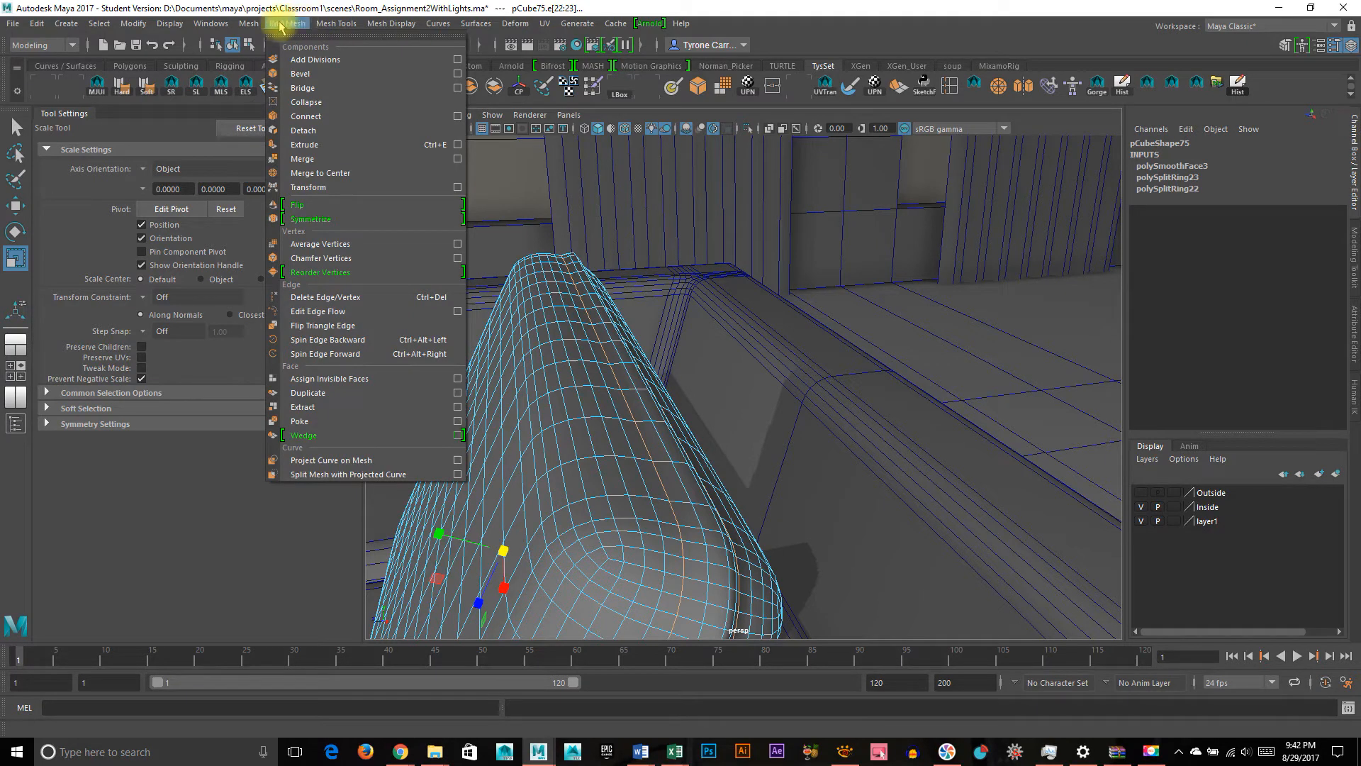
pyautogui.click(254, 7)
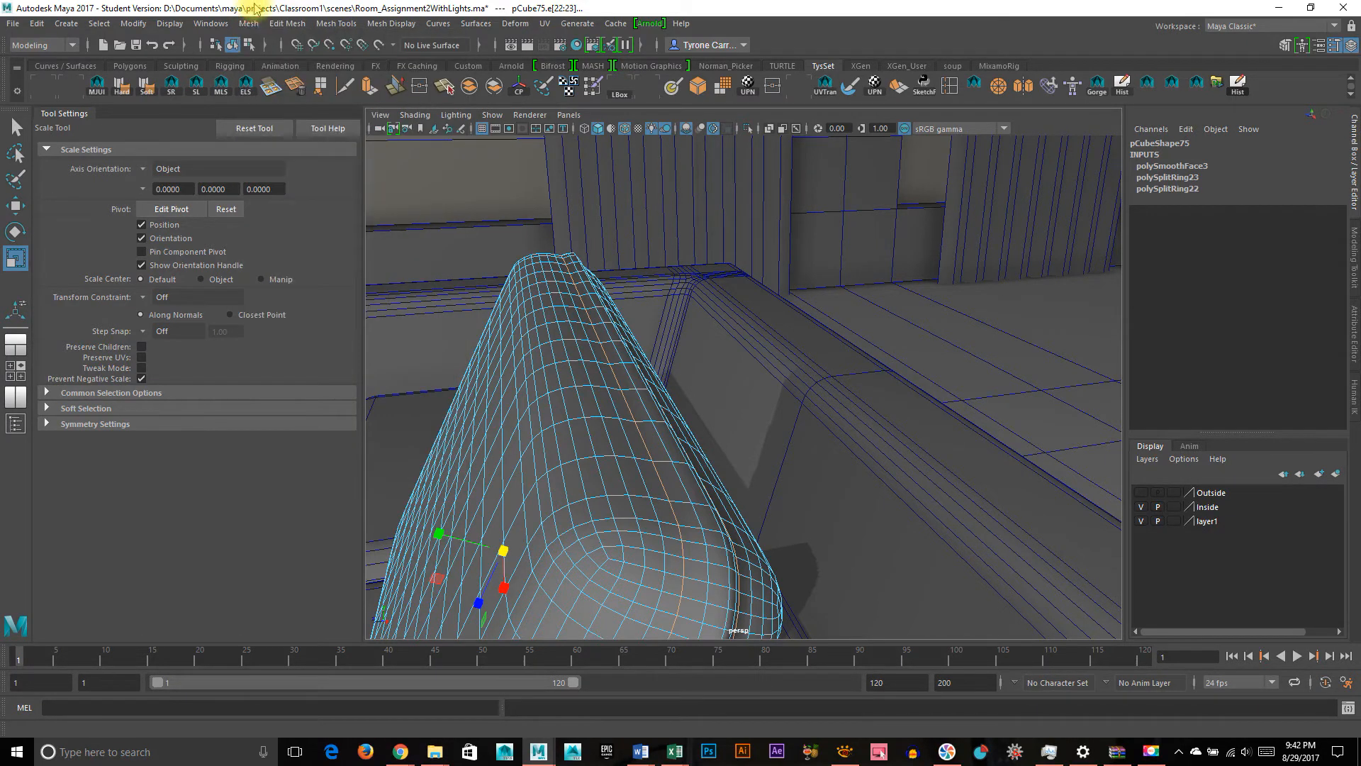
pyautogui.click(121, 88)
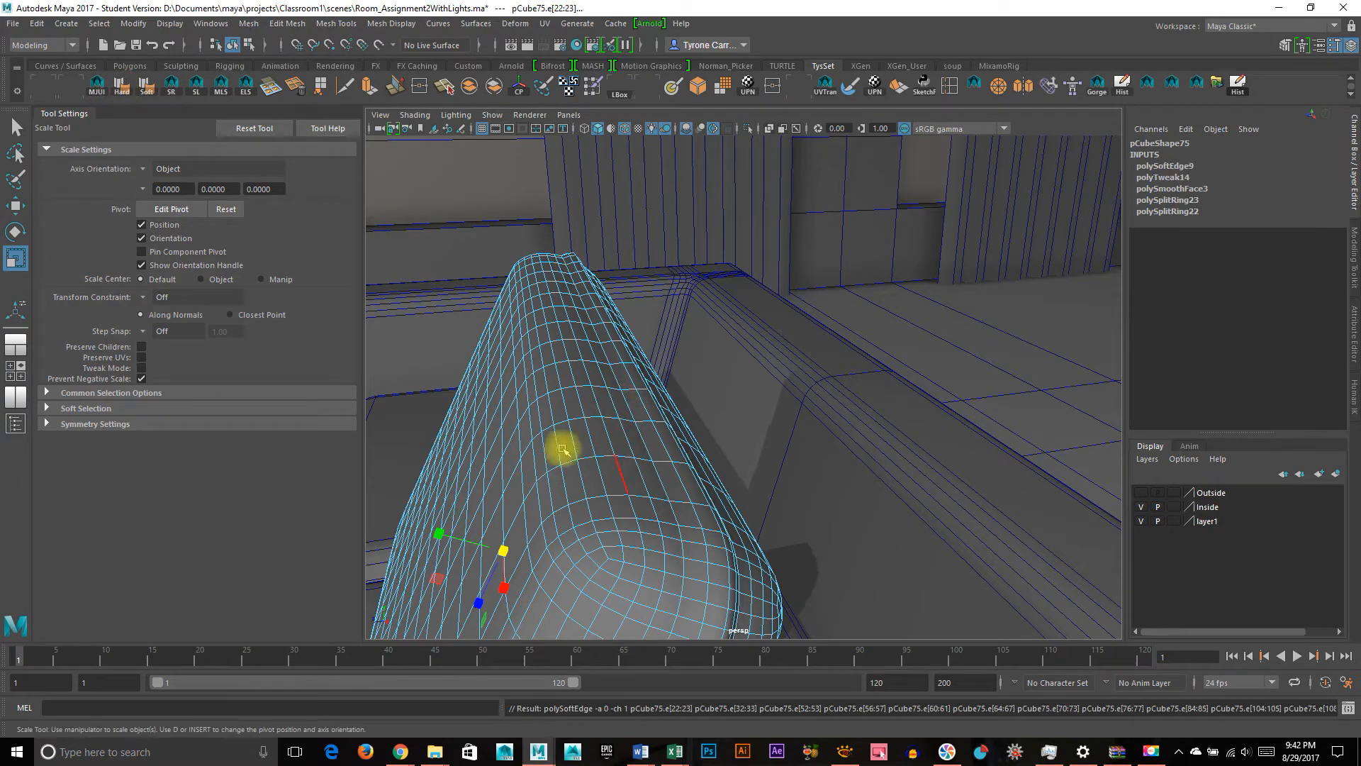
# Scale the two seam edge loops closer together to about 0.57 in Y, then return to object mode
pyautogui.keyDown('alt'); pyautogui.moveTo(799, 459); pyautogui.dragTo(769, 333); pyautogui.keyUp('alt')
pyautogui.moveTo(429, 430); pyautogui.dragTo(456, 441)
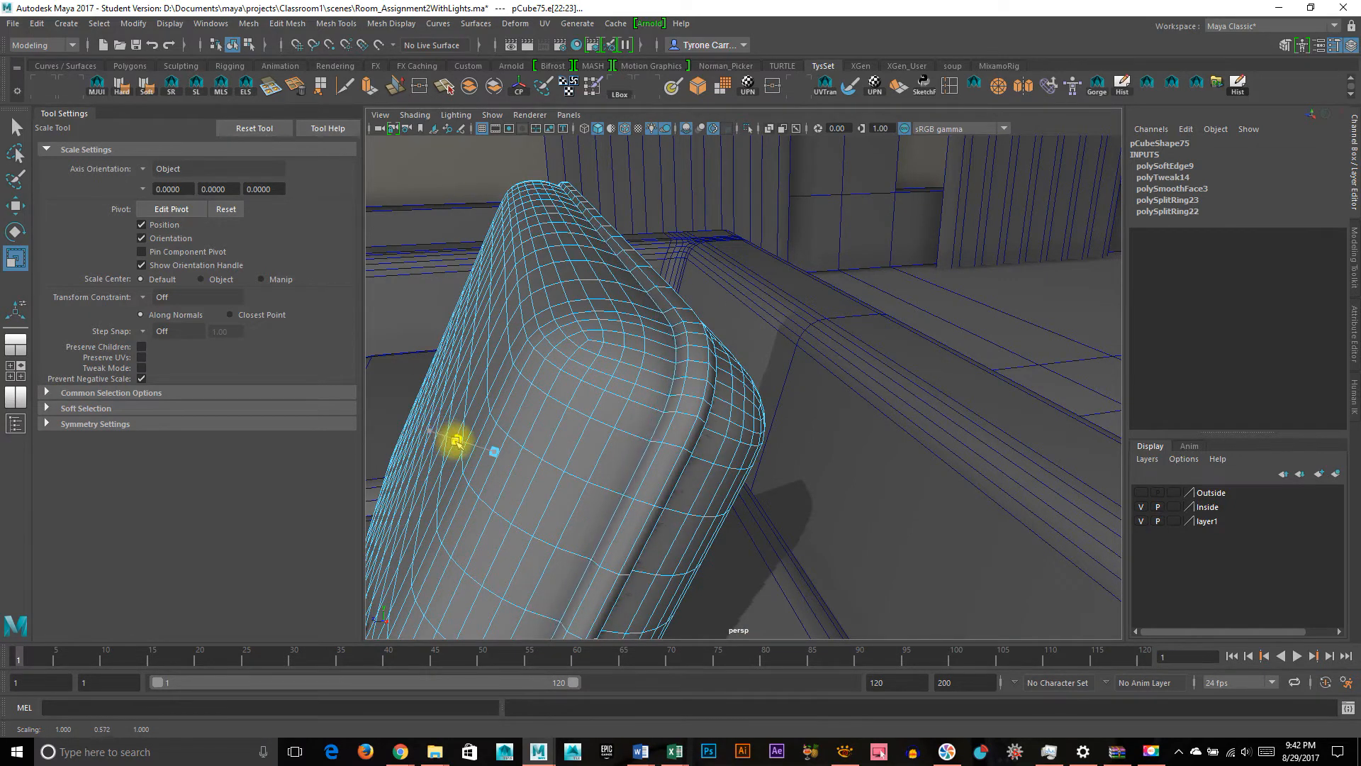
pyautogui.rightClick(672, 380)
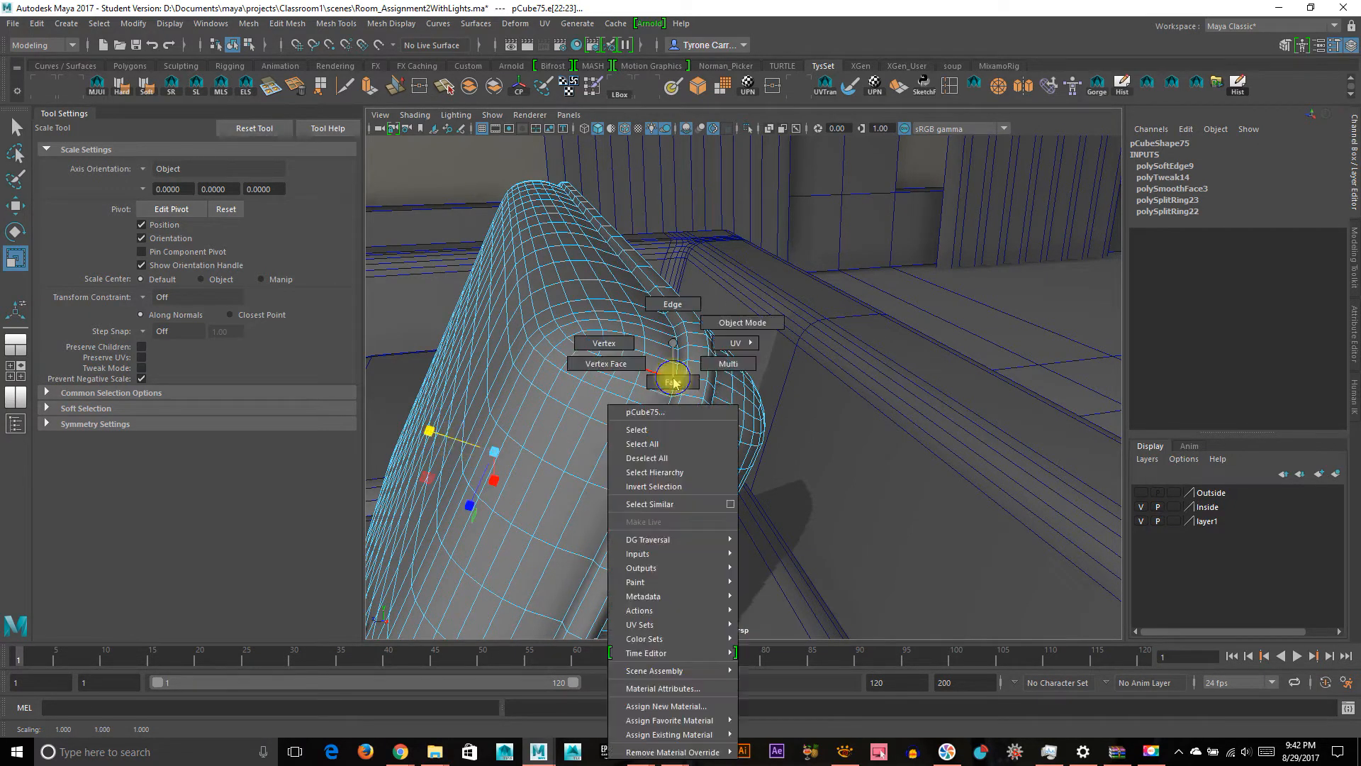
pyautogui.click(740, 323)
pyautogui.click(845, 430)
# Select a vertex near the middle of the pillow's front face and push it inward in Z with a wide soft selection falloff
pyautogui.keyDown('alt'); pyautogui.moveTo(689, 501); pyautogui.dragTo(617, 360); pyautogui.keyUp('alt')
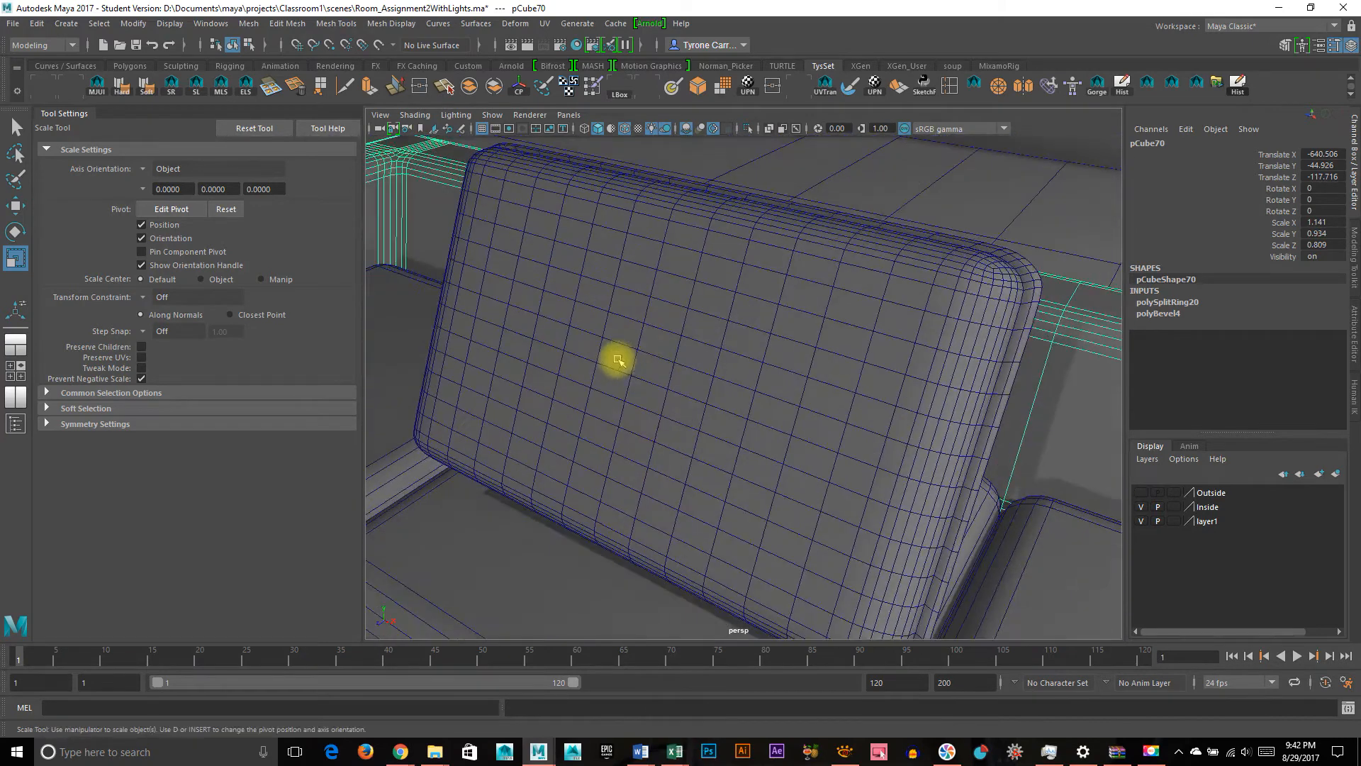
pyautogui.moveTo(686, 342); pyautogui.dragTo(626, 344, button='right')
pyautogui.click(548, 266)
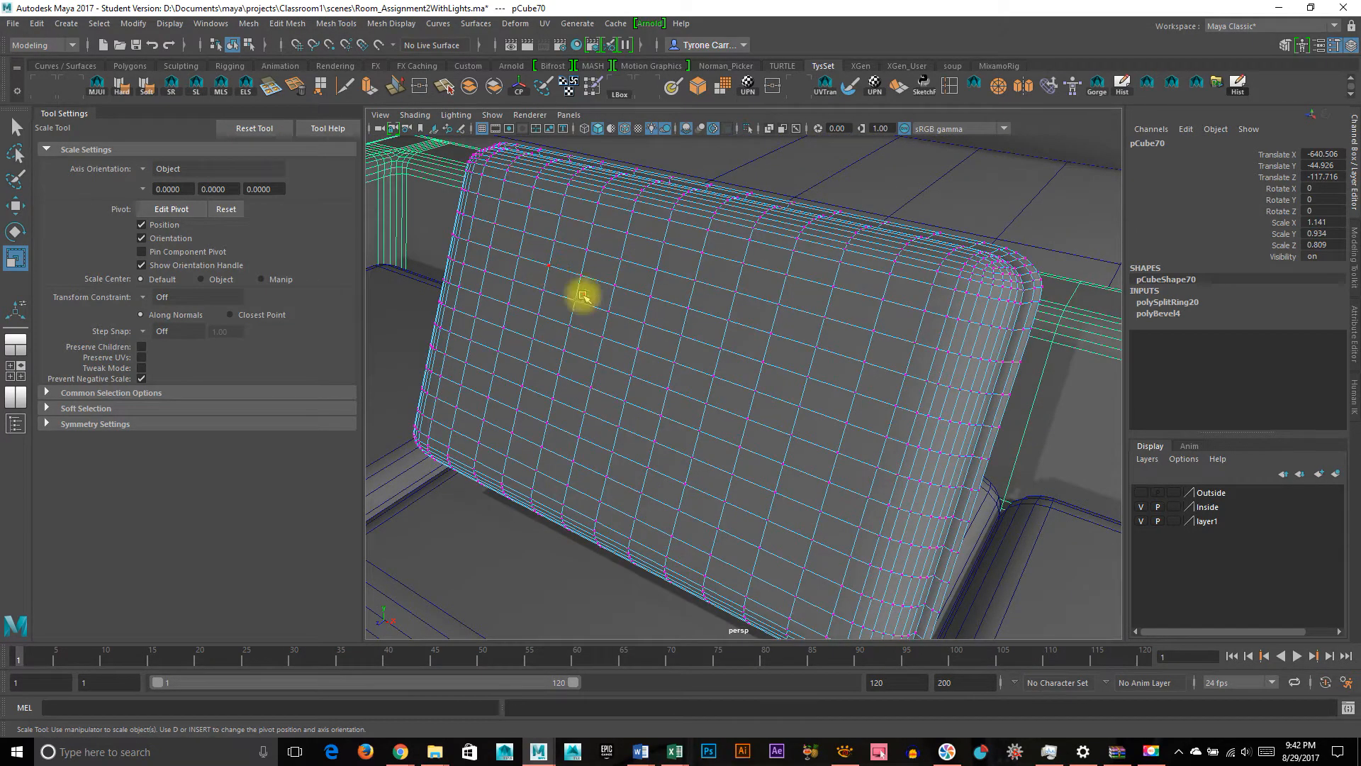
pyautogui.keyDown('alt'); pyautogui.moveTo(670, 365); pyautogui.dragTo(811, 389); pyautogui.keyUp('alt')
pyautogui.click(719, 354)
pyautogui.press('w')
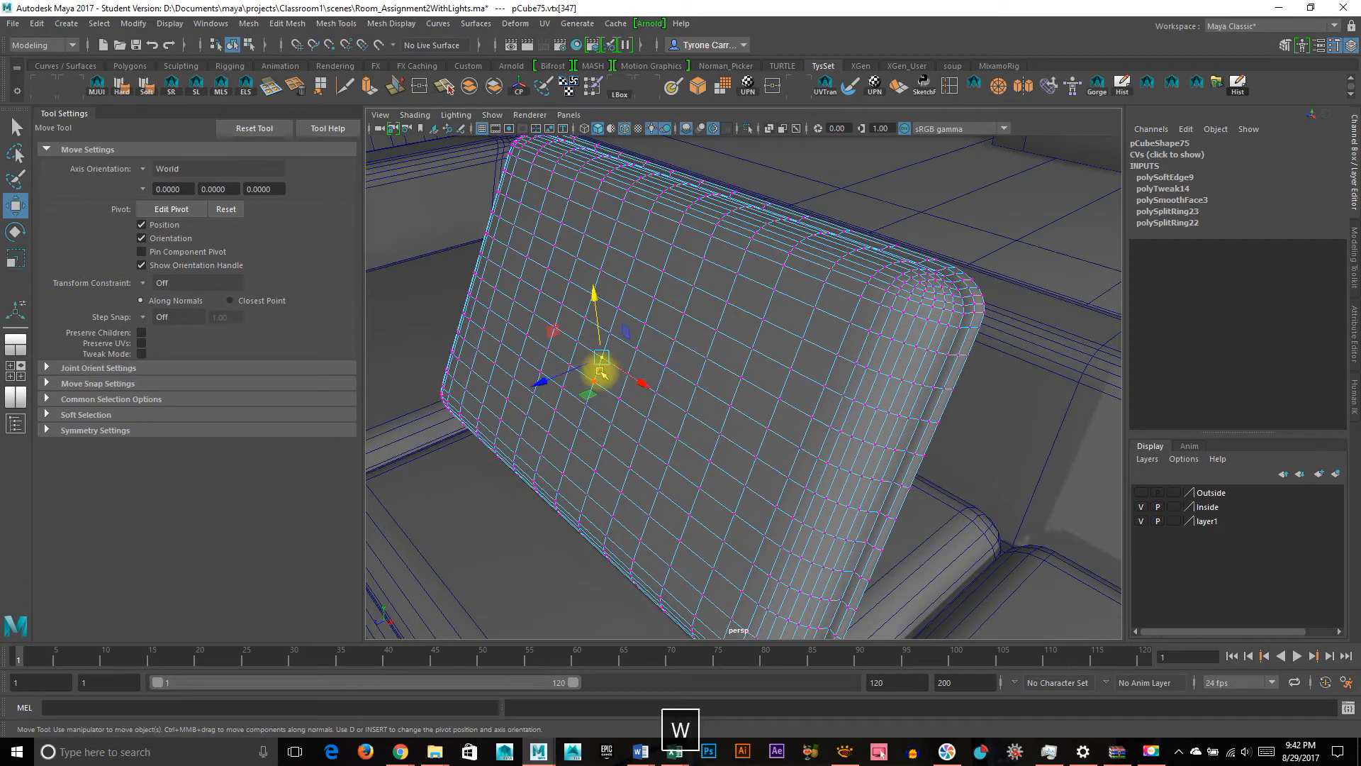
pyautogui.moveTo(607, 364); pyautogui.dragTo(744, 371)
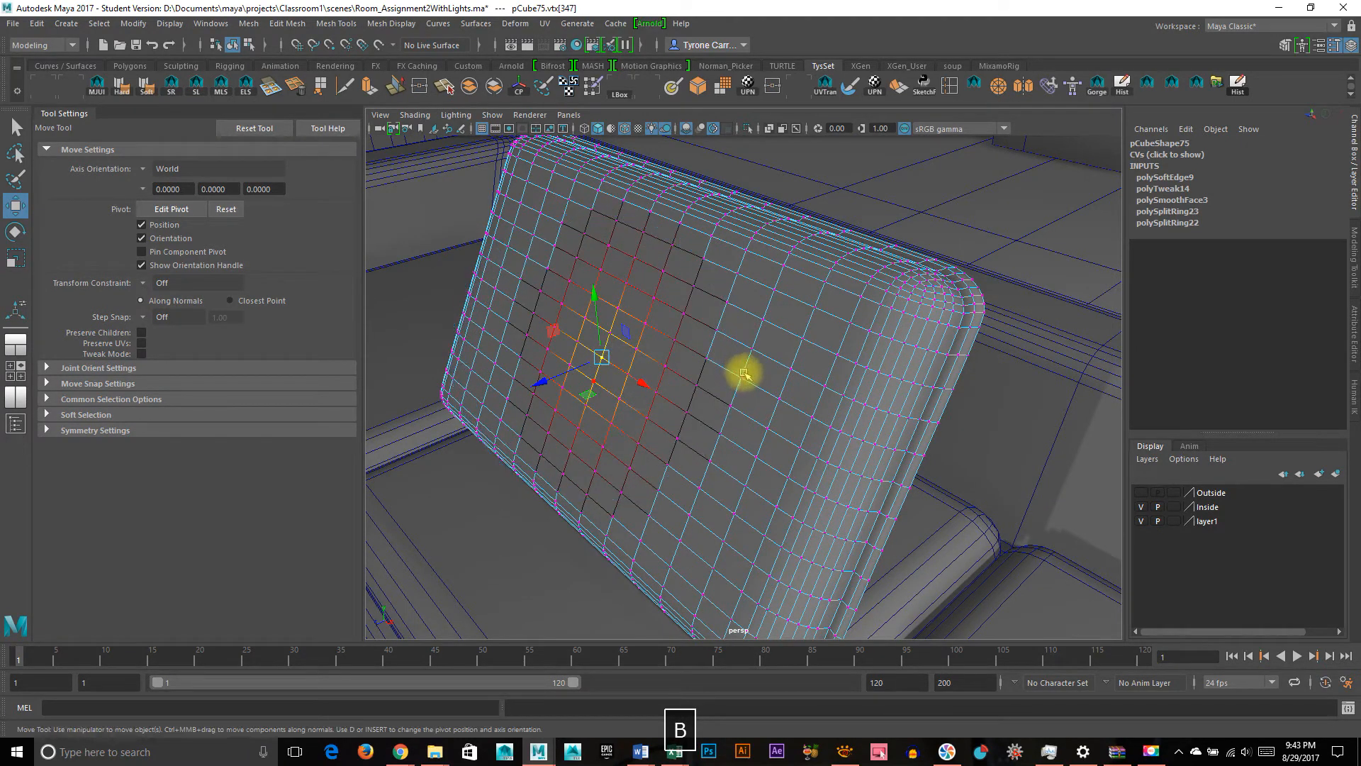
pyautogui.keyDown('alt'); pyautogui.moveTo(538, 385); pyautogui.dragTo(523, 327); pyautogui.keyUp('alt')
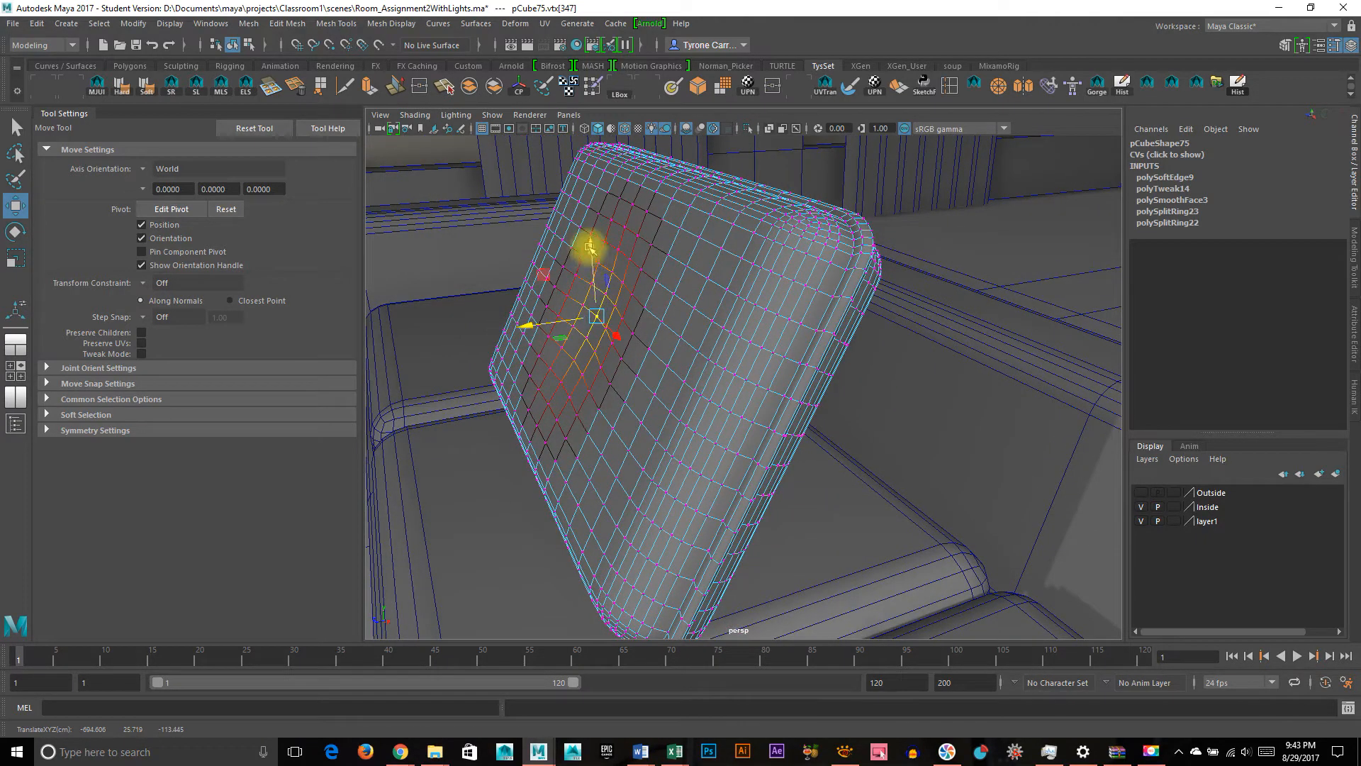
# Deepen the pillow's dimple by moving its center vertex down and inward with a narrower soft selection falloff, then return to object mode
pyautogui.moveTo(598, 248); pyautogui.dragTo(602, 258)
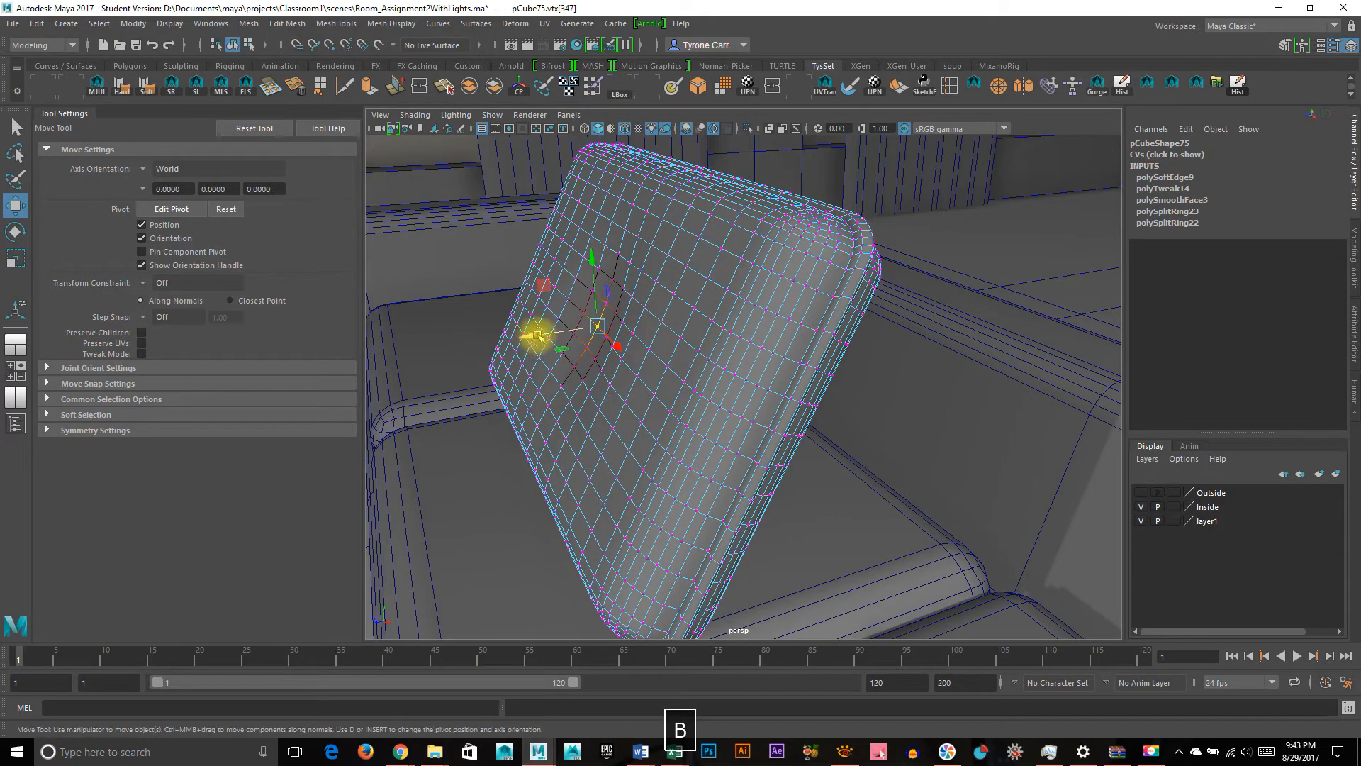
pyautogui.moveTo(520, 335); pyautogui.dragTo(531, 336, button='middle')
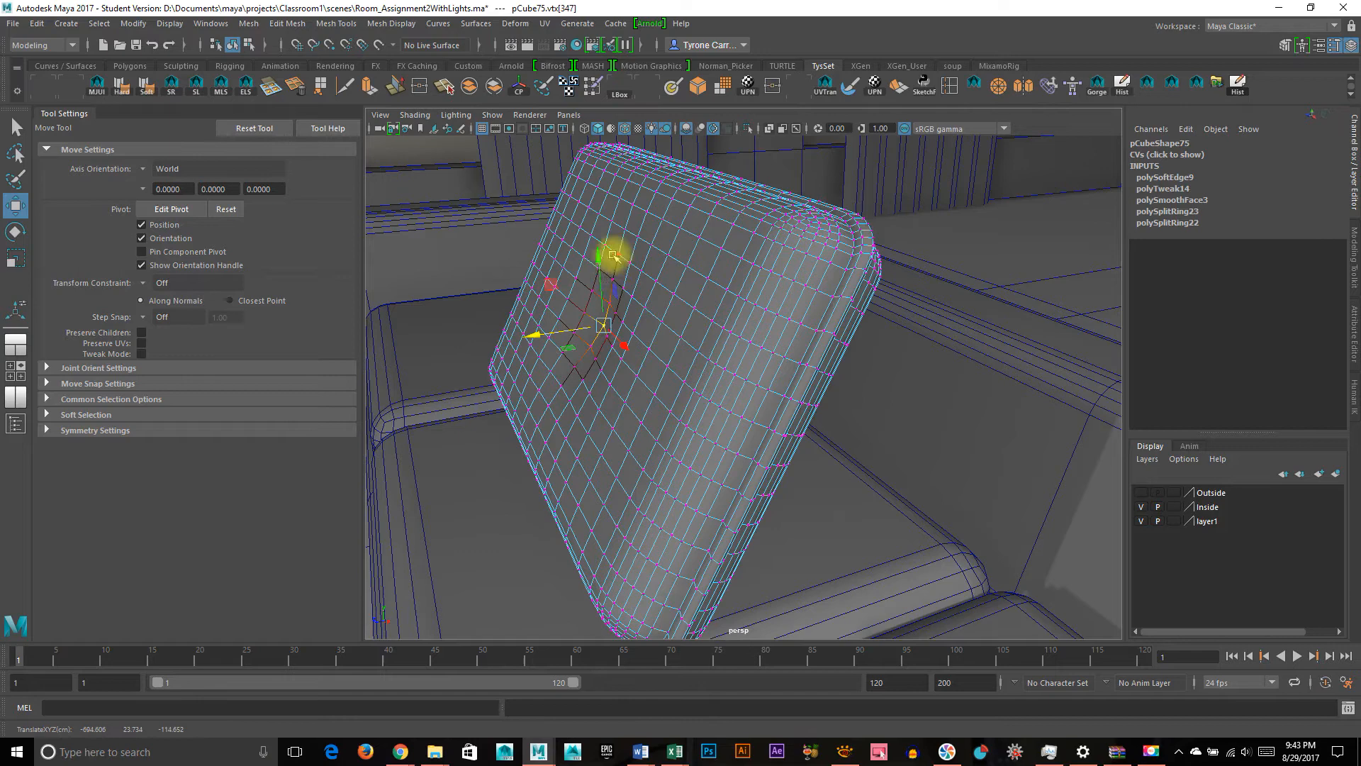
pyautogui.keyDown('alt'); pyautogui.moveTo(599, 373); pyautogui.dragTo(663, 404); pyautogui.keyUp('alt')
pyautogui.moveTo(876, 339); pyautogui.dragTo(977, 283, button='right')
pyautogui.click(1057, 431)
pyautogui.keyDown('alt'); pyautogui.moveTo(1057, 431); pyautogui.dragTo(608, 471); pyautogui.keyUp('alt')
# Create a polygon sphere about 6.02 in radius beside the couch and move it to about 72.4 in Y and -77 in Z
pyautogui.press('space')
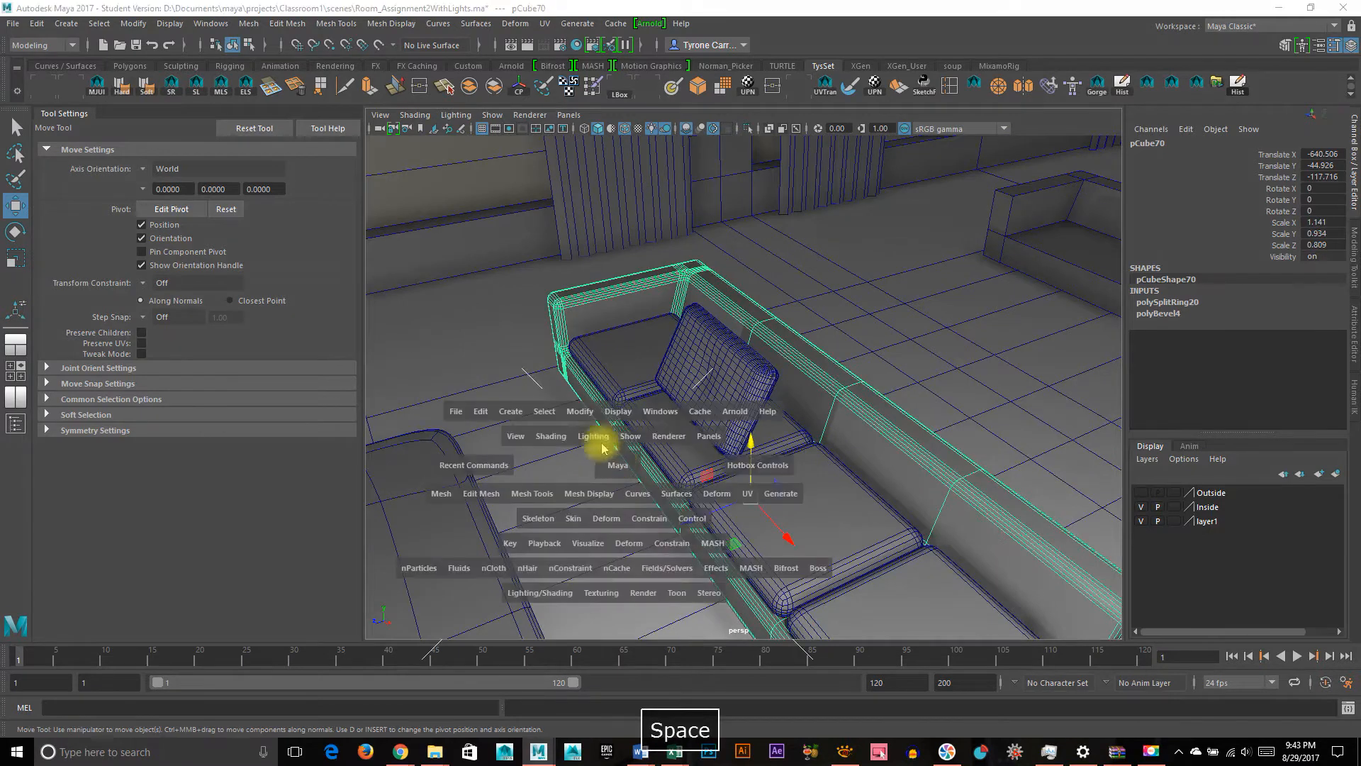
pyautogui.click(523, 414)
pyautogui.moveTo(531, 466)
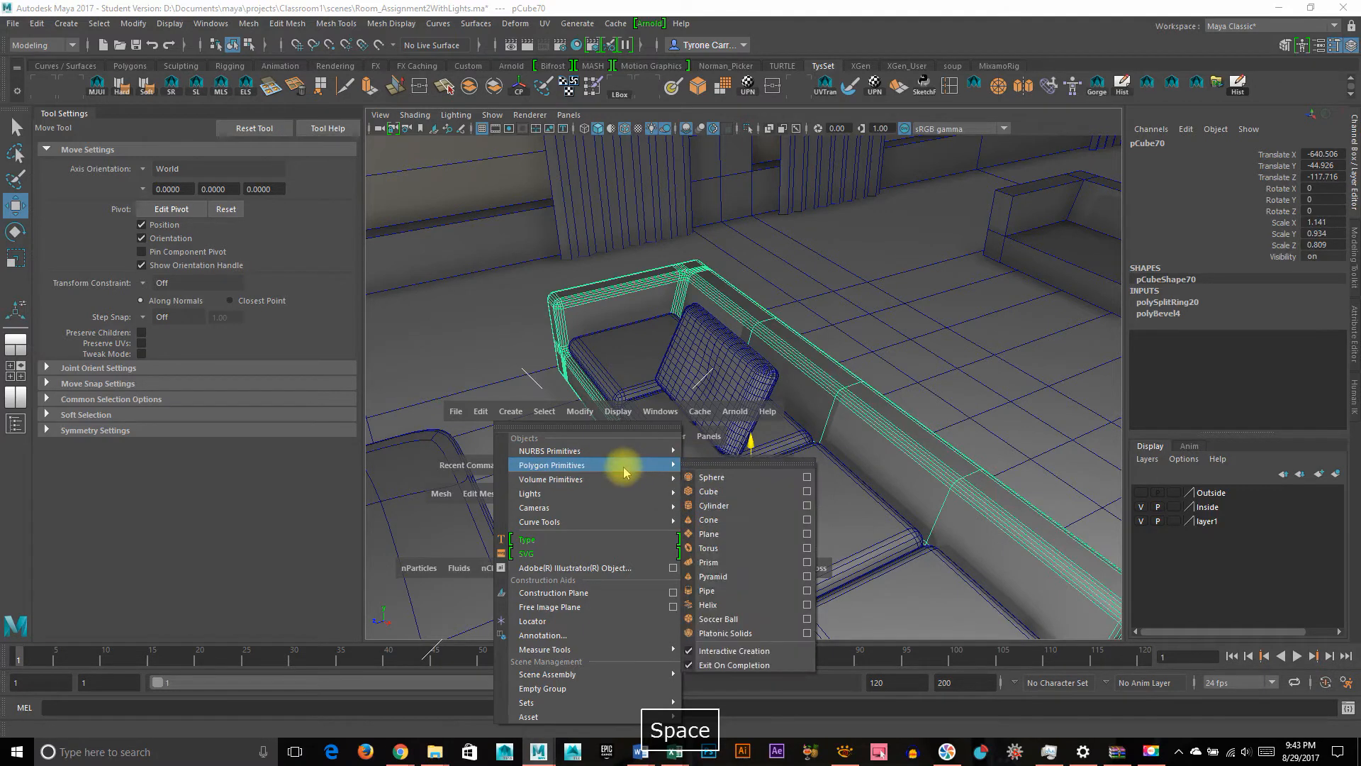
pyautogui.click(707, 476)
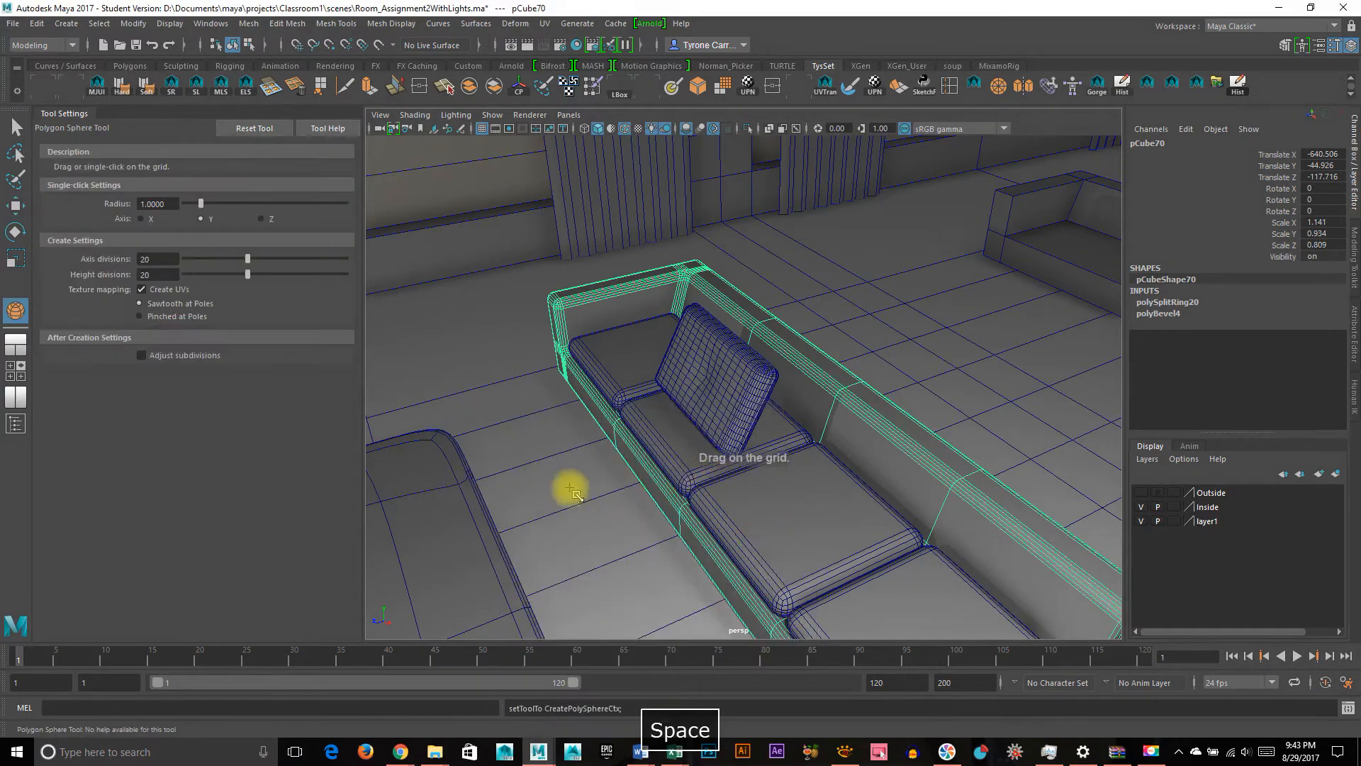
pyautogui.moveTo(592, 482); pyautogui.dragTo(588, 484)
pyautogui.moveTo(583, 436); pyautogui.dragTo(604, 392)
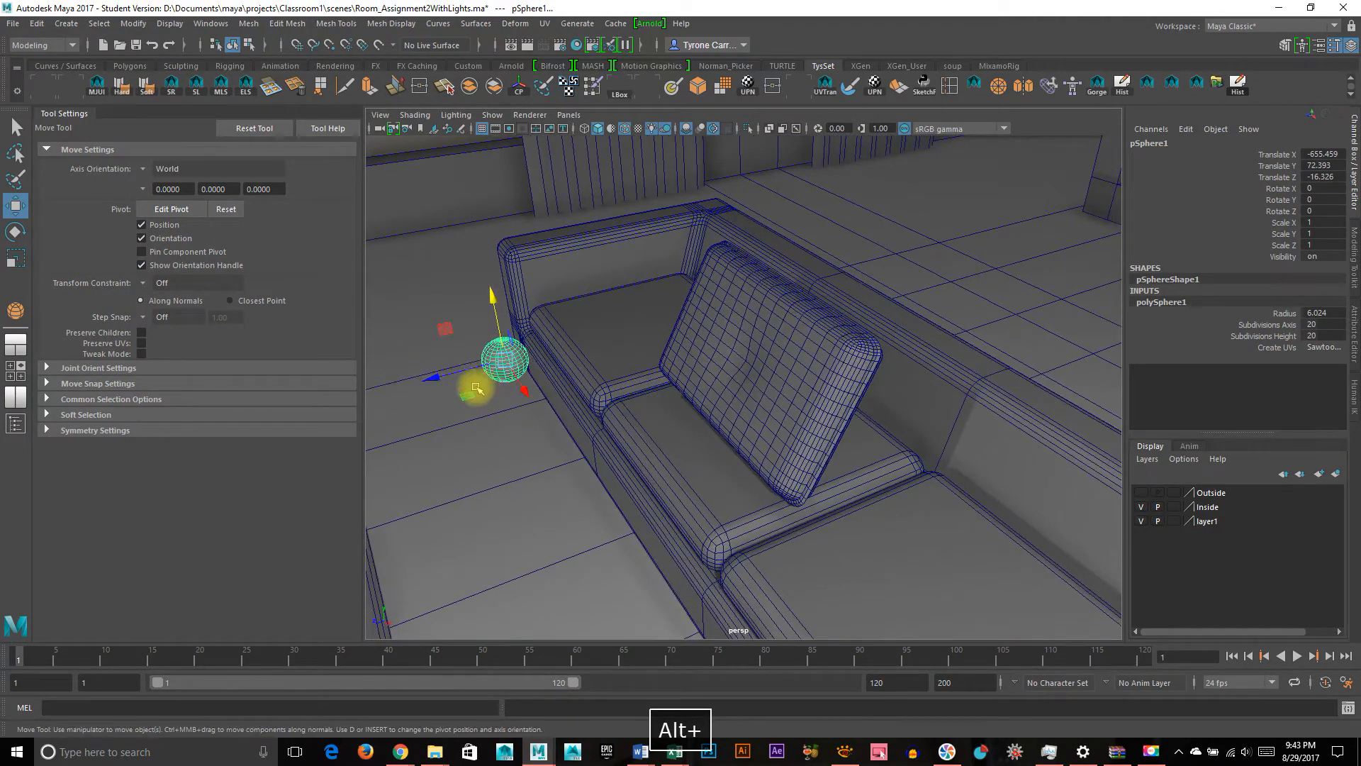
pyautogui.moveTo(447, 371); pyautogui.dragTo(667, 347)
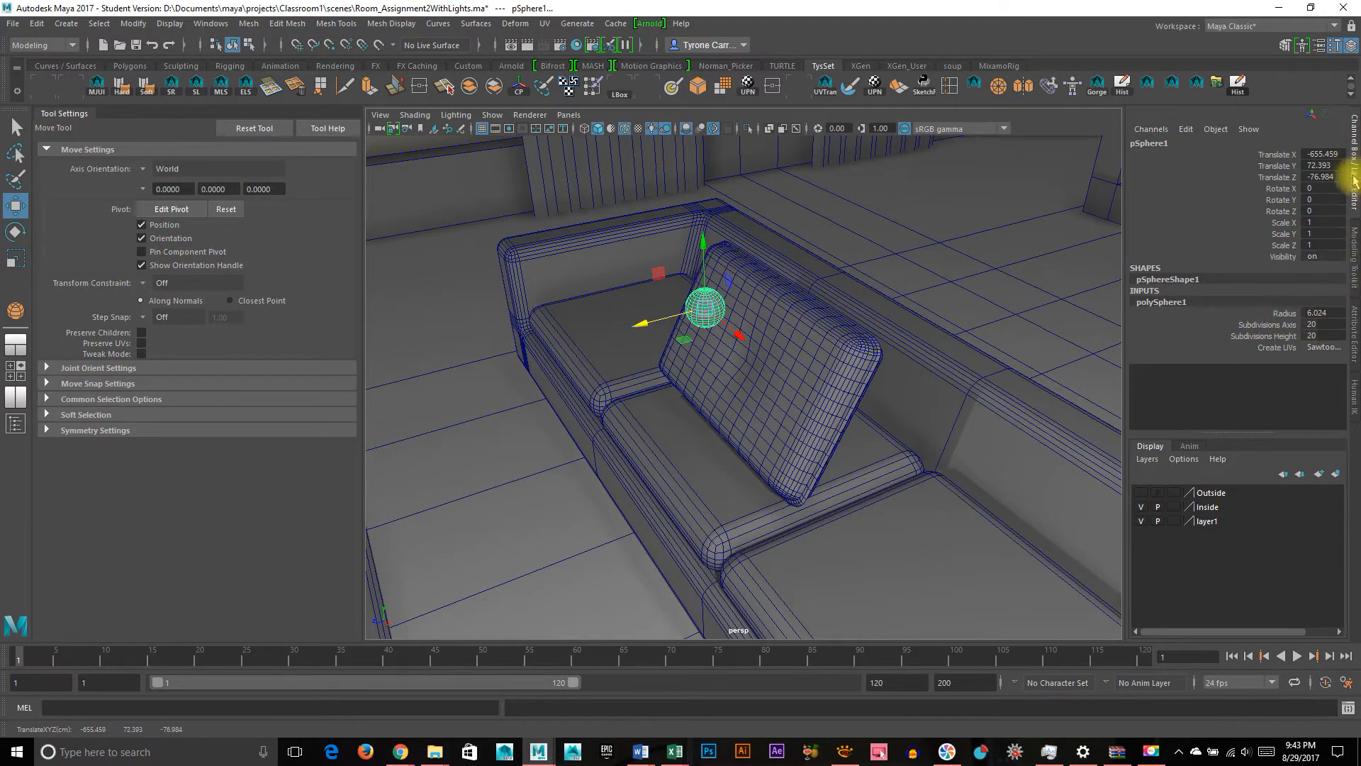
# Set the sphere's axis and height subdivisions to 11 and flatten it to about 0.445 in Y as a button
pyautogui.moveTo(1266, 325); pyautogui.dragTo(1265, 337)
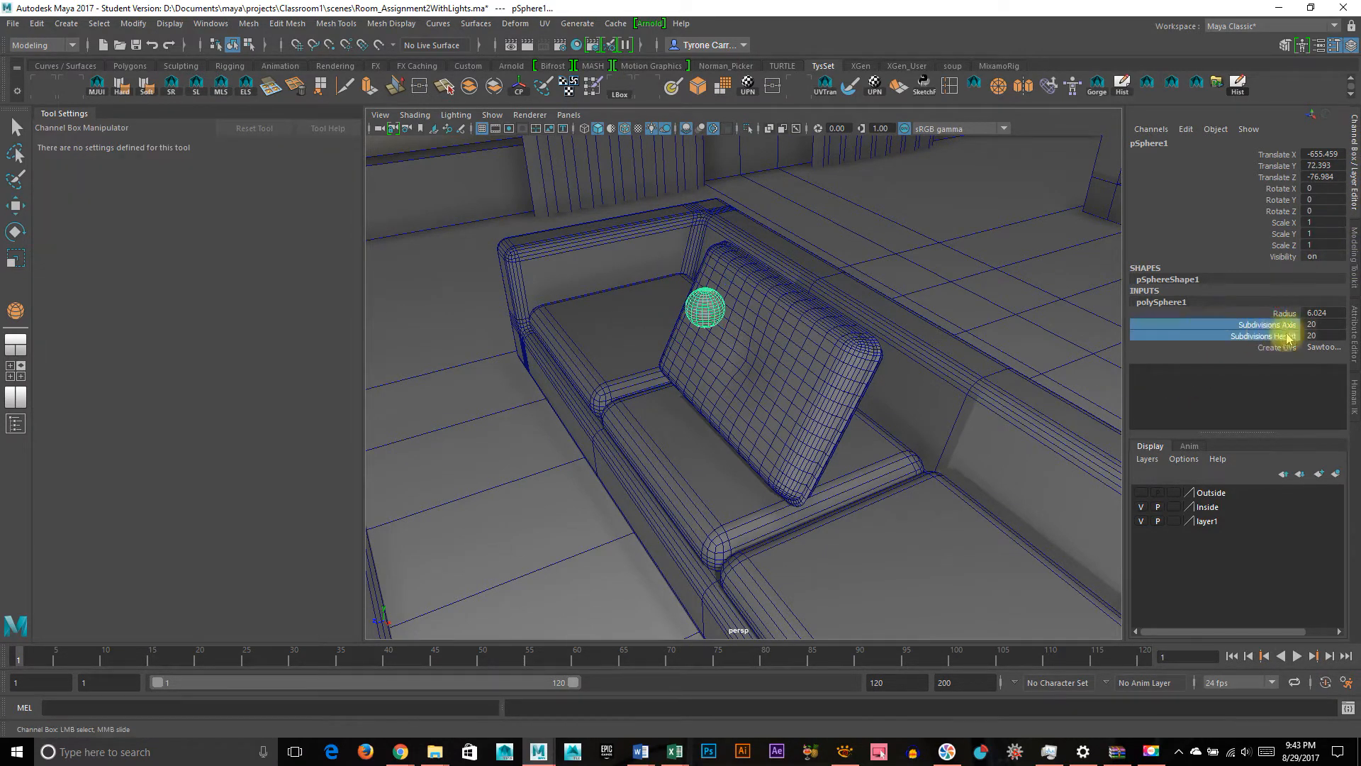
pyautogui.moveTo(969, 350); pyautogui.dragTo(914, 343, button='middle')
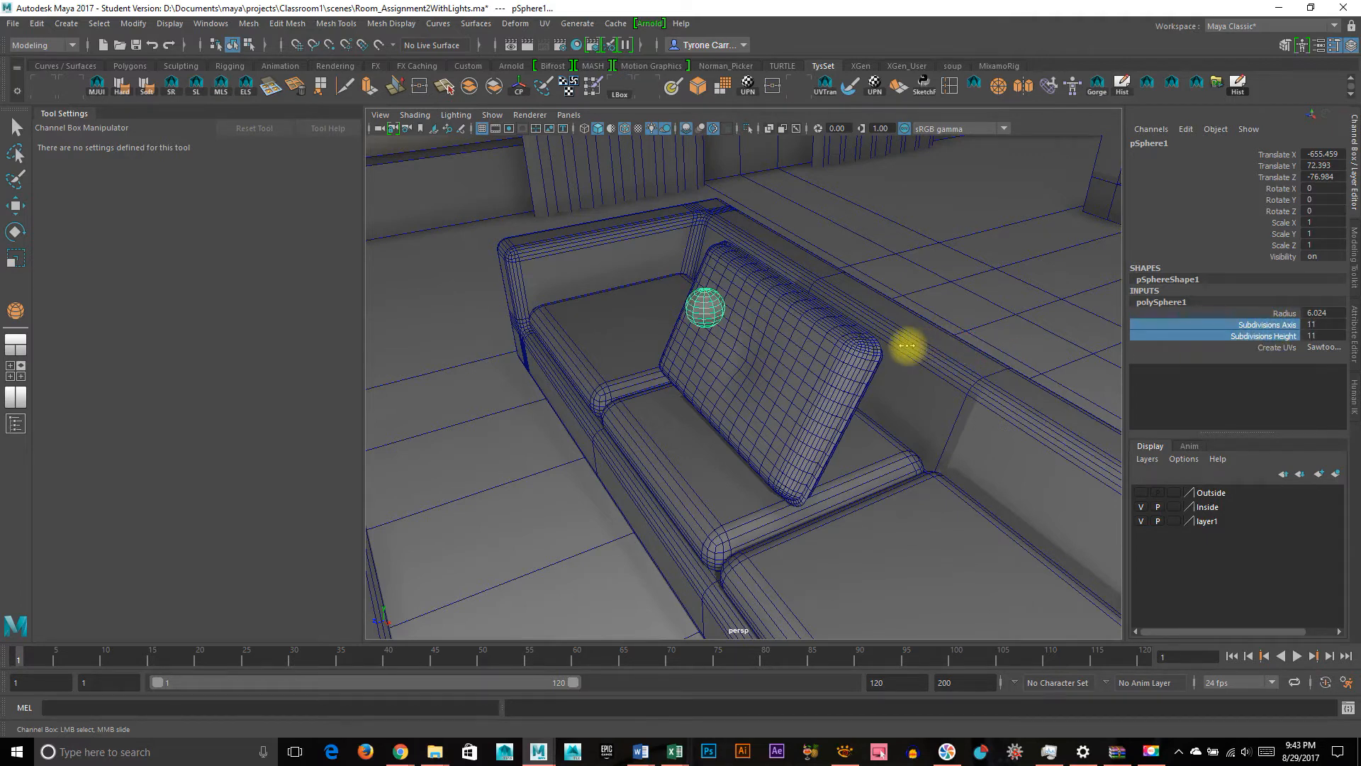
pyautogui.keyDown('alt'); pyautogui.moveTo(825, 368); pyautogui.dragTo(755, 327); pyautogui.keyUp('alt')
pyautogui.press('w')
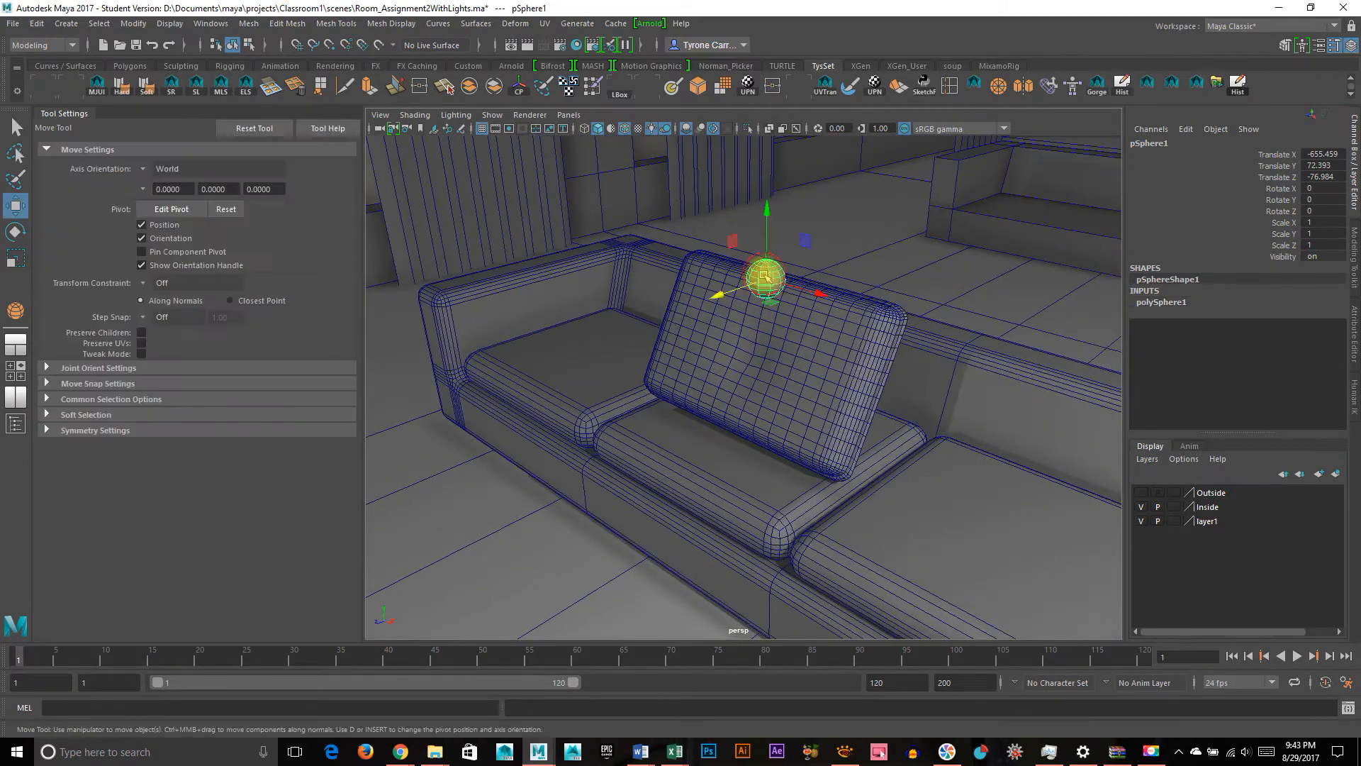
pyautogui.press('e')
pyautogui.press('r')
pyautogui.moveTo(768, 217); pyautogui.dragTo(771, 252)
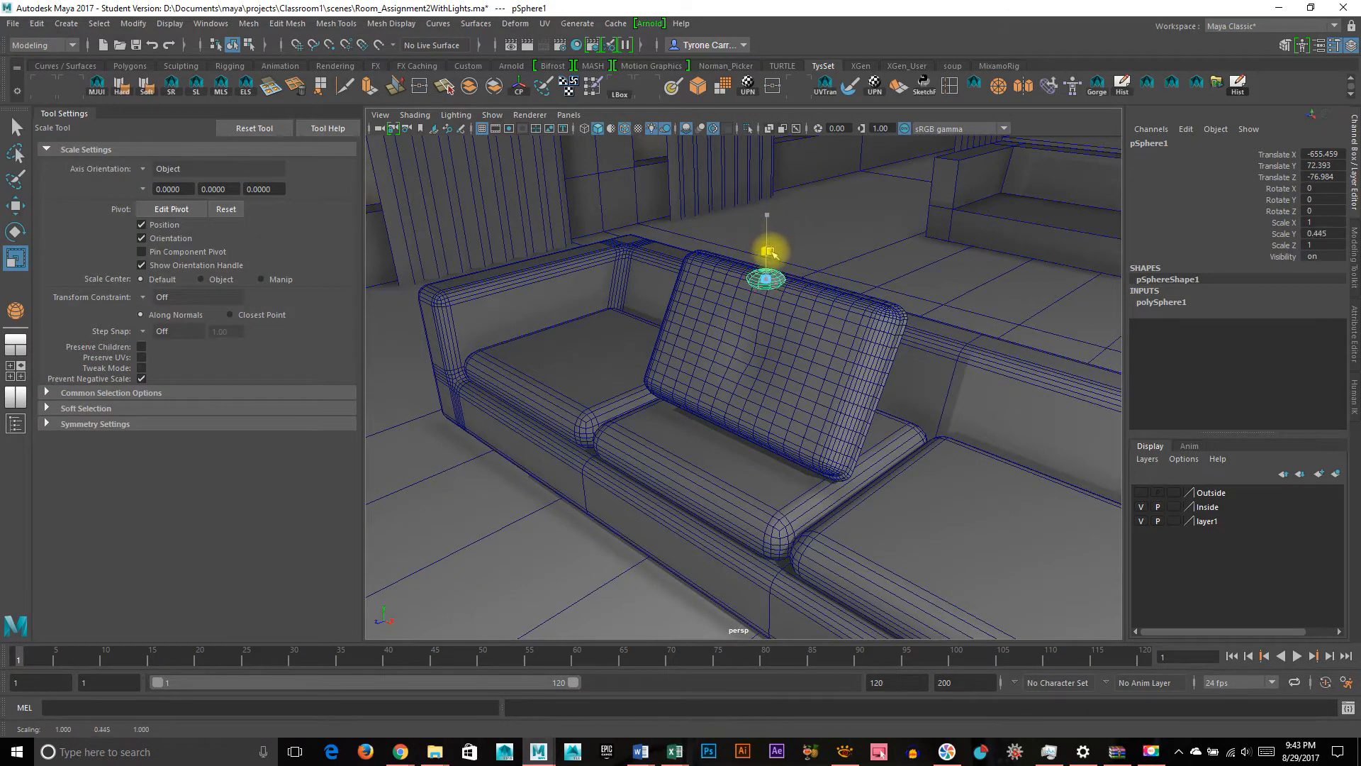
# Snap the flattened sphere to the dimple's center vertex and rotate it about 64.35° in X to match the pillow's face
pyautogui.press('w')
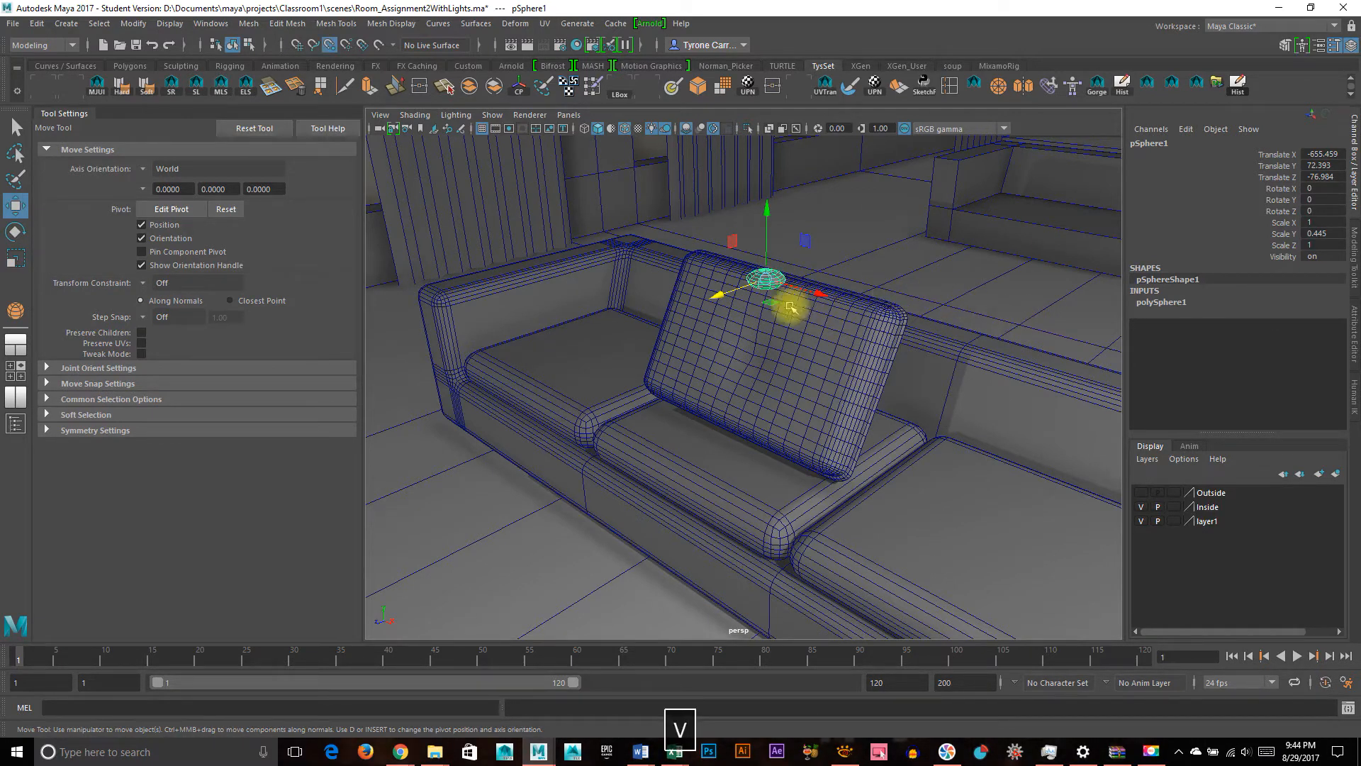
pyautogui.moveTo(764, 279); pyautogui.dragTo(751, 353)
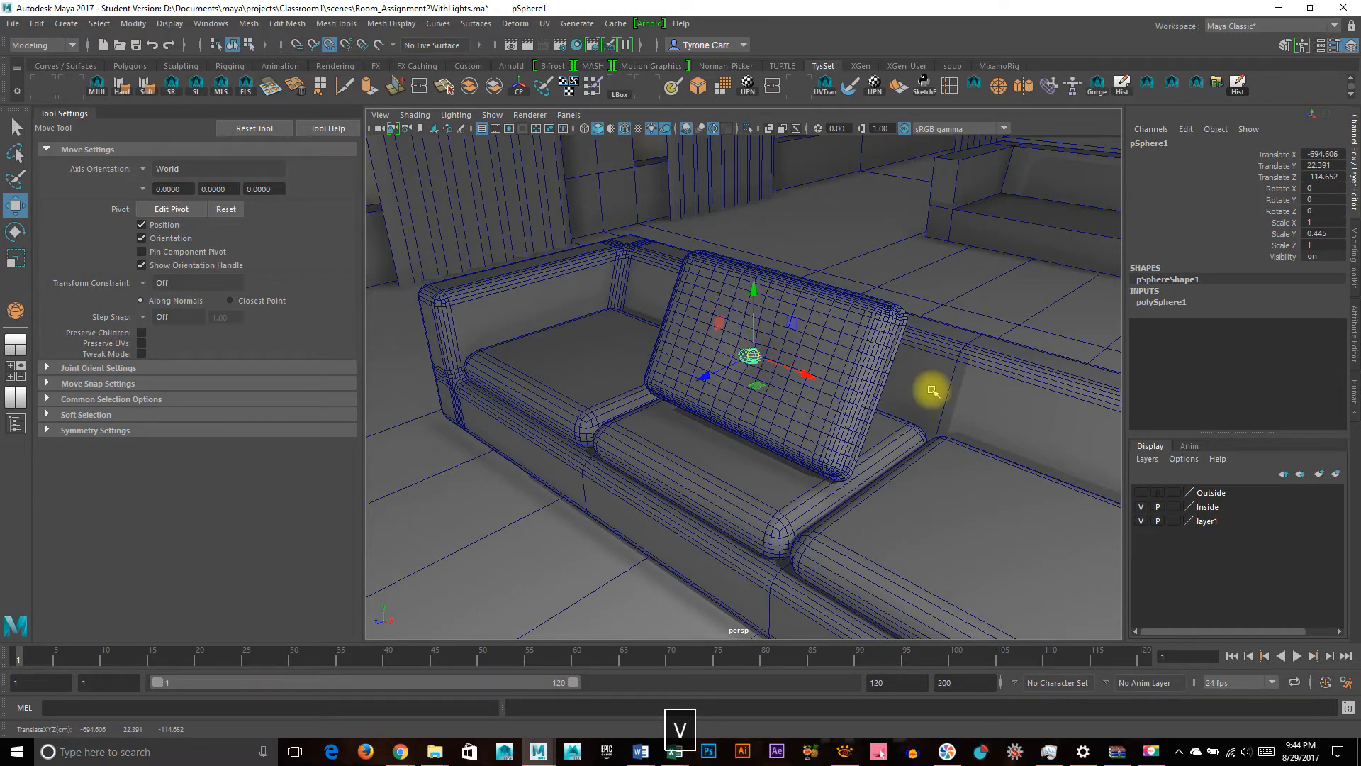
pyautogui.keyDown('alt'); pyautogui.moveTo(698, 445); pyautogui.dragTo(780, 450); pyautogui.keyUp('alt')
pyautogui.keyDown('alt'); pyautogui.moveTo(781, 450); pyautogui.dragTo(1021, 453, button='right'); pyautogui.keyUp('alt')
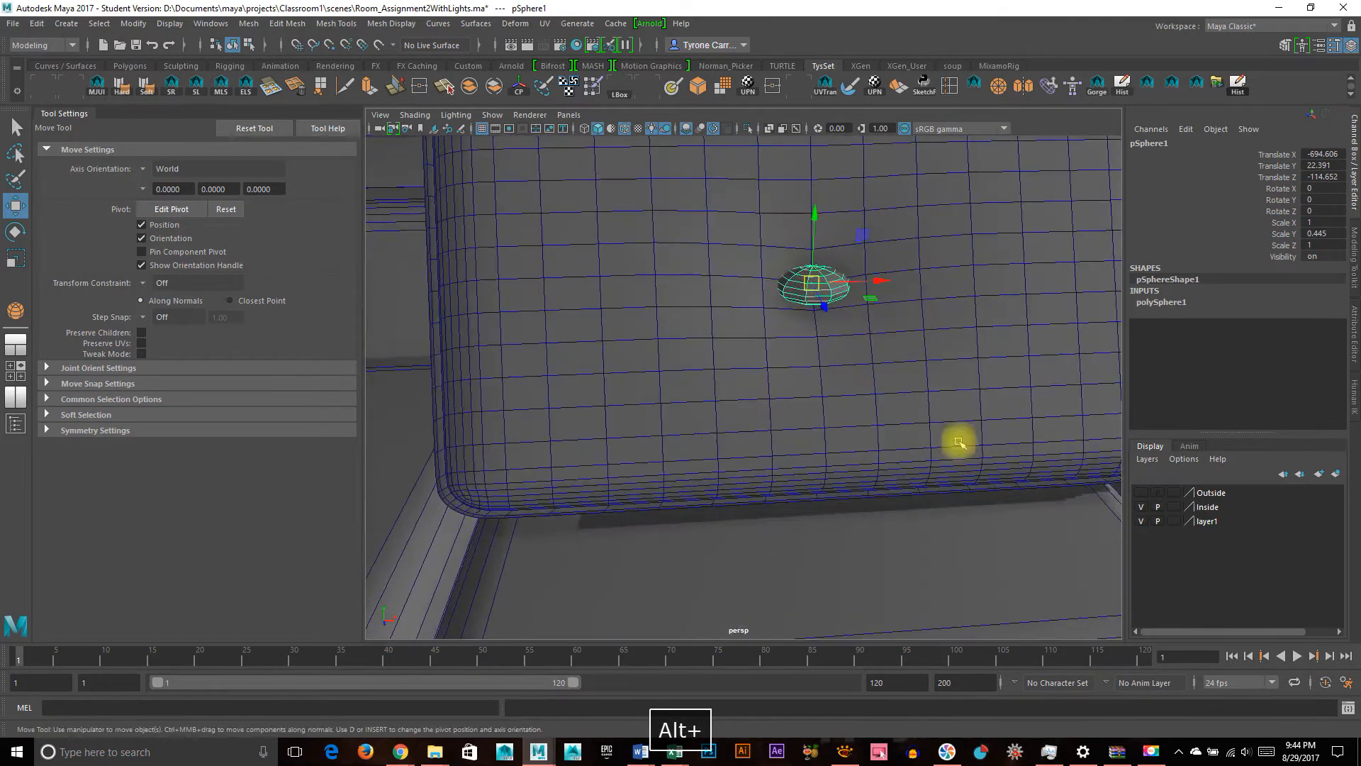
pyautogui.keyDown('alt'); pyautogui.moveTo(850, 413); pyautogui.dragTo(863, 413); pyautogui.keyUp('alt')
pyautogui.press('e')
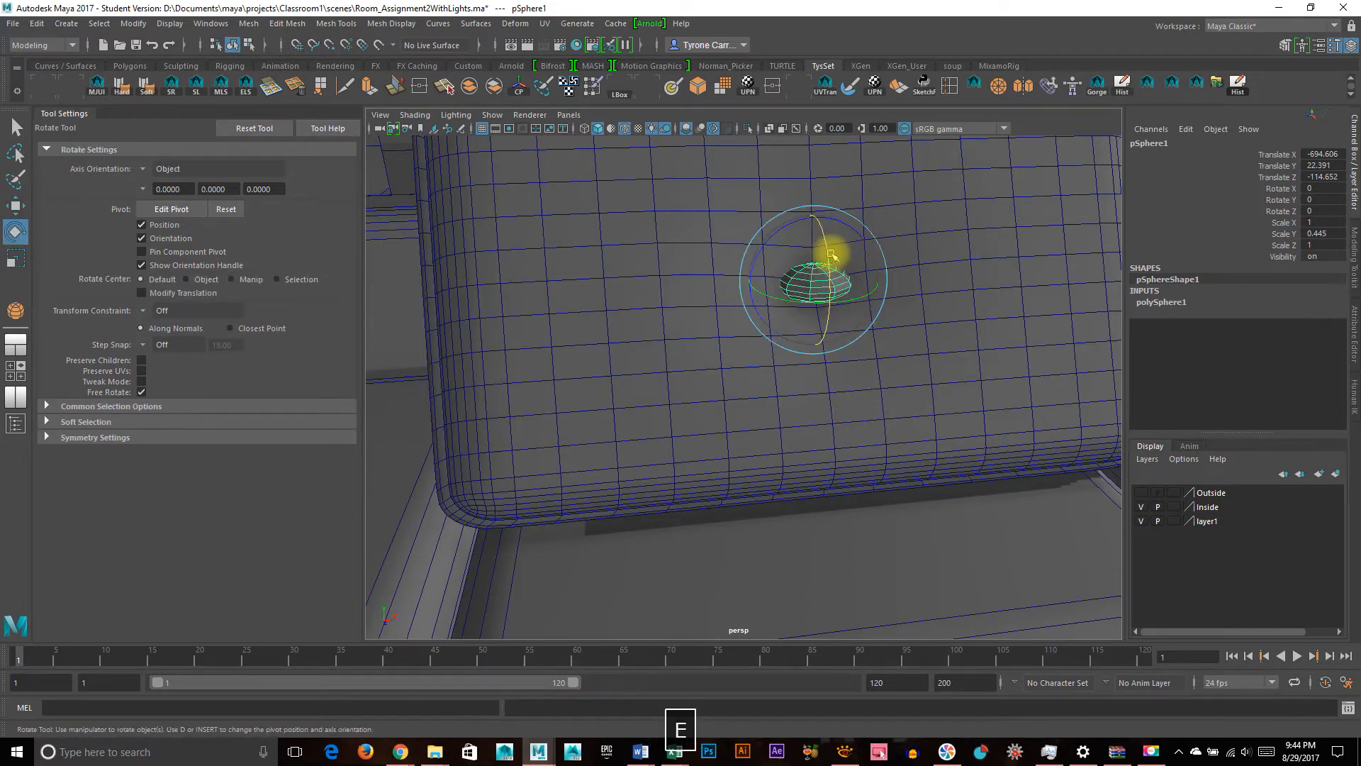
pyautogui.moveTo(825, 243); pyautogui.dragTo(837, 315)
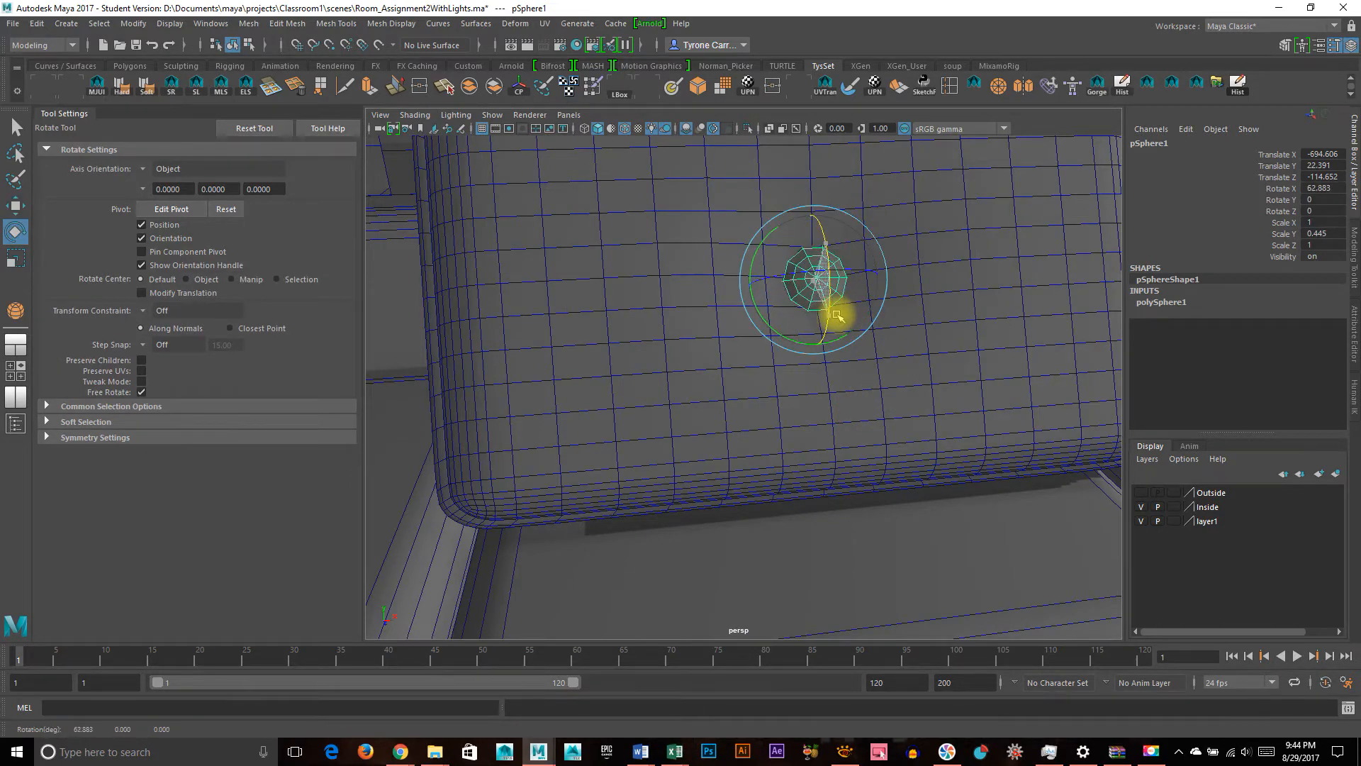
# Move the button slightly outward from the pillow's face to about -113.49 in Z
pyautogui.keyDown('alt'); pyautogui.moveTo(987, 351); pyautogui.dragTo(908, 371); pyautogui.keyUp('alt')
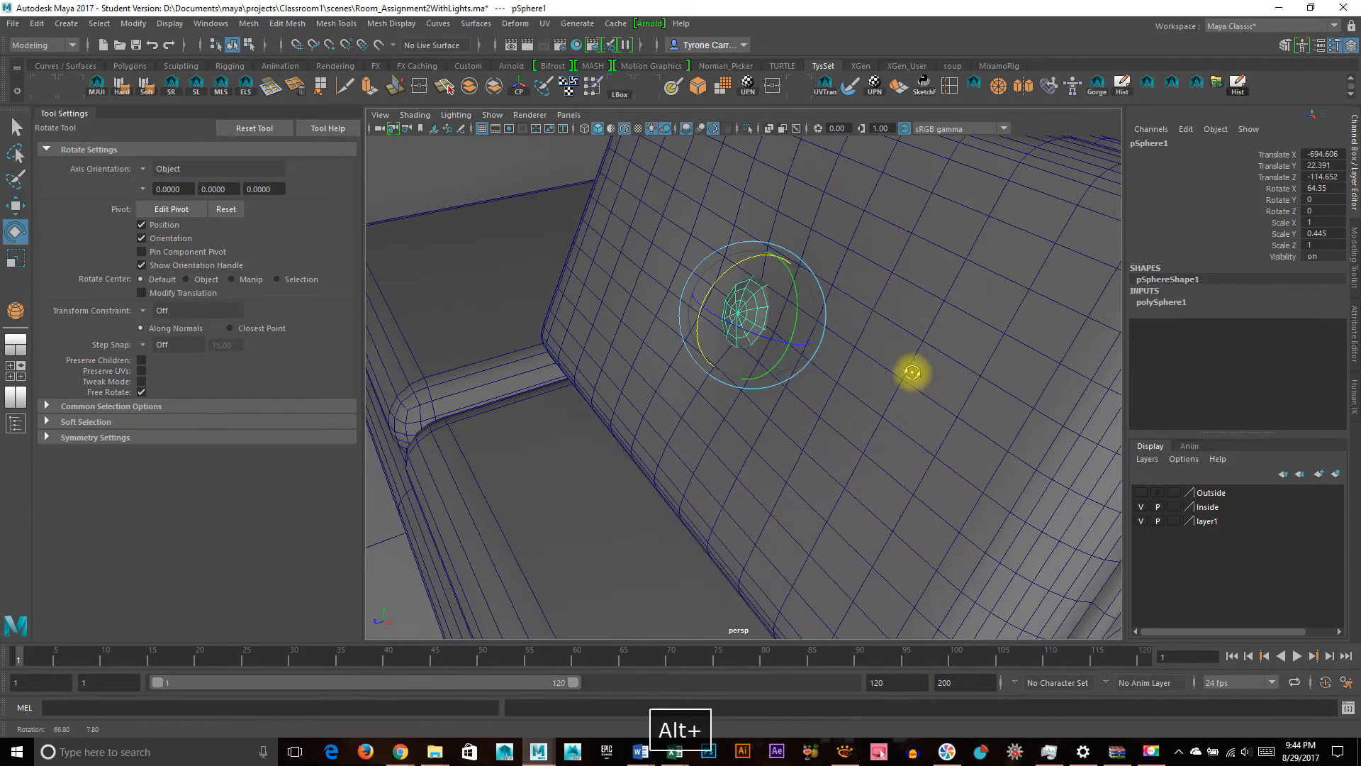
pyautogui.press('w')
pyautogui.moveTo(704, 328); pyautogui.dragTo(692, 332)
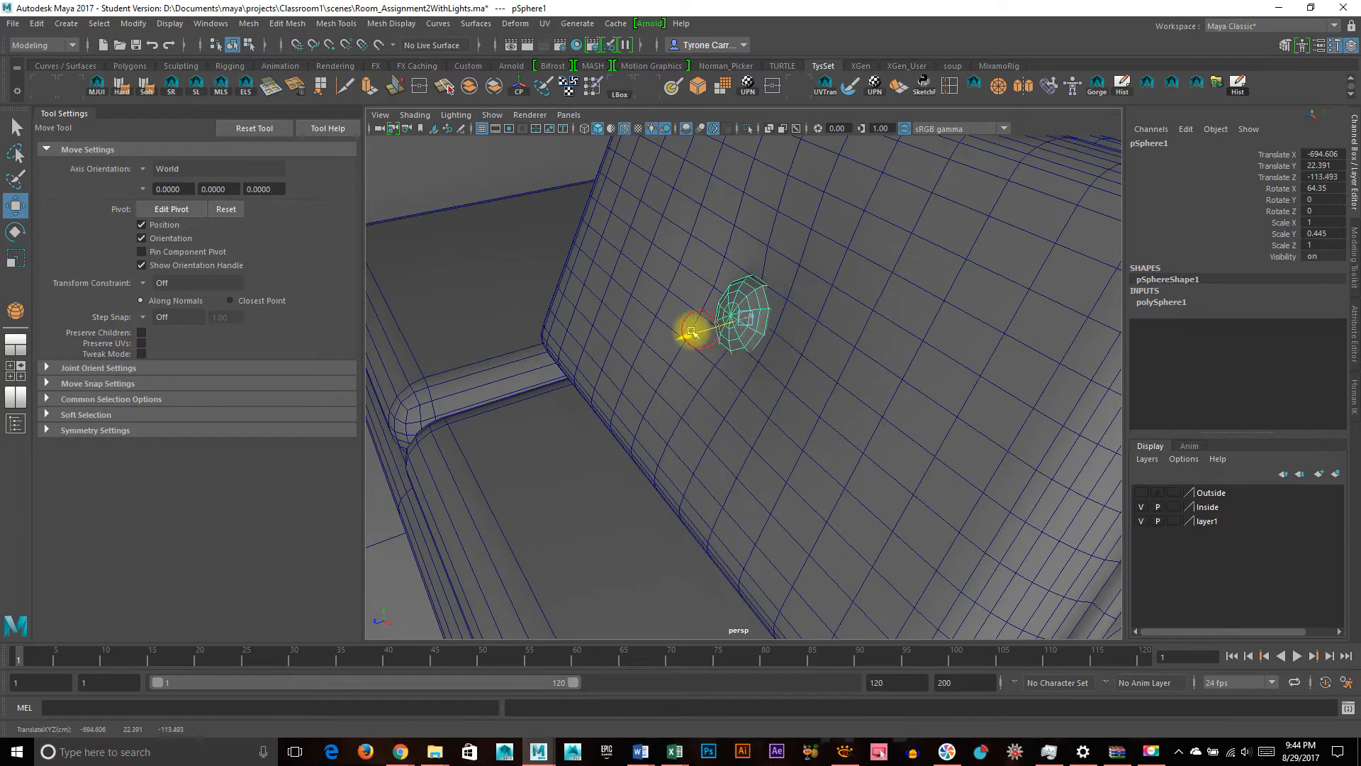
# Move the button up to about 24.2 in Y and -113.5 in Z against the pillow's face, and soften its edges
pyautogui.moveTo(748, 261); pyautogui.dragTo(751, 248)
pyautogui.moveTo(692, 316); pyautogui.dragTo(687, 323)
pyautogui.keyDown('alt'); pyautogui.moveTo(802, 383); pyautogui.dragTo(835, 332); pyautogui.keyUp('alt')
pyautogui.click(910, 309)
pyautogui.keyDown('alt'); pyautogui.moveTo(809, 420); pyautogui.dragTo(868, 411); pyautogui.keyUp('alt')
pyautogui.keyDown('alt'); pyautogui.moveTo(869, 411); pyautogui.dragTo(1135, 414, button='right'); pyautogui.keyUp('alt')
pyautogui.click(787, 224)
pyautogui.click(146, 87)
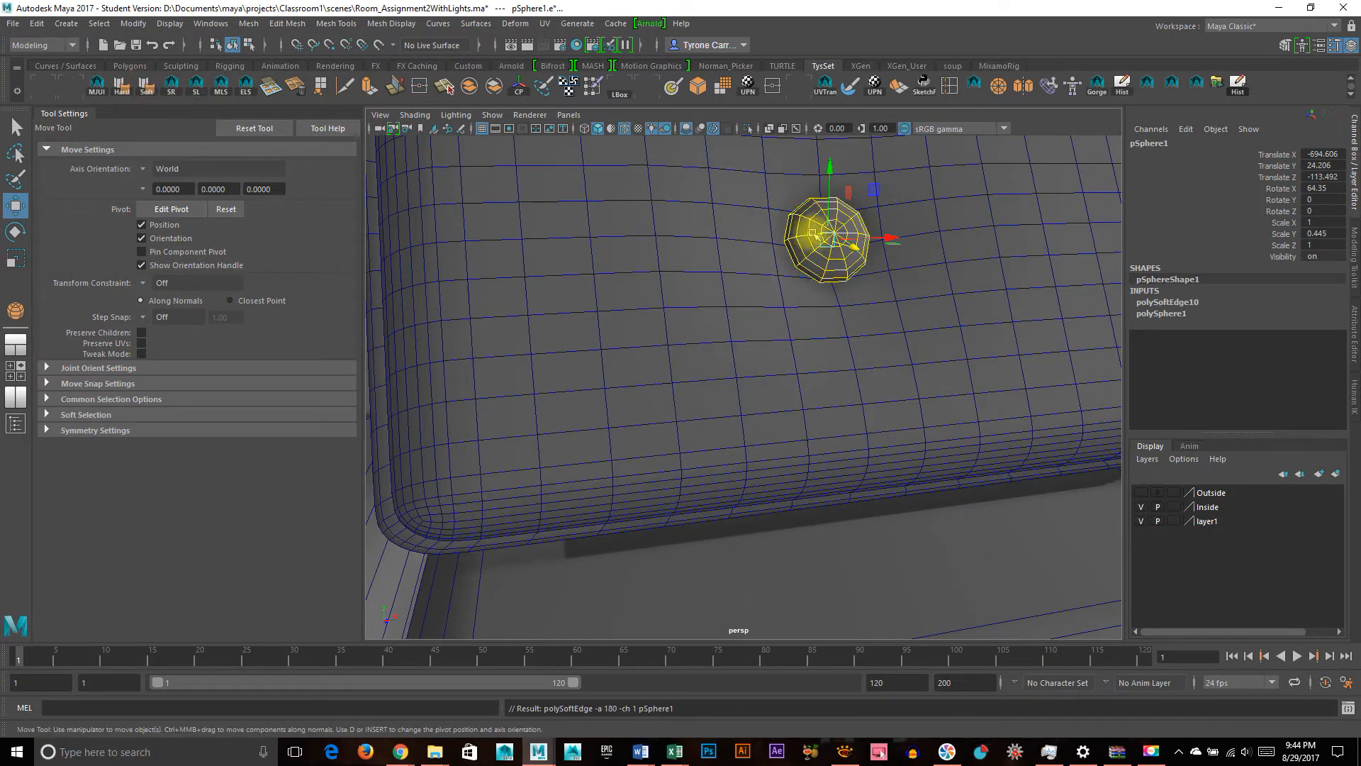
# Flatten the button slightly and scale it down uniformly to about 0.737 in X and Z and 0.318 in Y
pyautogui.moveTo(825, 244); pyautogui.dragTo(869, 241, button='right')
pyautogui.press('r')
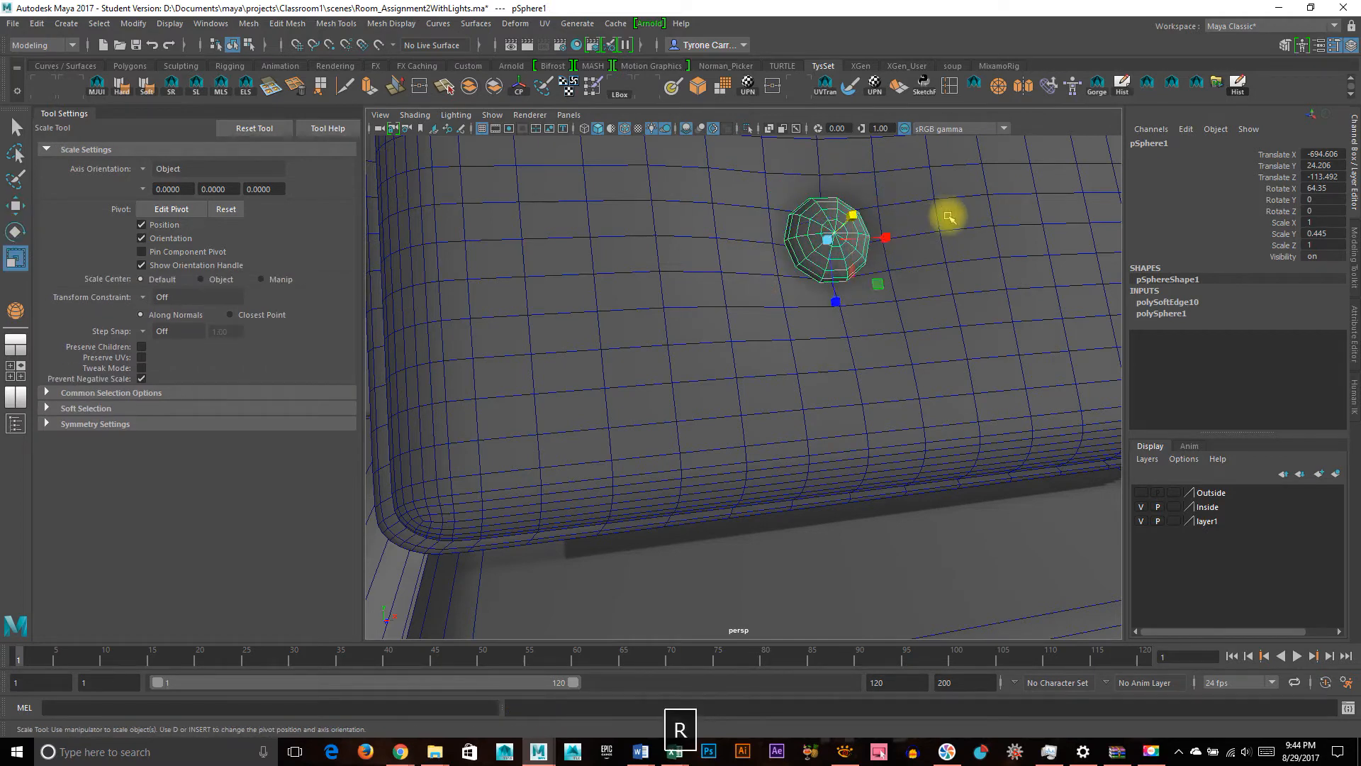
pyautogui.moveTo(940, 216); pyautogui.dragTo(945, 220)
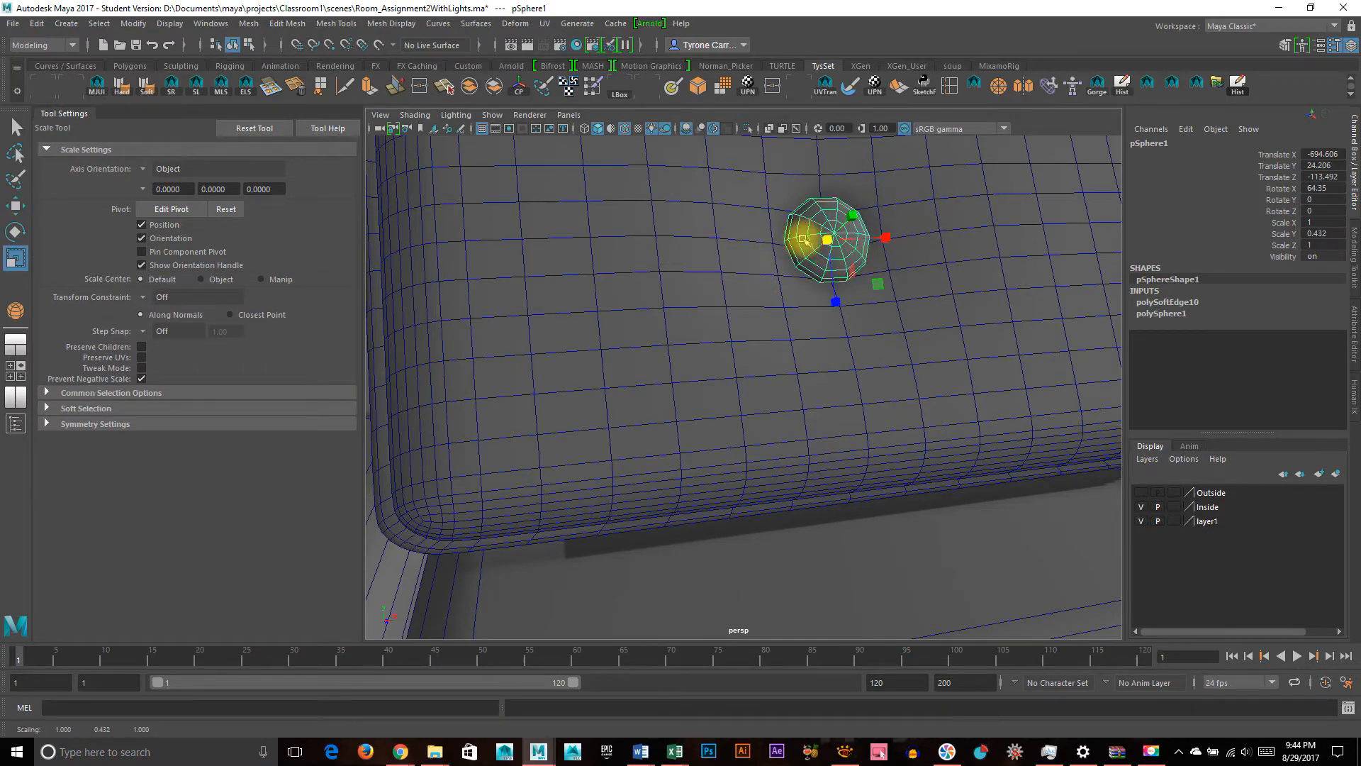
pyautogui.press('r')
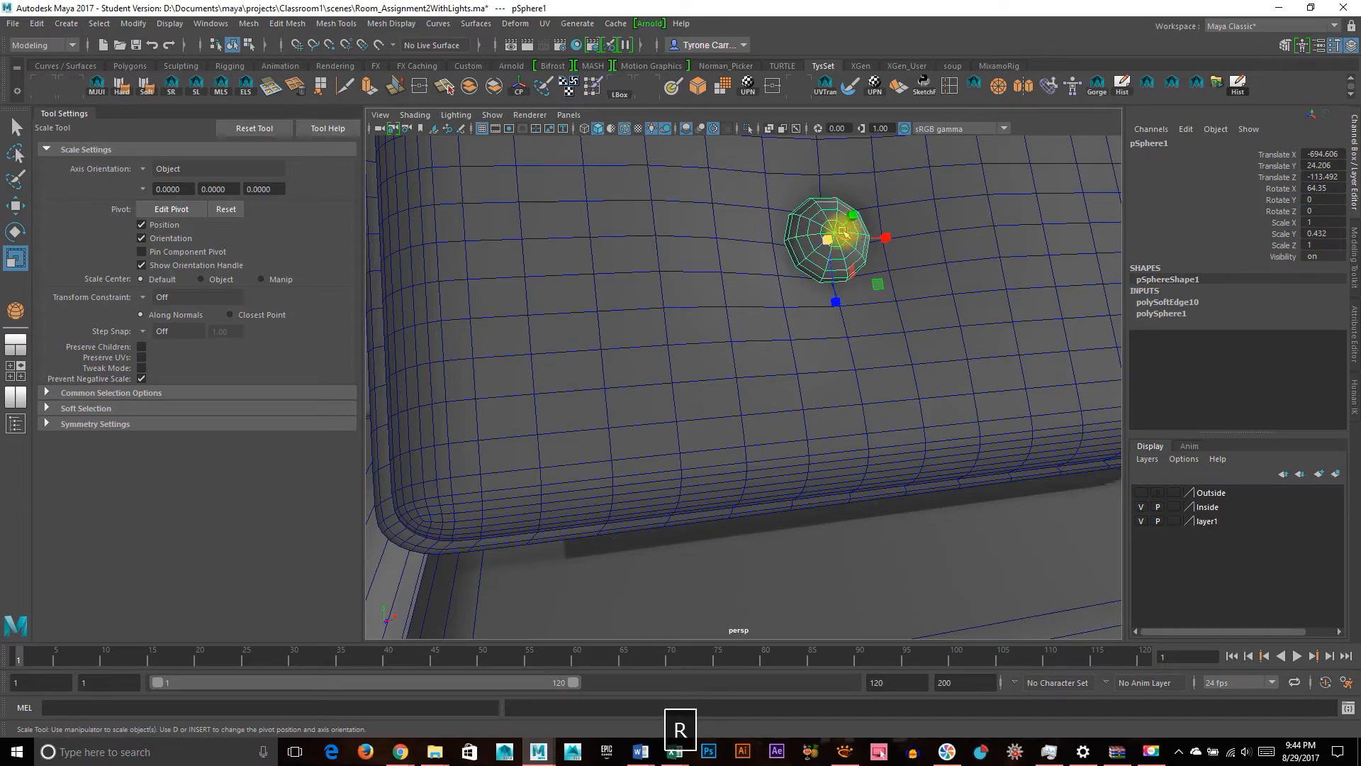
pyautogui.moveTo(828, 239); pyautogui.dragTo(820, 240)
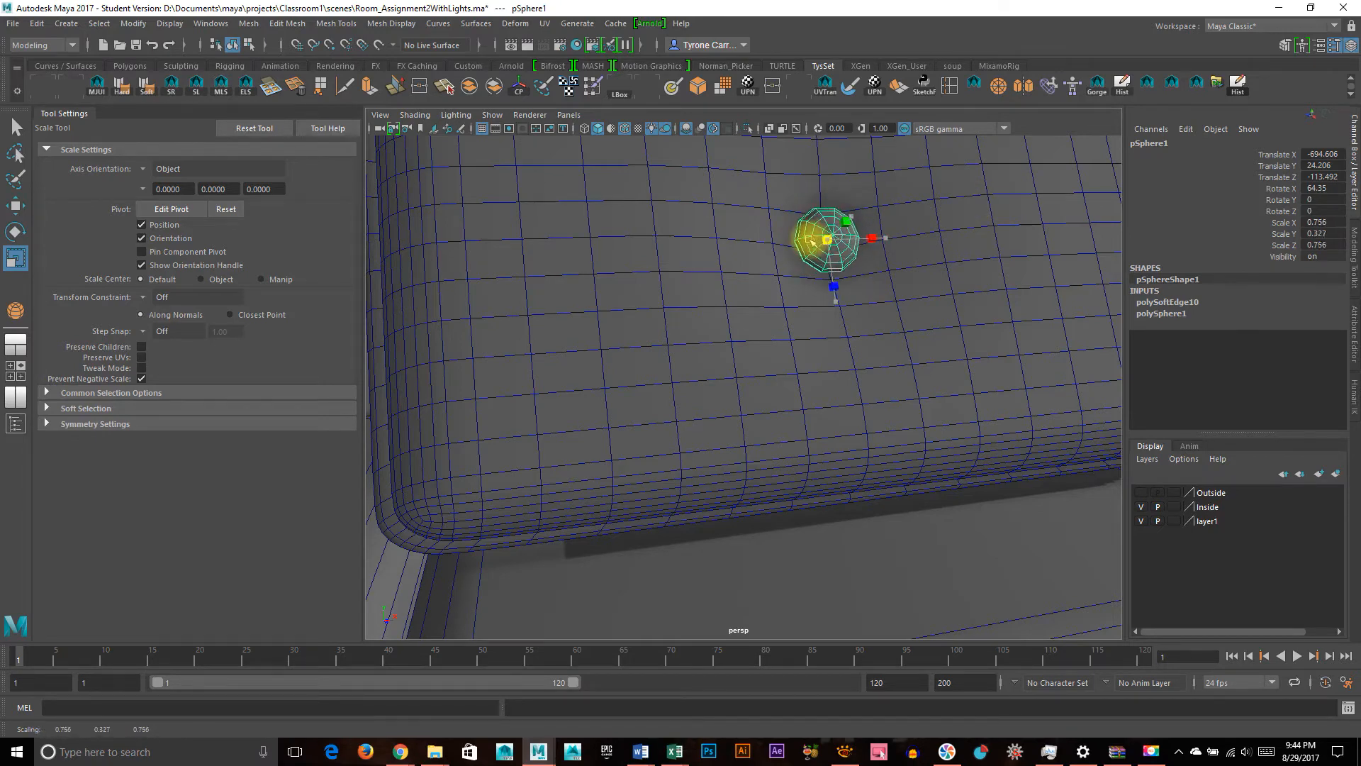
pyautogui.keyDown('alt'); pyautogui.moveTo(961, 322); pyautogui.dragTo(796, 362, button='right'); pyautogui.keyUp('alt')
pyautogui.keyDown('alt'); pyautogui.moveTo(796, 361); pyautogui.dragTo(735, 368); pyautogui.keyUp('alt')
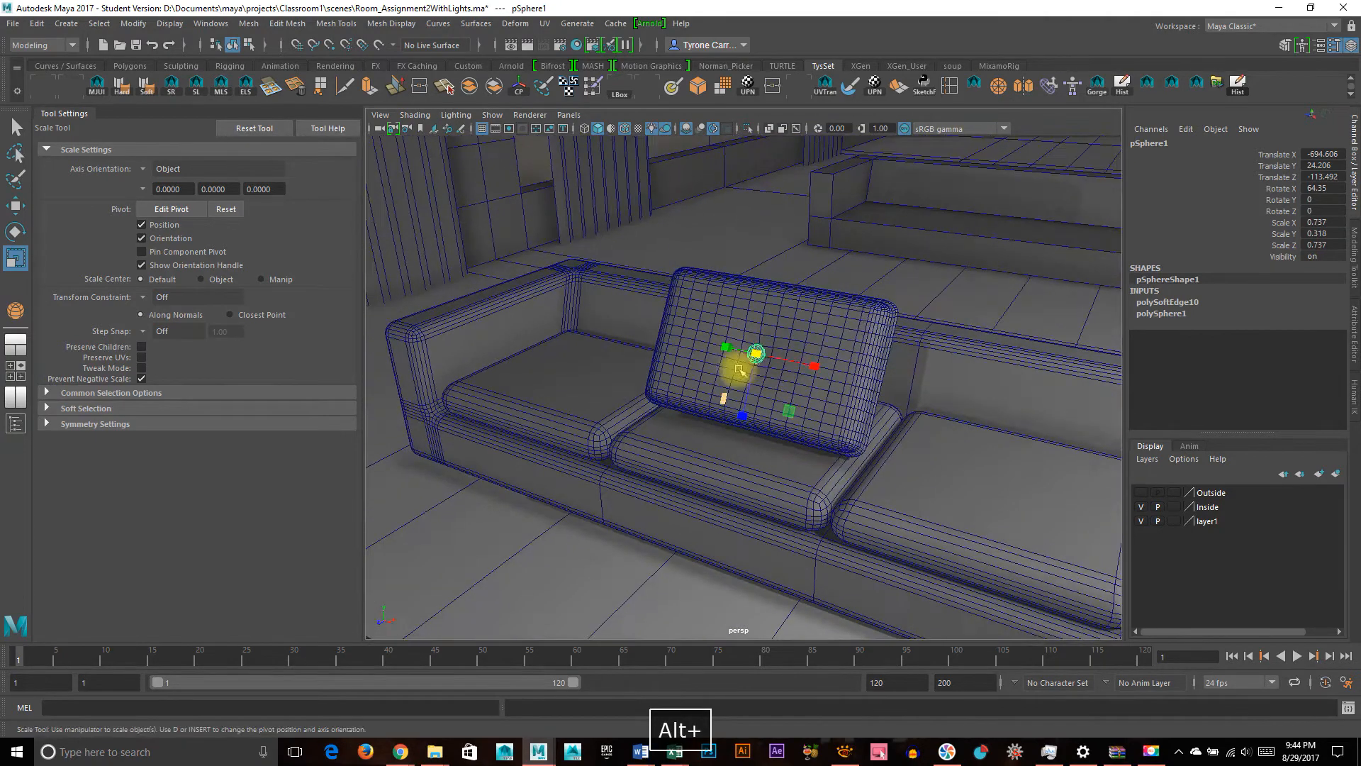
# Combine the button and the pillow into a single mesh
pyautogui.click(850, 333)
pyautogui.click(902, 325)
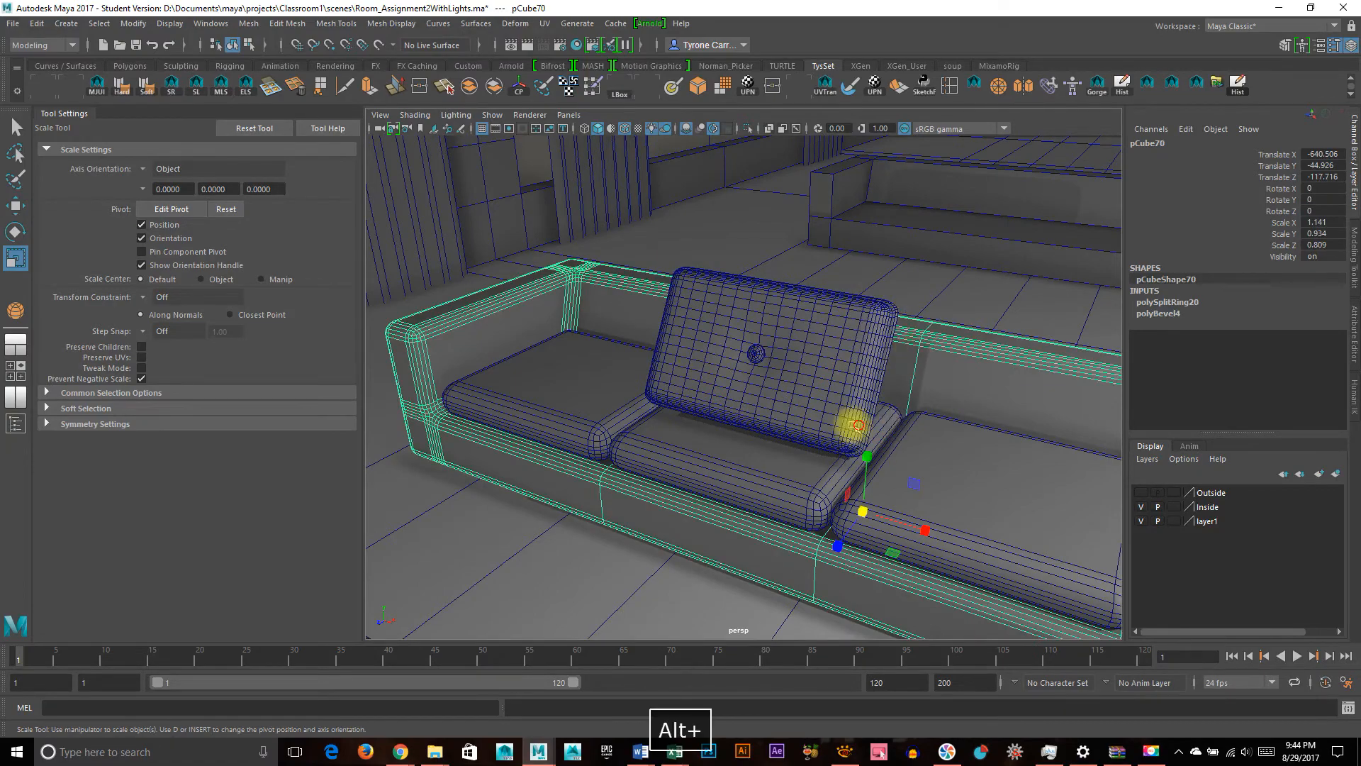
pyautogui.keyDown('alt'); pyautogui.moveTo(851, 419); pyautogui.dragTo(802, 423); pyautogui.keyUp('alt')
pyautogui.keyDown('alt'); pyautogui.moveTo(802, 422); pyautogui.dragTo(940, 387, button='right'); pyautogui.keyUp('alt')
pyautogui.moveTo(810, 440)
pyautogui.keyDown('alt'); pyautogui.mouseDown()
pyautogui.moveTo(943, 441)
pyautogui.moveTo(823, 428)
pyautogui.mouseUp(); pyautogui.keyUp('alt')
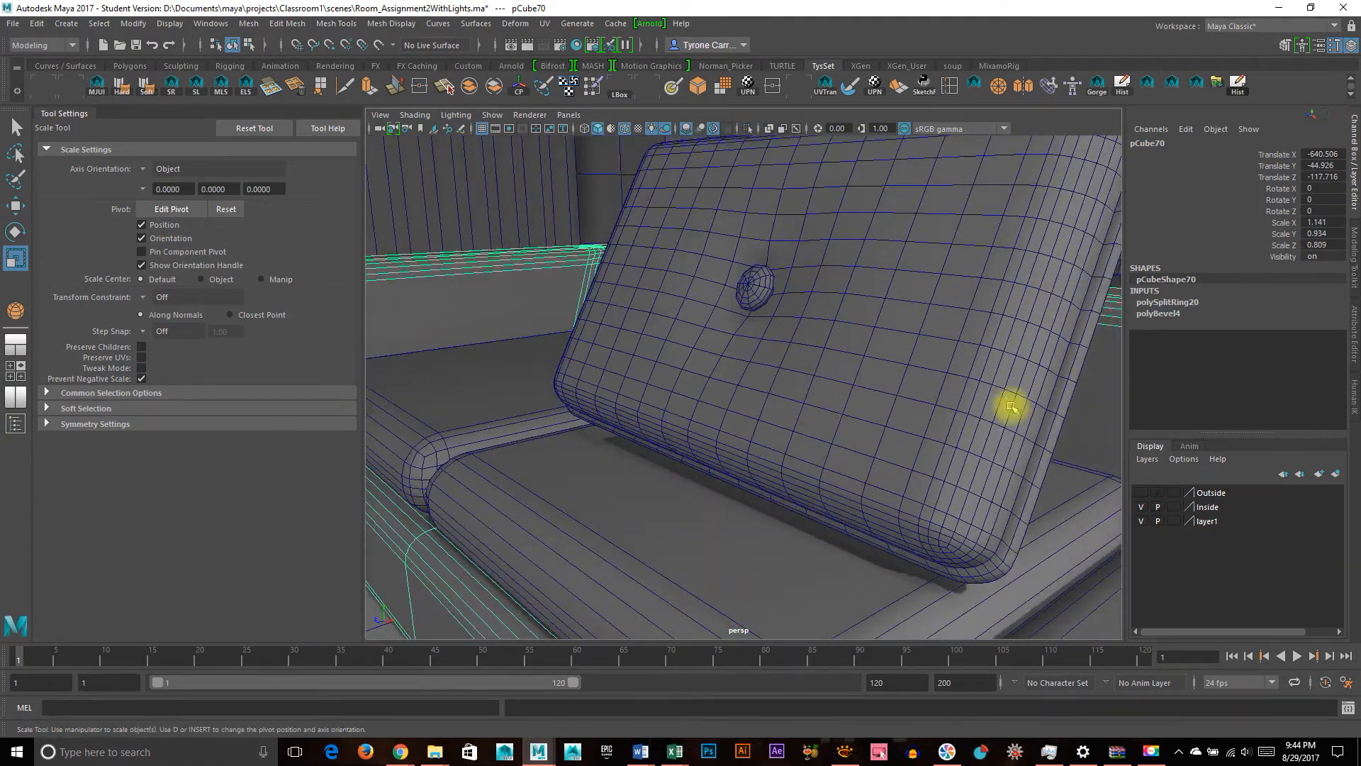
pyautogui.keyDown('alt'); pyautogui.moveTo(1034, 362); pyautogui.dragTo(1088, 377); pyautogui.keyUp('alt')
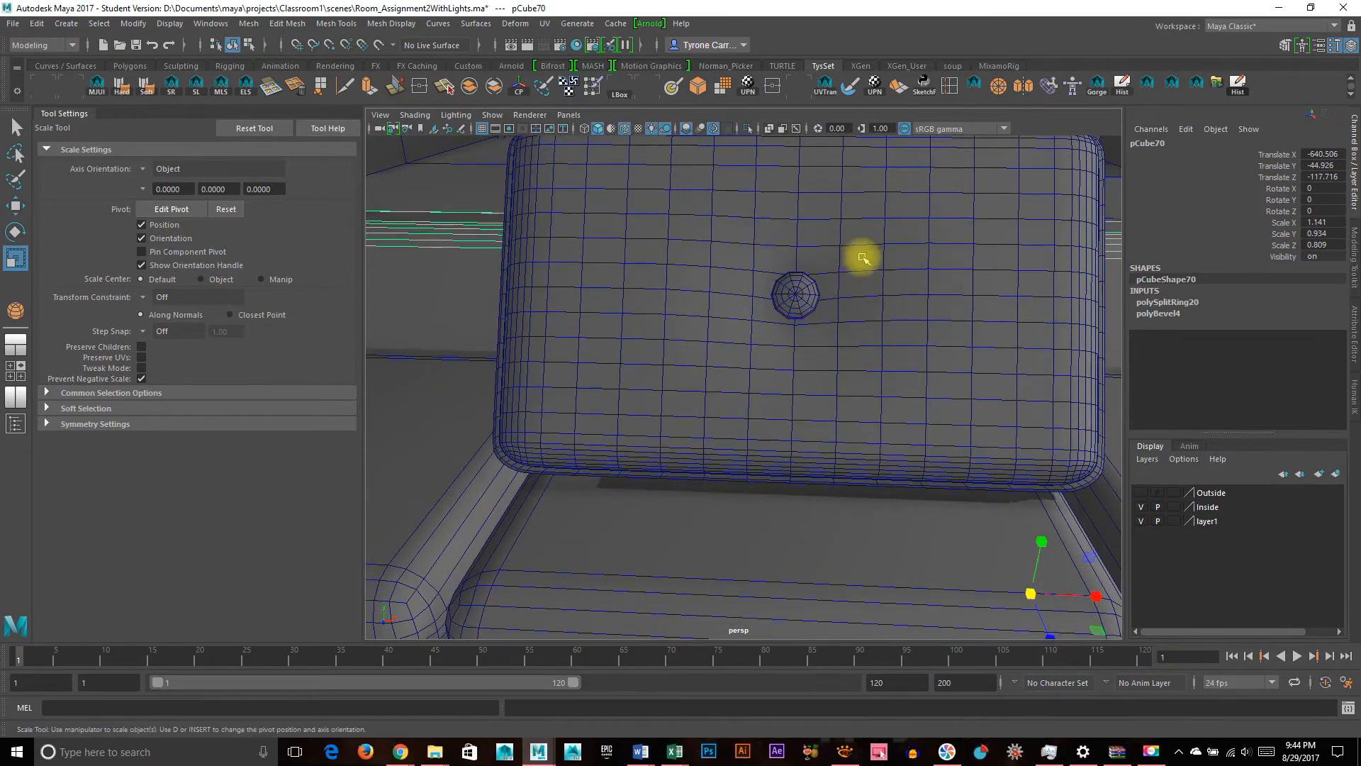
pyautogui.keyDown('alt'); pyautogui.moveTo(856, 296); pyautogui.dragTo(746, 340); pyautogui.keyUp('alt')
pyautogui.click(750, 339)
pyautogui.keyDown('shift'); pyautogui.click(900, 371); pyautogui.keyUp('shift')
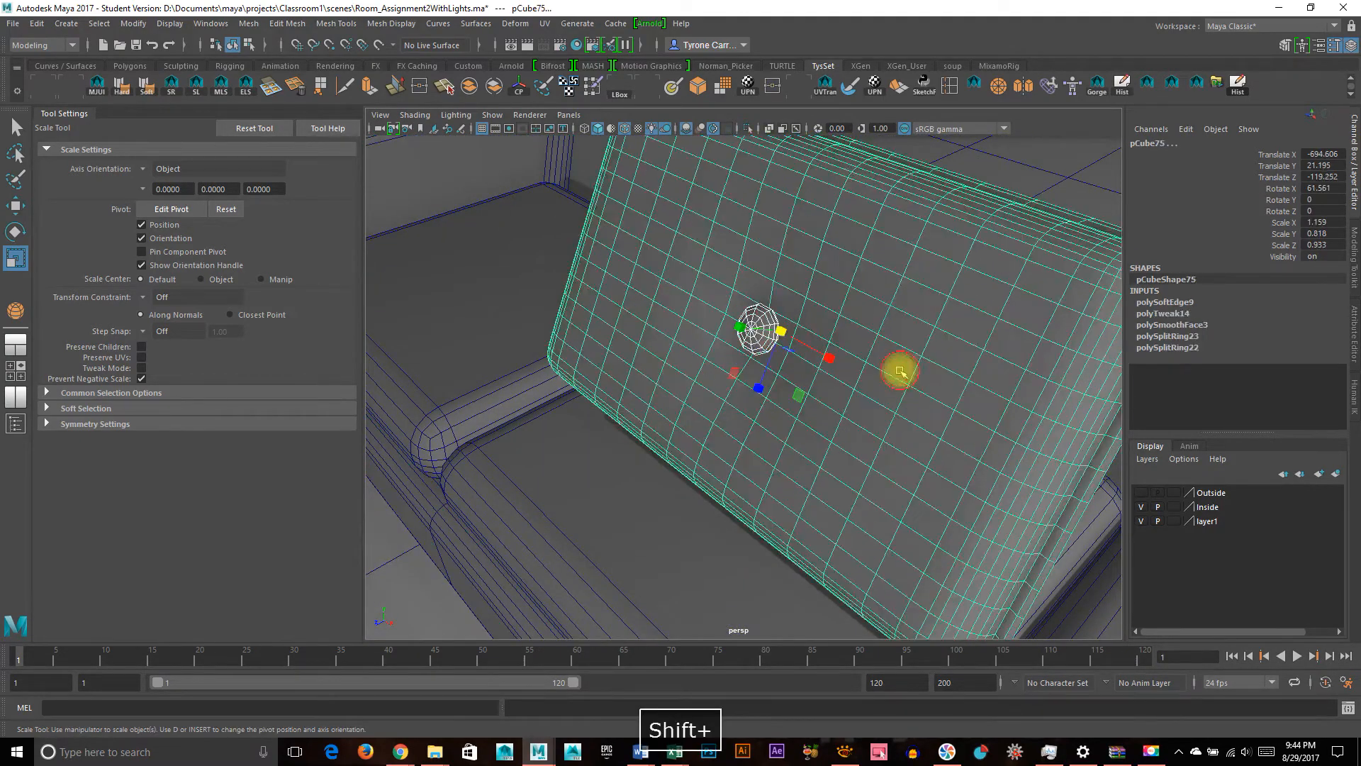
pyautogui.click(468, 87)
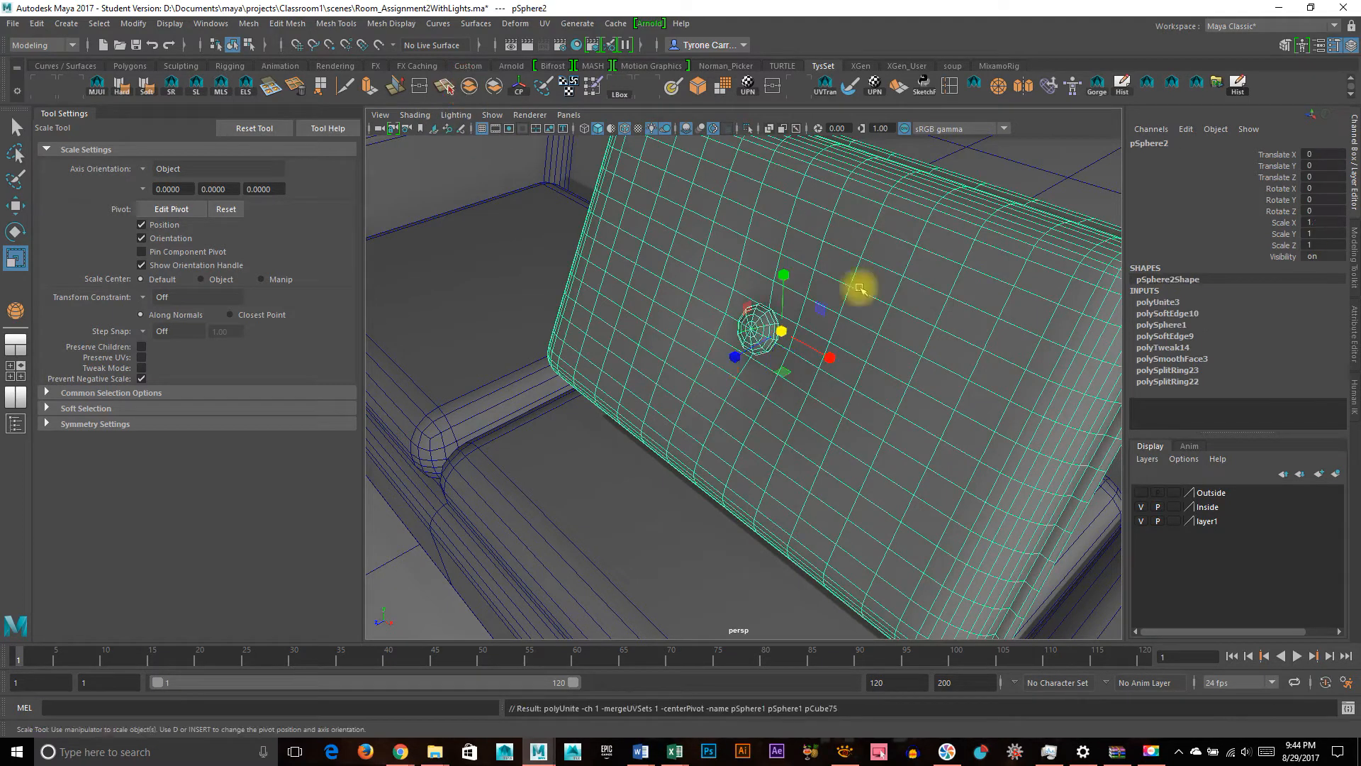
# Move the combined pillow against the backrest at the couch's end, to about -107.2 in X and -47.1 in Z
pyautogui.press('w')
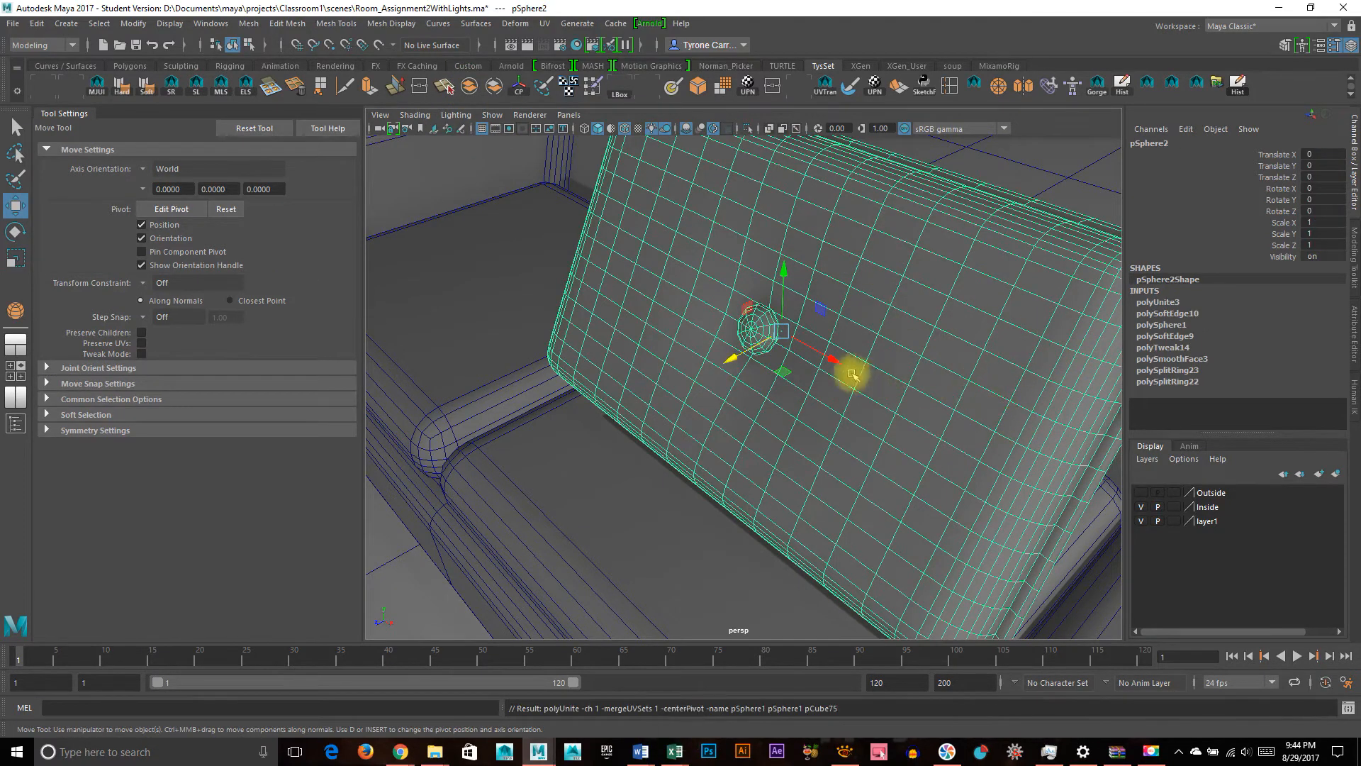
pyautogui.moveTo(831, 361); pyautogui.dragTo(571, 151)
pyautogui.keyDown('alt'); pyautogui.moveTo(641, 205); pyautogui.dragTo(860, 307); pyautogui.keyUp('alt')
# Raise the row of top faces along the couch's backrest with soft selection, to about 40.9 cm in Y
pyautogui.moveTo(910, 509); pyautogui.dragTo(910, 385, button='right')
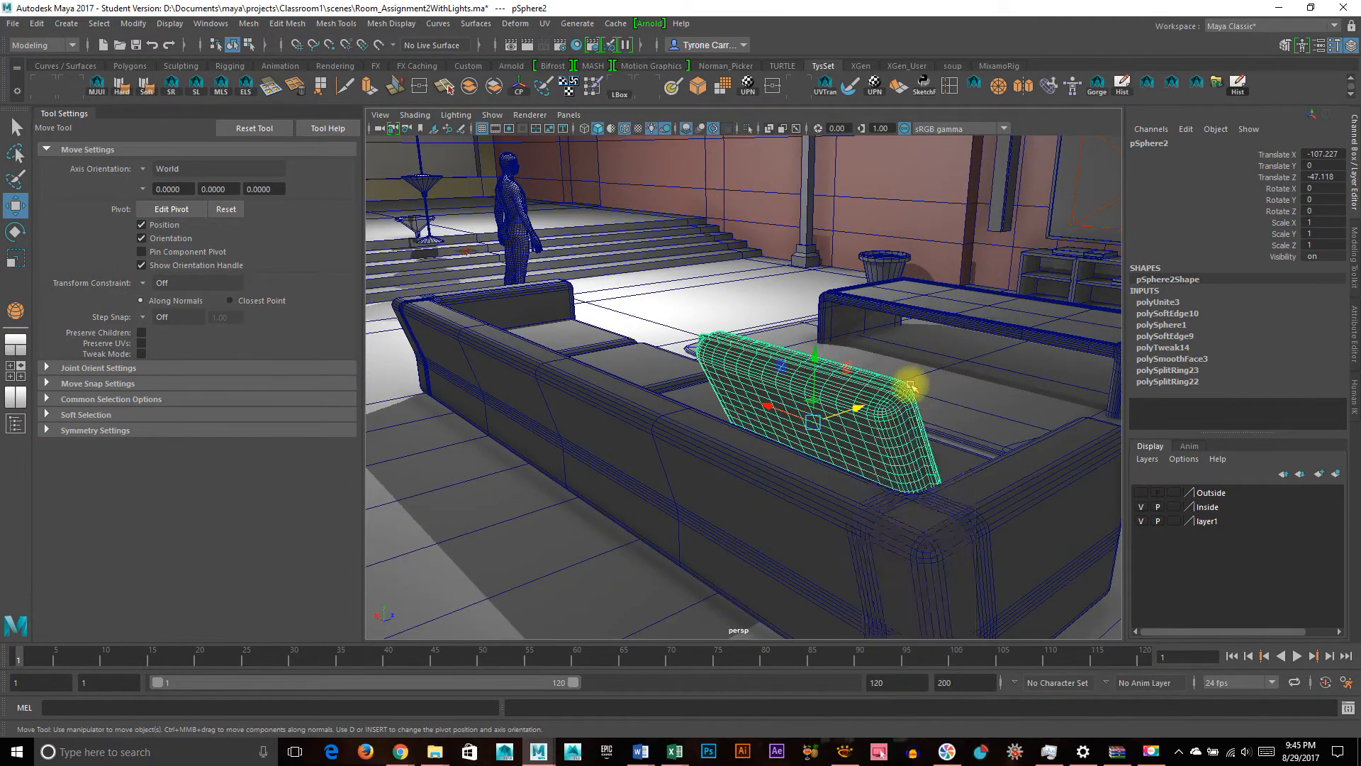
pyautogui.click(916, 515)
pyautogui.keyDown('alt'); pyautogui.moveTo(891, 511); pyautogui.dragTo(647, 434); pyautogui.keyUp('alt')
pyautogui.keyDown('alt'); pyautogui.moveTo(647, 434); pyautogui.dragTo(759, 376, button='right'); pyautogui.keyUp('alt')
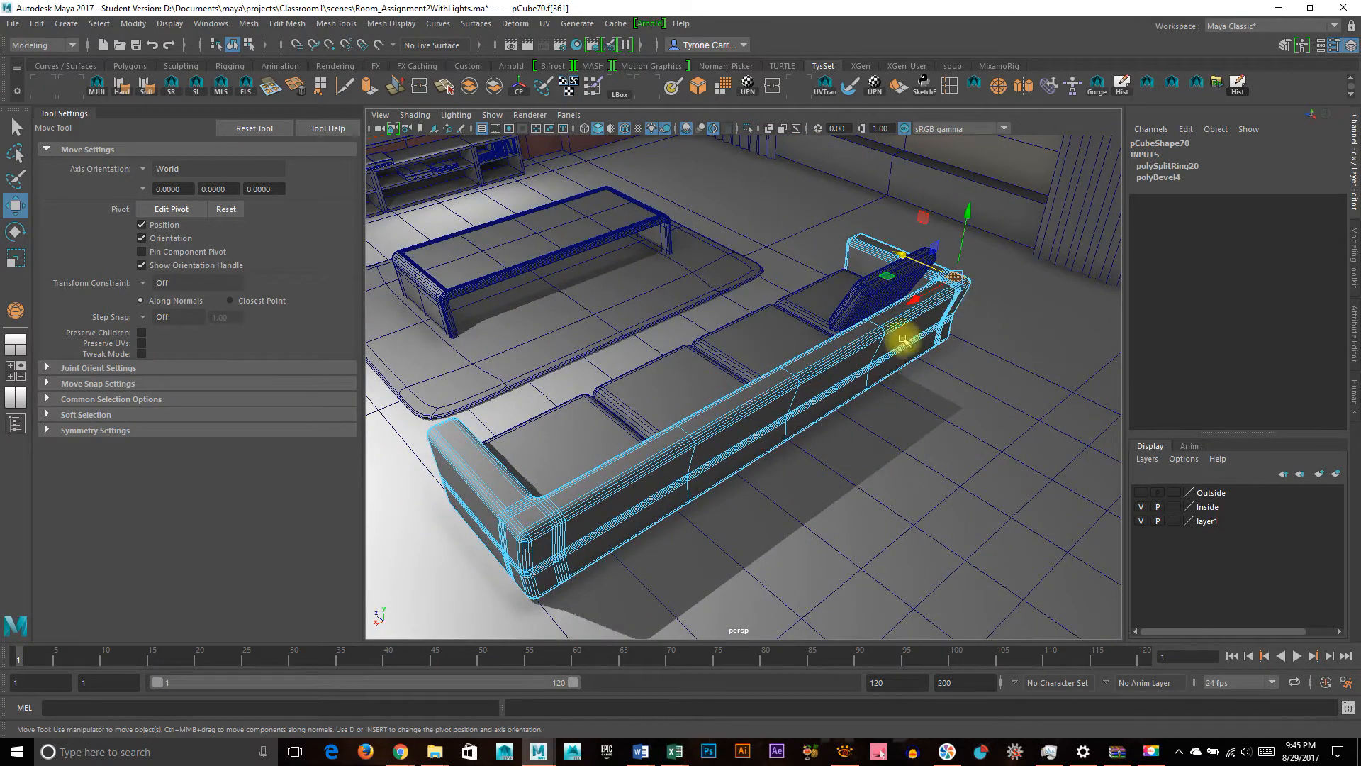
pyautogui.keyDown('shift'); pyautogui.doubleClick(525, 515); pyautogui.keyUp('shift')
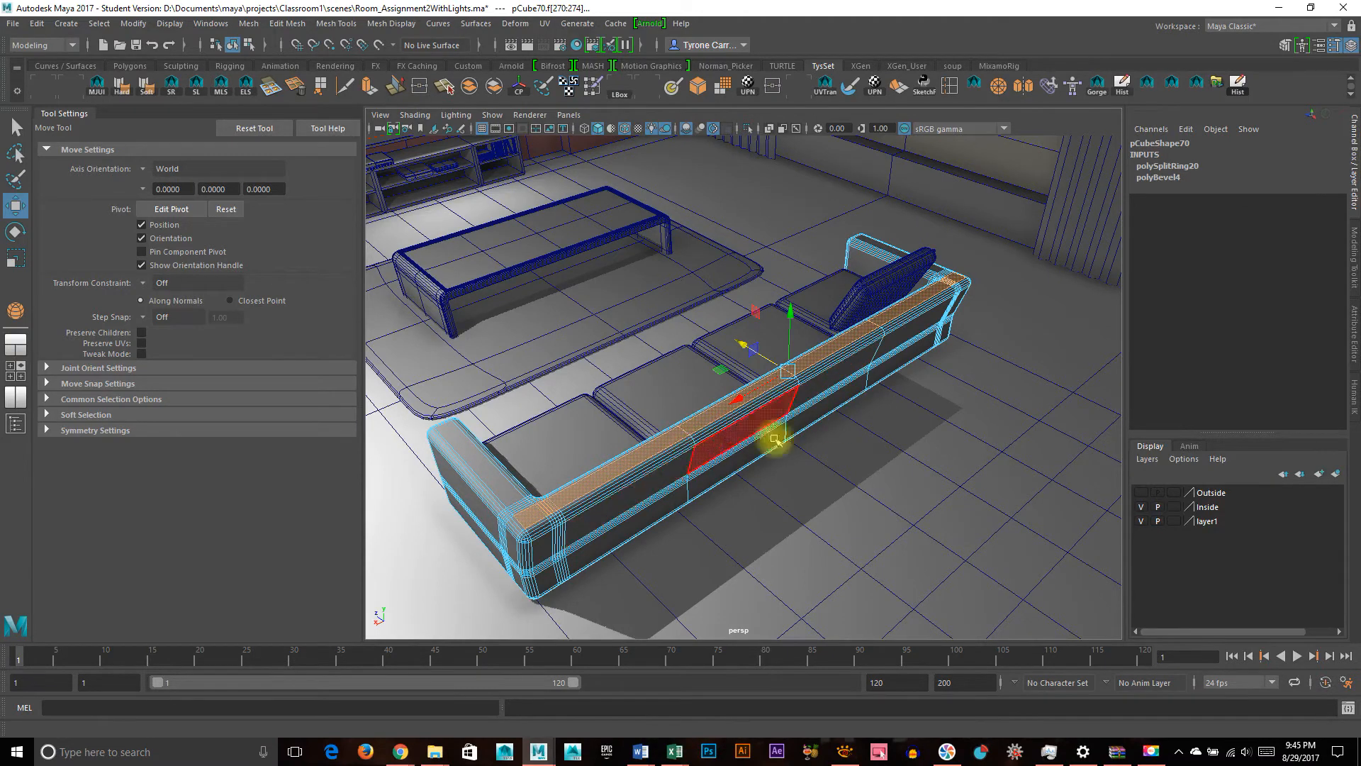
pyautogui.keyDown('alt'); pyautogui.moveTo(623, 477); pyautogui.dragTo(749, 264); pyautogui.keyUp('alt')
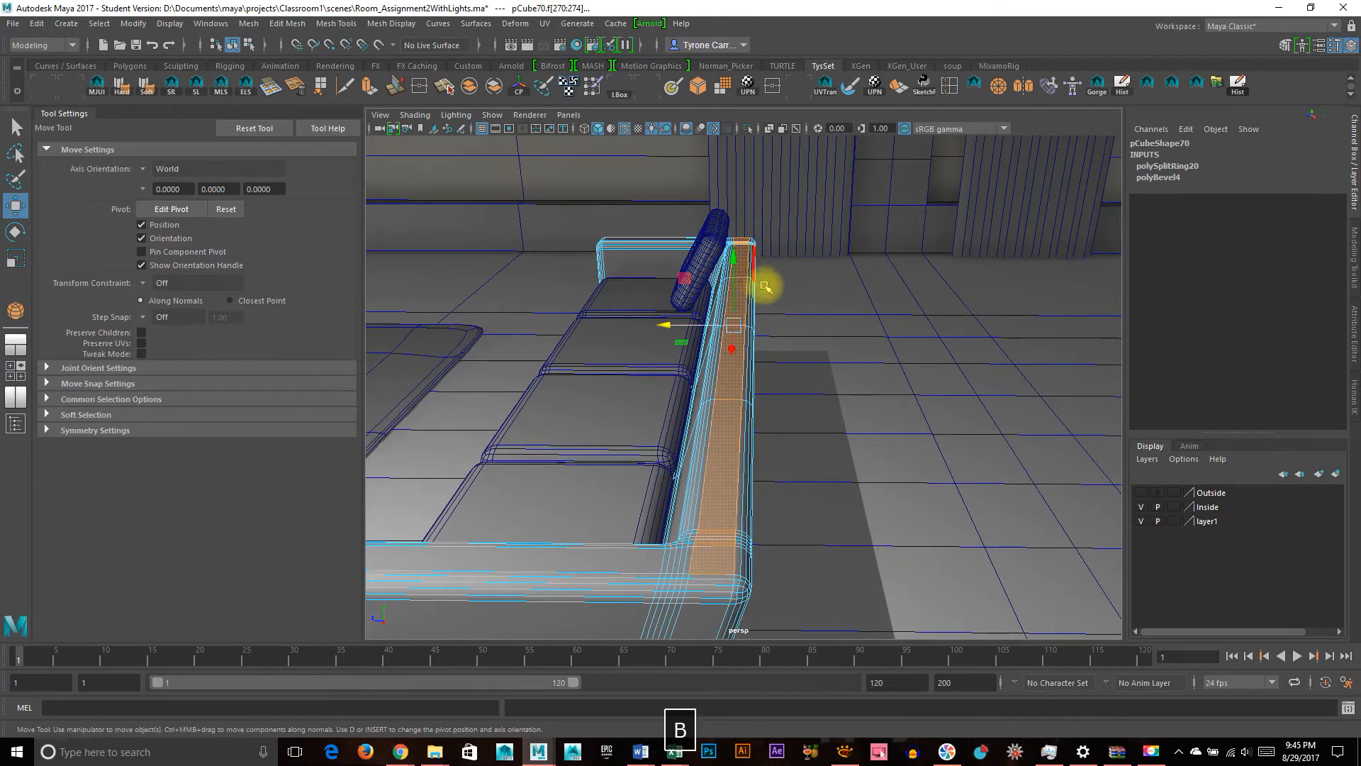
pyautogui.press('b')
pyautogui.moveTo(734, 259); pyautogui.dragTo(737, 227)
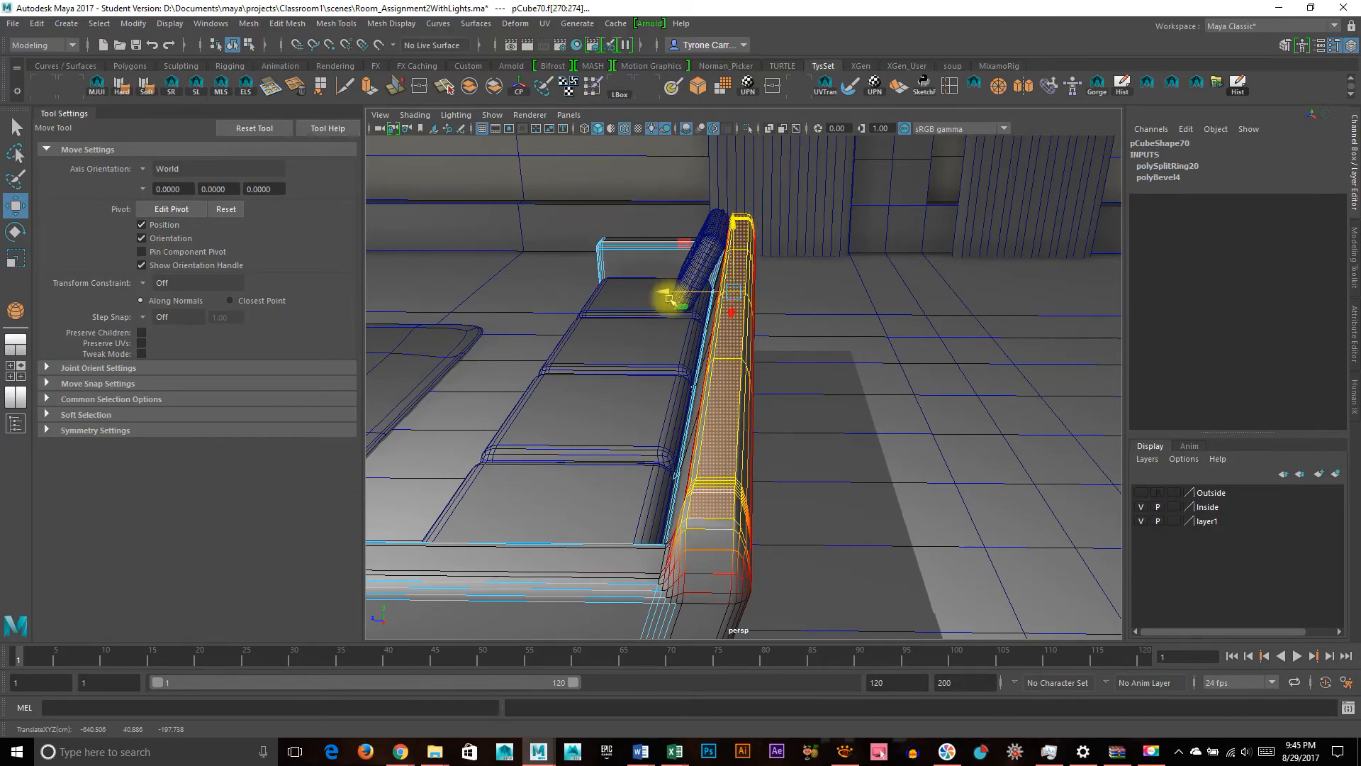
pyautogui.keyDown('alt'); pyautogui.moveTo(600, 381); pyautogui.dragTo(802, 385); pyautogui.keyUp('alt')
pyautogui.moveTo(709, 348); pyautogui.dragTo(774, 313, button='right')
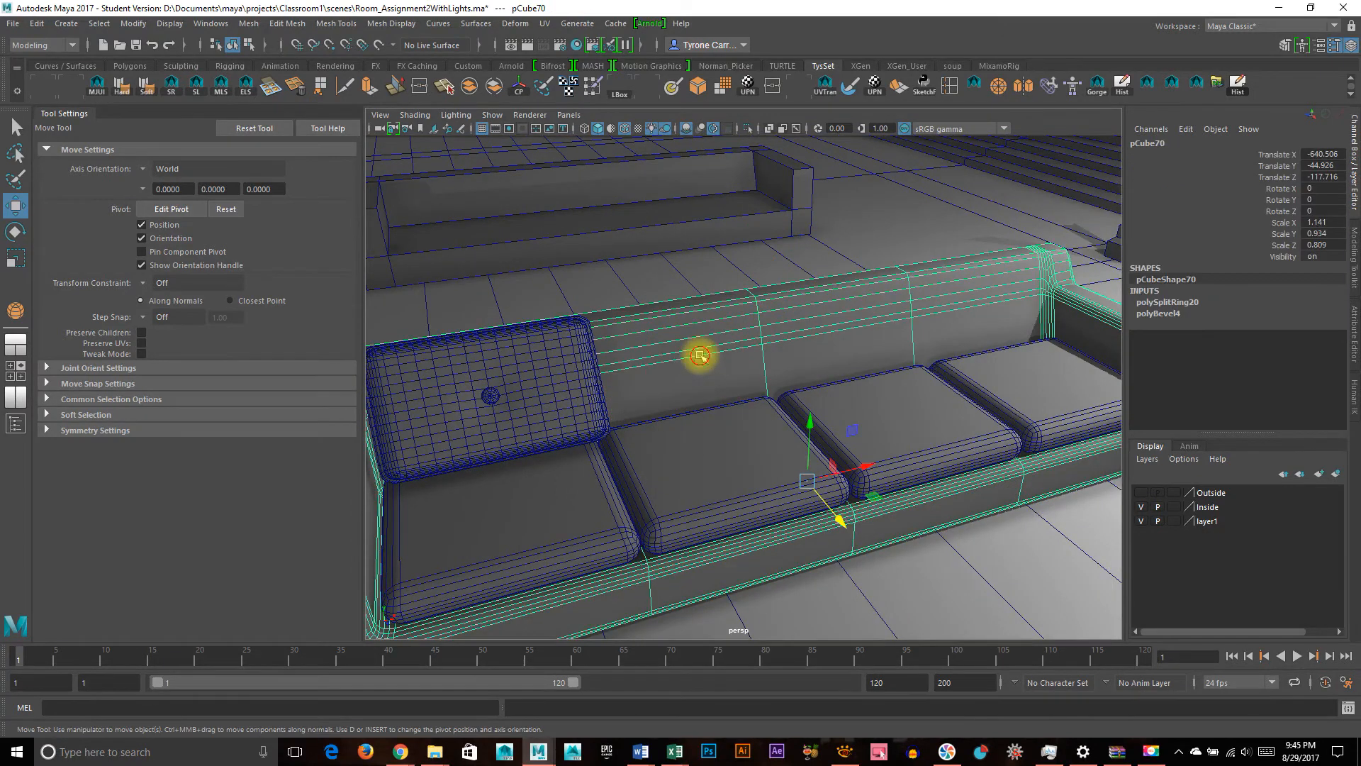
# Duplicate the pillow three times and space the copies along the backrest, the last two at about 117.3 and 232.3 in X
pyautogui.click(563, 389)
pyautogui.keyDown('alt'); pyautogui.moveTo(562, 389); pyautogui.dragTo(915, 329); pyautogui.keyUp('alt')
pyautogui.hotkey('ctrl', 'd')
pyautogui.hotkey('ctrl', 'd')
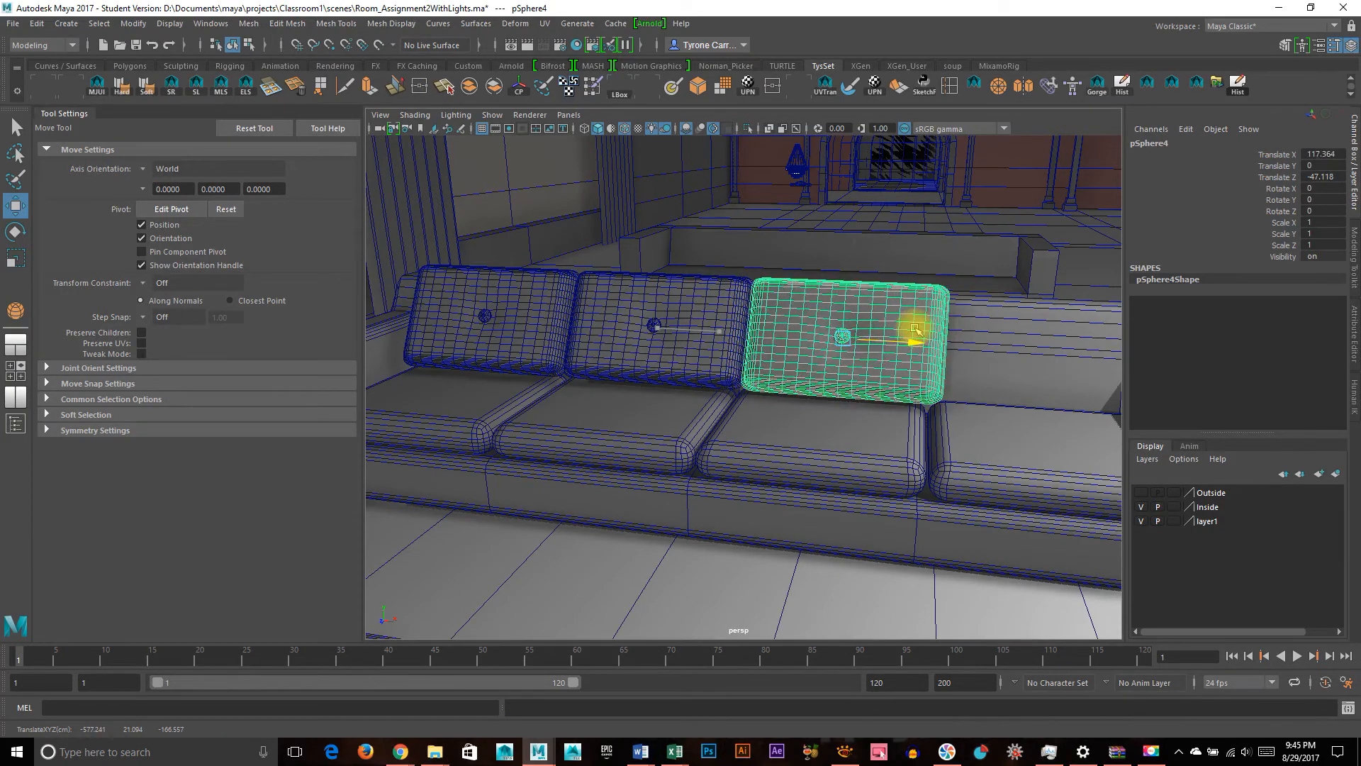
pyautogui.hotkey('ctrl', 'd')
pyautogui.moveTo(912, 343); pyautogui.dragTo(1139, 351)
# Shift all four pillows together so the last sits at about 225.4 in X, and narrow them to 0.955 in X scale
pyautogui.keyDown('alt'); pyautogui.moveTo(862, 409); pyautogui.dragTo(708, 383, button='right'); pyautogui.keyUp('alt')
pyautogui.keyDown('alt'); pyautogui.moveTo(708, 383); pyautogui.dragTo(783, 416); pyautogui.keyUp('alt')
pyautogui.keyDown('alt'); pyautogui.moveTo(688, 406); pyautogui.dragTo(812, 395, button='right'); pyautogui.keyUp('alt')
pyautogui.keyDown('alt'); pyautogui.moveTo(813, 395); pyautogui.dragTo(693, 349); pyautogui.keyUp('alt')
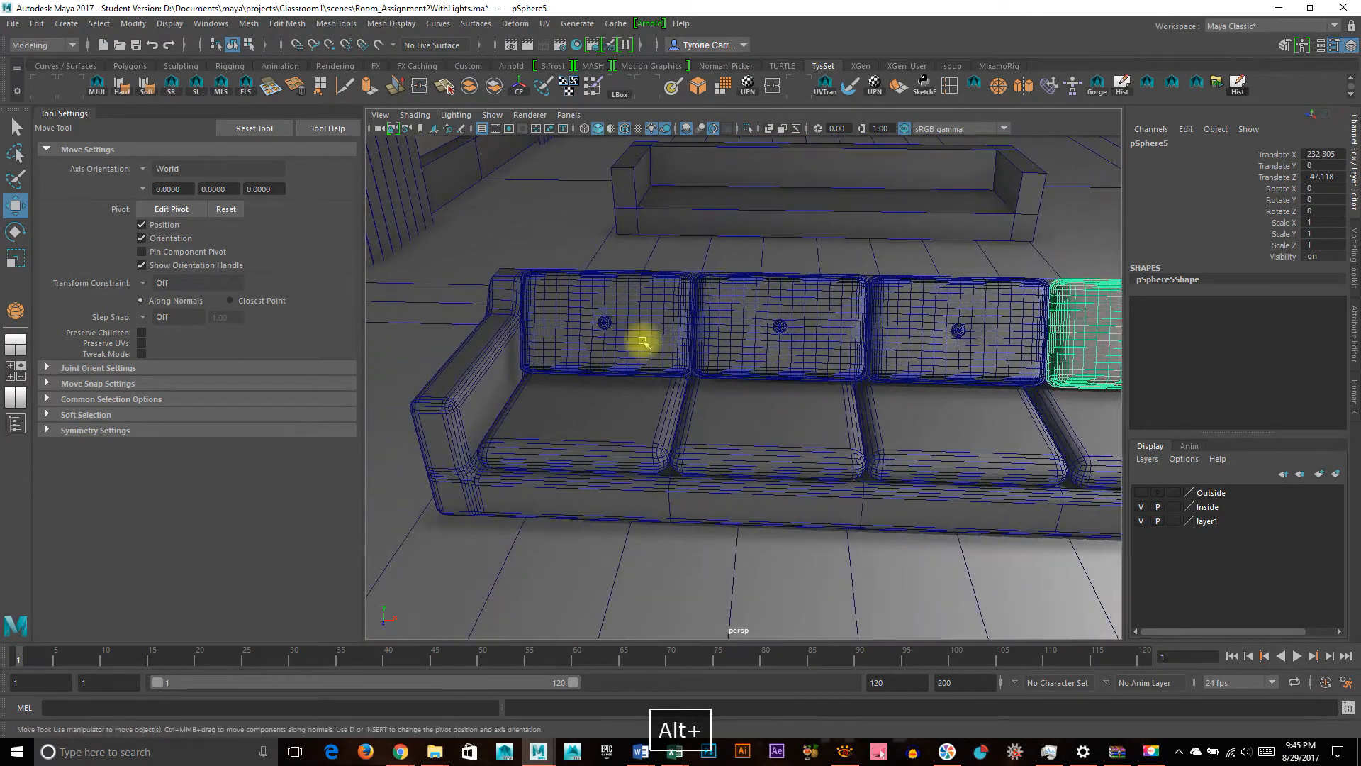
pyautogui.click(623, 335)
pyautogui.keyDown('shift'); pyautogui.click(811, 365); pyautogui.keyUp('shift')
pyautogui.keyDown('shift'); pyautogui.click(968, 356); pyautogui.keyUp('shift')
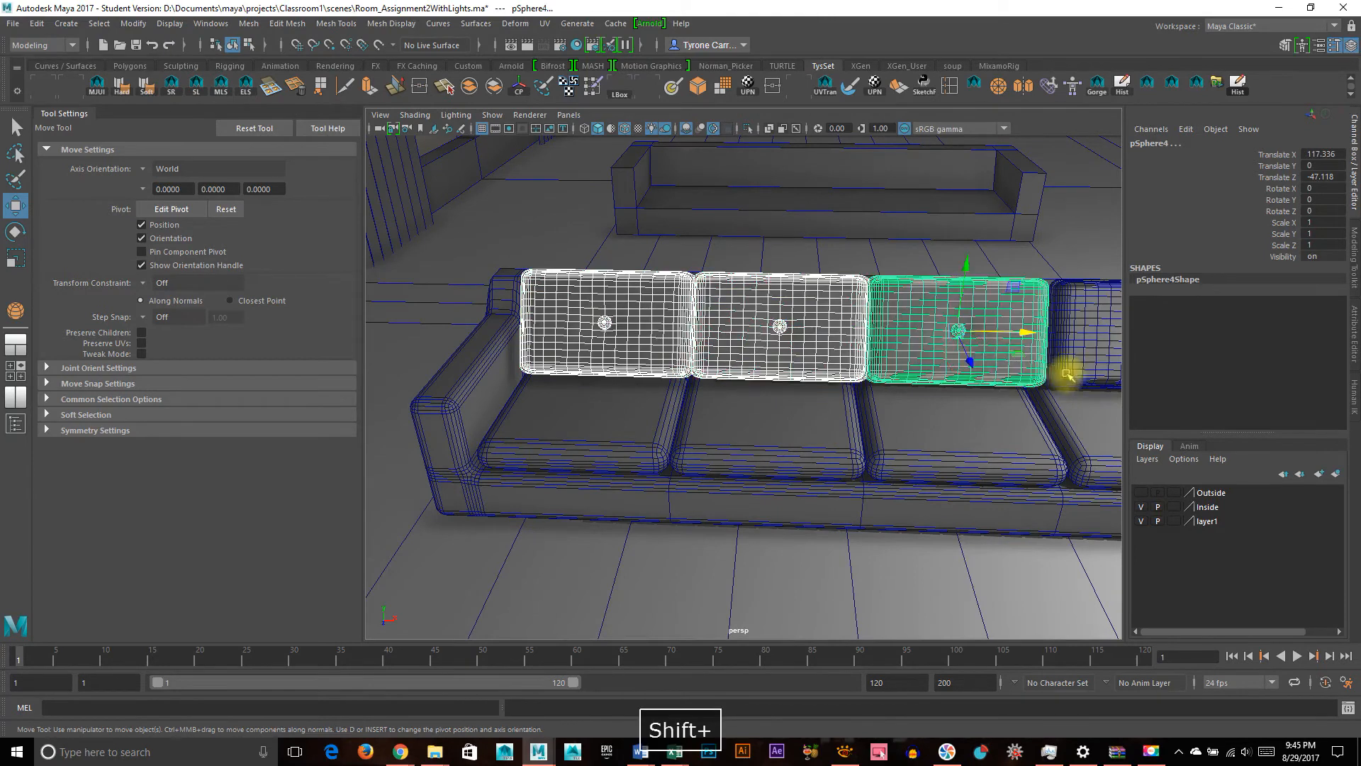
pyautogui.keyDown('shift'); pyautogui.click(1067, 367); pyautogui.keyUp('shift')
pyautogui.keyDown('alt'); pyautogui.moveTo(1018, 404); pyautogui.dragTo(1024, 326, button='right'); pyautogui.keyUp('alt')
pyautogui.moveTo(1059, 333); pyautogui.dragTo(1054, 333)
pyautogui.press('r')
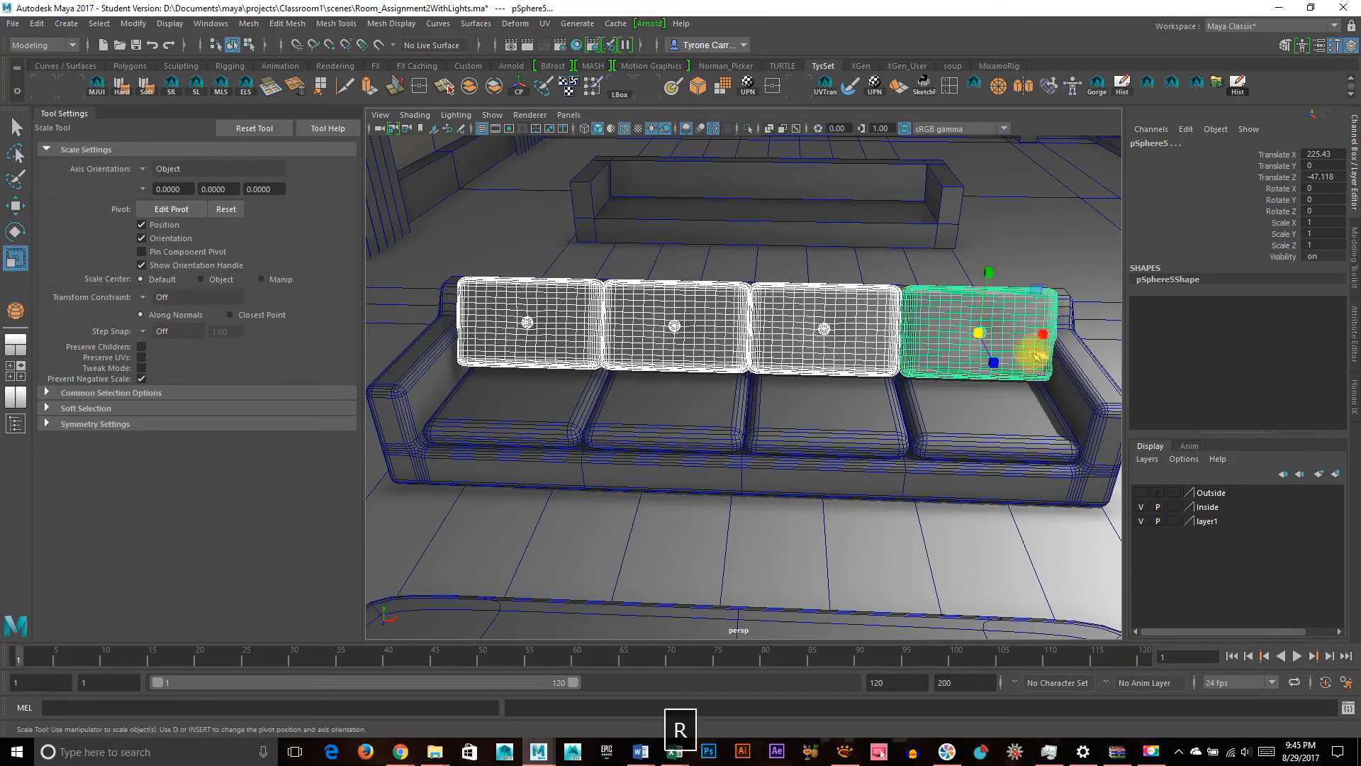
pyautogui.moveTo(1045, 332); pyautogui.dragTo(1041, 333)
# Lower the first pillow to about -1.08 in Y and move it to about -111.5 in X
pyautogui.keyDown('alt'); pyautogui.moveTo(652, 397); pyautogui.dragTo(693, 380); pyautogui.keyUp('alt')
pyautogui.keyDown('alt'); pyautogui.moveTo(692, 380); pyautogui.dragTo(766, 386, button='right'); pyautogui.keyUp('alt')
pyautogui.keyDown('alt'); pyautogui.moveTo(578, 389); pyautogui.dragTo(772, 392, button='middle'); pyautogui.keyUp('alt')
pyautogui.click(671, 337)
pyautogui.press('w')
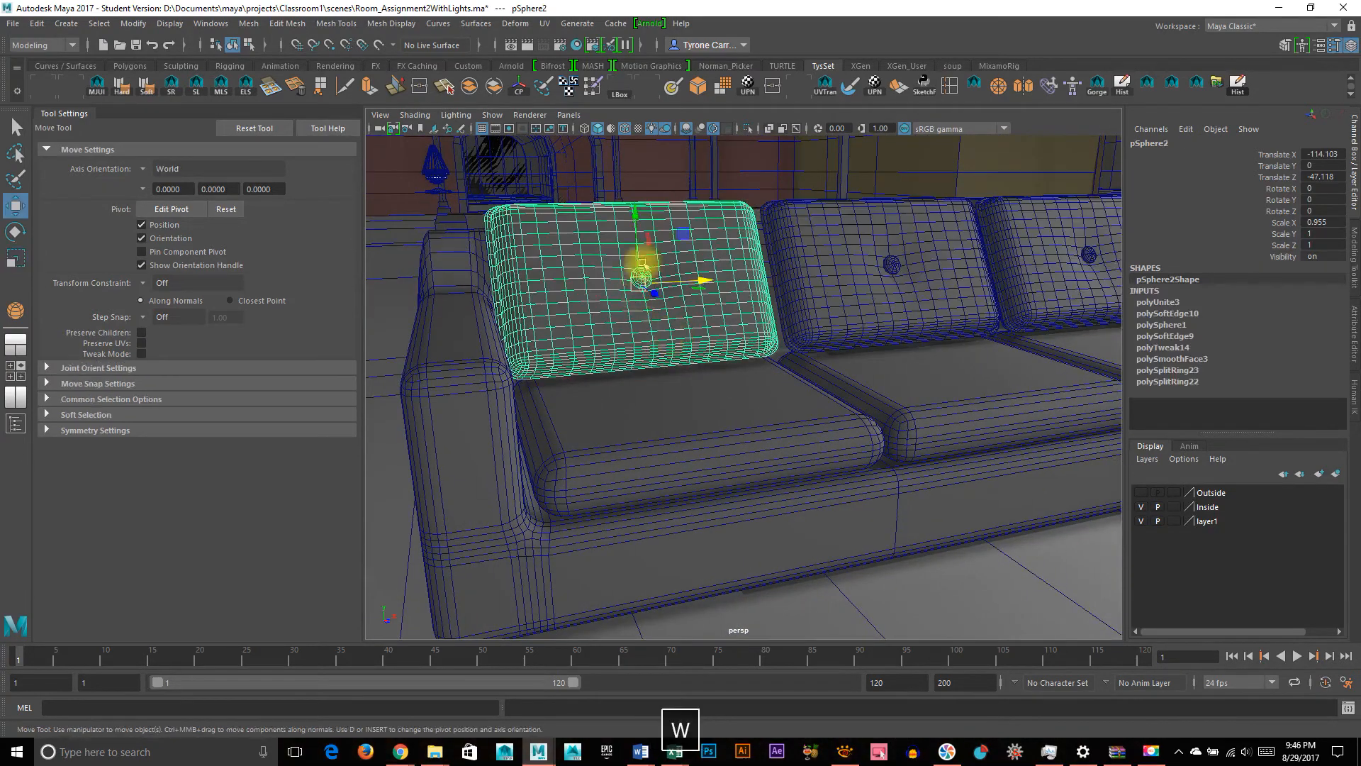
pyautogui.moveTo(636, 217); pyautogui.dragTo(635, 220)
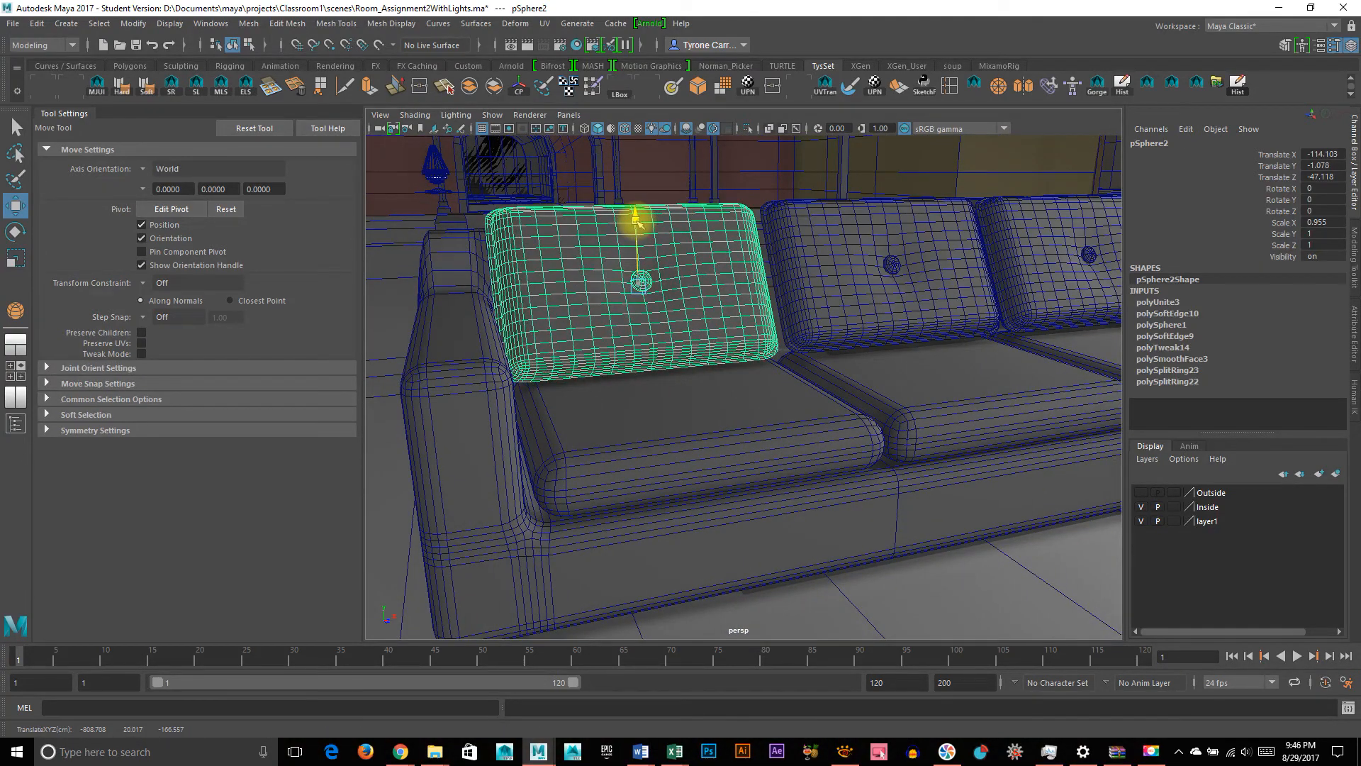
pyautogui.moveTo(887, 358)
pyautogui.keyDown('alt'); pyautogui.mouseDown()
pyautogui.moveTo(911, 355)
pyautogui.moveTo(844, 354)
pyautogui.moveTo(874, 352)
pyautogui.mouseUp(); pyautogui.keyUp('alt')
pyautogui.click(815, 337)
pyautogui.click(602, 307)
pyautogui.moveTo(587, 277); pyautogui.dragTo(595, 279)
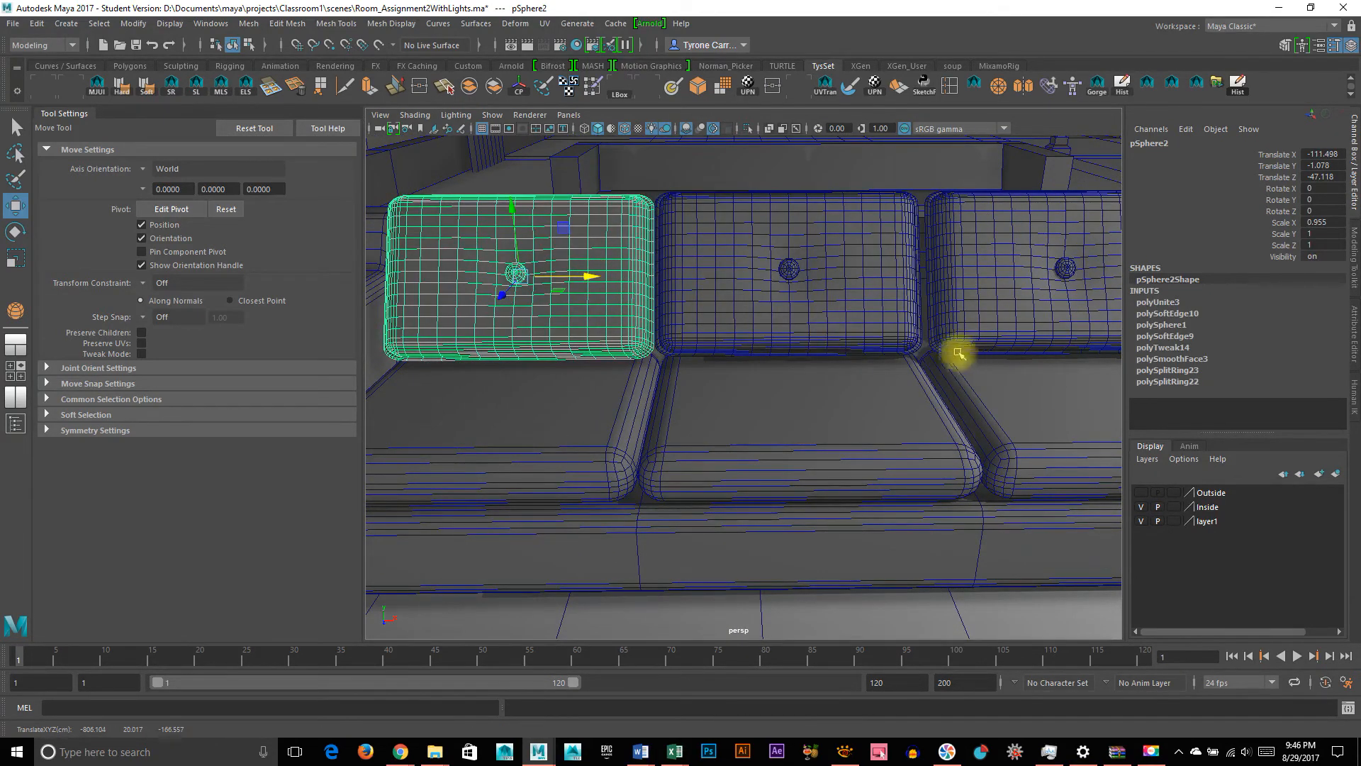
# Move the third pillow to about 110.2 in X and the second to about -0.58, widening the second to 0.966 in X scale
pyautogui.keyDown('alt'); pyautogui.moveTo(957, 352); pyautogui.dragTo(826, 326); pyautogui.keyUp('alt')
pyautogui.click(827, 325)
pyautogui.moveTo(934, 287); pyautogui.dragTo(933, 286)
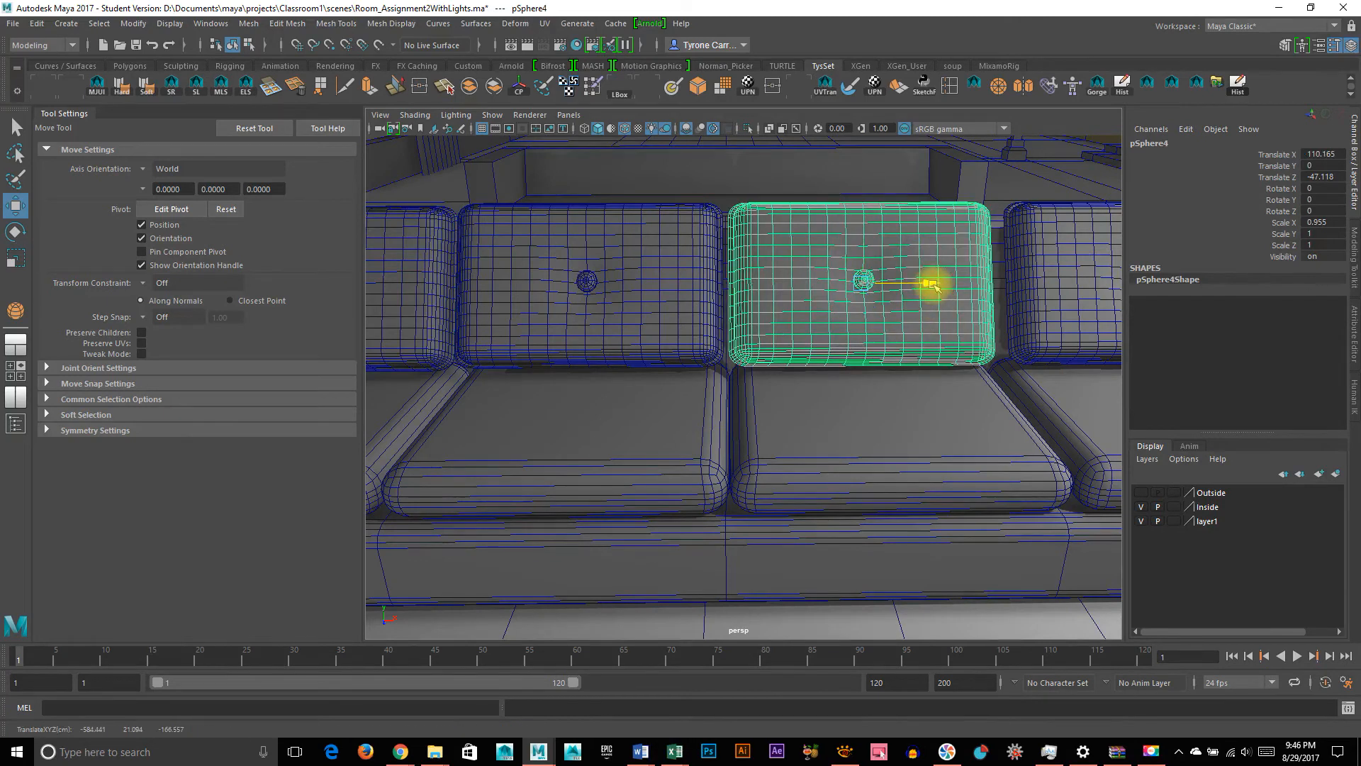
pyautogui.click(681, 296)
pyautogui.moveTo(669, 286); pyautogui.dragTo(708, 334)
pyautogui.press('r')
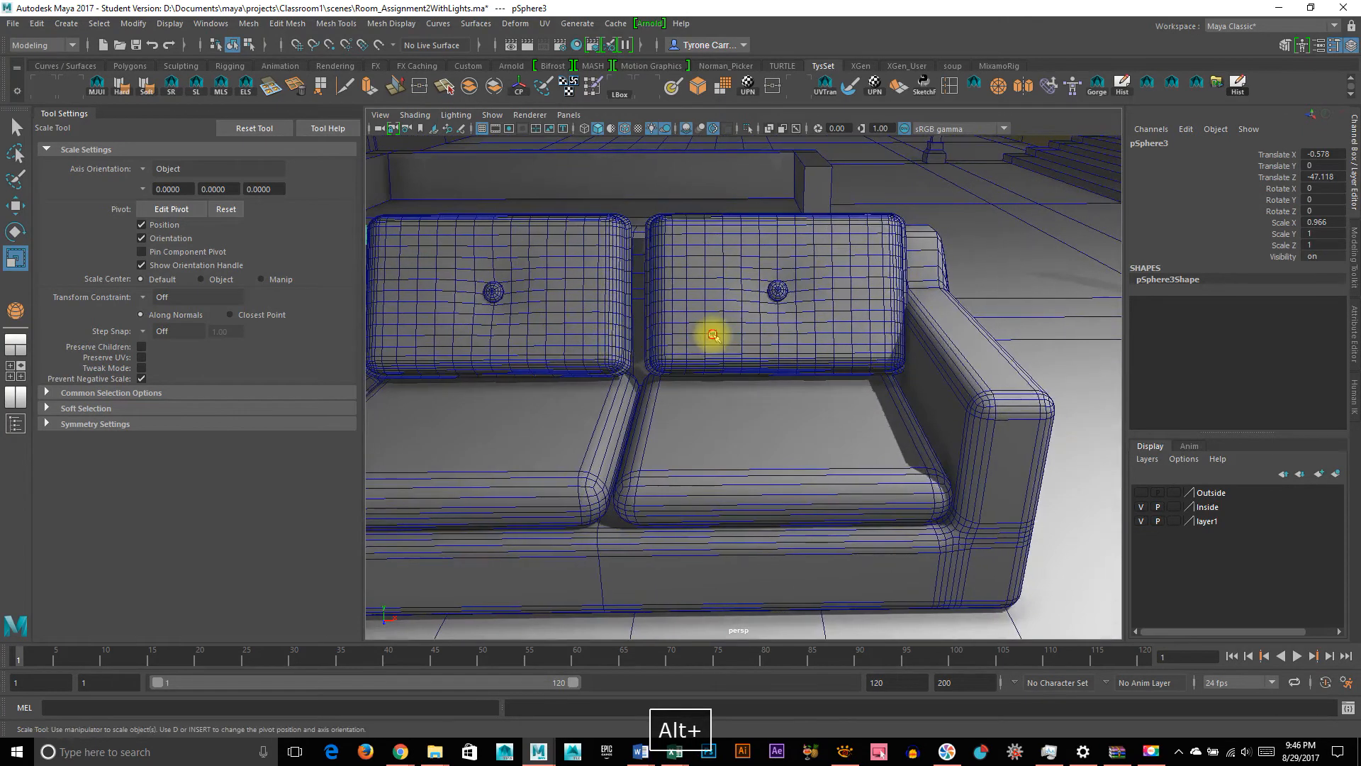
# Move the fourth pillow to about 222.7 in X, and set the third to about 111.3 in X with an X scale of 0.966
pyautogui.click(709, 333)
pyautogui.press('w')
pyautogui.moveTo(841, 290); pyautogui.dragTo(837, 291)
pyautogui.click(608, 298)
pyautogui.press('r')
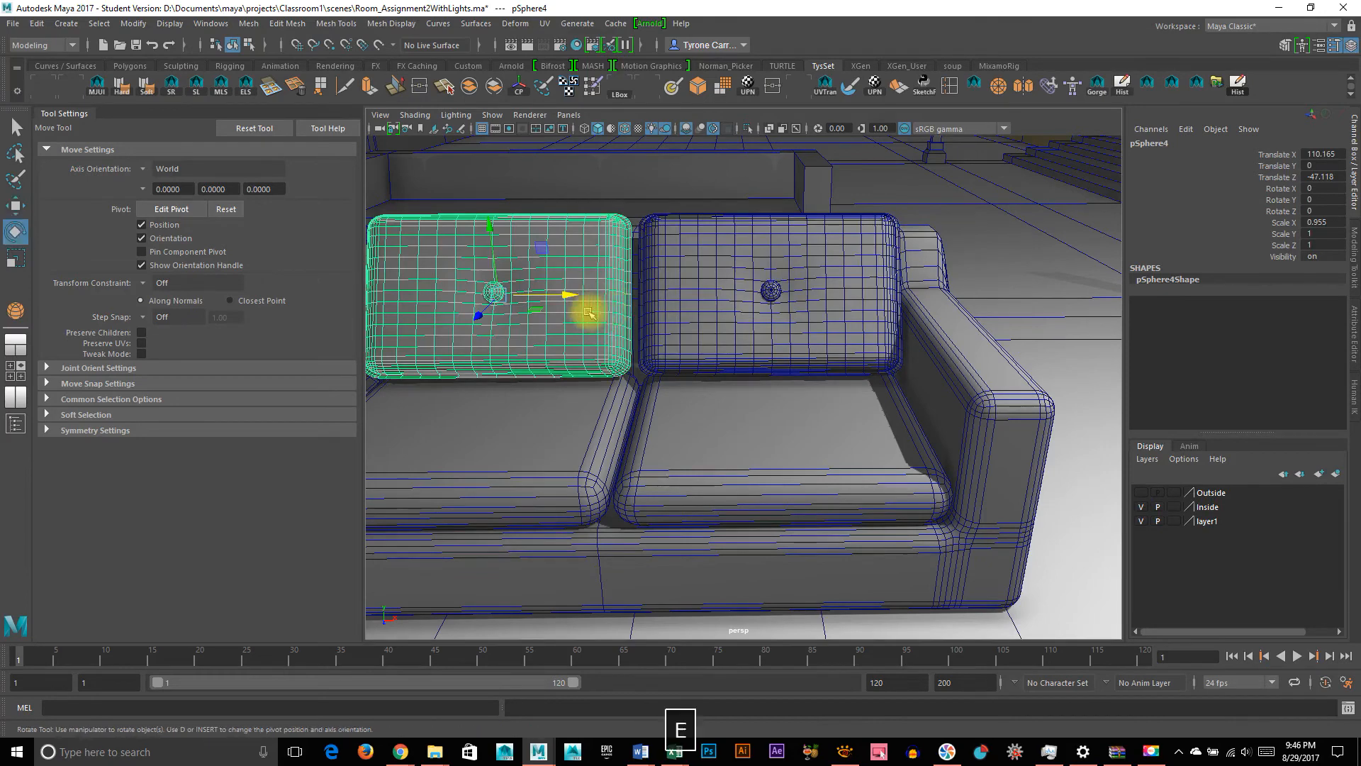
pyautogui.moveTo(562, 295); pyautogui.dragTo(572, 296)
pyautogui.press('w')
# Examine the couch and the spacing of its four back pillows from several sides
pyautogui.keyDown('alt'); pyautogui.moveTo(891, 313); pyautogui.dragTo(662, 328, button='right'); pyautogui.keyUp('alt')
pyautogui.keyDown('alt'); pyautogui.moveTo(662, 328); pyautogui.dragTo(753, 346); pyautogui.keyUp('alt')
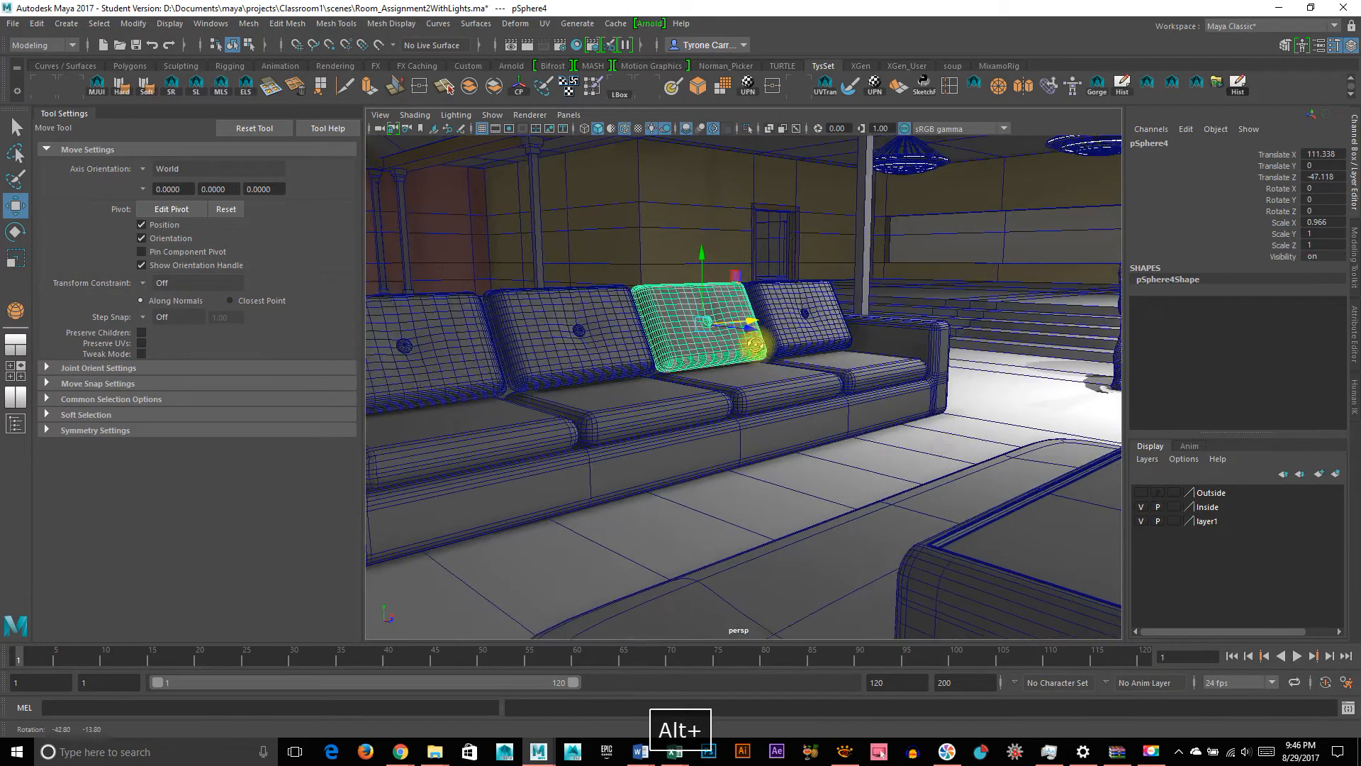
pyautogui.click(905, 438)
pyautogui.keyDown('alt'); pyautogui.moveTo(905, 437); pyautogui.dragTo(820, 453, button='right'); pyautogui.keyUp('alt')
pyautogui.keyDown('alt'); pyautogui.moveTo(820, 453); pyautogui.dragTo(787, 426); pyautogui.keyUp('alt')
pyautogui.keyDown('alt'); pyautogui.moveTo(800, 439); pyautogui.dragTo(875, 450, button='right'); pyautogui.keyUp('alt')
pyautogui.keyDown('alt'); pyautogui.moveTo(875, 450); pyautogui.dragTo(778, 450); pyautogui.keyUp('alt')
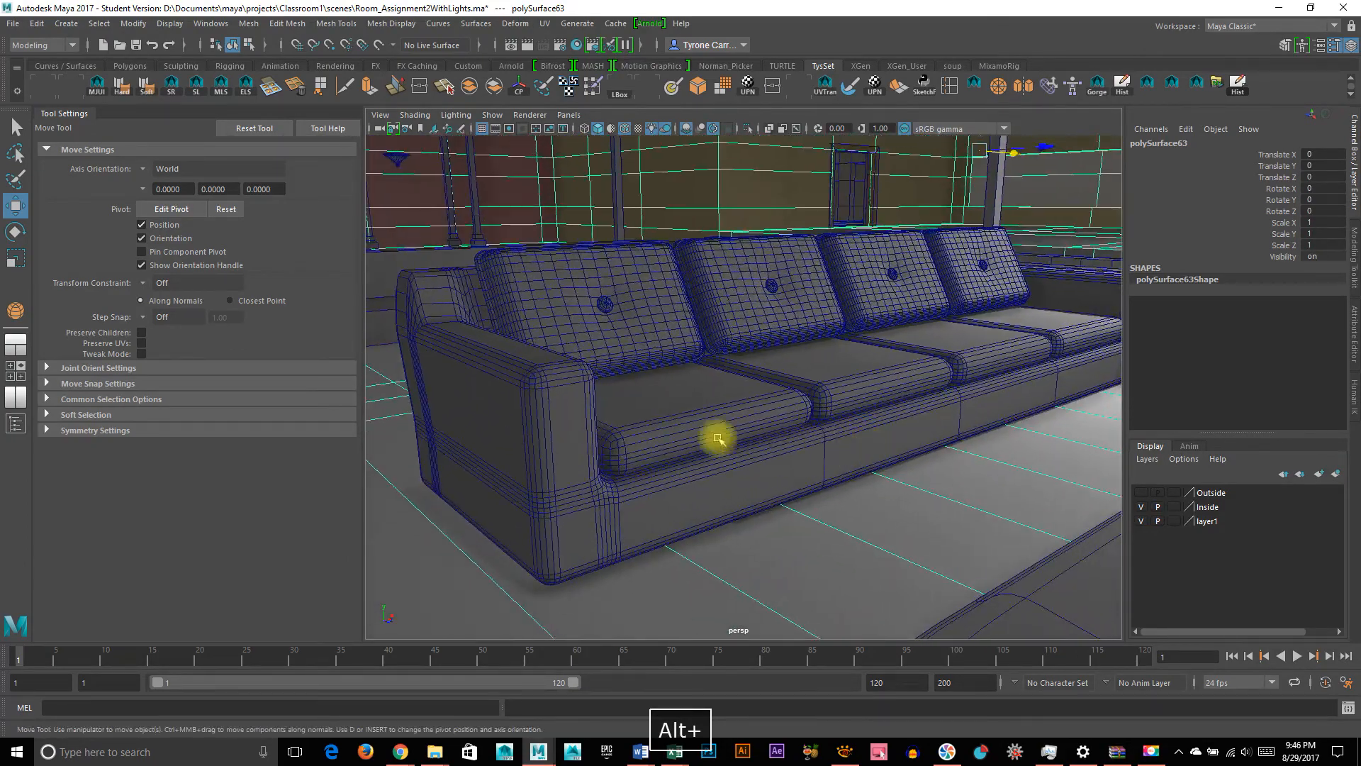
pyautogui.keyDown('alt'); pyautogui.moveTo(742, 420); pyautogui.dragTo(921, 418); pyautogui.keyUp('alt')
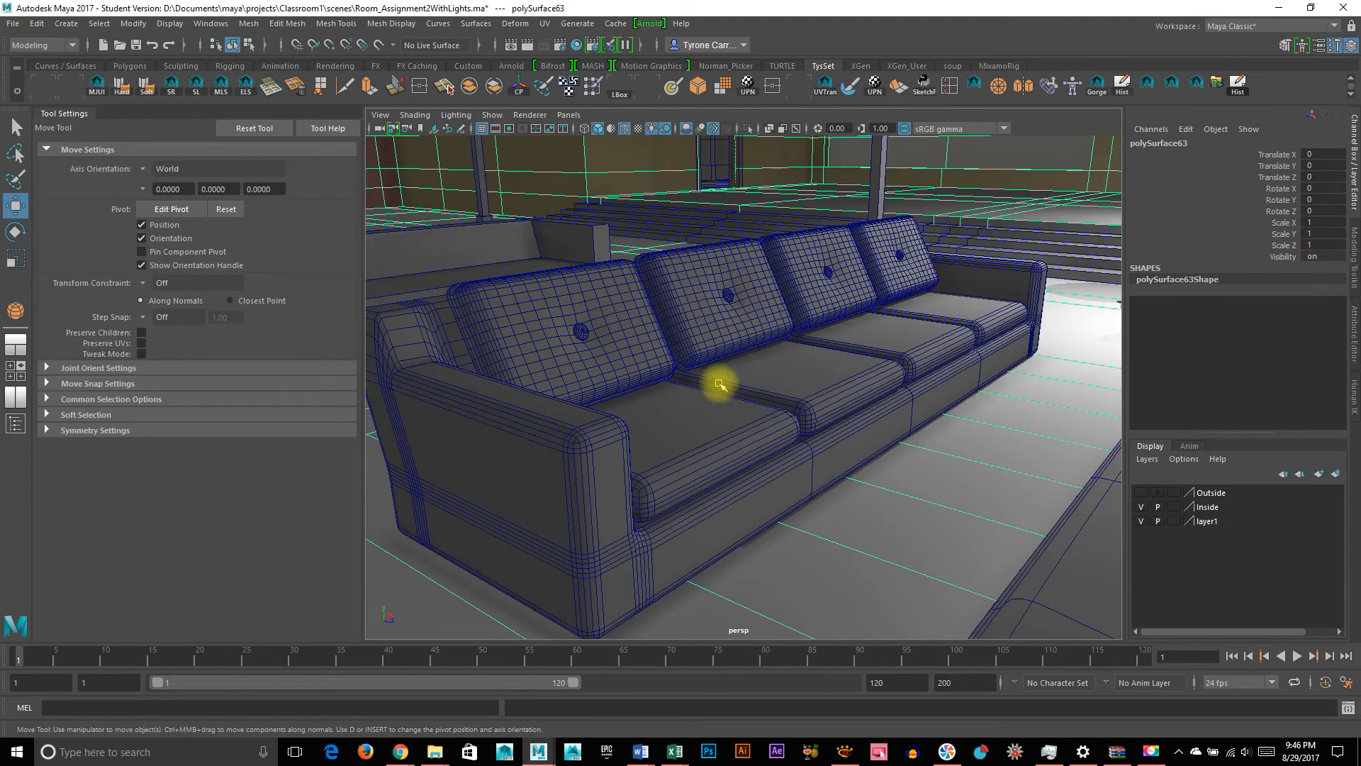
pyautogui.keyDown('alt'); pyautogui.moveTo(816, 368); pyautogui.dragTo(875, 390); pyautogui.keyUp('alt')
pyautogui.keyDown('alt'); pyautogui.moveTo(768, 404); pyautogui.dragTo(882, 398); pyautogui.keyUp('alt')
pyautogui.keyDown('alt'); pyautogui.moveTo(882, 398); pyautogui.dragTo(733, 437, button='middle'); pyautogui.keyUp('alt')
# Move all four pillows back and down together, bringing the first to about -6.79 in Y and -58.67 in Z
pyautogui.keyDown('alt'); pyautogui.moveTo(733, 437); pyautogui.dragTo(759, 308); pyautogui.keyUp('alt')
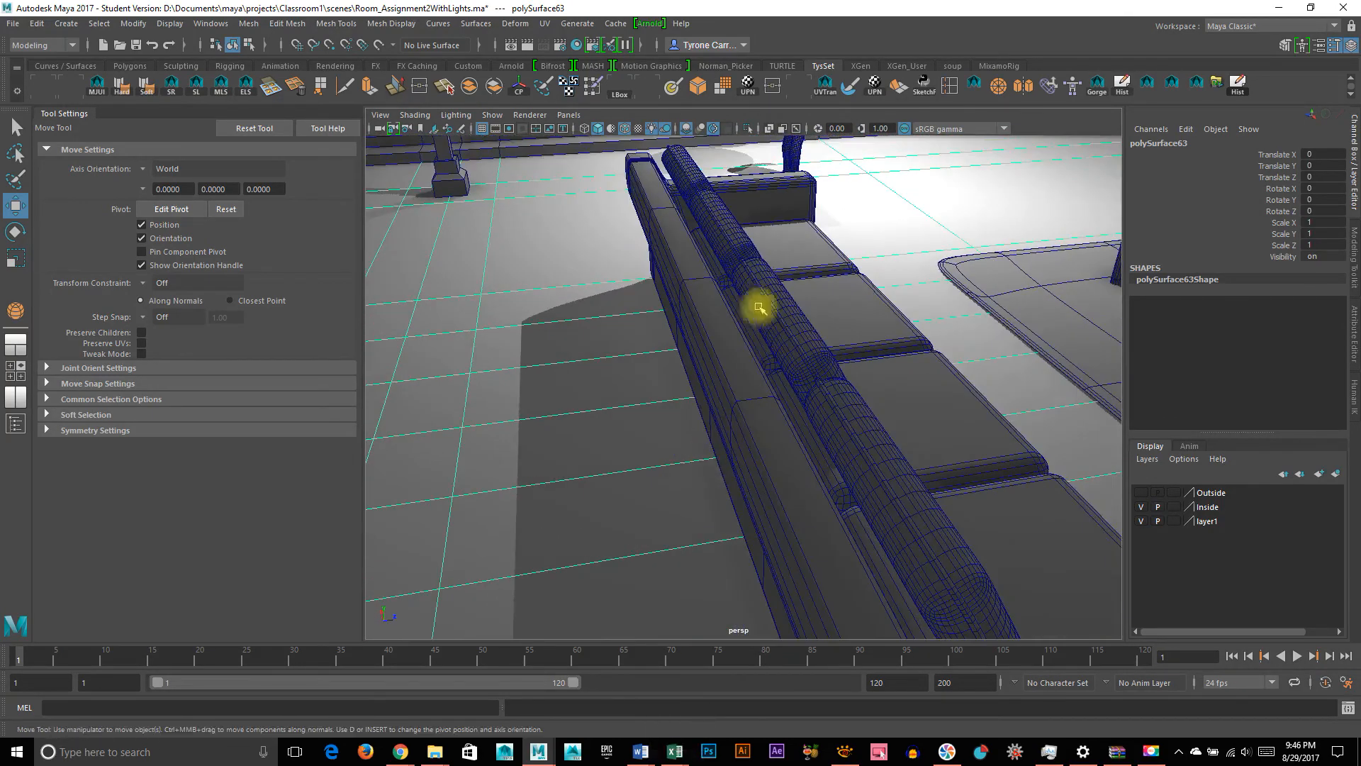
pyautogui.click(689, 185)
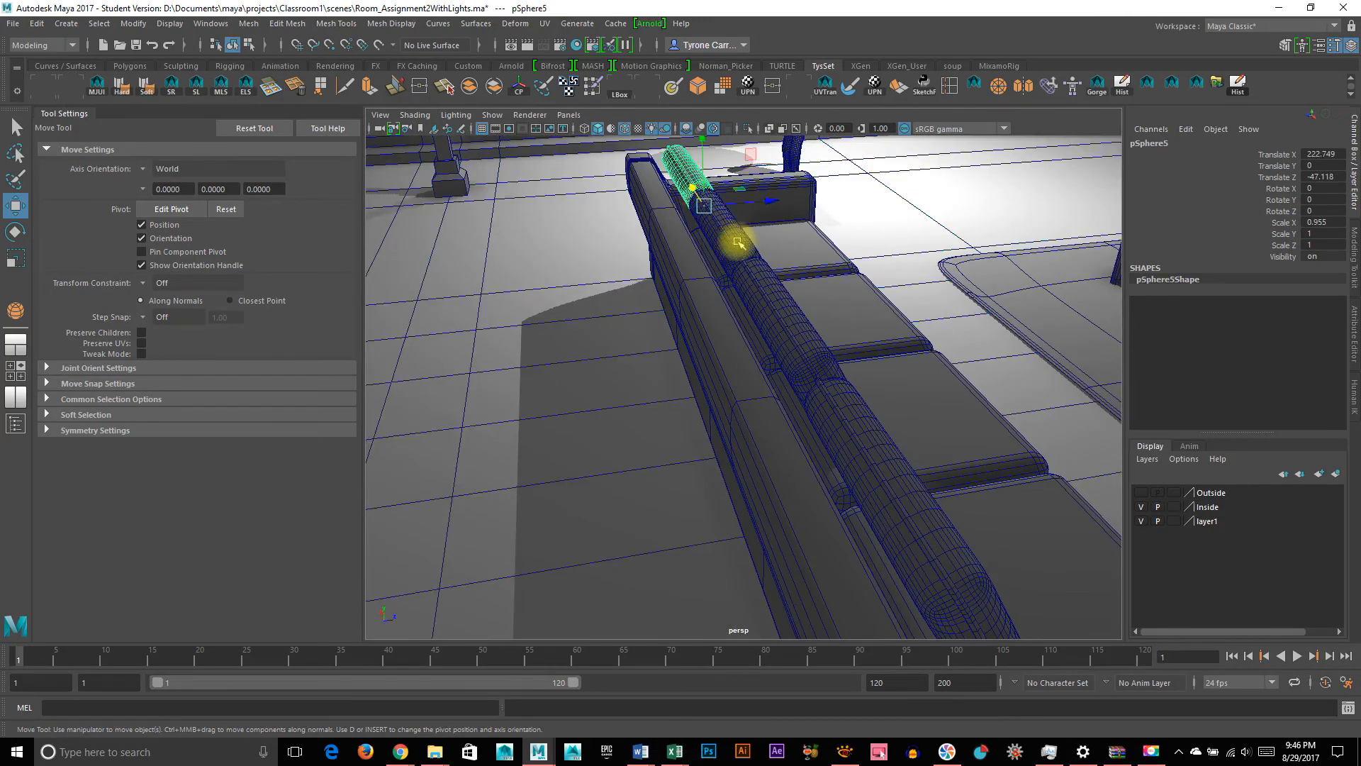
pyautogui.keyDown('shift'); pyautogui.click(871, 439); pyautogui.keyUp('shift')
pyautogui.moveTo(966, 519); pyautogui.dragTo(957, 522, button='middle')
pyautogui.keyDown('alt'); pyautogui.moveTo(957, 522); pyautogui.dragTo(751, 505); pyautogui.keyUp('alt')
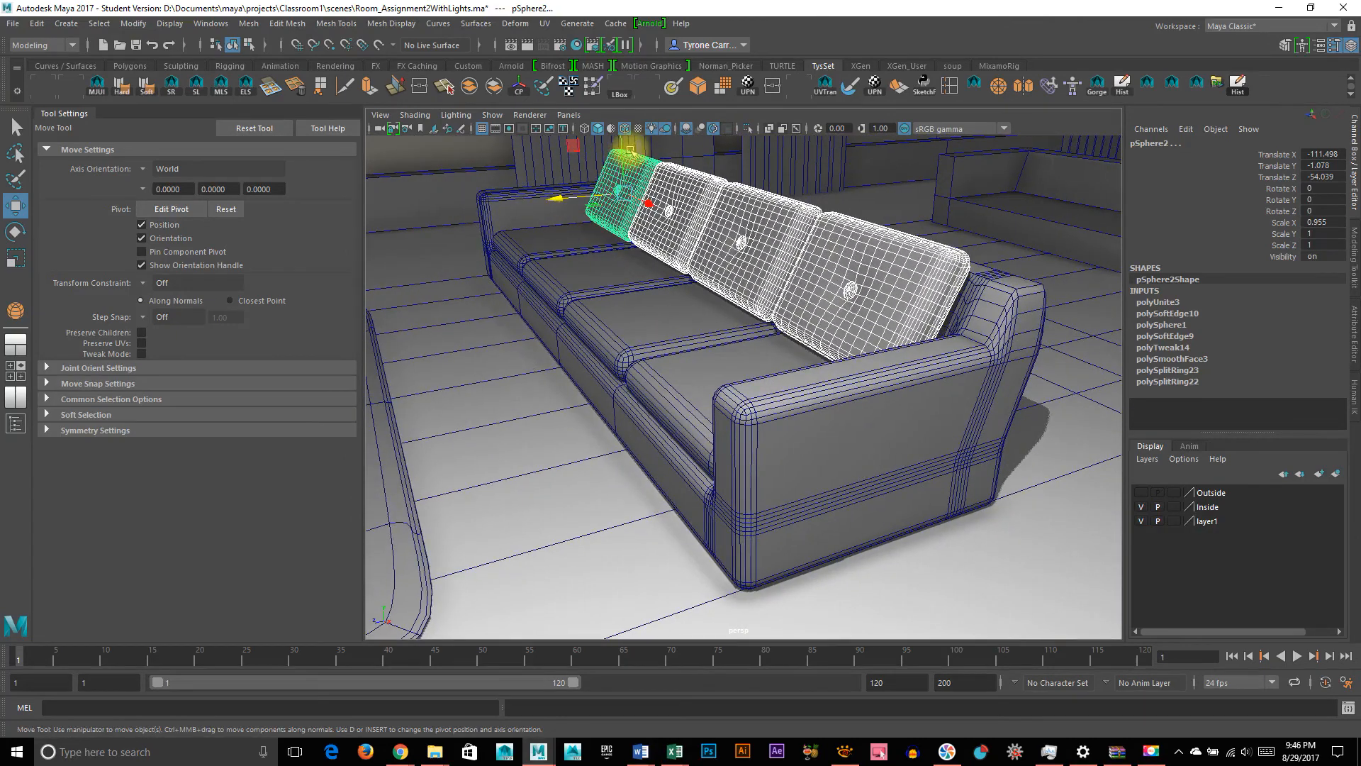
pyautogui.moveTo(623, 149); pyautogui.dragTo(626, 155)
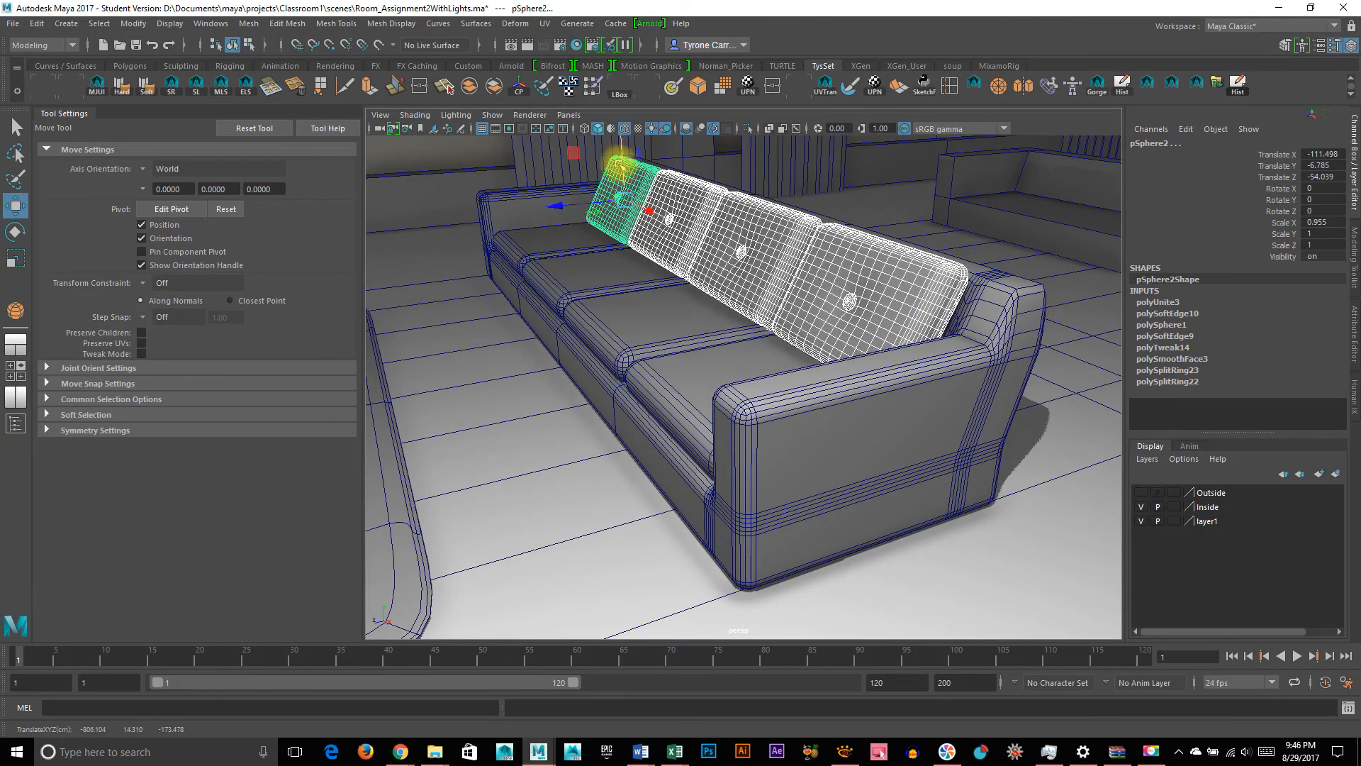
pyautogui.moveTo(559, 209); pyautogui.dragTo(555, 206)
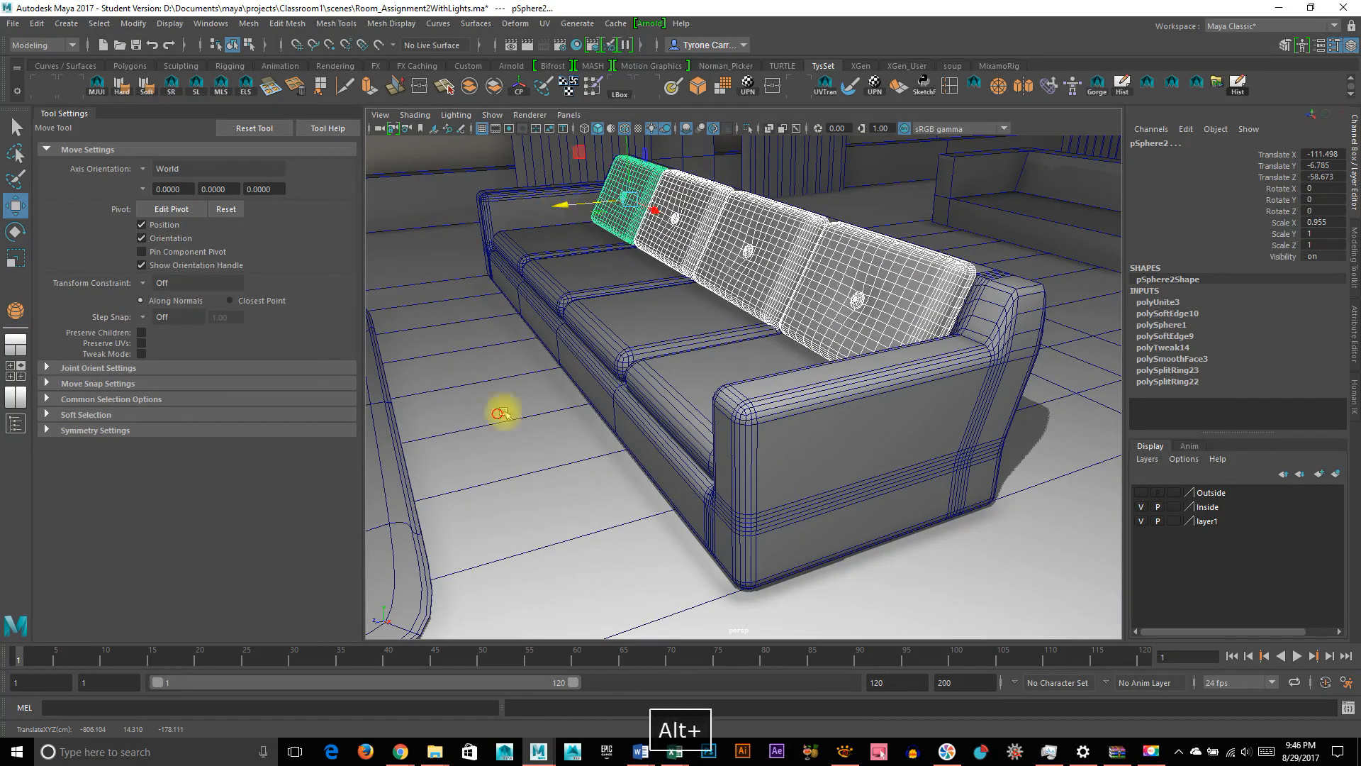
# Examine how the repositioned pillows sit against the couch frame and seat cushions
pyautogui.keyDown('alt'); pyautogui.moveTo(501, 410); pyautogui.dragTo(621, 408); pyautogui.keyUp('alt')
pyautogui.click(831, 394)
pyautogui.keyDown('alt'); pyautogui.moveTo(836, 407); pyautogui.dragTo(744, 434, button='right'); pyautogui.keyUp('alt')
pyautogui.keyDown('alt'); pyautogui.moveTo(744, 435); pyautogui.dragTo(796, 444, button='middle'); pyautogui.keyUp('alt')
pyautogui.keyDown('alt'); pyautogui.moveTo(796, 444); pyautogui.dragTo(821, 449); pyautogui.keyUp('alt')
pyautogui.keyDown('alt'); pyautogui.moveTo(759, 485); pyautogui.dragTo(912, 453, button='right'); pyautogui.keyUp('alt')
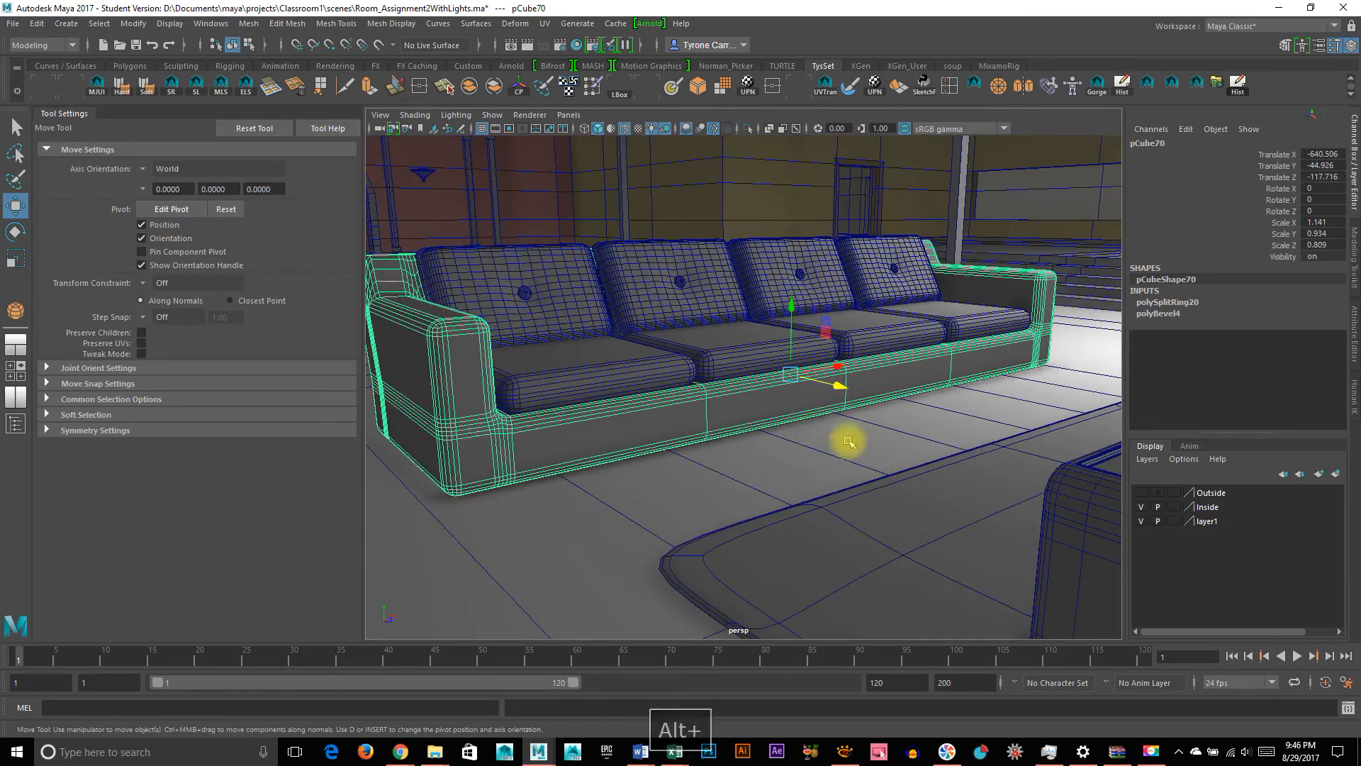